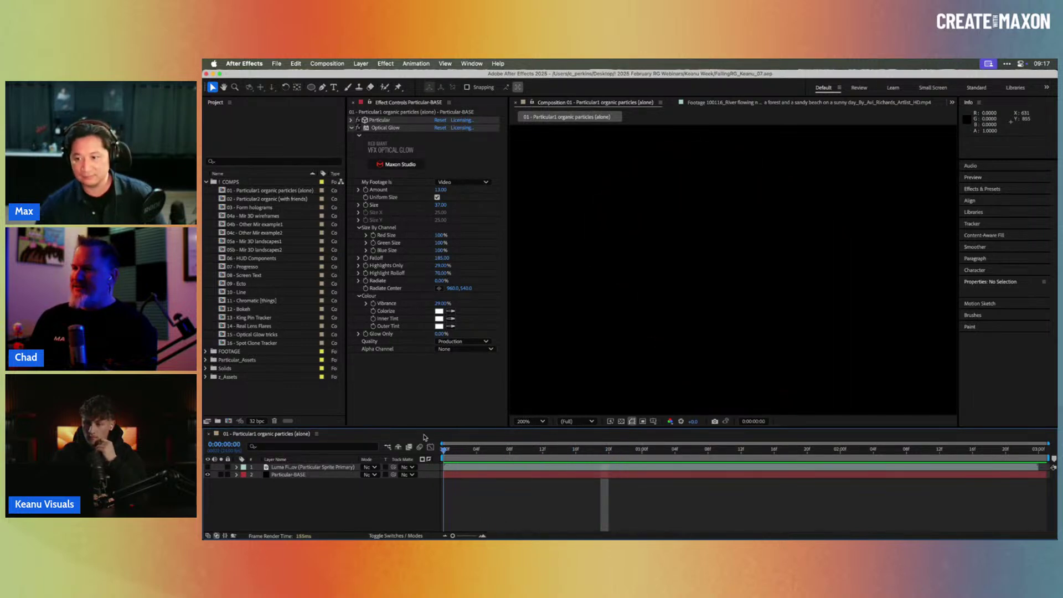
- Play back the organic particles composition several times and park the playhead at 0:00:00:10
key("space")
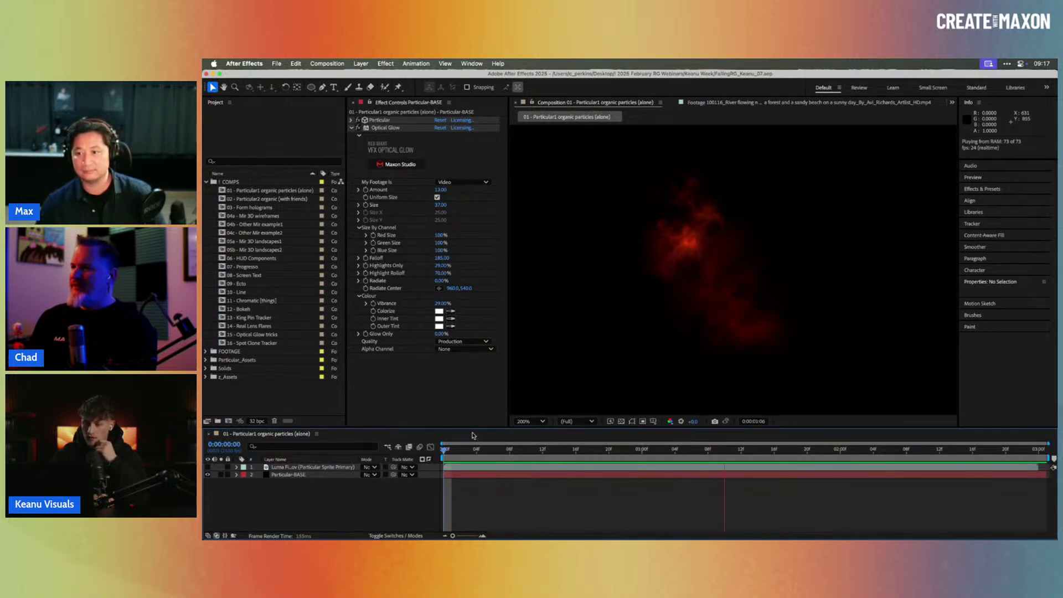
key("space")
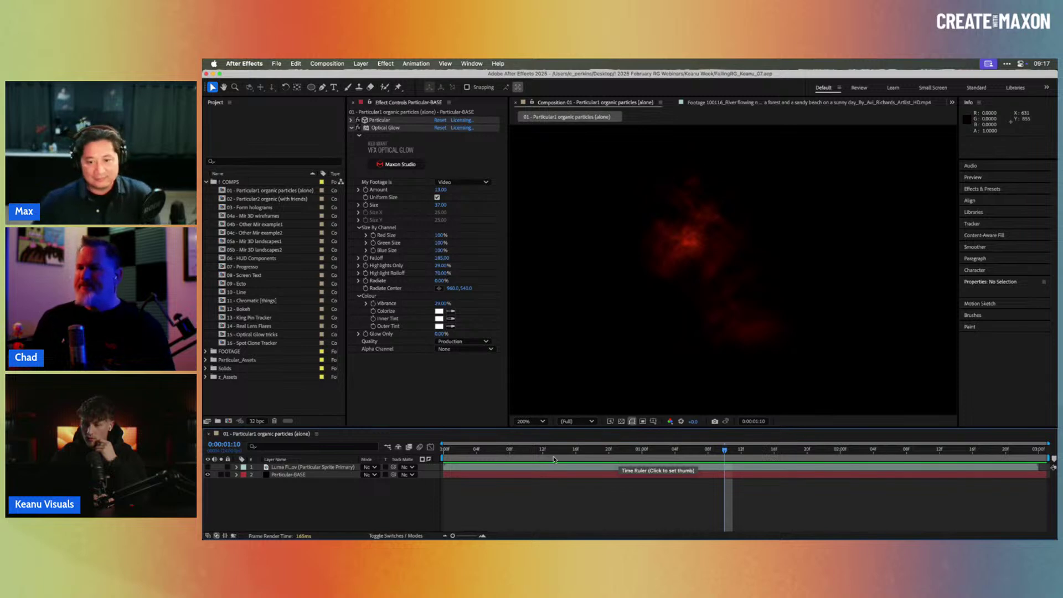
left_click(517, 450)
key("space")
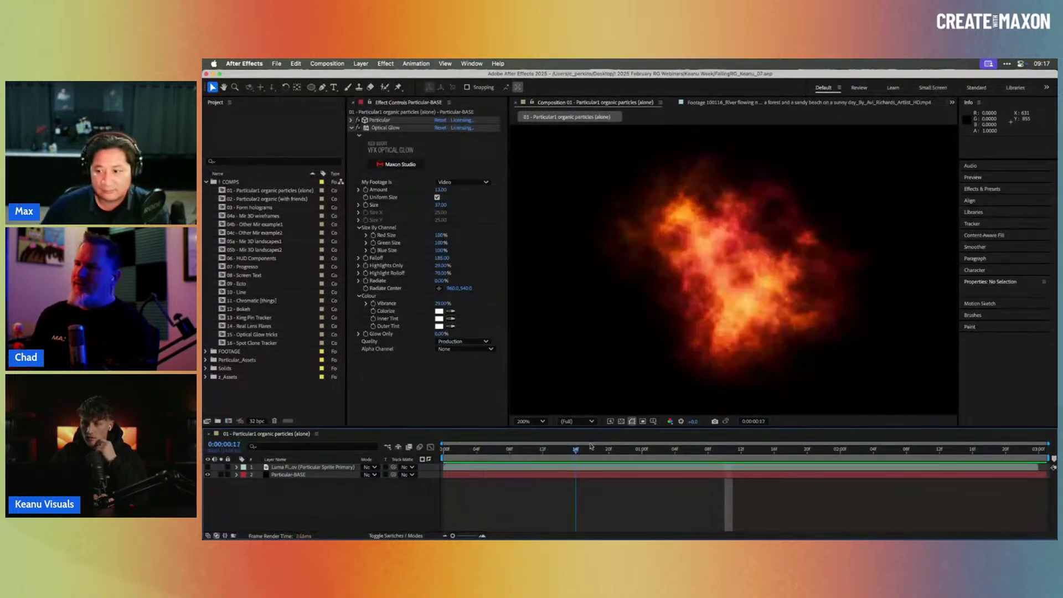
key("space")
key("space")
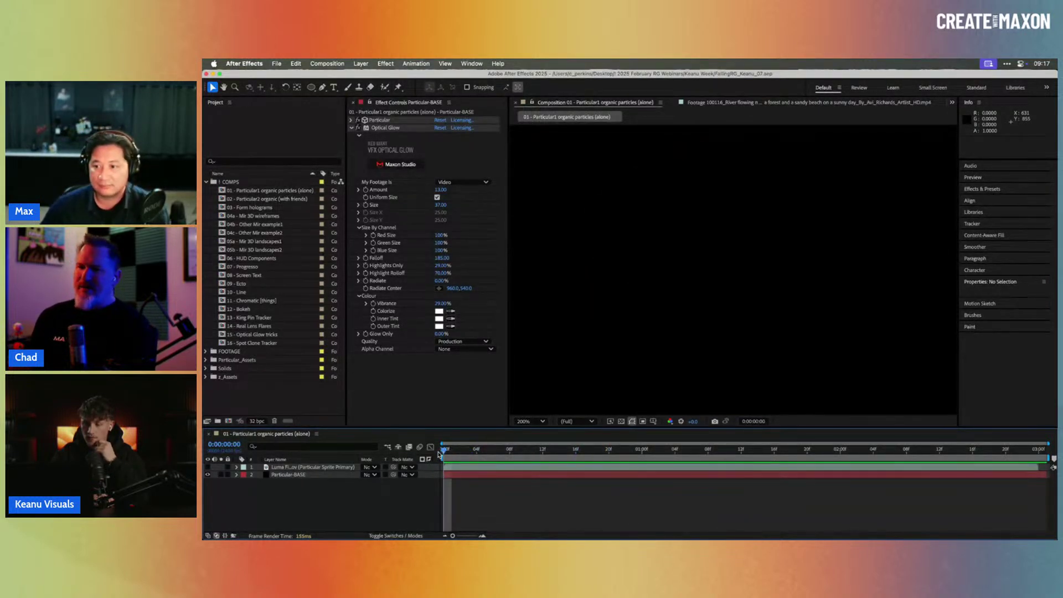
key("space")
left_click_drag(520, 450, 526, 450)
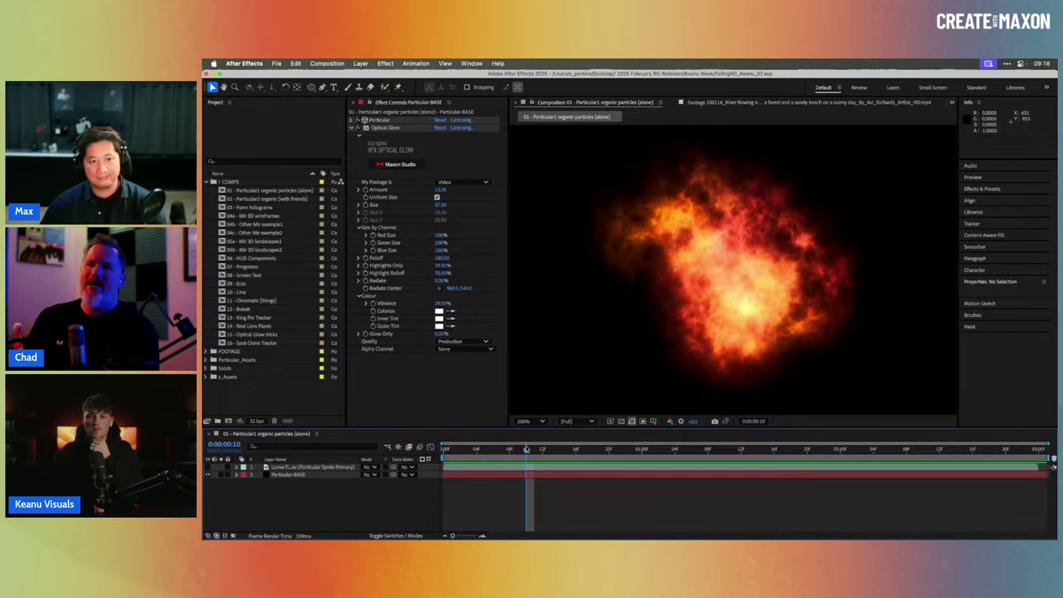
- Collapse Optical Glow and expand Particular on the Particular-BASE layer, leaving its Particle settings open with Show Systems and Emitter collapsed
left_click(351, 127)
left_click(351, 119)
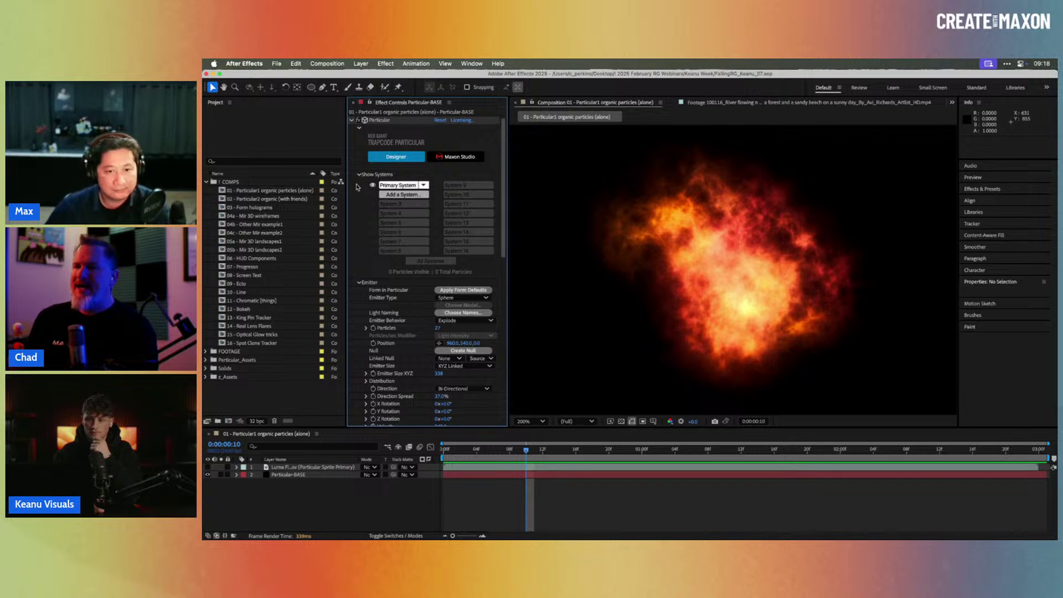
left_click(358, 174)
left_click(359, 190)
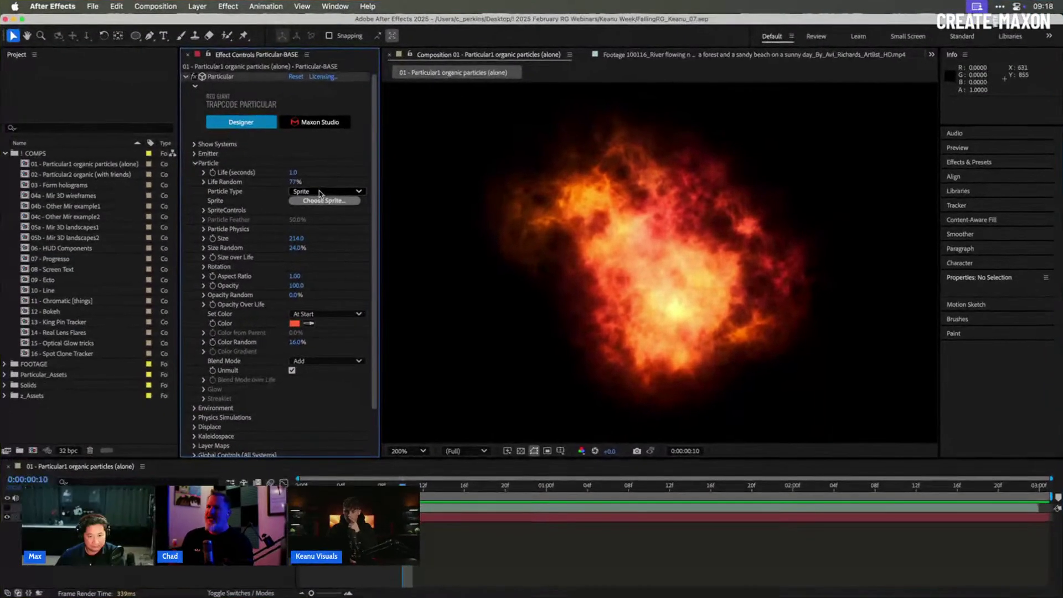
- Try the Sphere particle type with Size 16, scrub through the result, and undo both changes
left_click(462, 212)
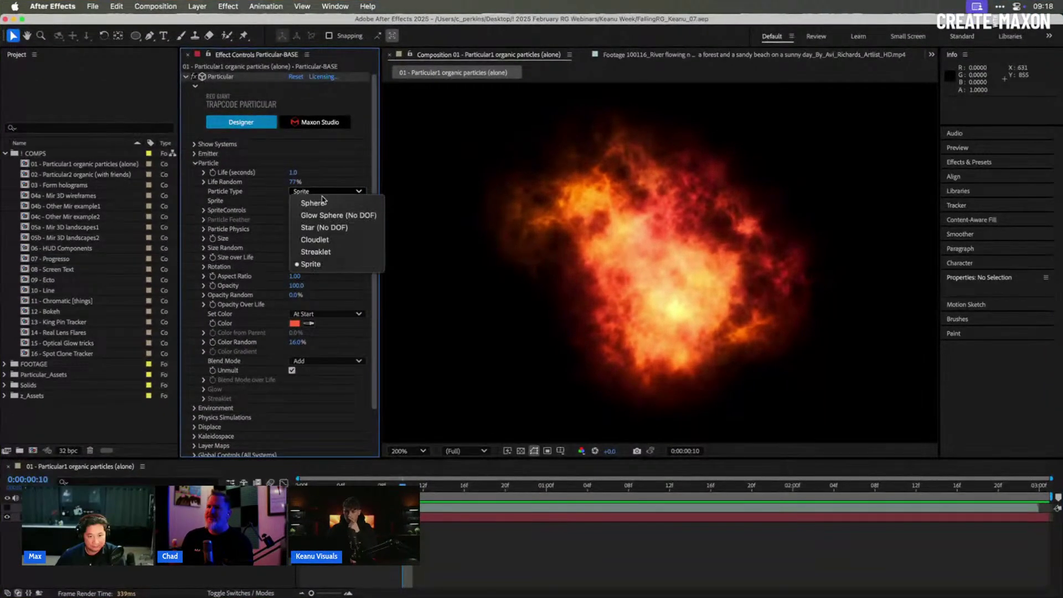
left_click(313, 203)
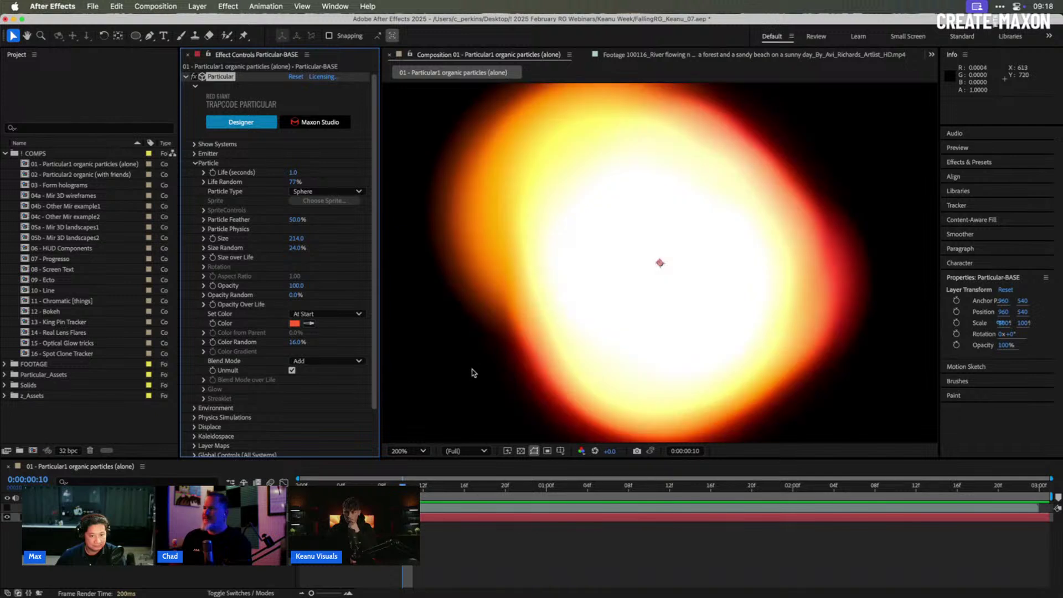
left_click_drag(266, 238, 194, 242)
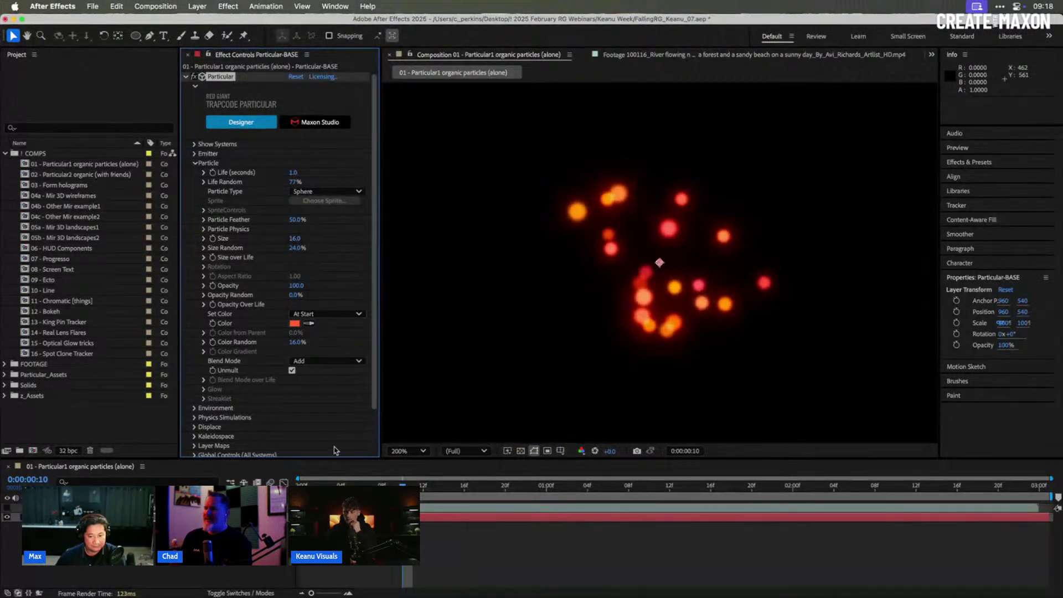
left_click_drag(372, 485, 608, 495)
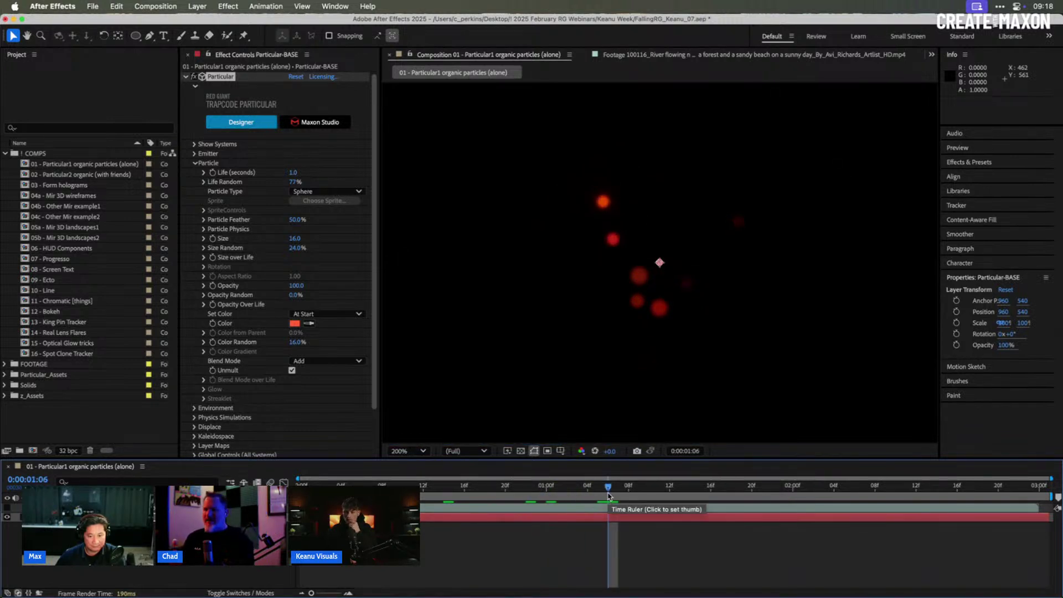
key("super+z")
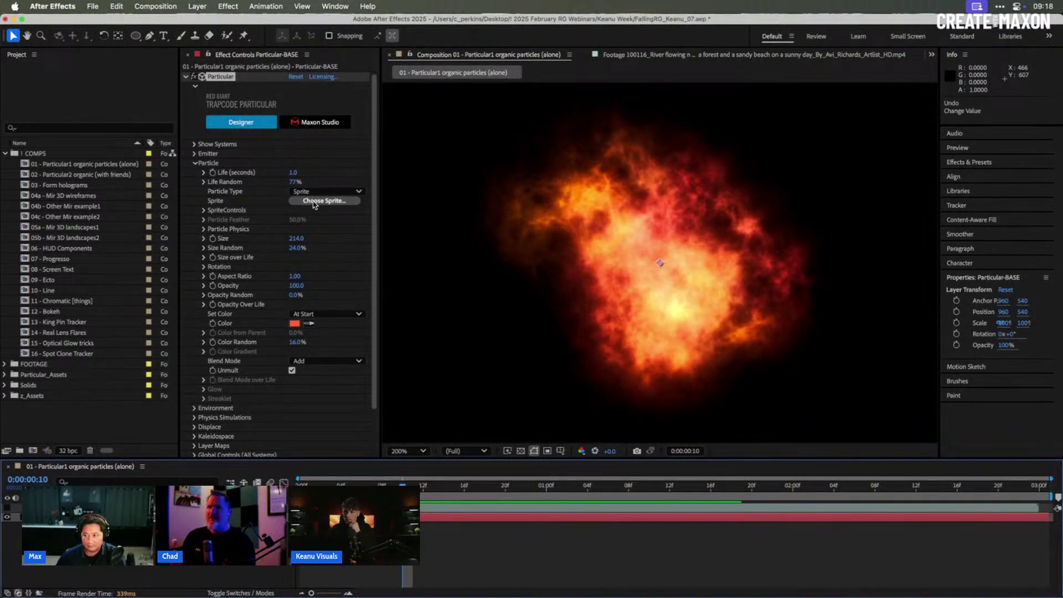
- Open the Luma Fire 2.mov sprite layer in its own viewer, enlarged and magnified to 200%
double_click(150, 508)
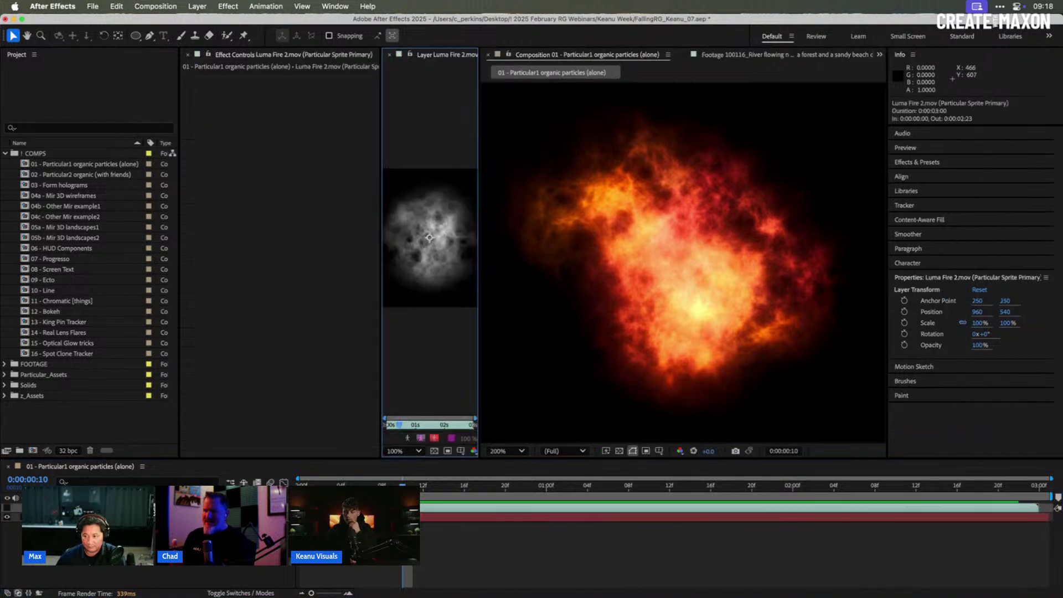
left_click_drag(479, 321, 699, 332)
key("period")
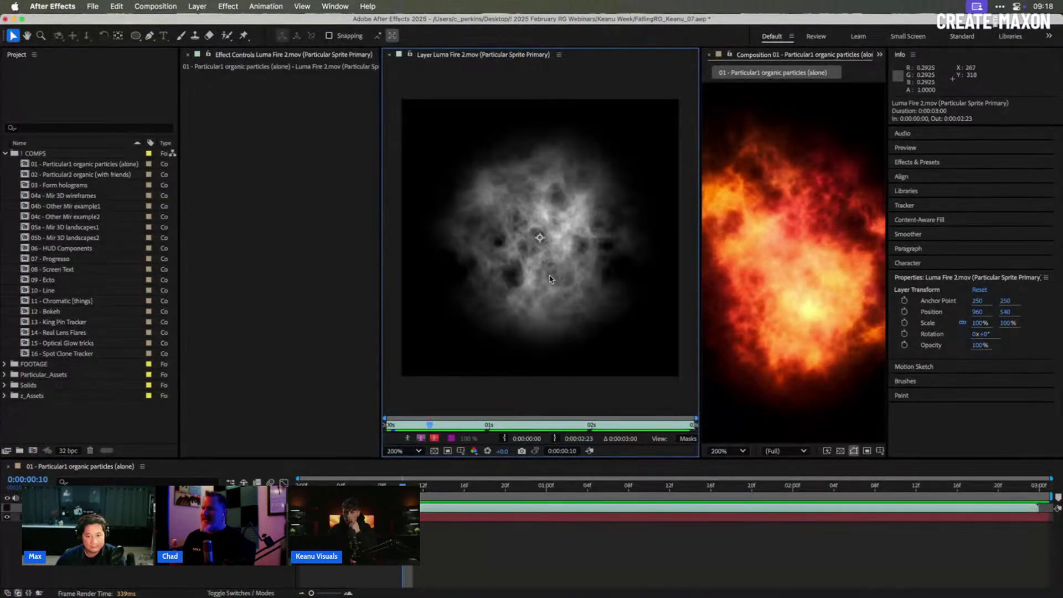
left_click_drag(380, 305, 339, 310)
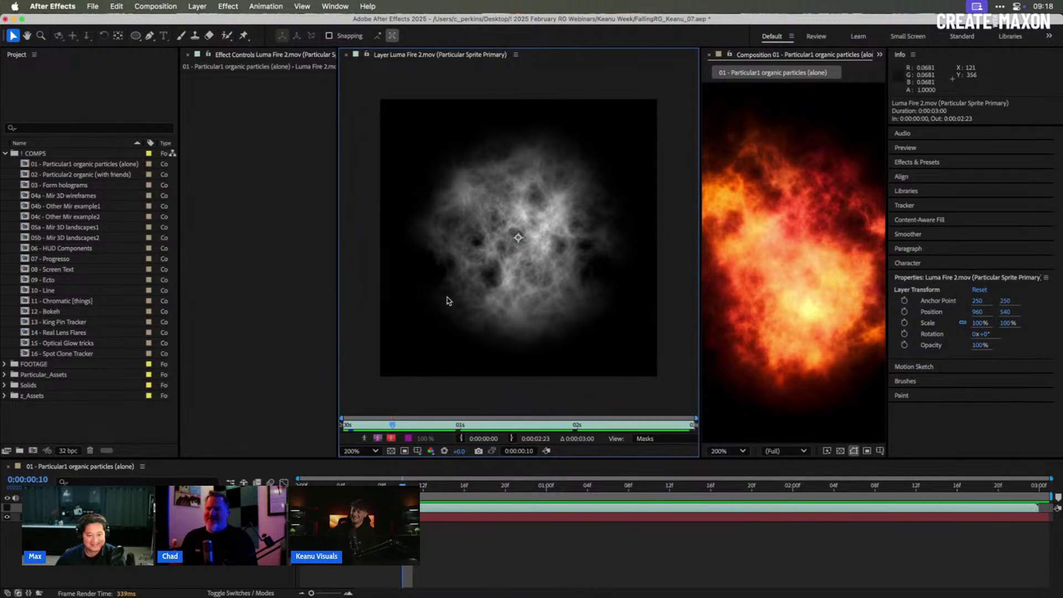
- Scrub through the Luma Fire 2.mov sprite animation to examine its motion, and close the layer viewer
left_click_drag(379, 430, 580, 400)
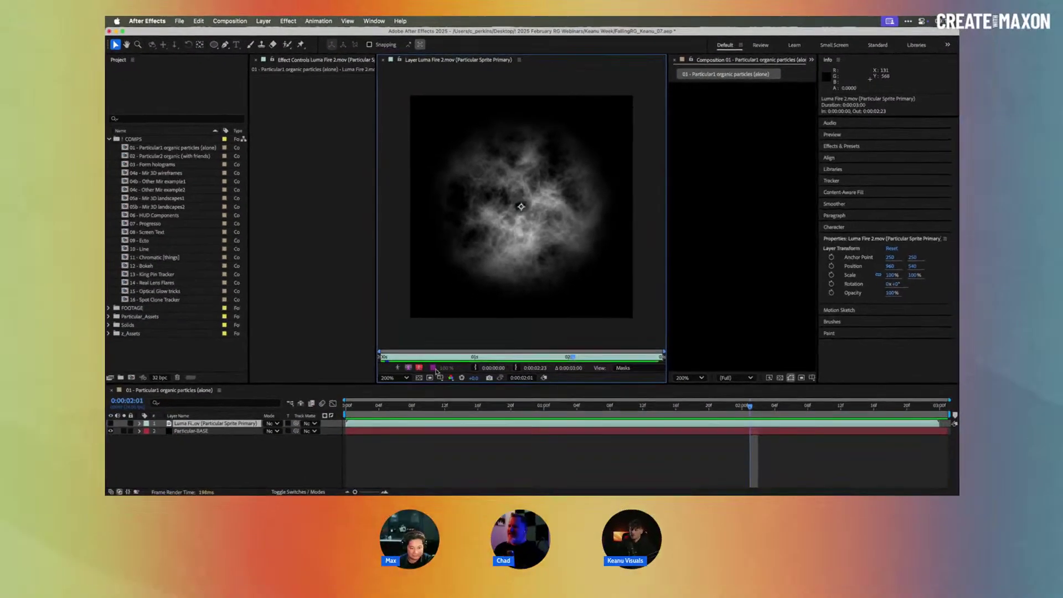
left_click(464, 357)
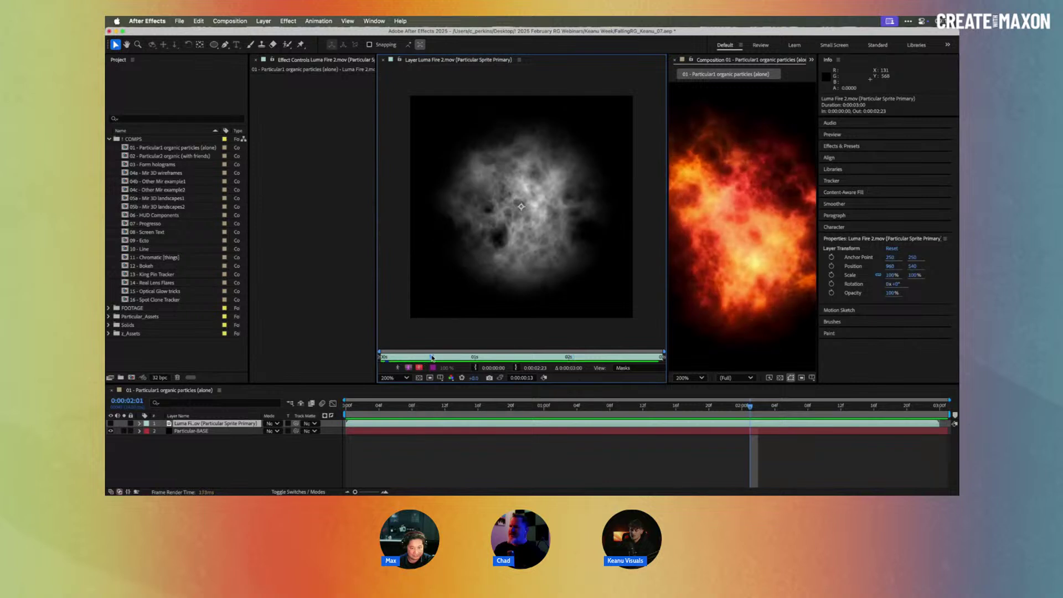
left_click_drag(465, 357, 490, 357)
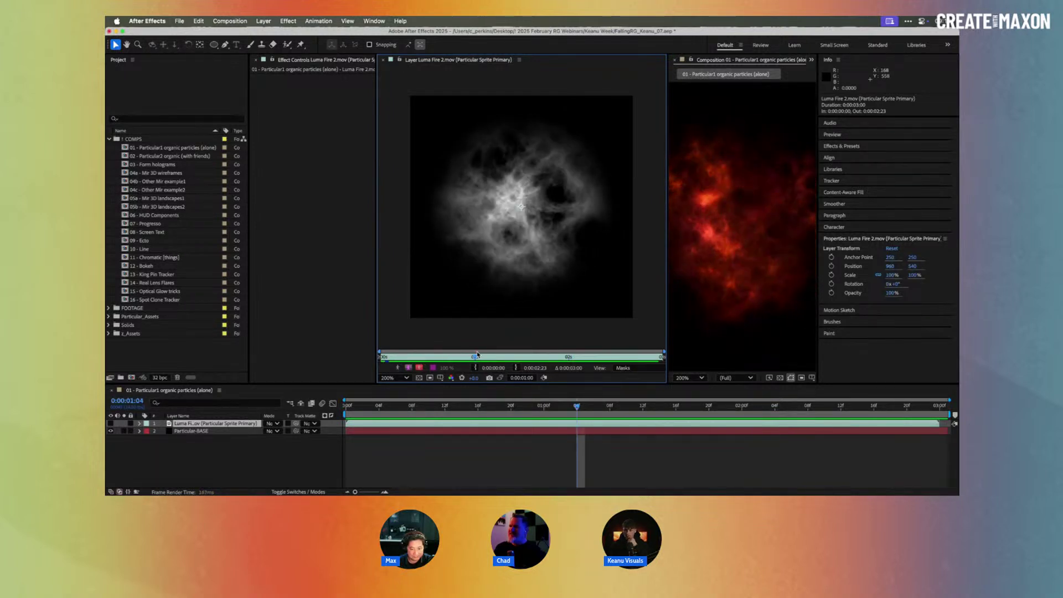
left_click(502, 356)
left_click_drag(502, 356, 529, 356)
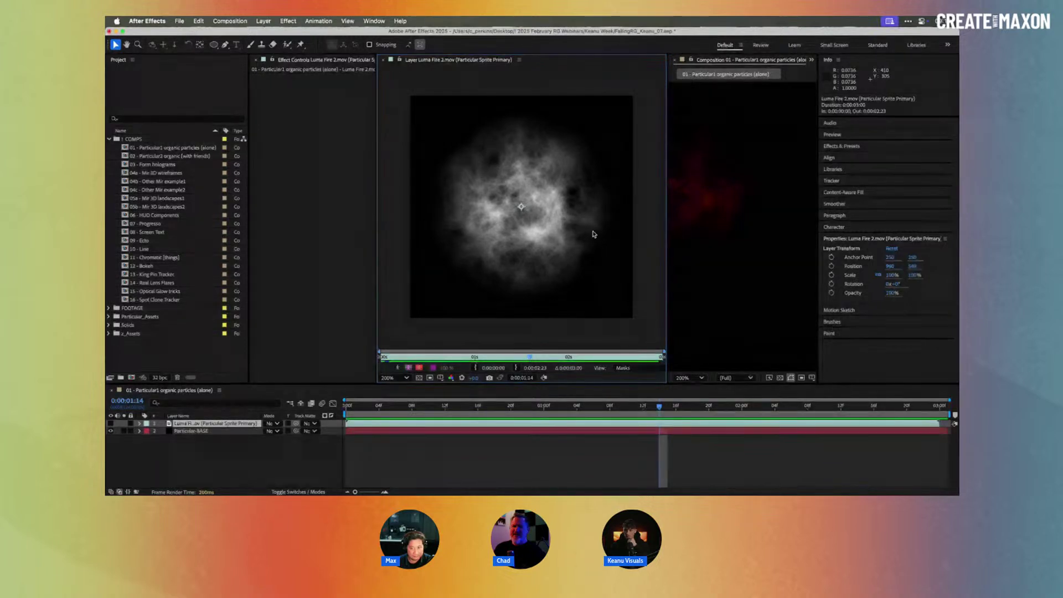
left_click(383, 60)
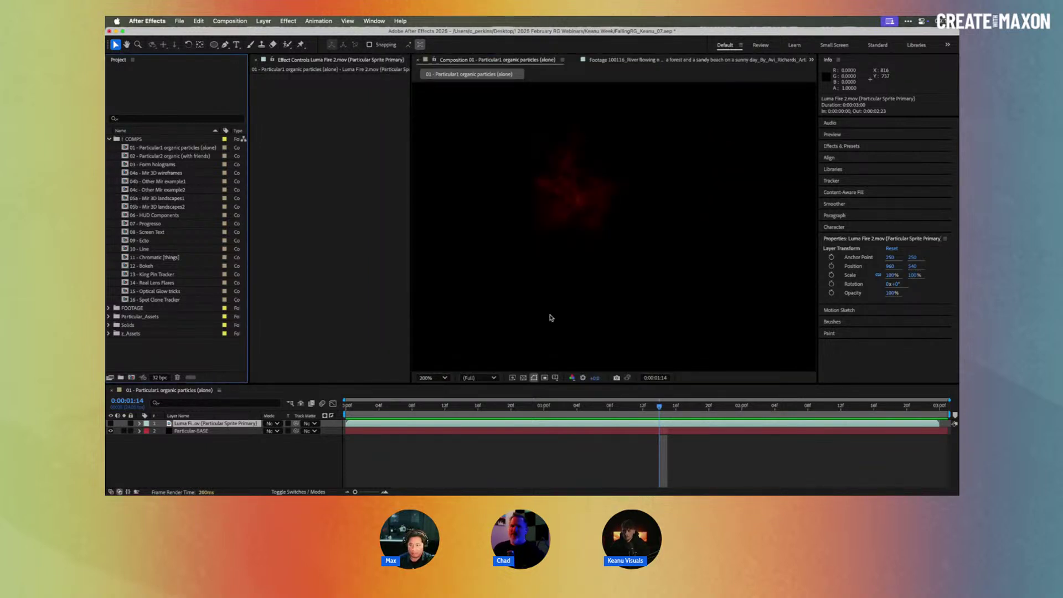
- Create a black solid with the default settings at 0:00:00:05 and apply Fractal Noise to it
left_click_drag(524, 416, 391, 399)
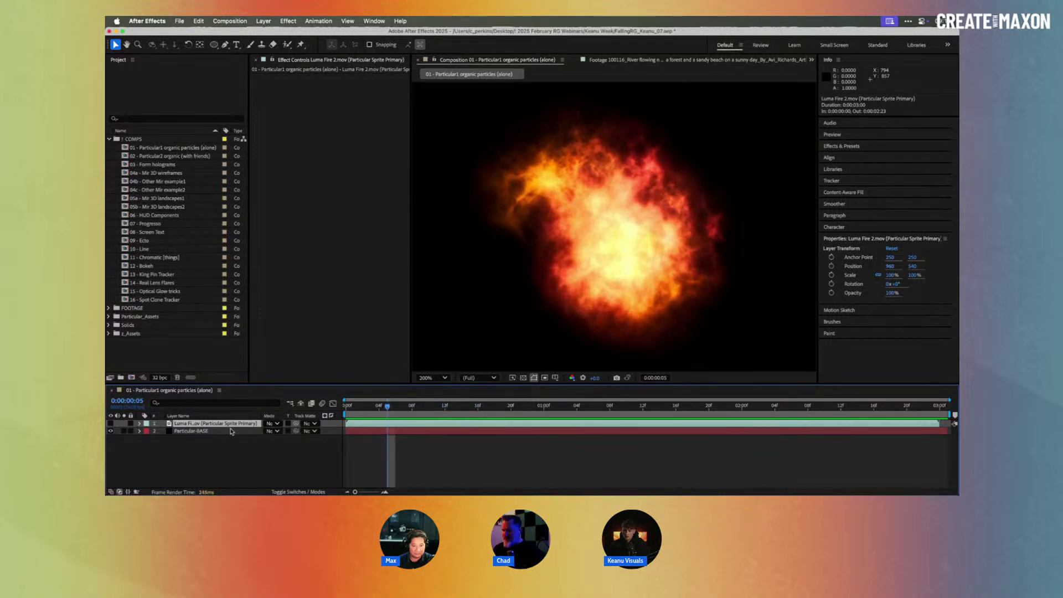
key("super+y")
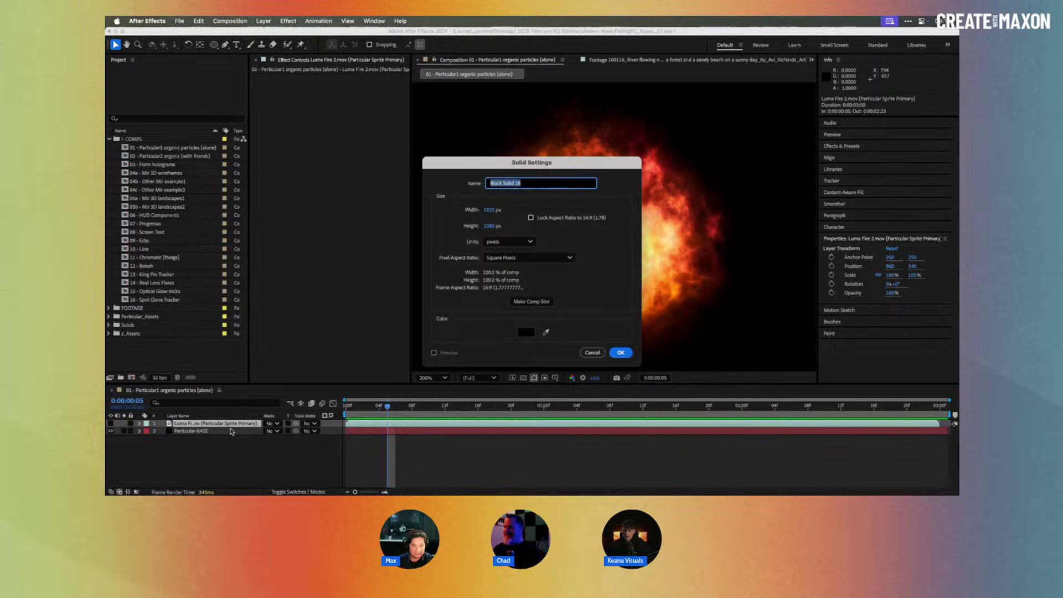
key("Return")
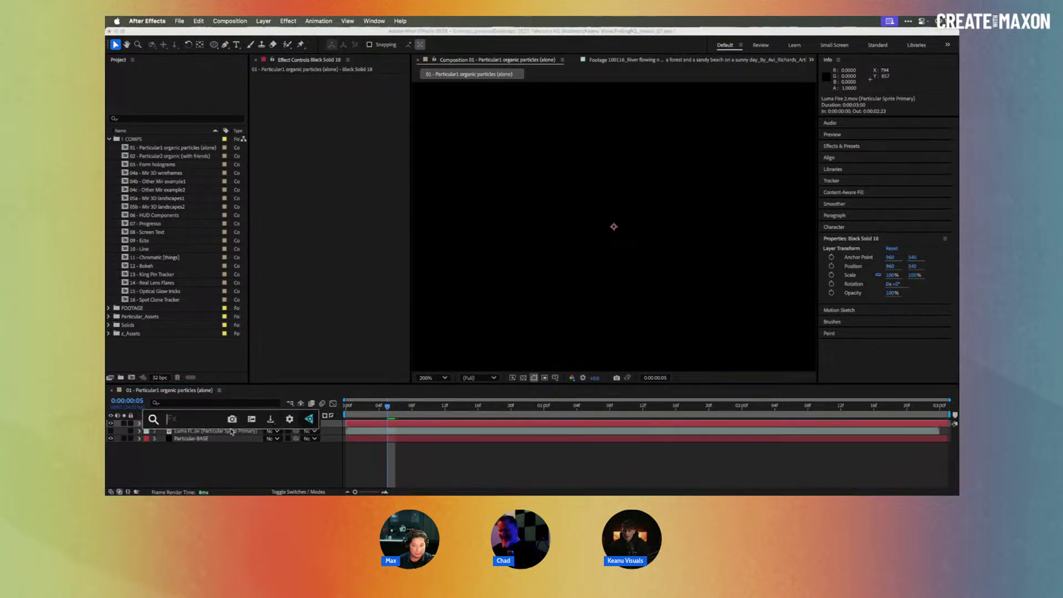
key("ctrl+space")
type("frac")
key("Return")
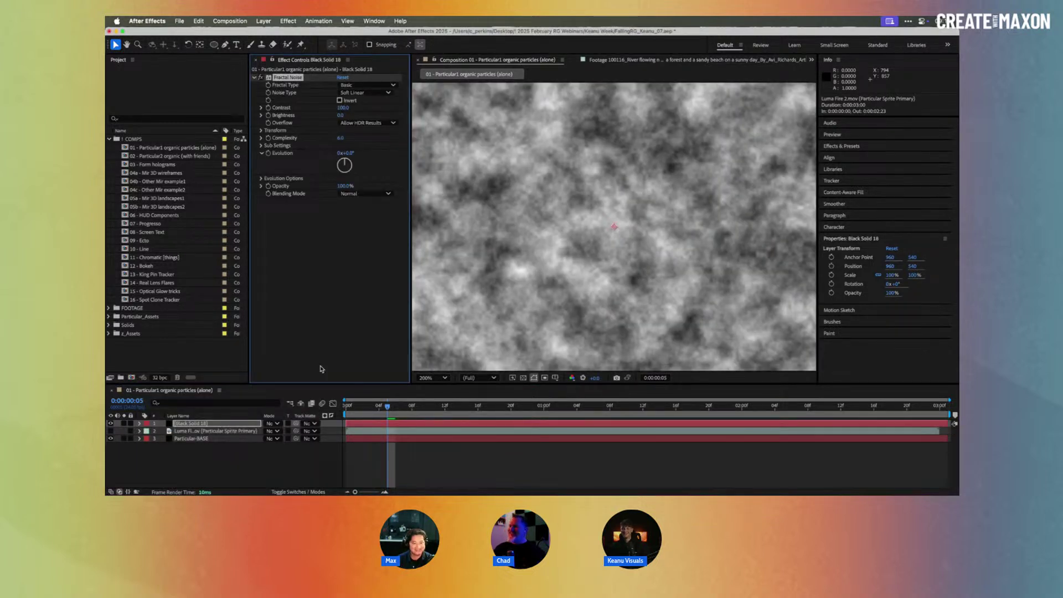
- Try the Dynamic Progressive fractal type with a contrast of 152 on the solid, and reset the Fractal Noise effect
key("comma")
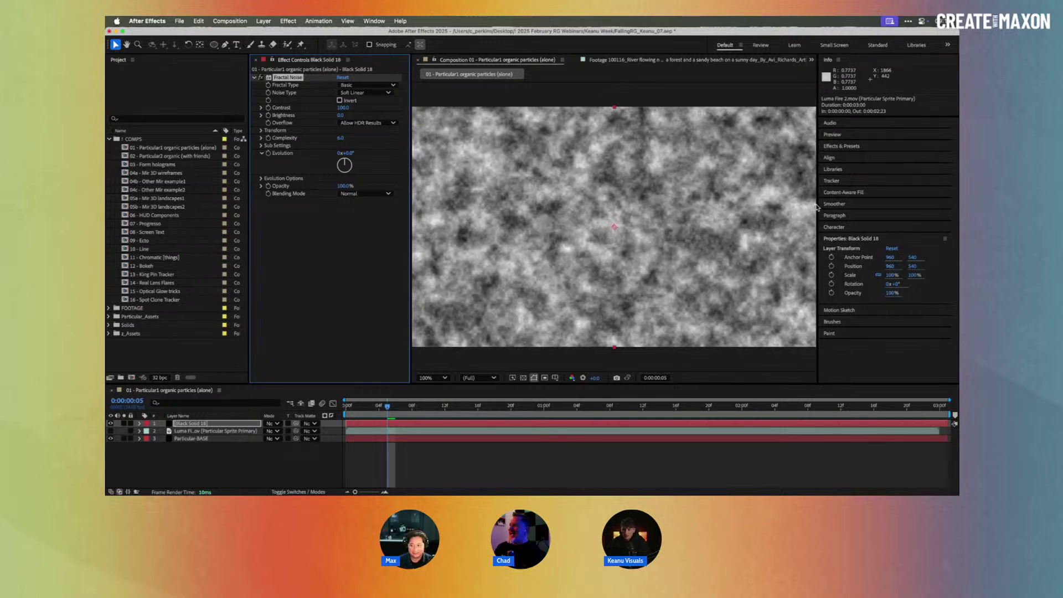
left_click_drag(817, 205, 872, 204)
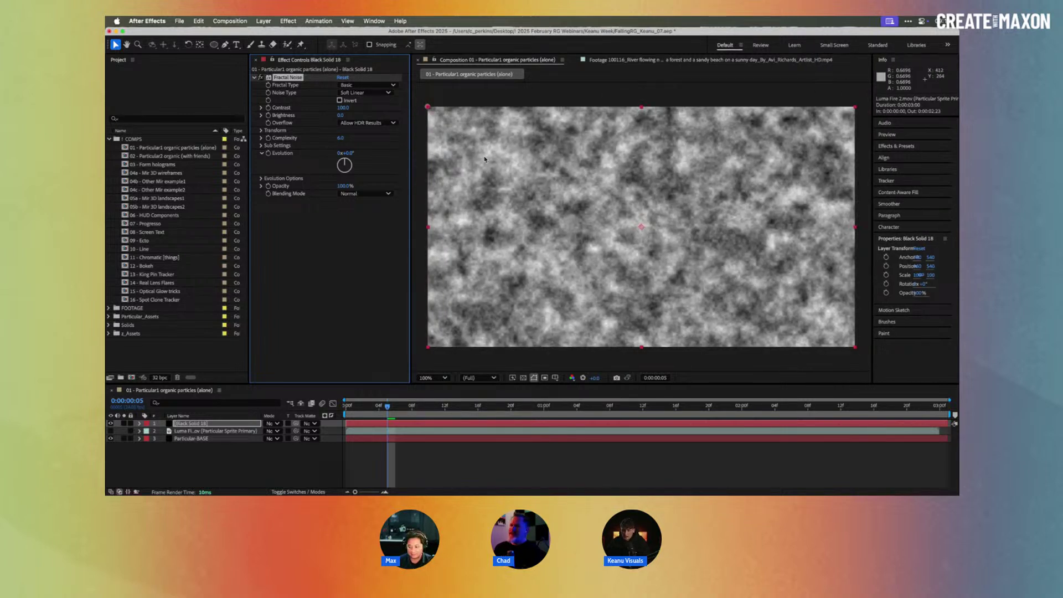
left_click(370, 86)
left_click(382, 155)
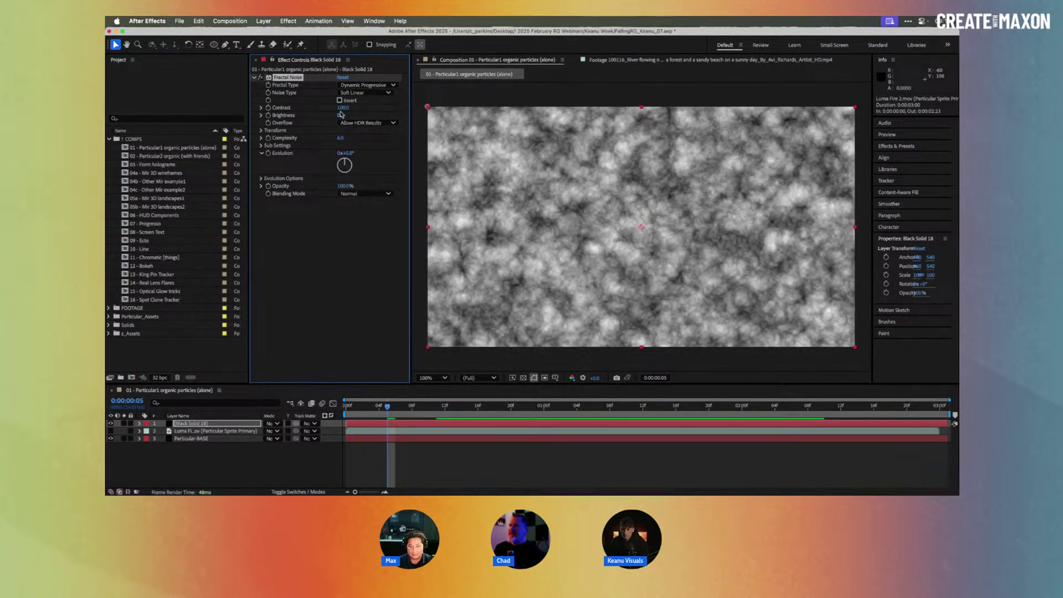
left_click_drag(343, 108, 366, 105)
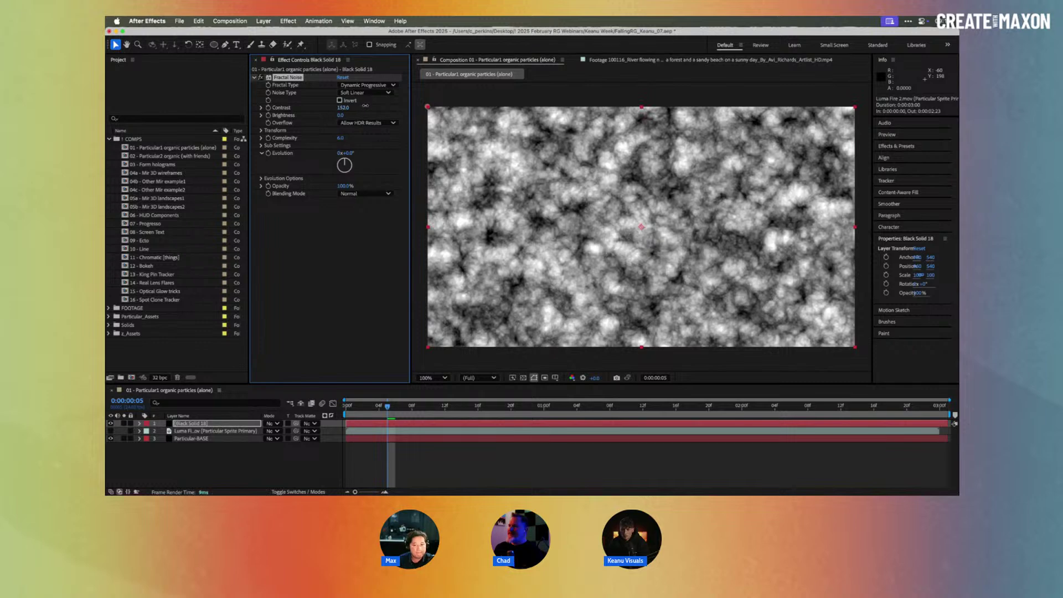
left_click(343, 77)
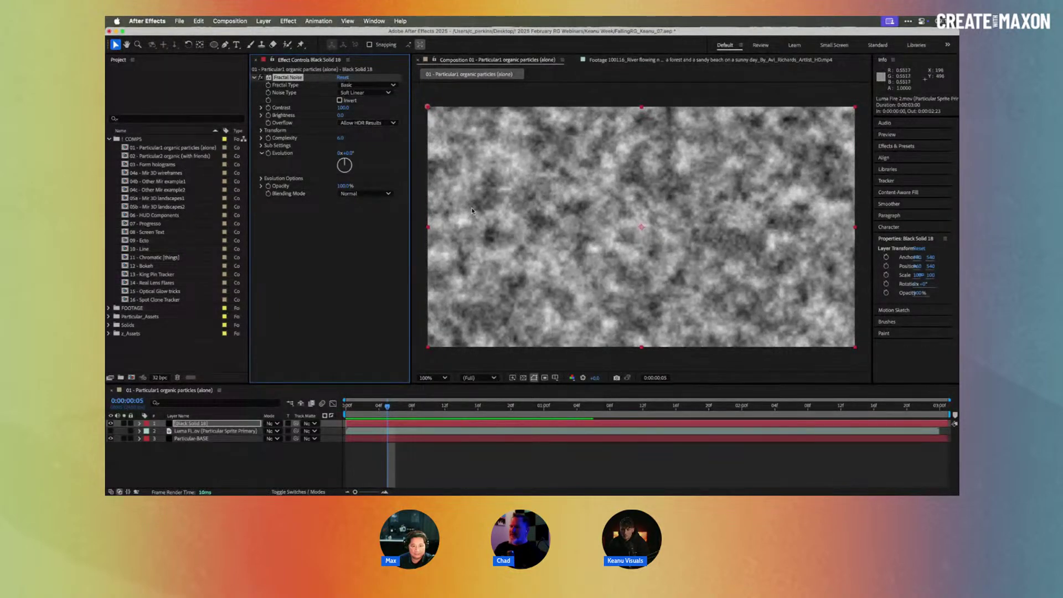
- Try Turbulent Basic on the noise, and settle on the Dynamic Progressive fractal type with Contrast 163
left_click(368, 85)
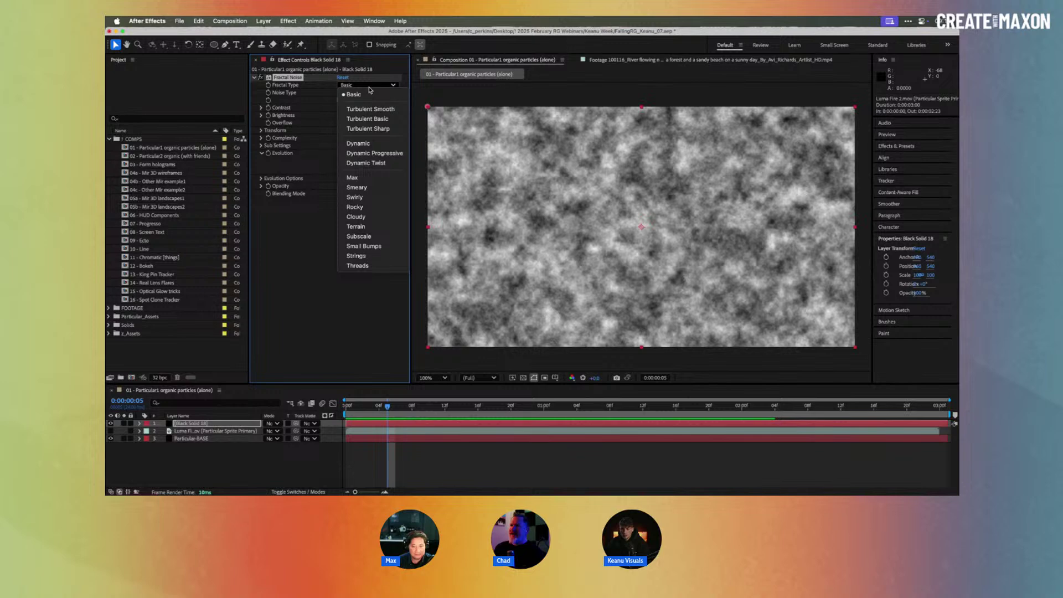
left_click(377, 119)
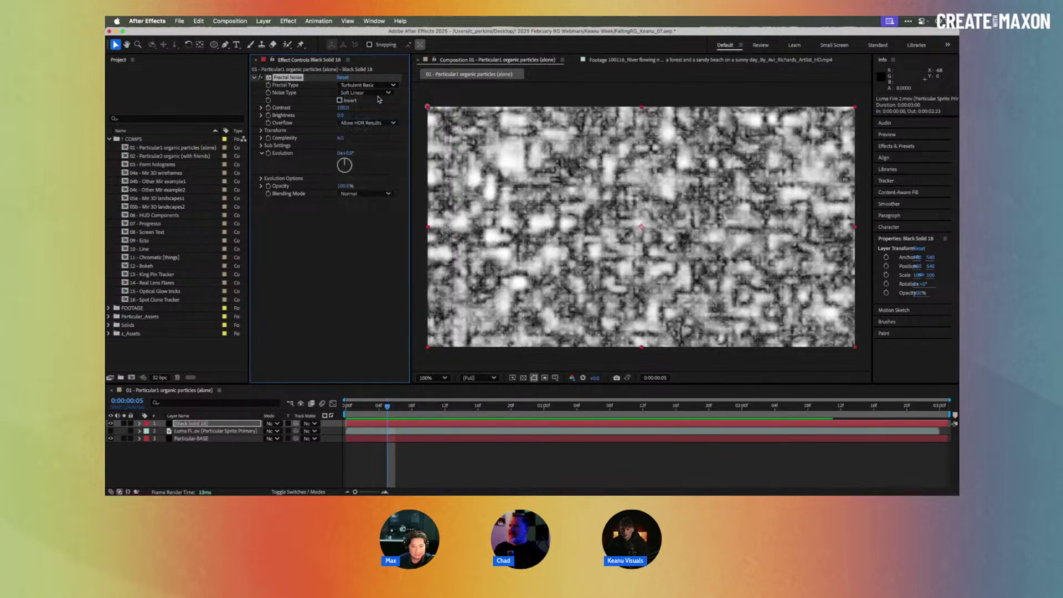
left_click(374, 83)
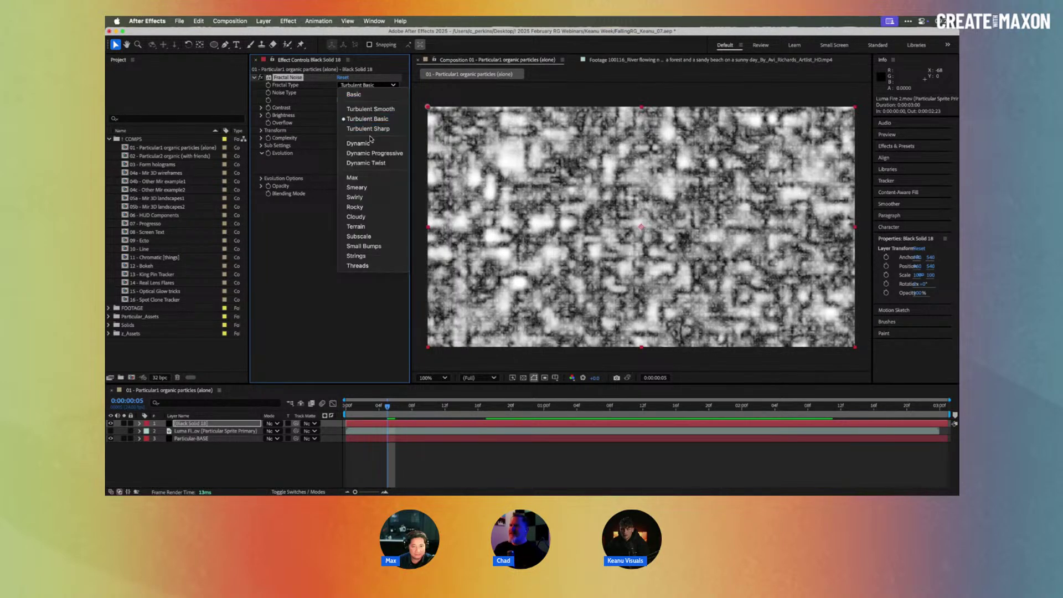
key("Escape")
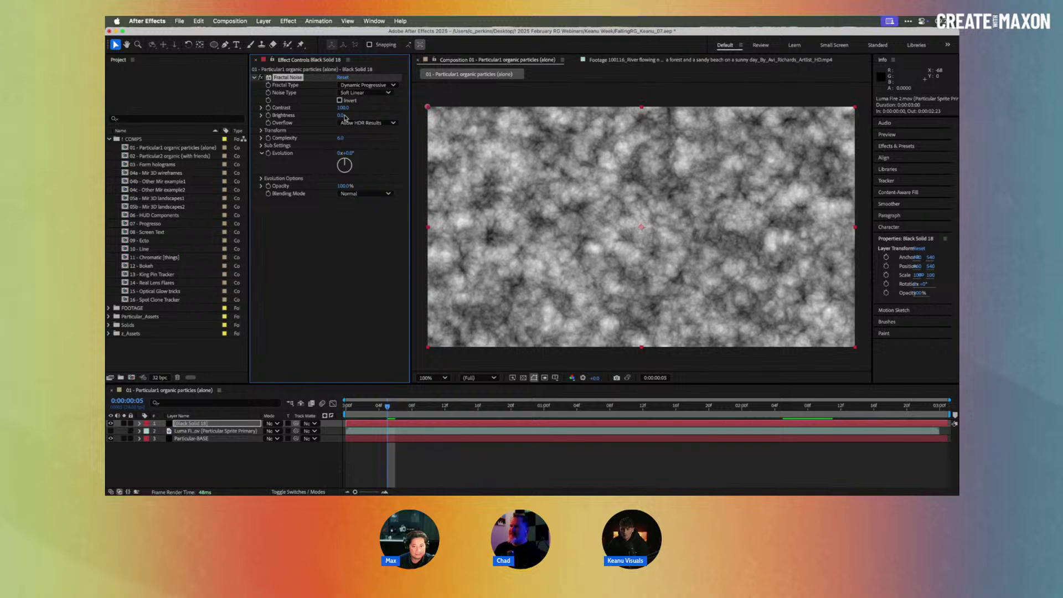
left_click_drag(344, 110, 371, 107)
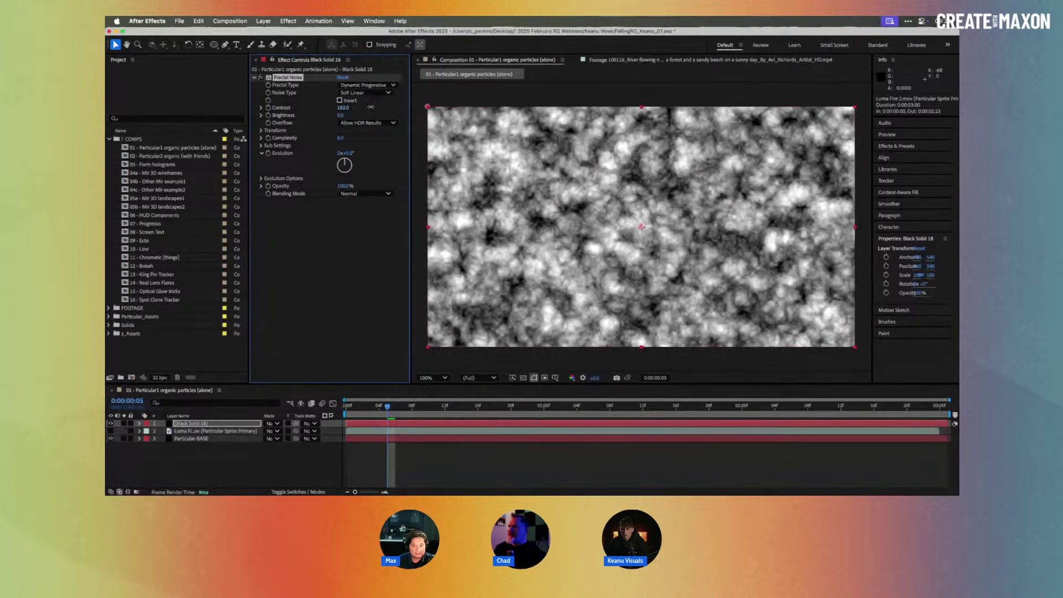
- Hide the Fractal Noise solid and show the Luma Fire 2.mov sprite layer in the composition
left_click(111, 424)
left_click(111, 431)
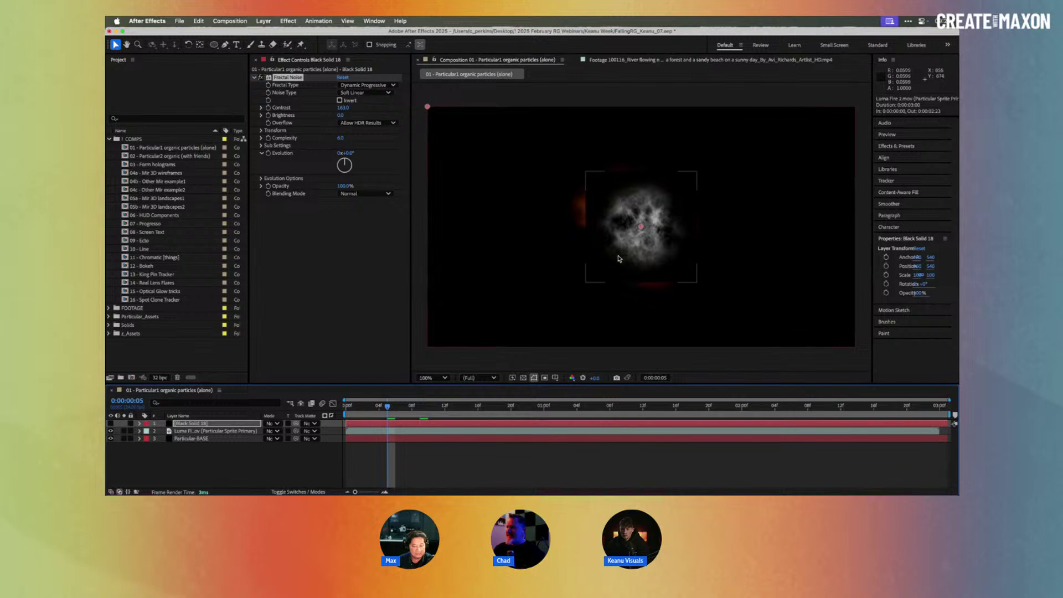
- Hide the Luma Fire 2.mov sprite layer, show the Fractal Noise solid, and try Invert on the noise
scroll(631, 240, "up", 1)
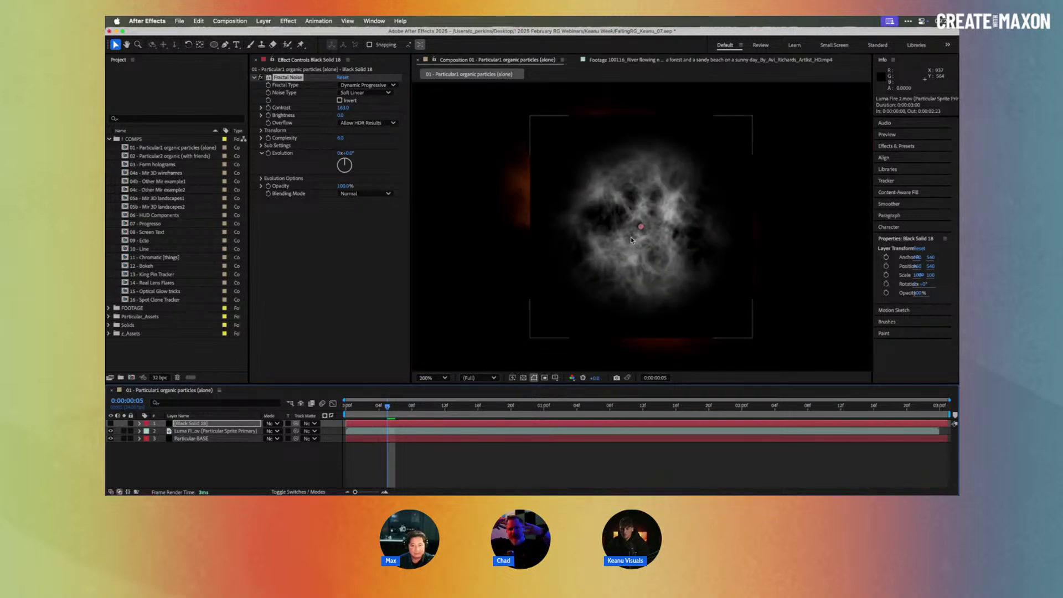
left_click(110, 431)
left_click(110, 423)
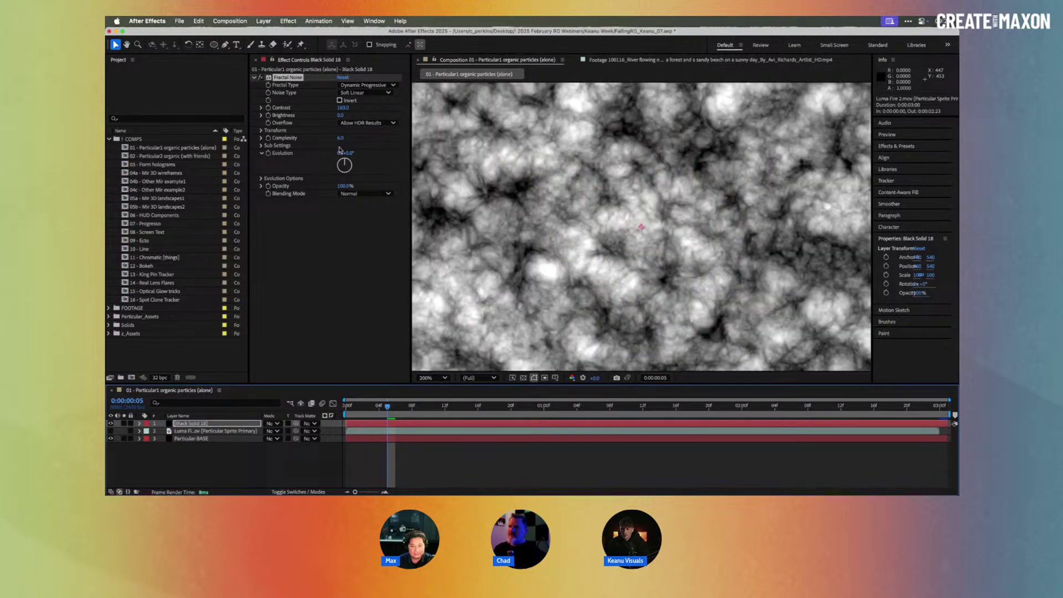
left_click(339, 101)
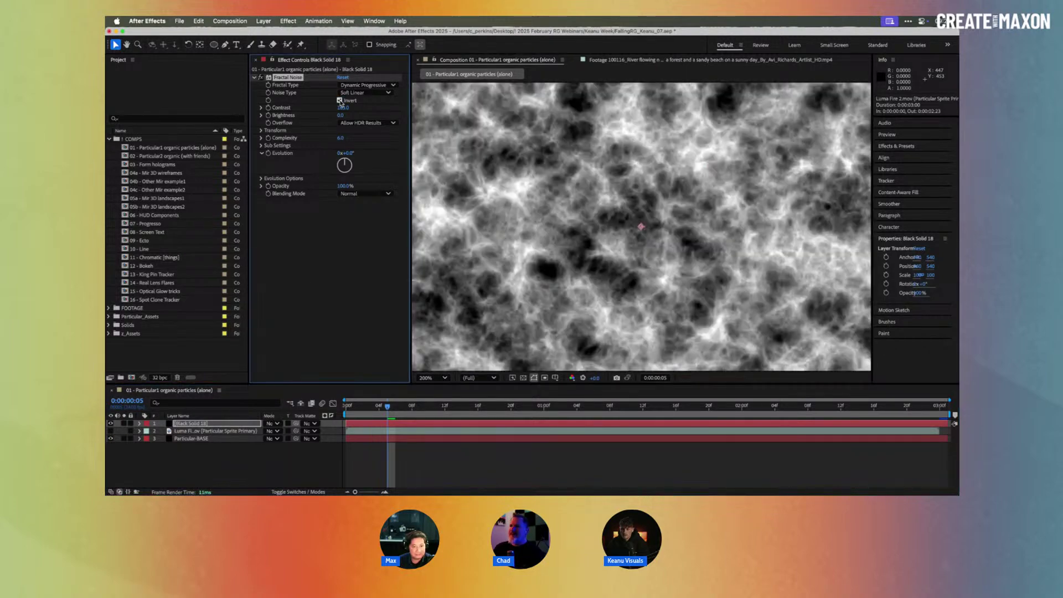
left_click(339, 101)
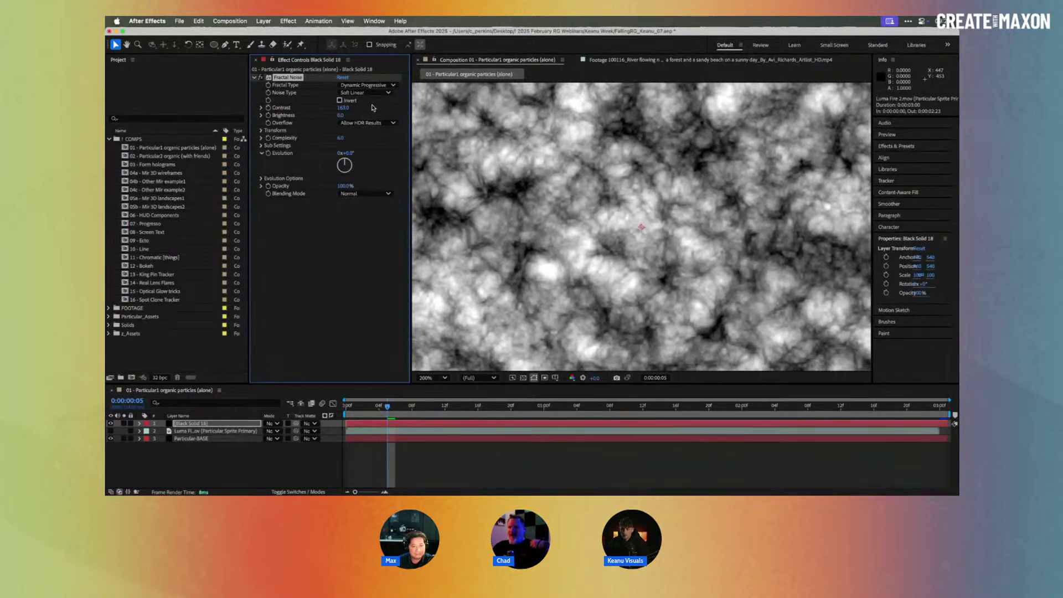
- Try different Evolution values on the Fractal Noise, and return Evolution to 0
left_click_drag(345, 153, 406, 148)
left_click_drag(421, 146, 383, 157)
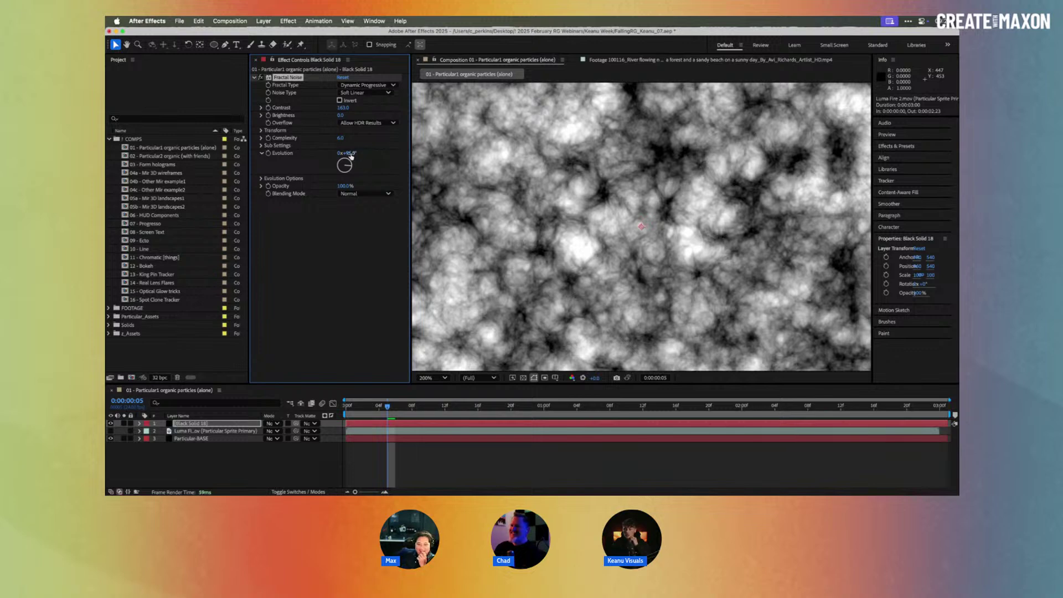
mouse_move(346, 152)
left_mouse_down()
mouse_move(335, 155)
mouse_move(348, 153)
left_mouse_up()
key("KP_Enter")
key("KP_0")
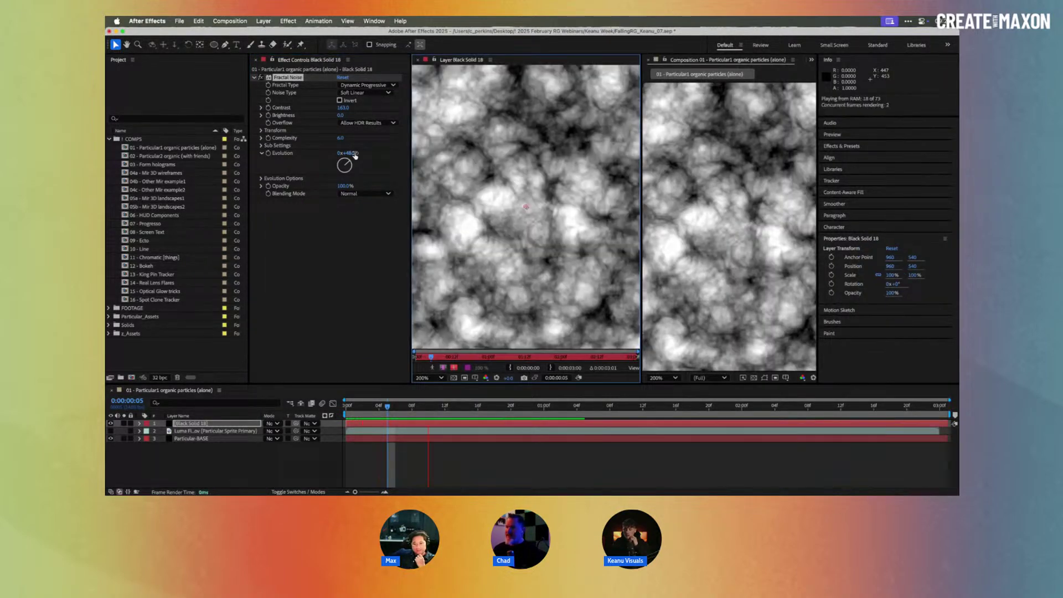
left_click(420, 60)
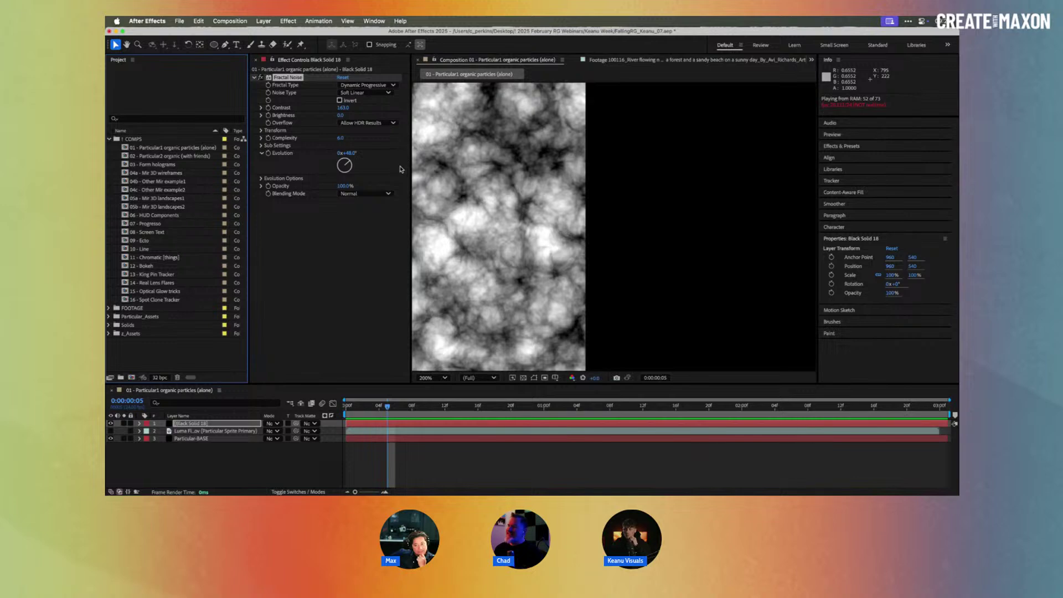
left_click(350, 154)
type("0")
key("Return")
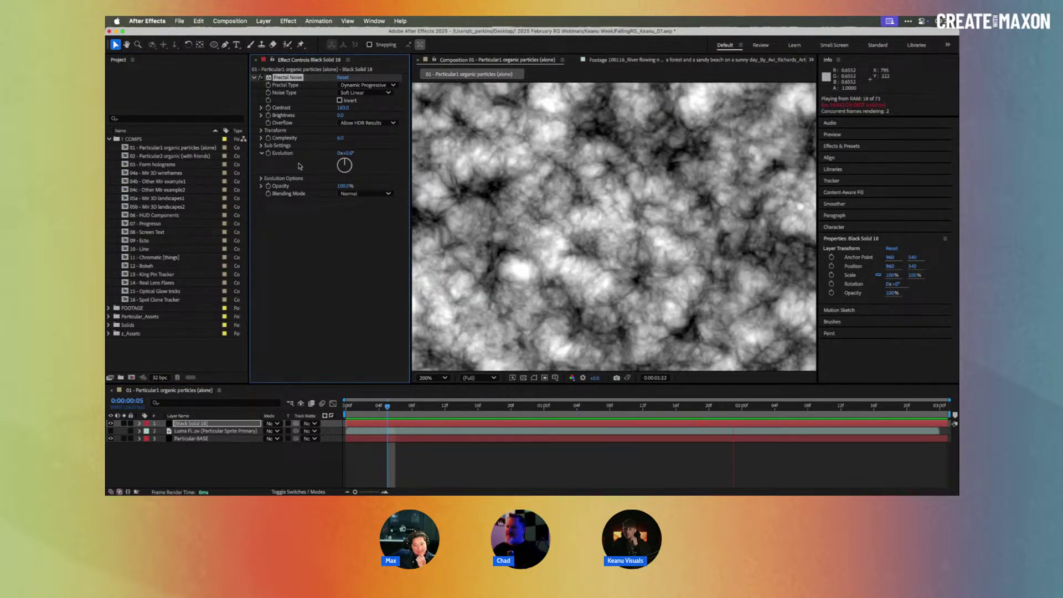
key("space")
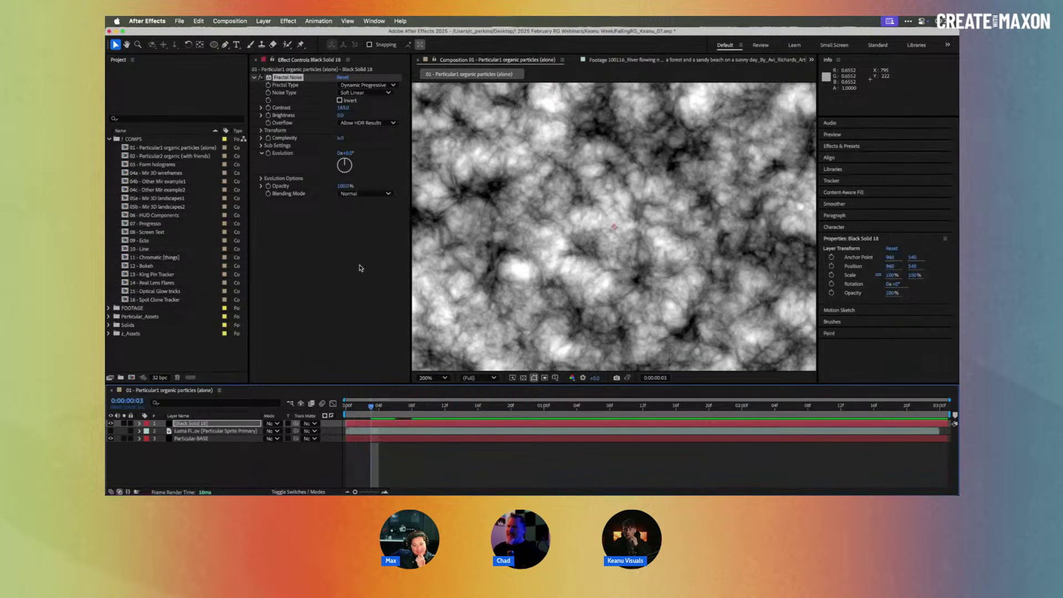
- Add the expression time to the Fractal Noise Evolution property
left_click(268, 153, "alt")
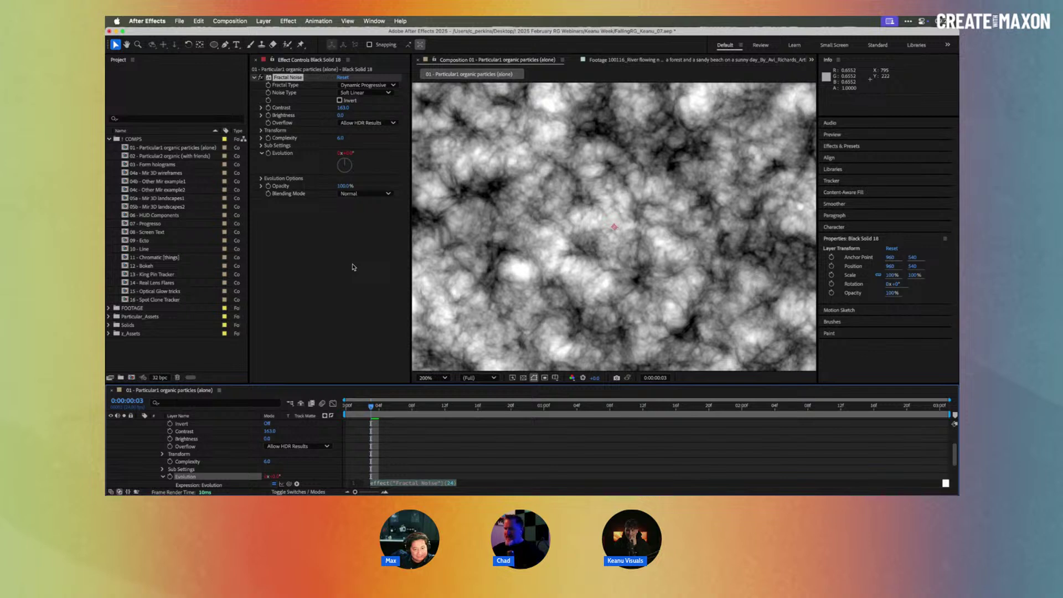
type("time")
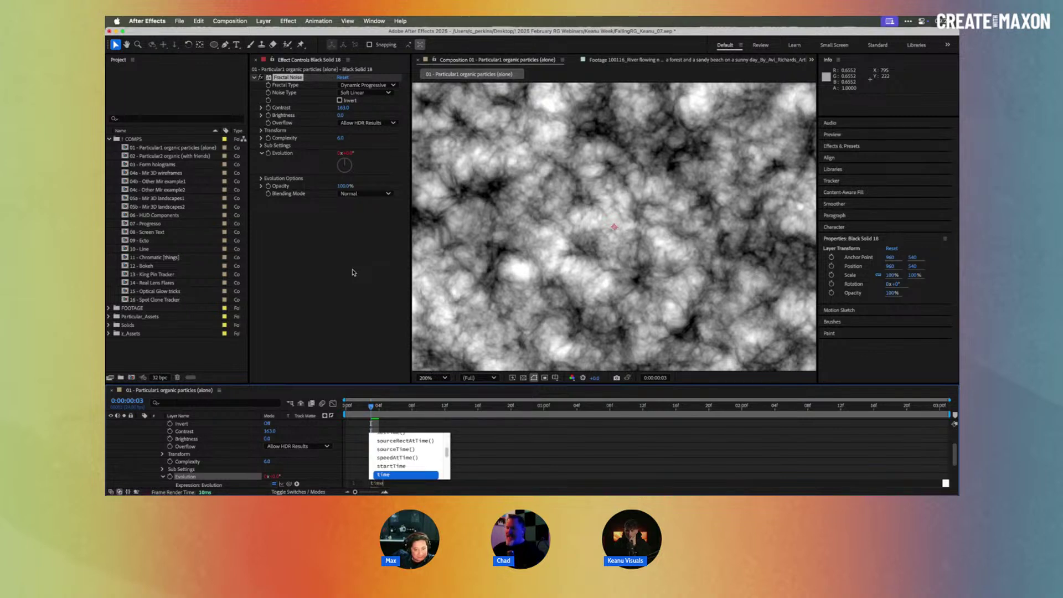
left_click(493, 444)
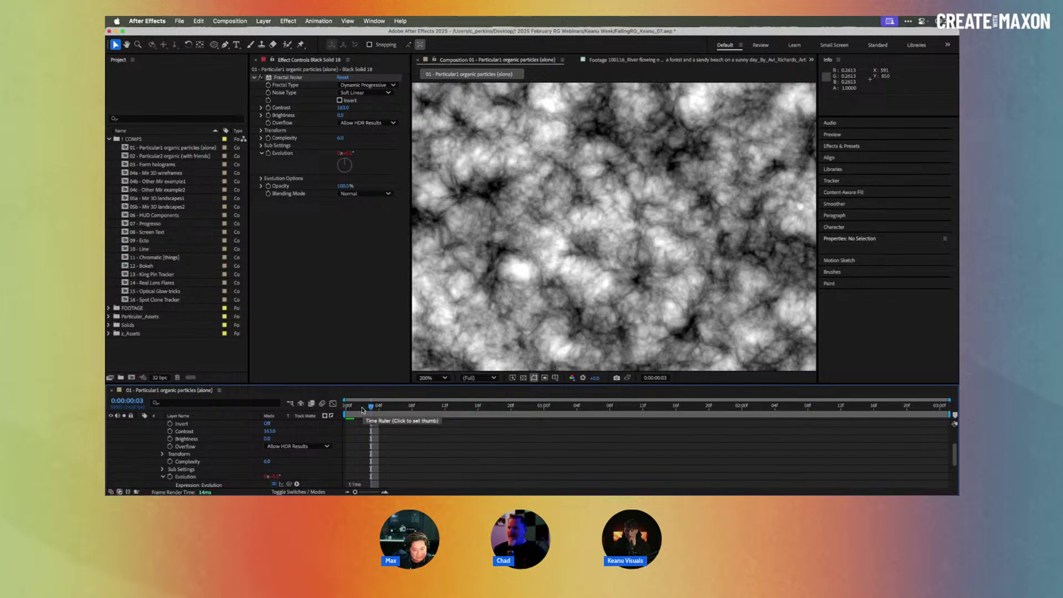
- Examine the time-driven Evolution at 0, 1 and 2 seconds and while scrubbing through the whole composition
left_click(346, 408)
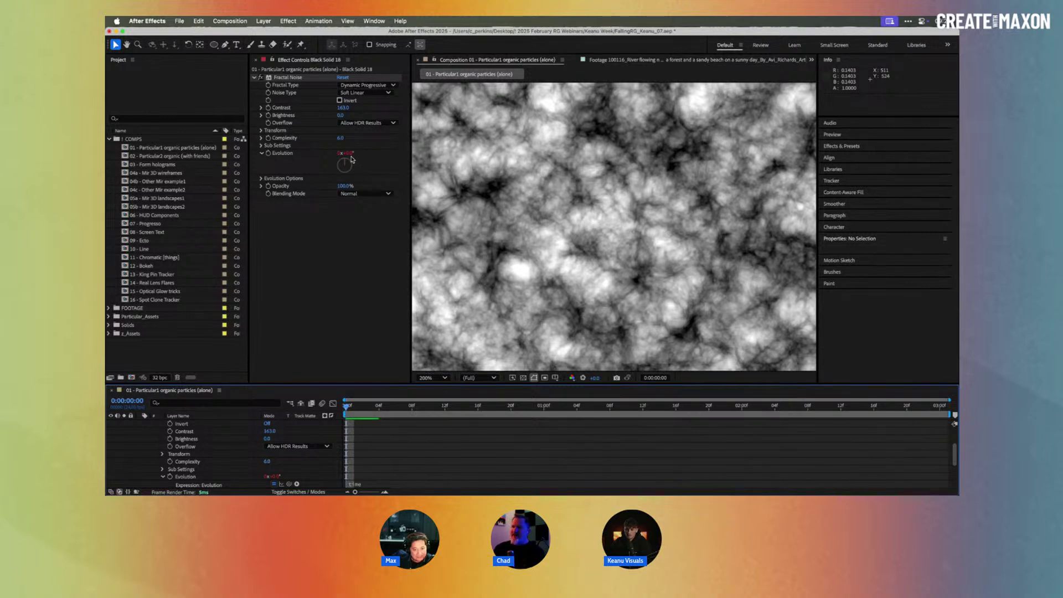
left_click(544, 408)
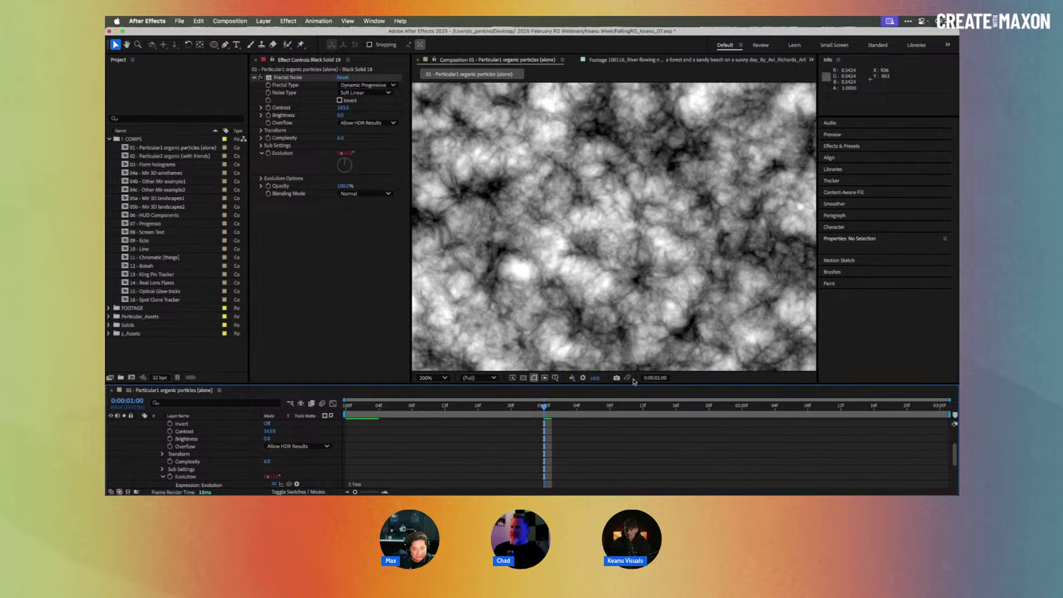
left_click(742, 405)
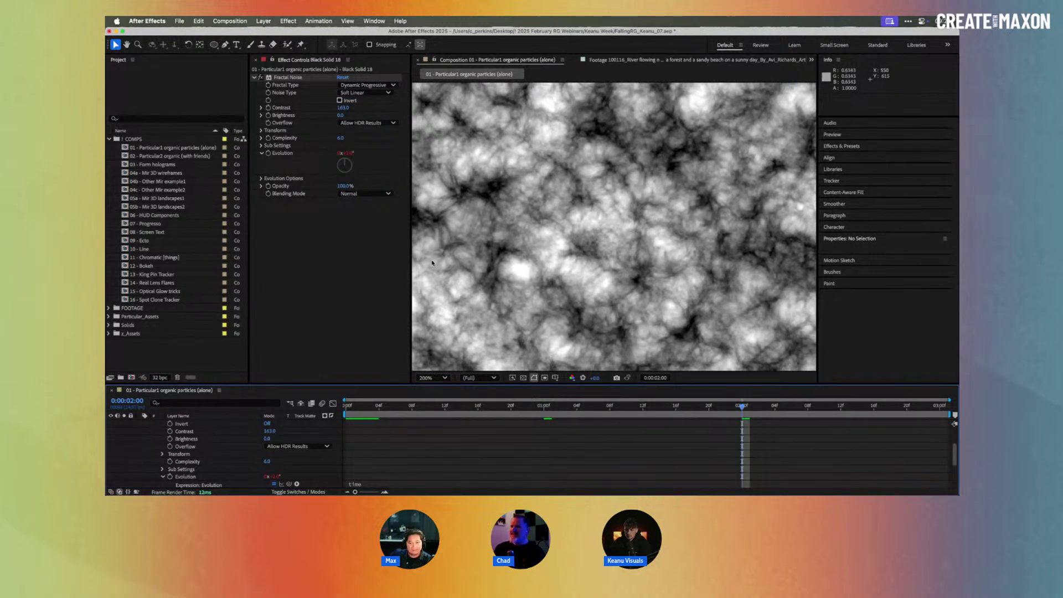
left_click(348, 408)
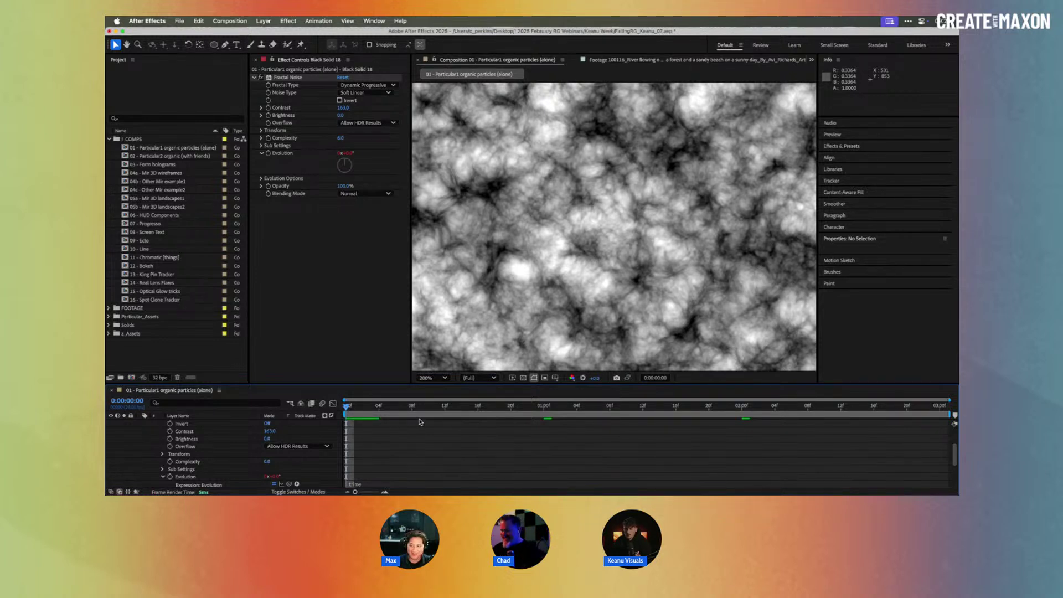
mouse_move(357, 408)
left_mouse_down()
mouse_move(421, 408)
mouse_move(344, 408)
left_mouse_up()
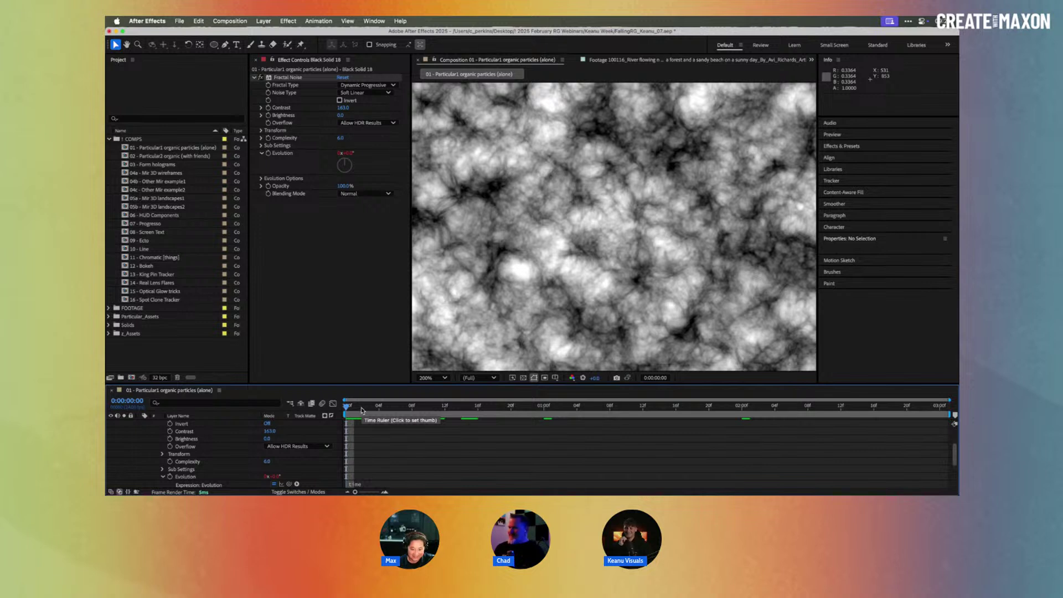
mouse_move(370, 410)
left_mouse_down()
mouse_move(758, 409)
mouse_move(599, 397)
mouse_move(388, 412)
left_mouse_up()
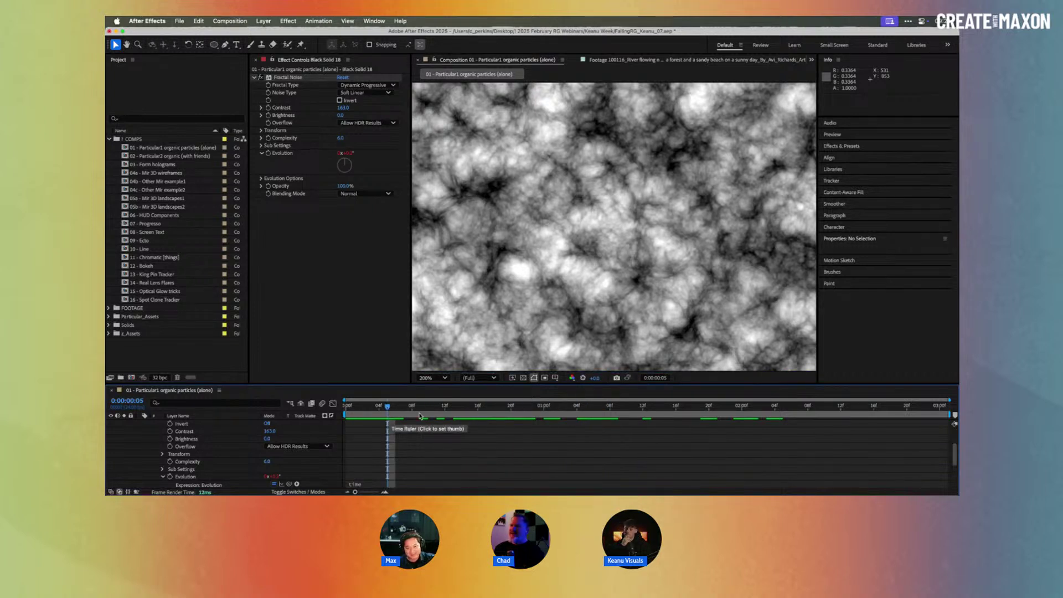
left_click_drag(940, 407, 365, 394)
- Extend the Evolution expression to time*40 and preview the noise animation
left_click(360, 482)
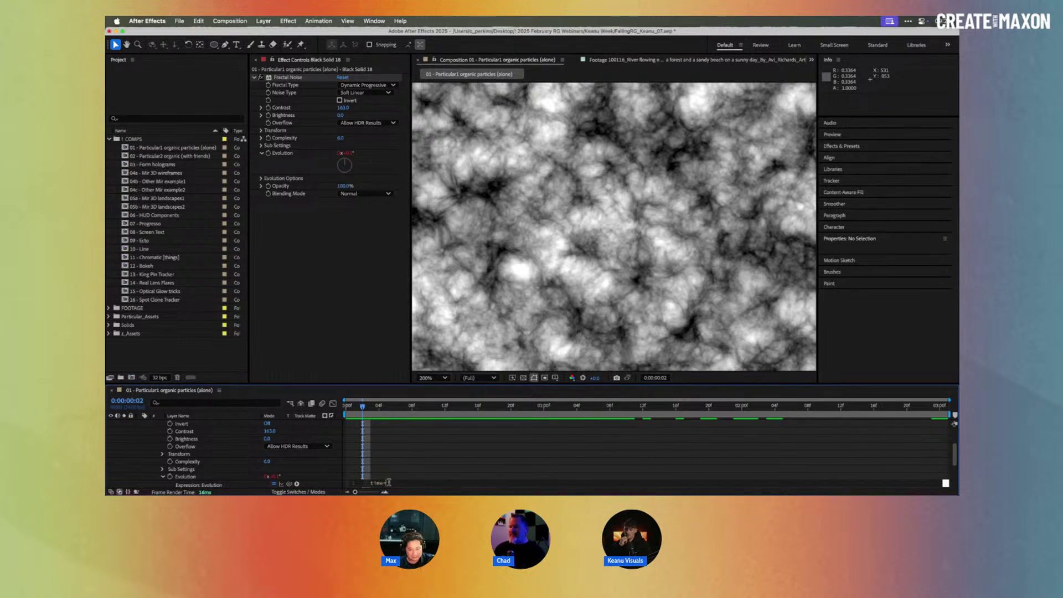
left_click(396, 460)
left_click_drag(359, 411, 346, 411)
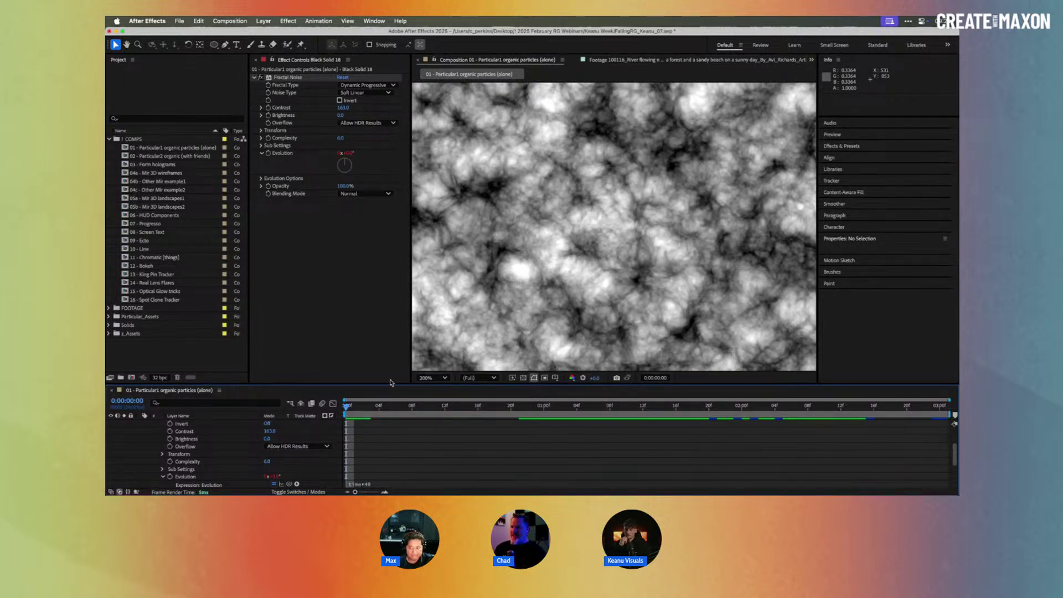
left_click(543, 410)
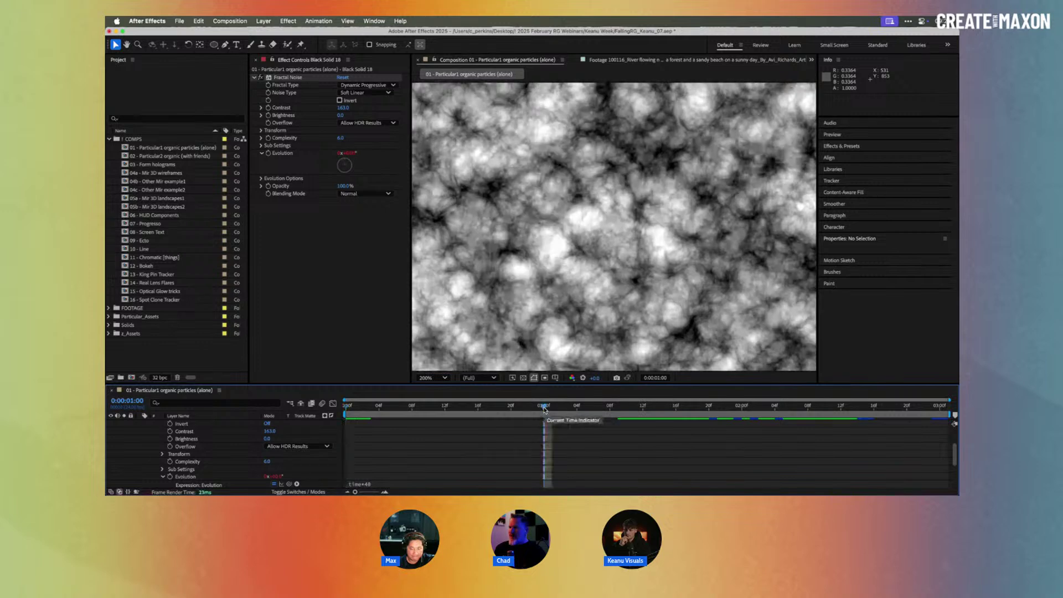
left_click(741, 410)
key("space")
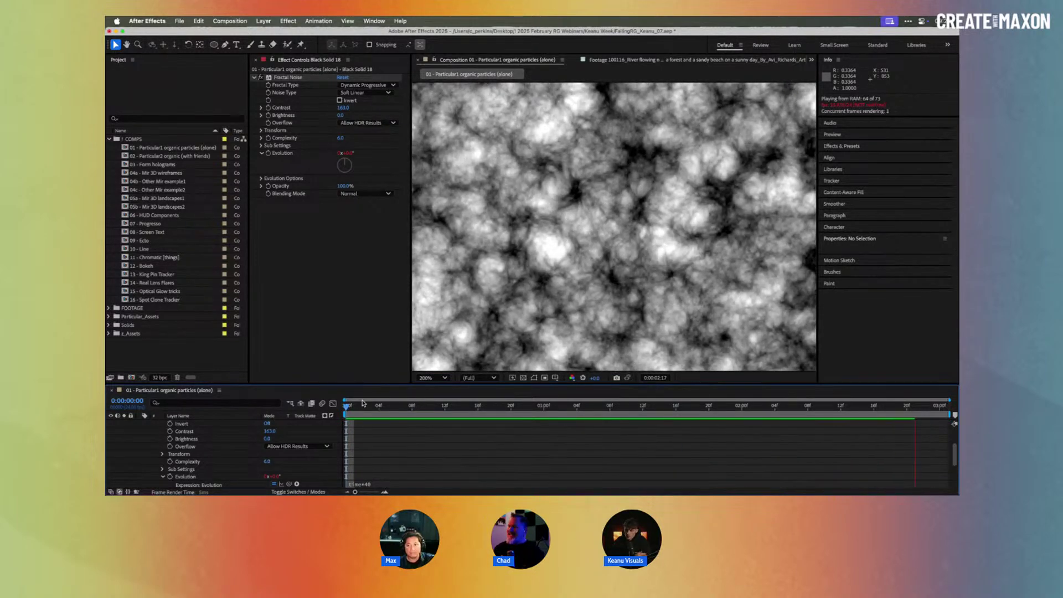
key("space")
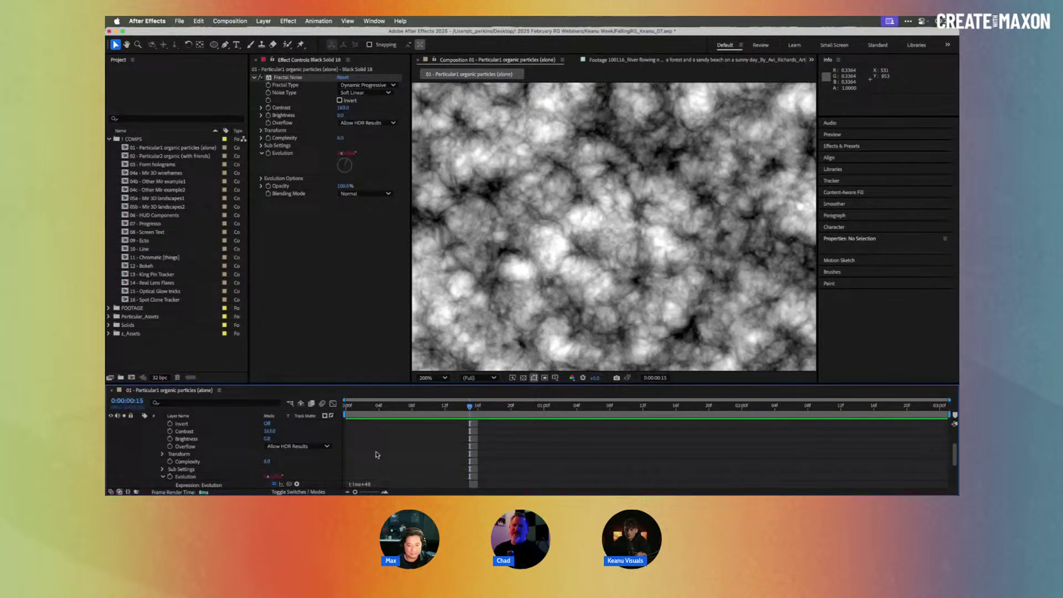
- Change the multiplier in the Evolution expression to 60 and preview the noise animation from the first frame
left_click(397, 485)
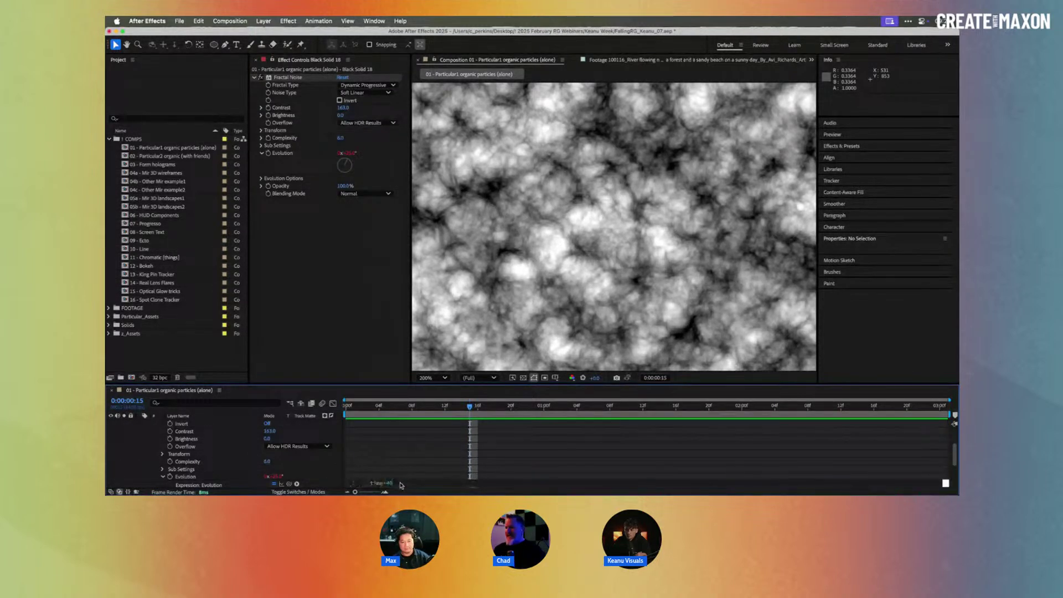
key("BackSpace")
key("BackSpace")
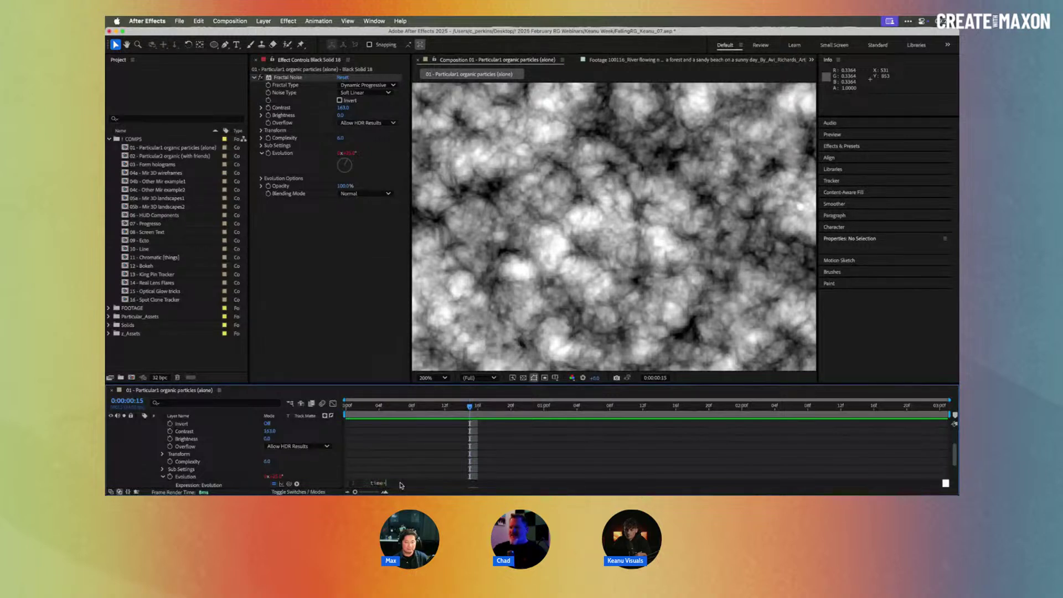
type("60")
right_click(400, 484)
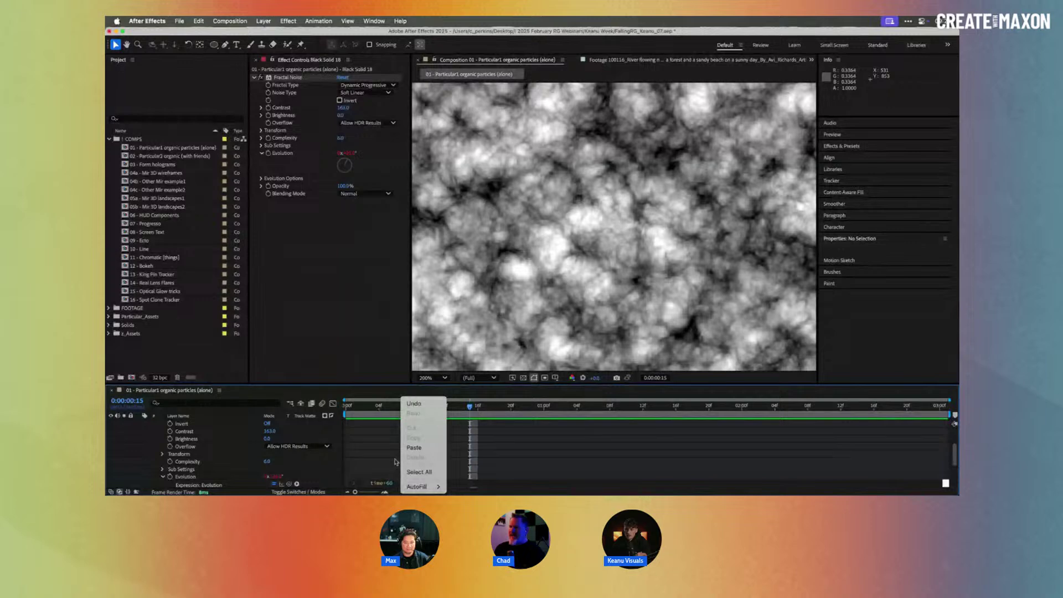
left_click(373, 455)
left_click(347, 406)
key("space")
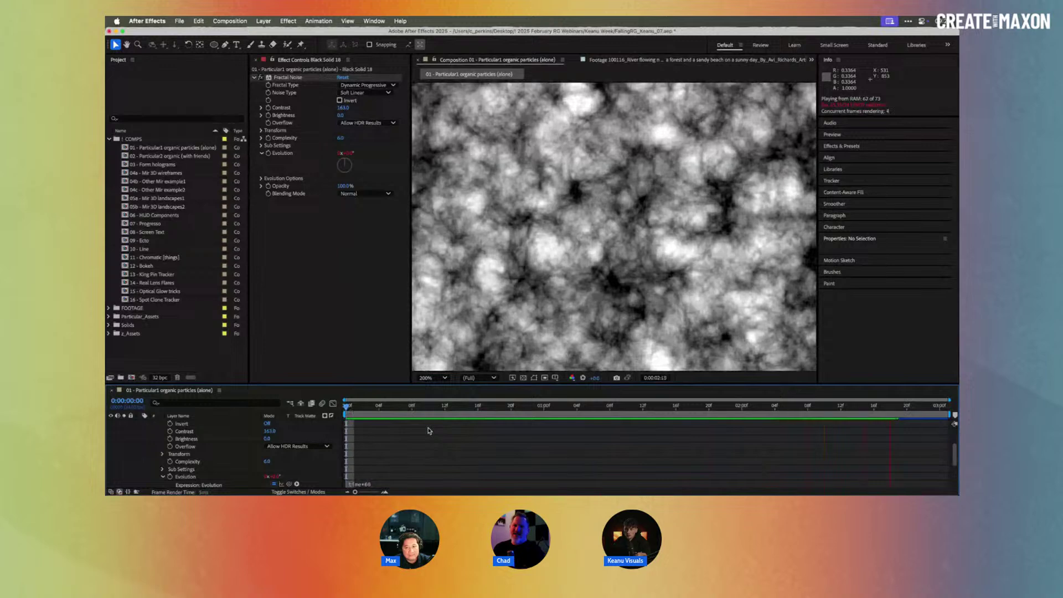
left_click(428, 412)
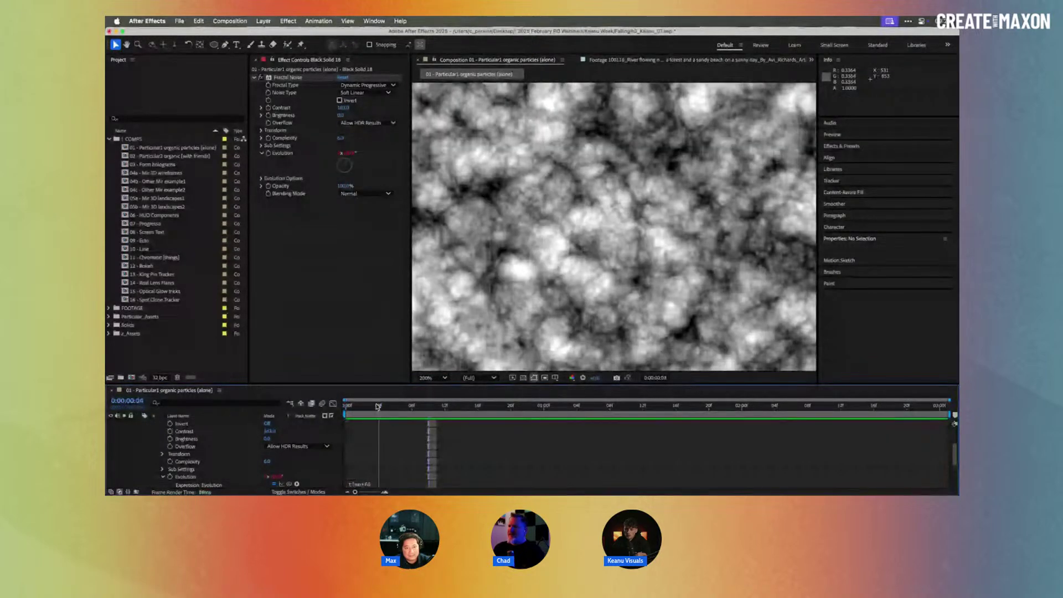
left_click_drag(428, 406, 708, 406)
key("space")
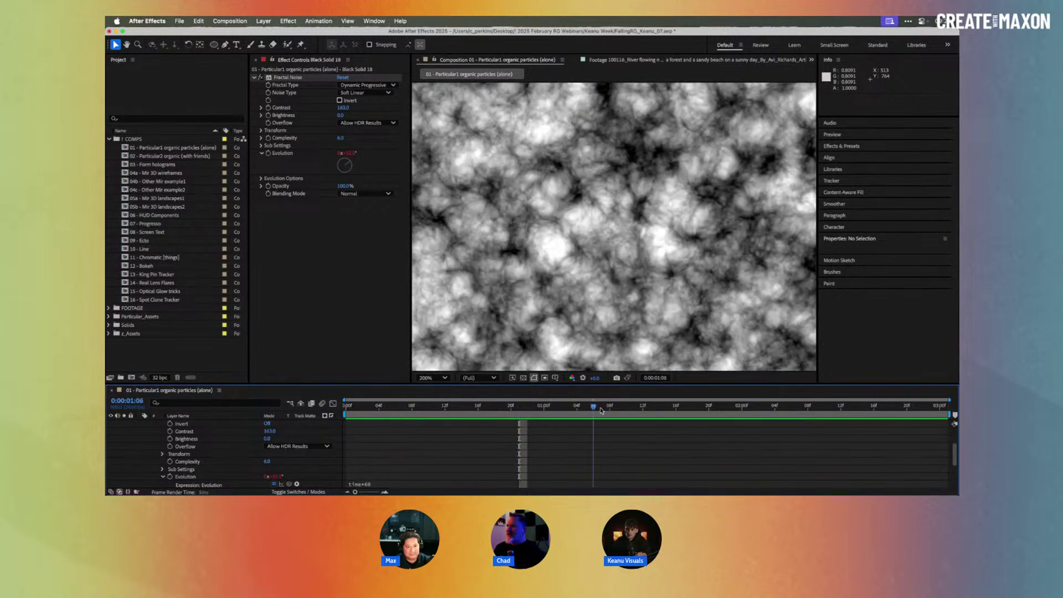
key("space")
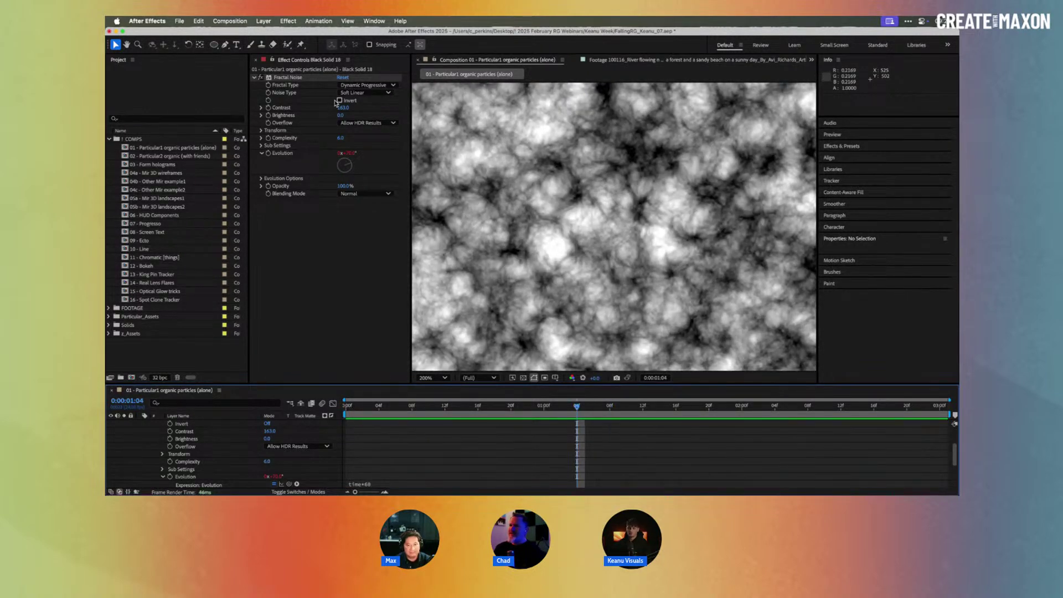
- Turn on Invert for the Fractal Noise and preview the inverted animation across the timeline
left_click(339, 103)
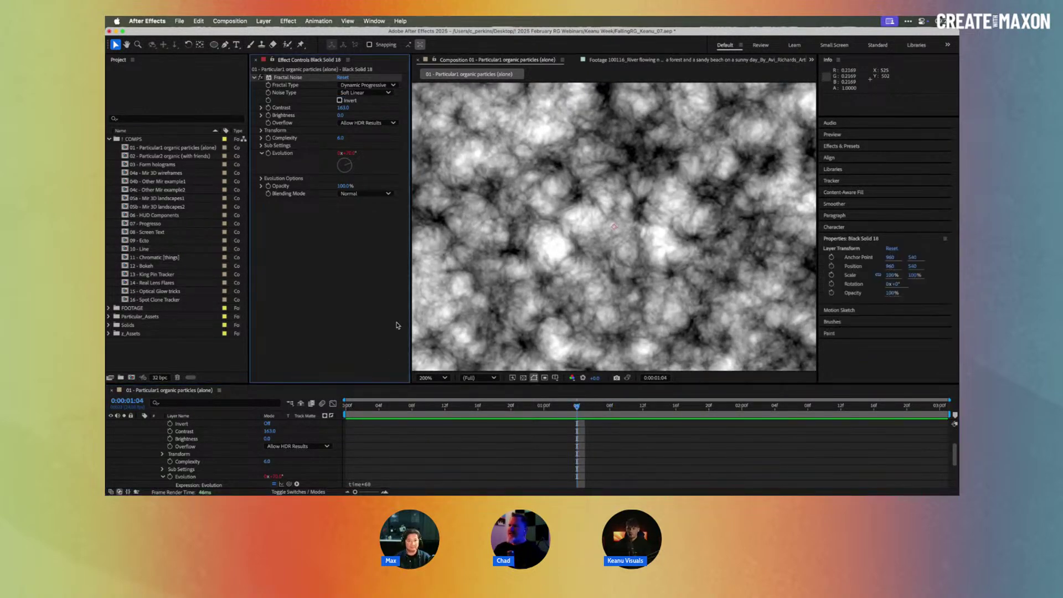
left_click(339, 100)
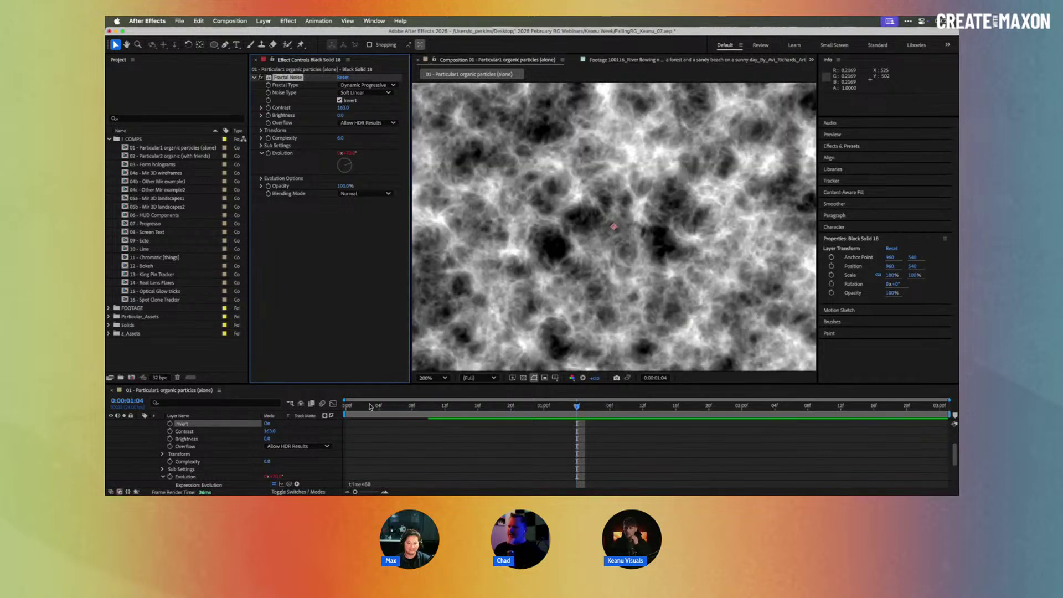
left_click(486, 404)
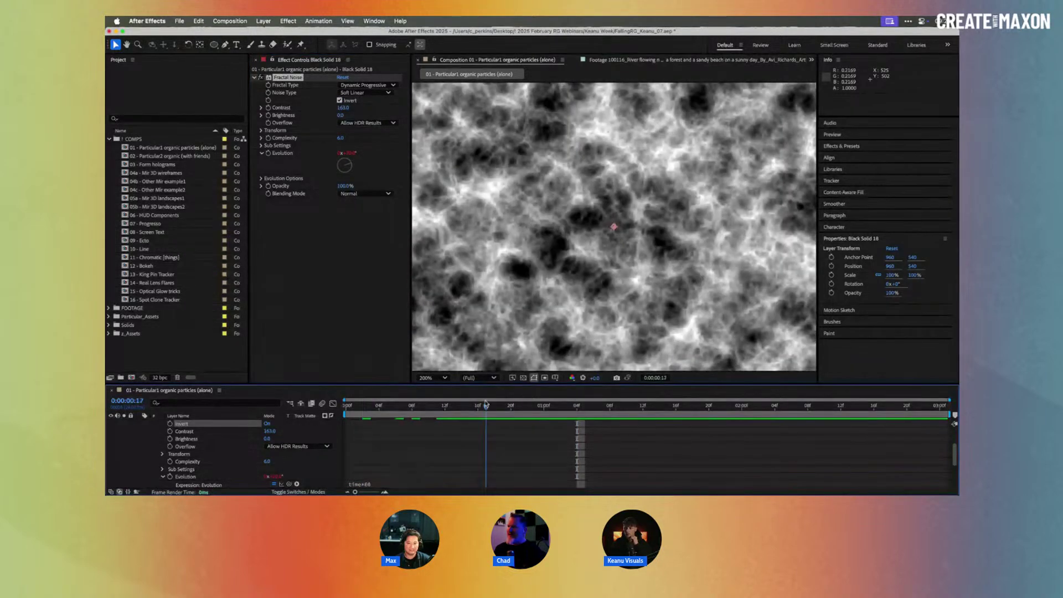
left_click_drag(485, 405, 389, 378)
key("space")
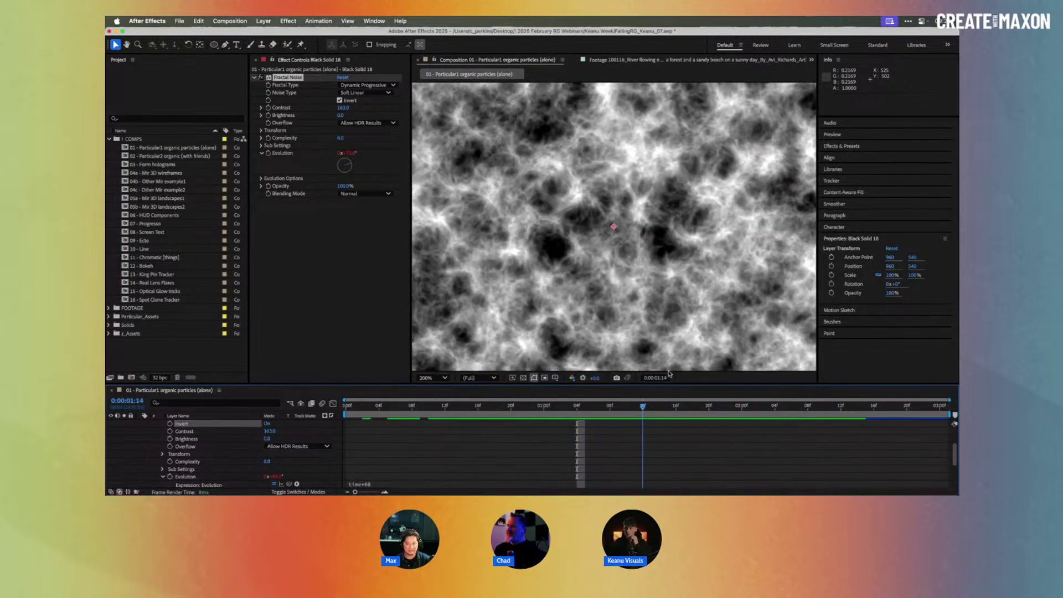
key("comma")
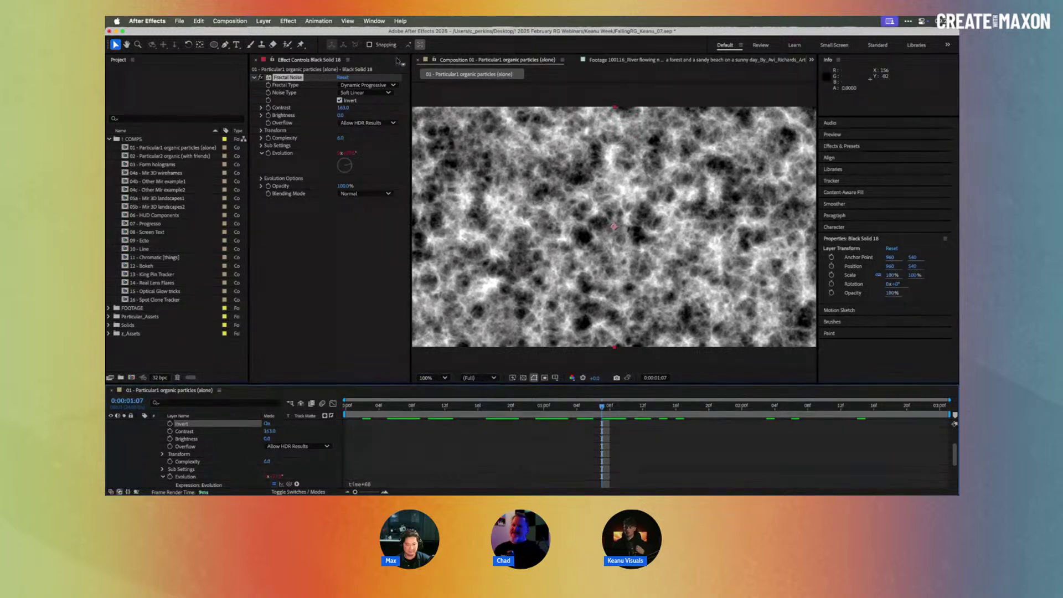
- Add an ellipse mask to Black Solid 18, narrow it to a centred circle, and feather it about 346 pixels
double_click(215, 47)
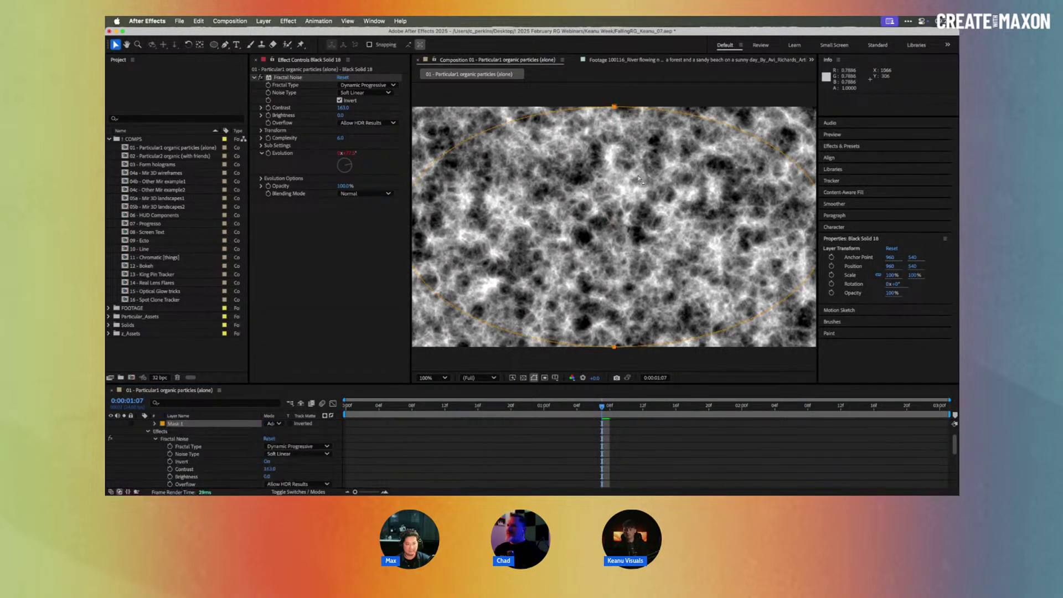
key("comma")
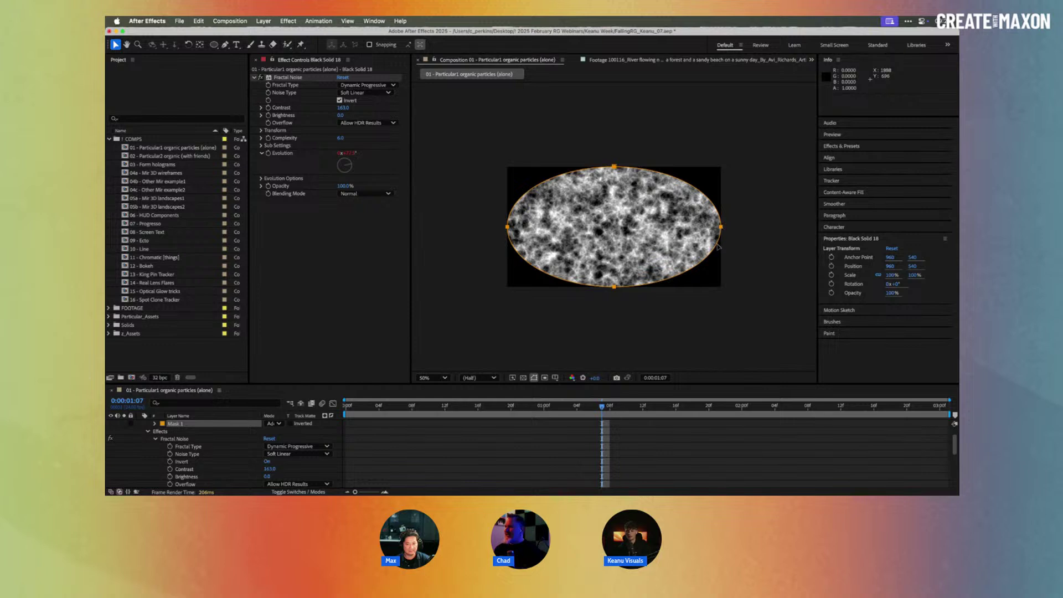
left_click(722, 226)
left_click_drag(721, 227, 682, 233)
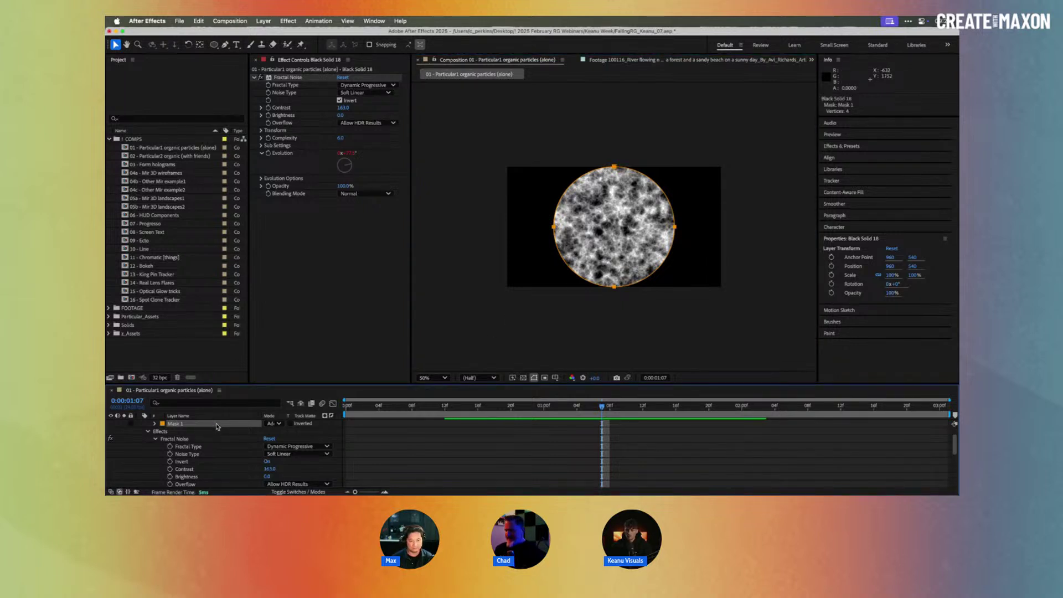
key("f")
left_click_drag(274, 440, 435, 438)
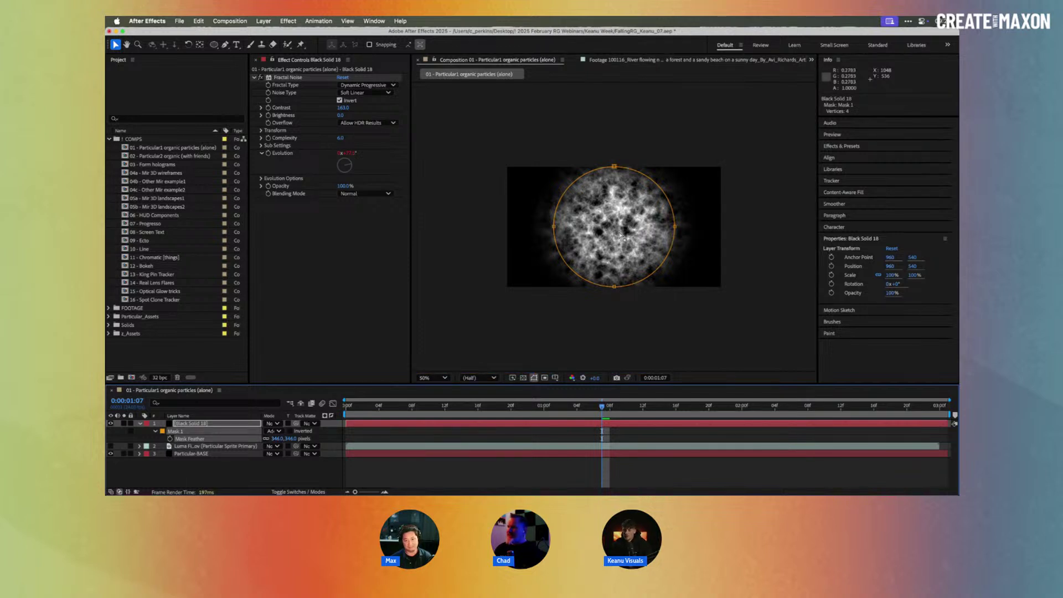
- Hide Black Solid 18 and scrub through the temporarily shown luma sprite layer to inspect its animated texture
left_click(110, 423)
left_click(110, 446)
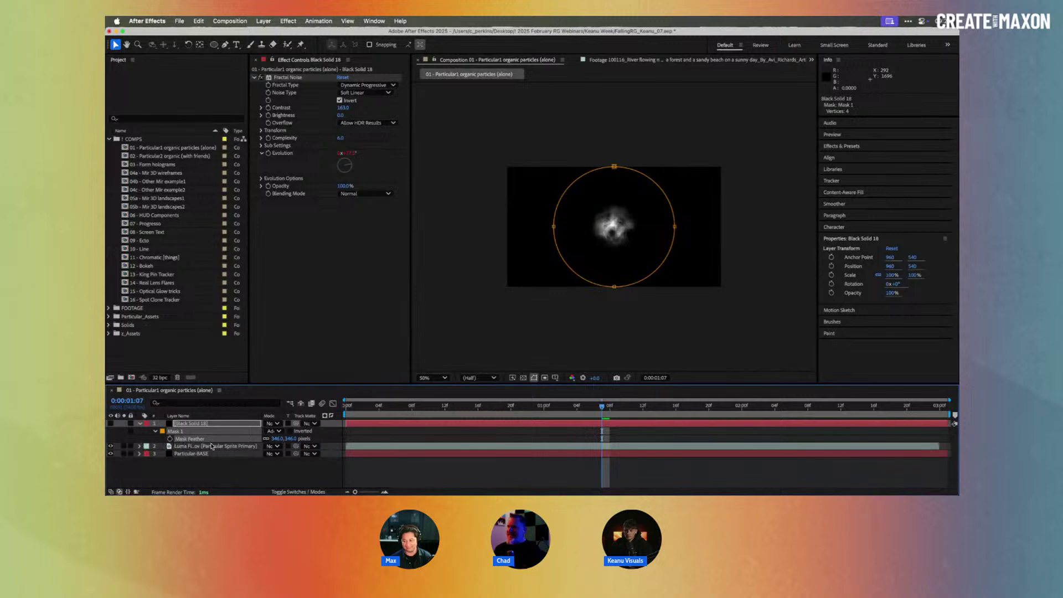
left_click_drag(389, 408, 603, 407)
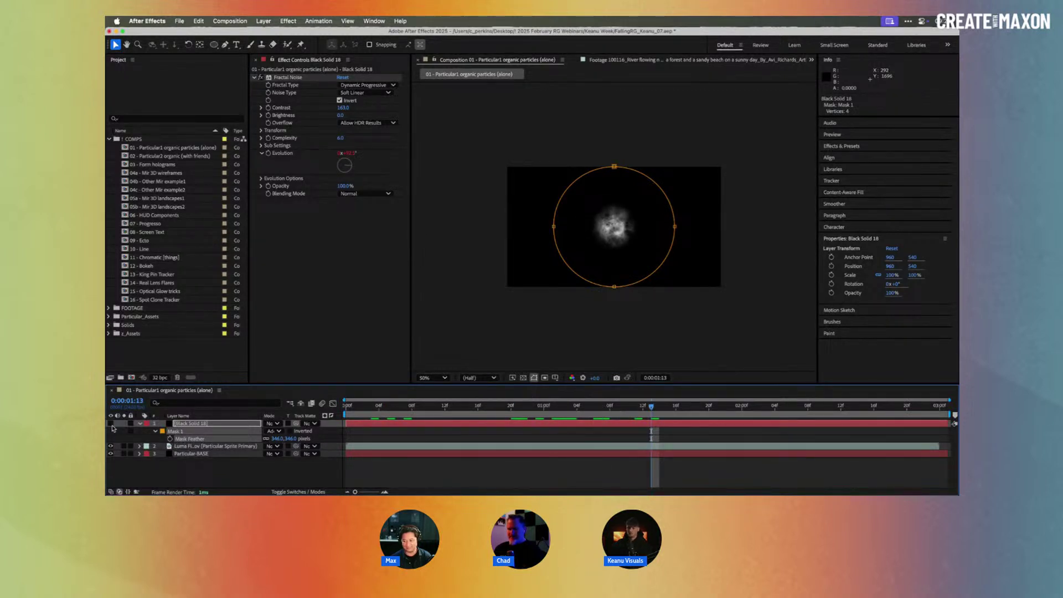
left_click(110, 446)
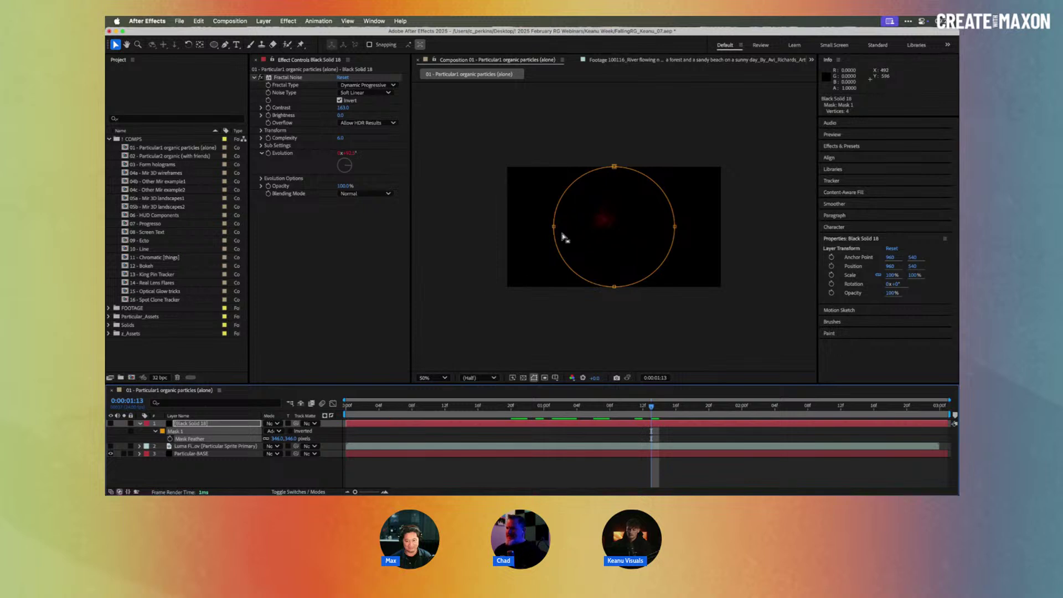
- Preview the fire particles closer up and compare them with the luma sprite layer by toggling that layer's visibility
key("/")
left_click_drag(352, 409, 413, 408)
key("space")
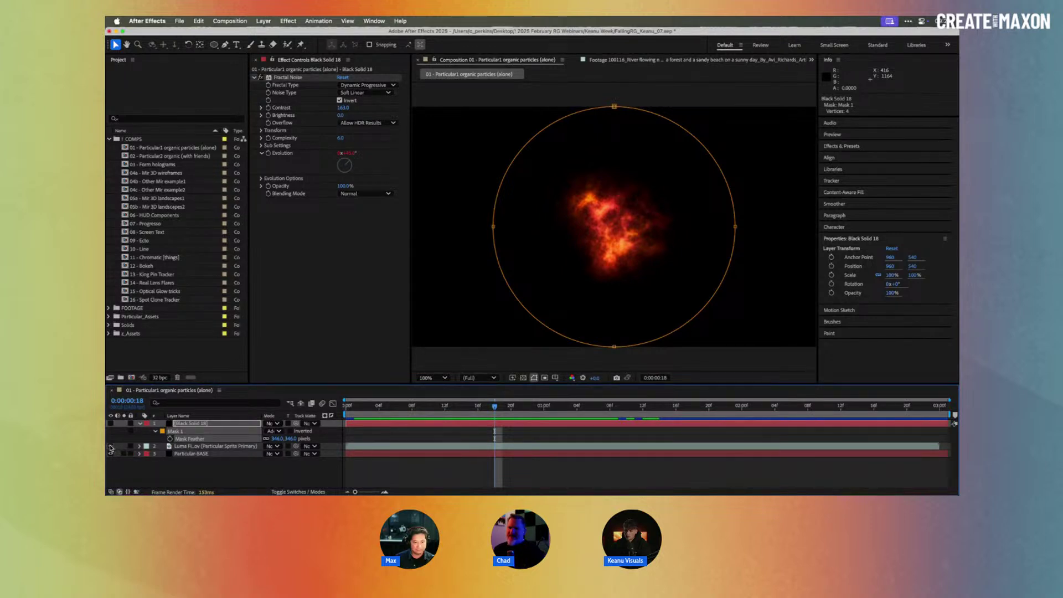
left_click_drag(110, 445, 111, 453)
scroll(577, 254, "up", 1)
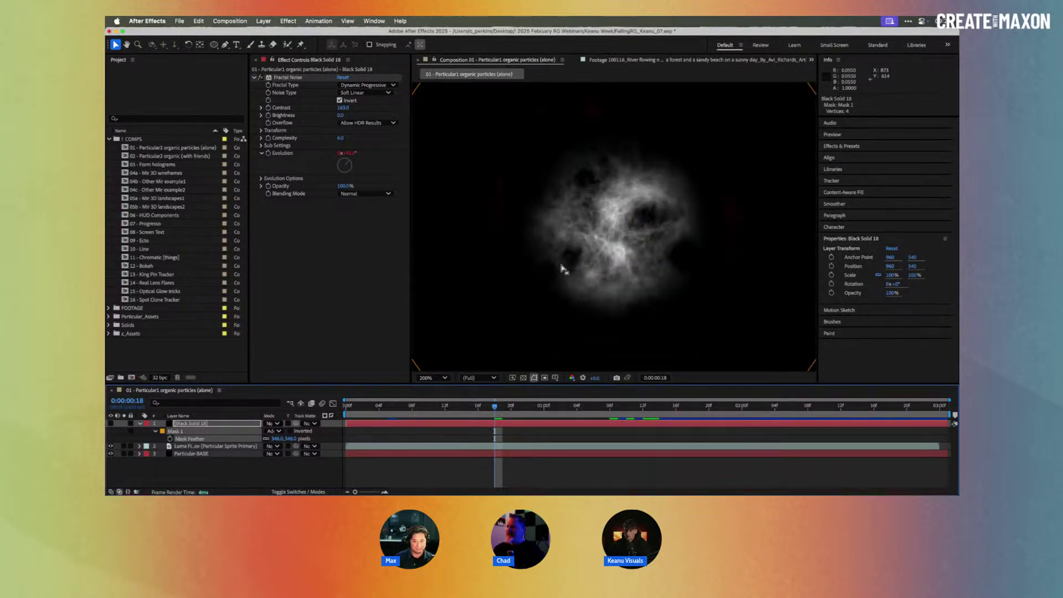
left_click(111, 445)
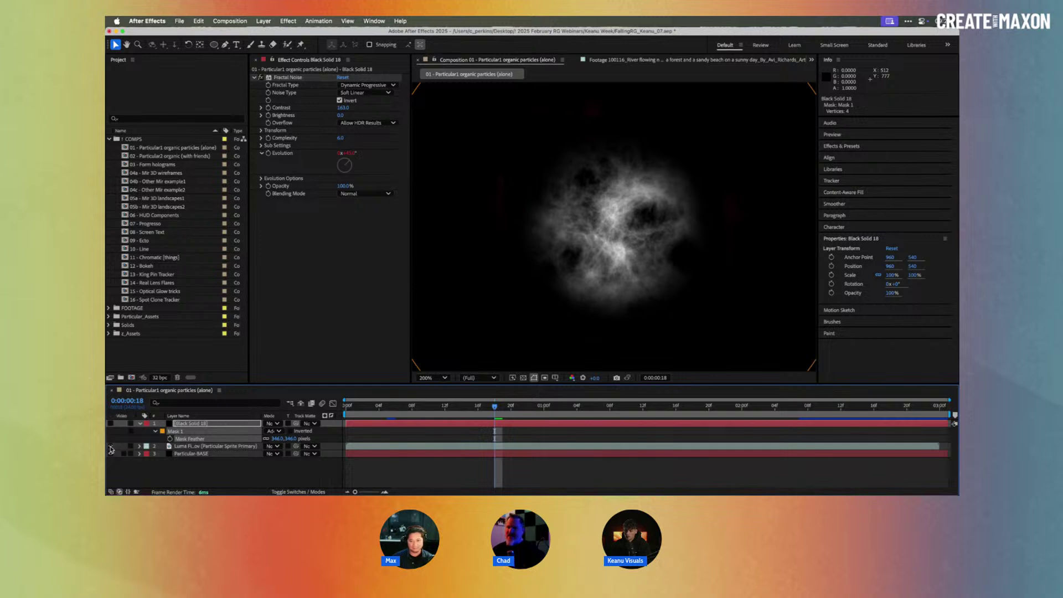
left_click_drag(377, 409, 517, 401)
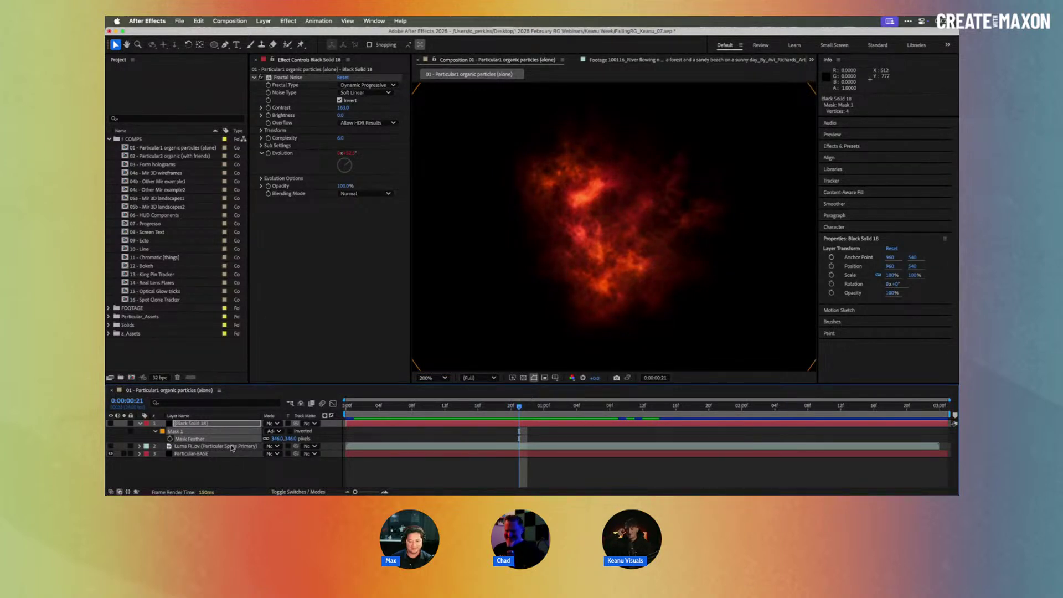
- Examine the Particle settings of Particular-BASE, including the Opacity Over Life graph and the available particle types
left_click(215, 453)
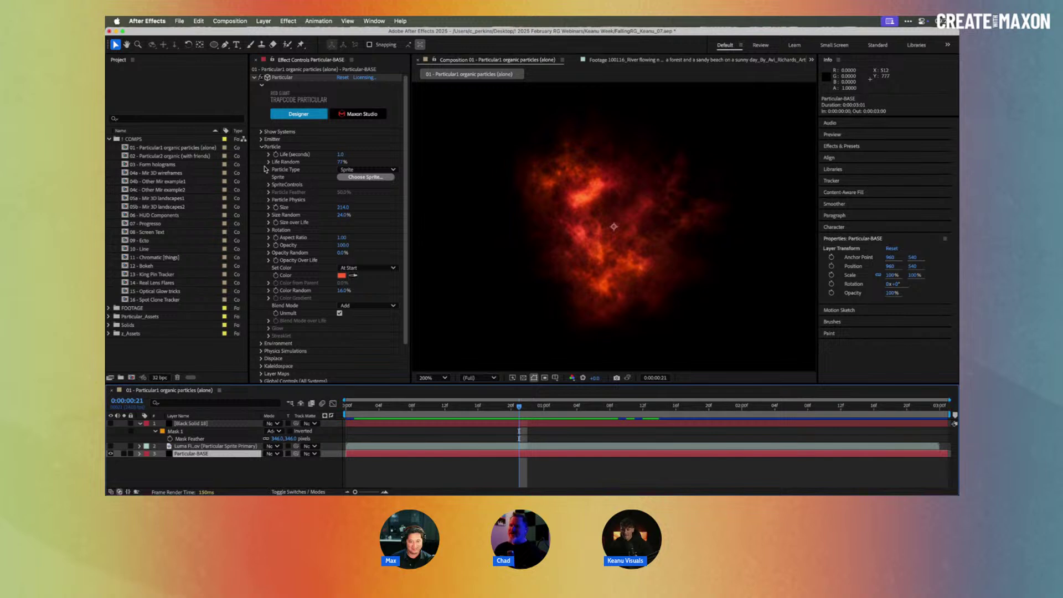
left_click(268, 261)
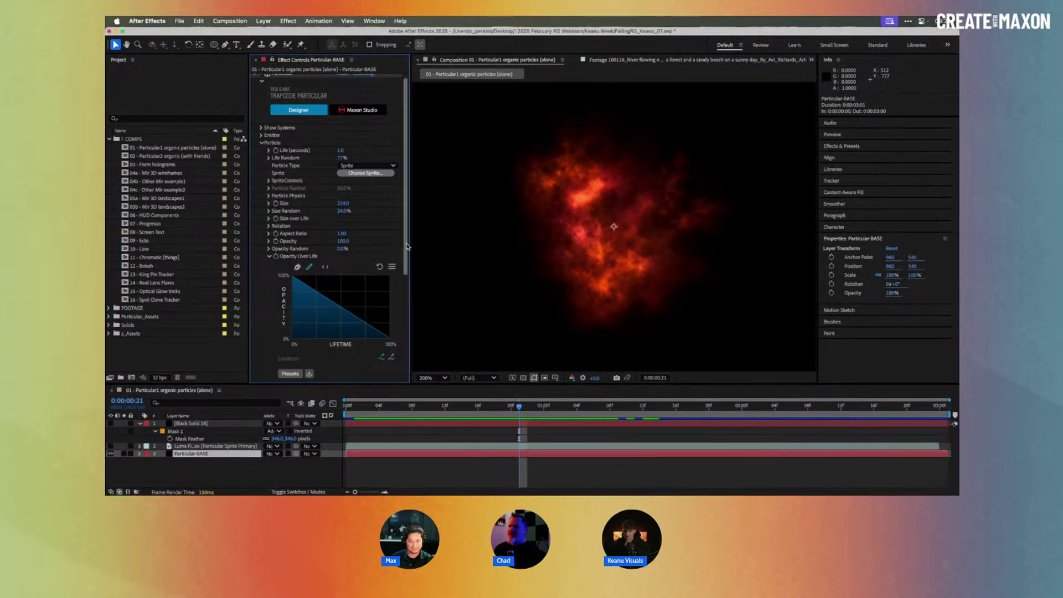
left_click_drag(411, 242, 432, 243)
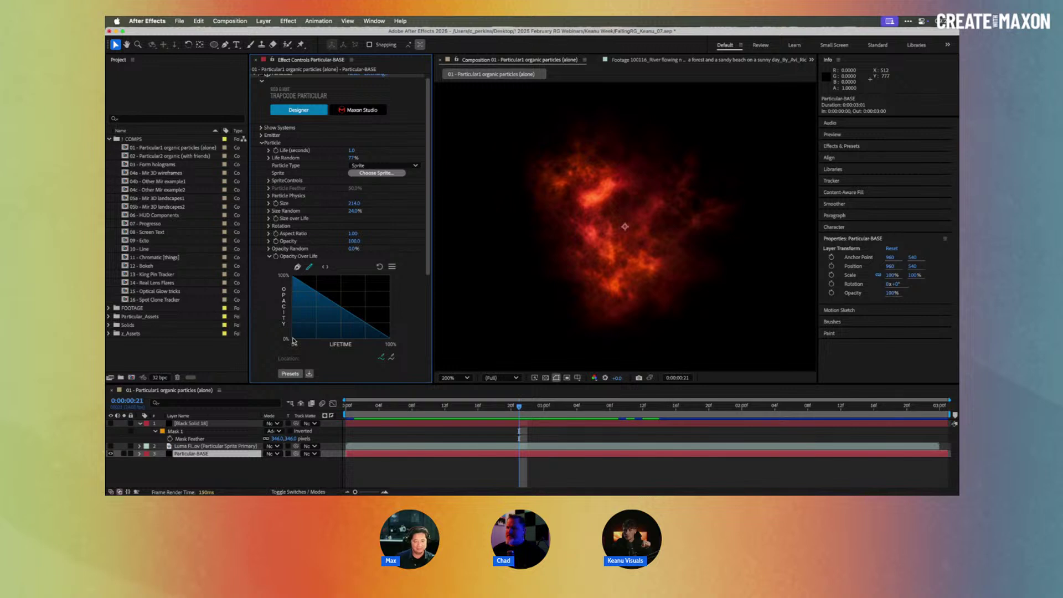
left_click(374, 166)
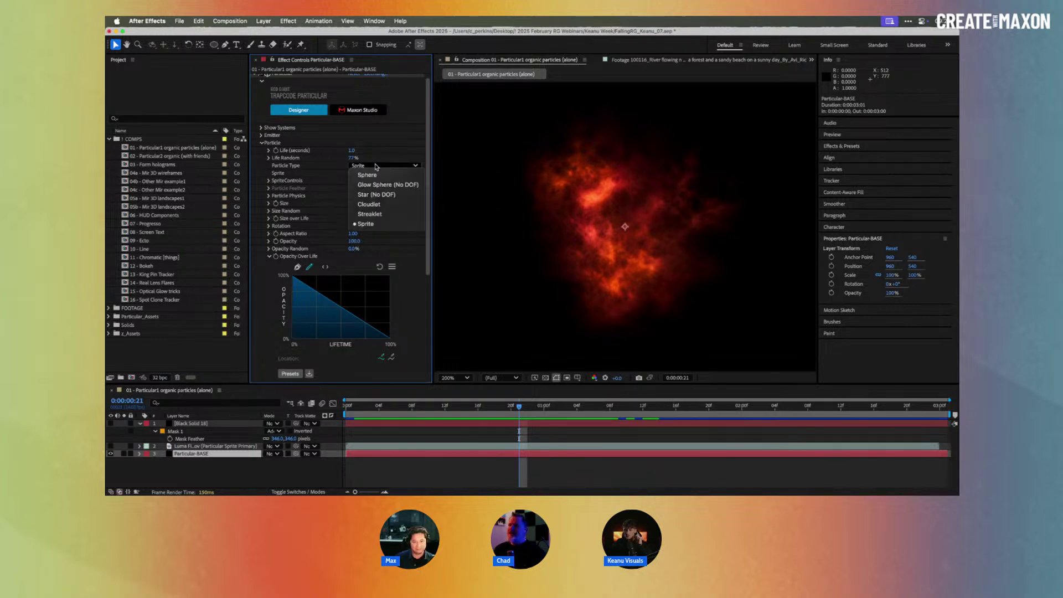
left_click(311, 166)
left_click(260, 143)
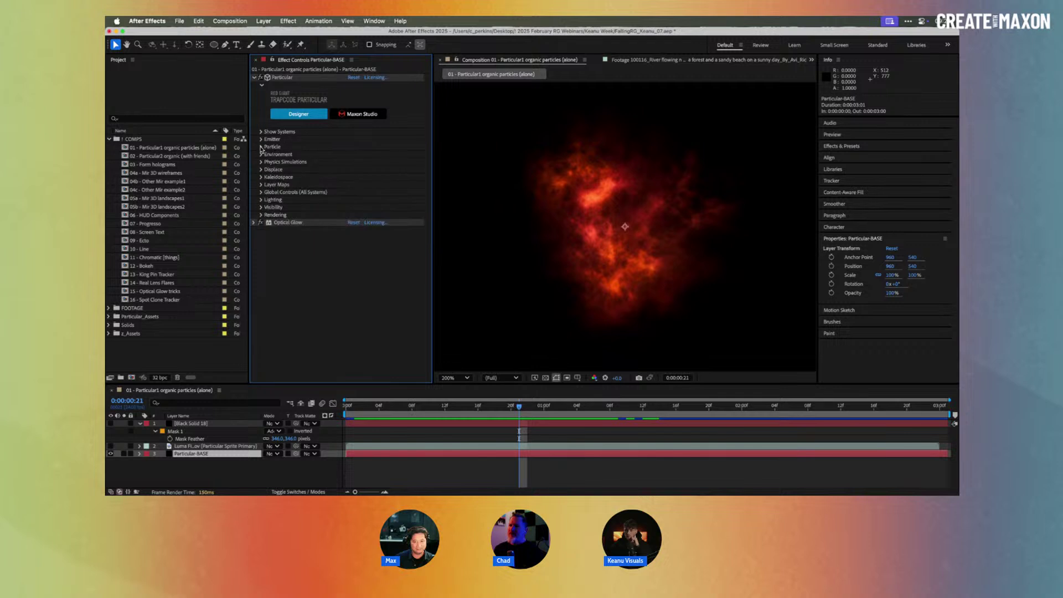
left_click(261, 147)
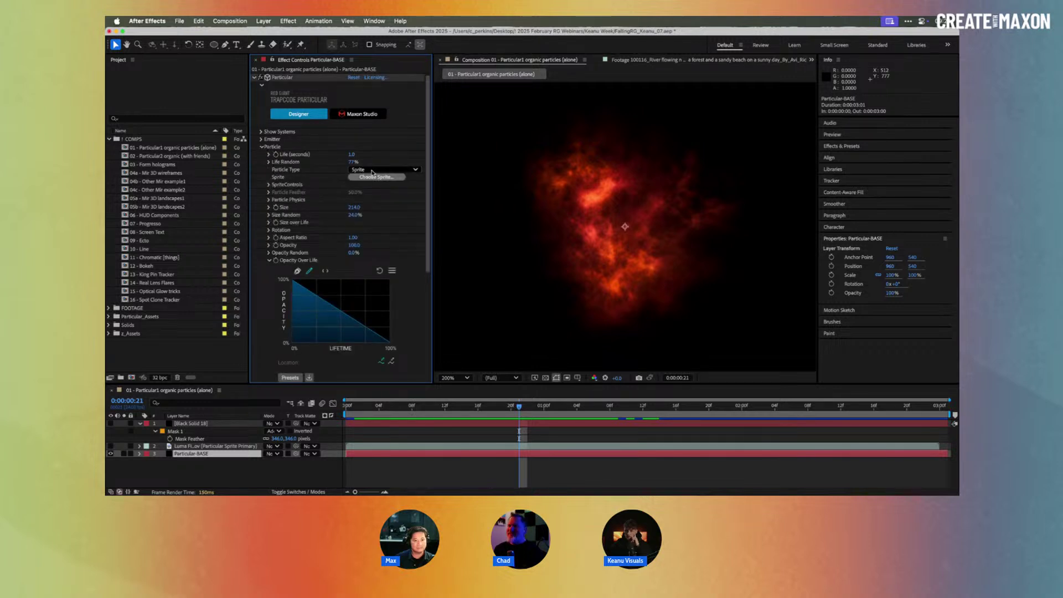
left_click(372, 171)
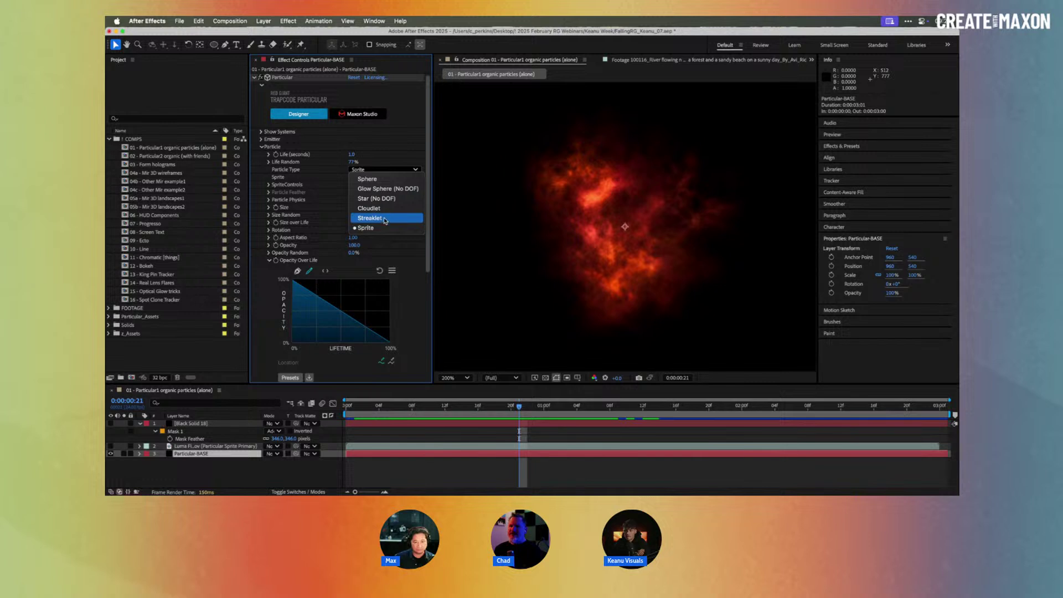
left_click(326, 175)
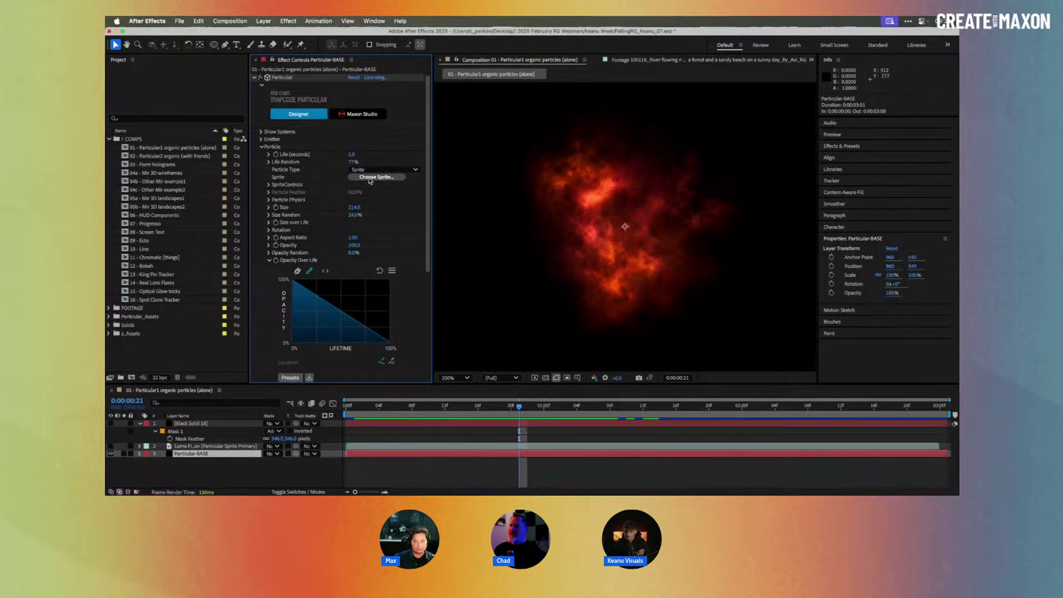
- Browse the built-in sprite library, including the Atomic Age and Emojis categories, and leave without choosing a sprite
left_click(370, 177)
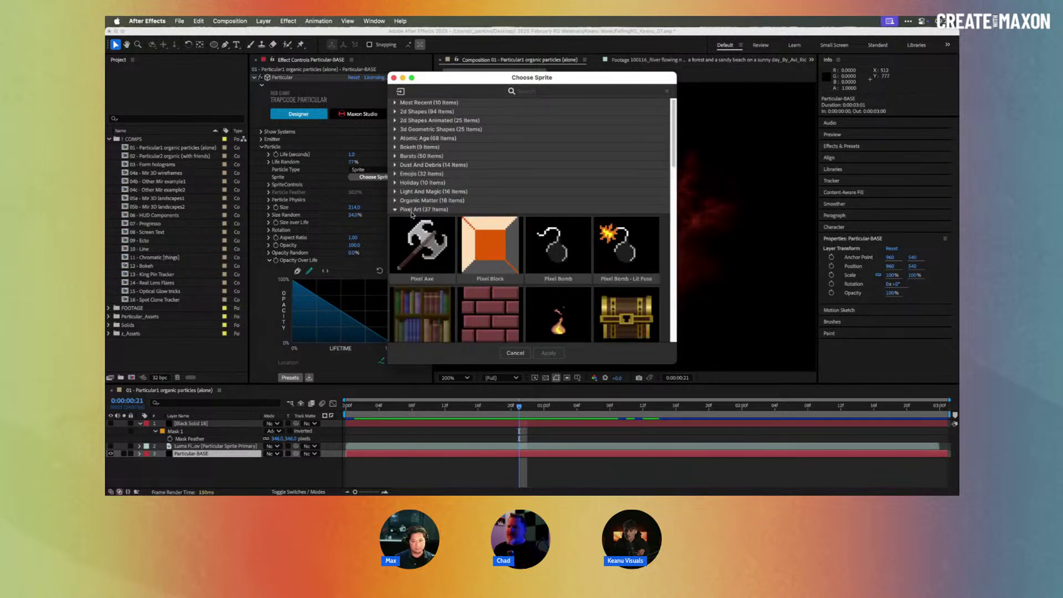
left_click(396, 207)
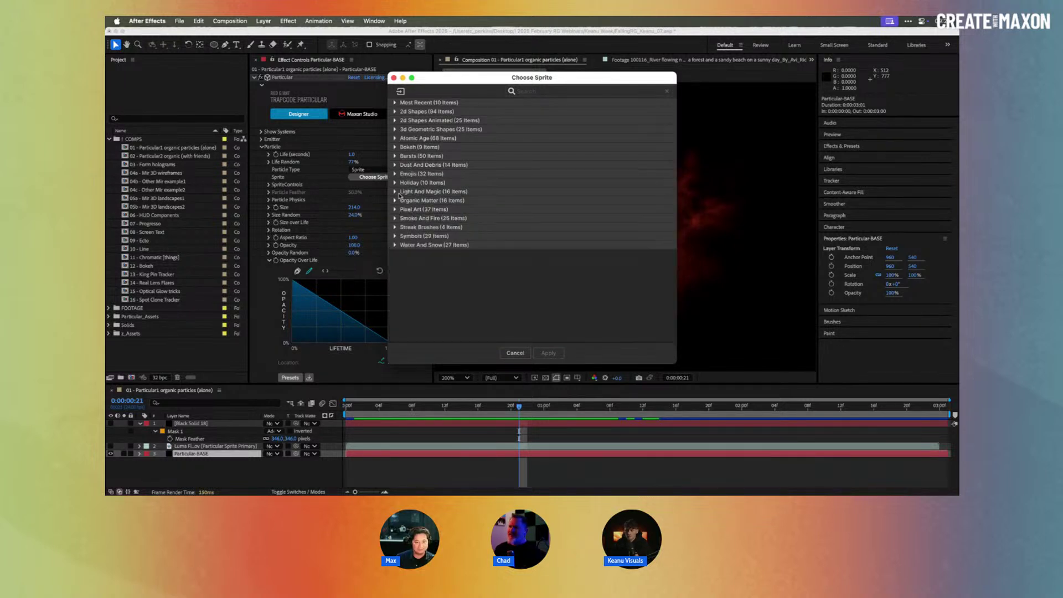
left_click(395, 138)
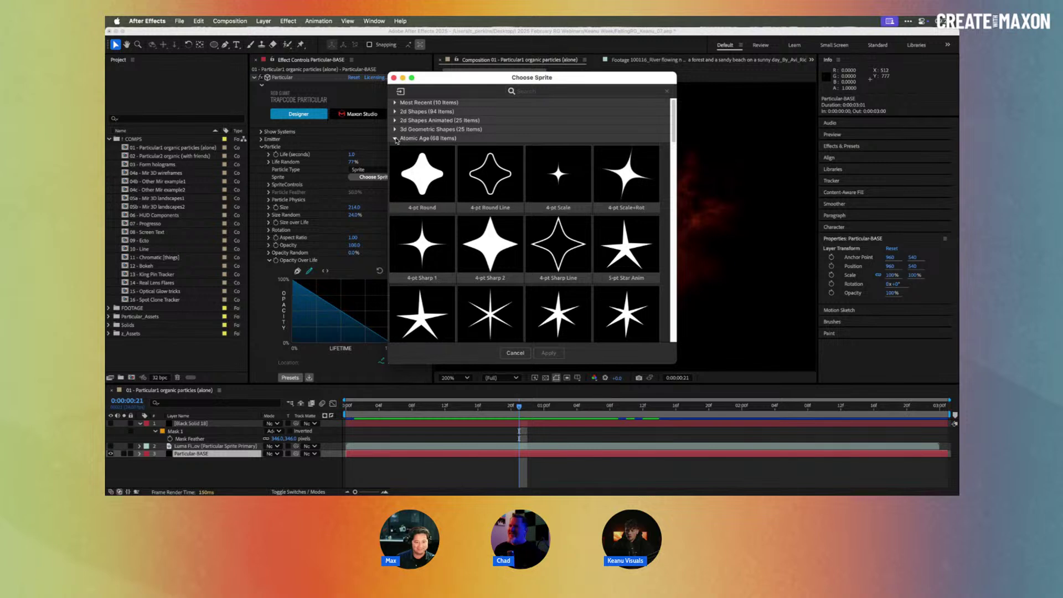
left_click(395, 139)
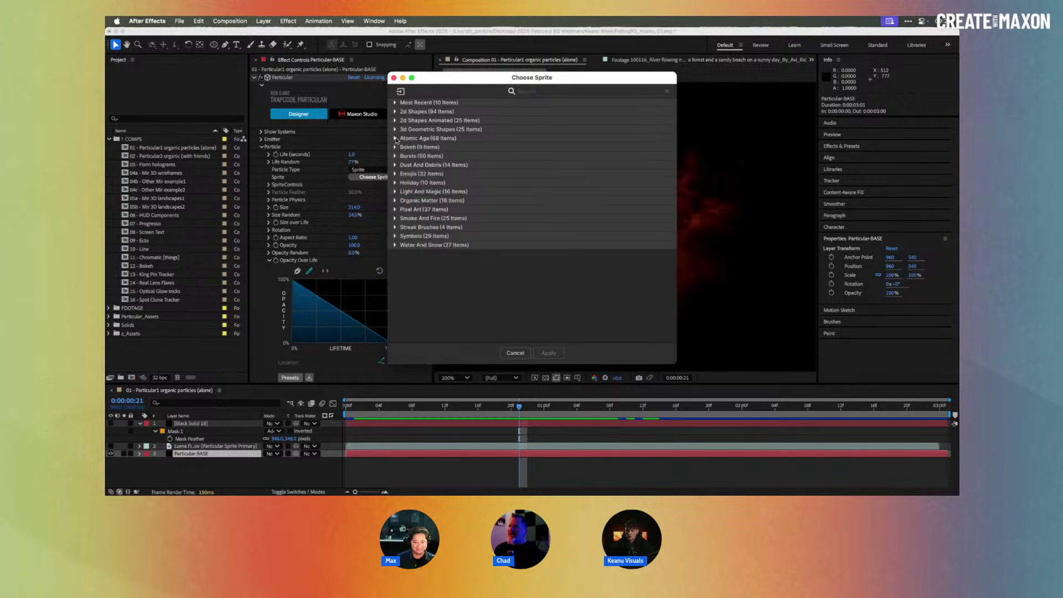
left_click(396, 173)
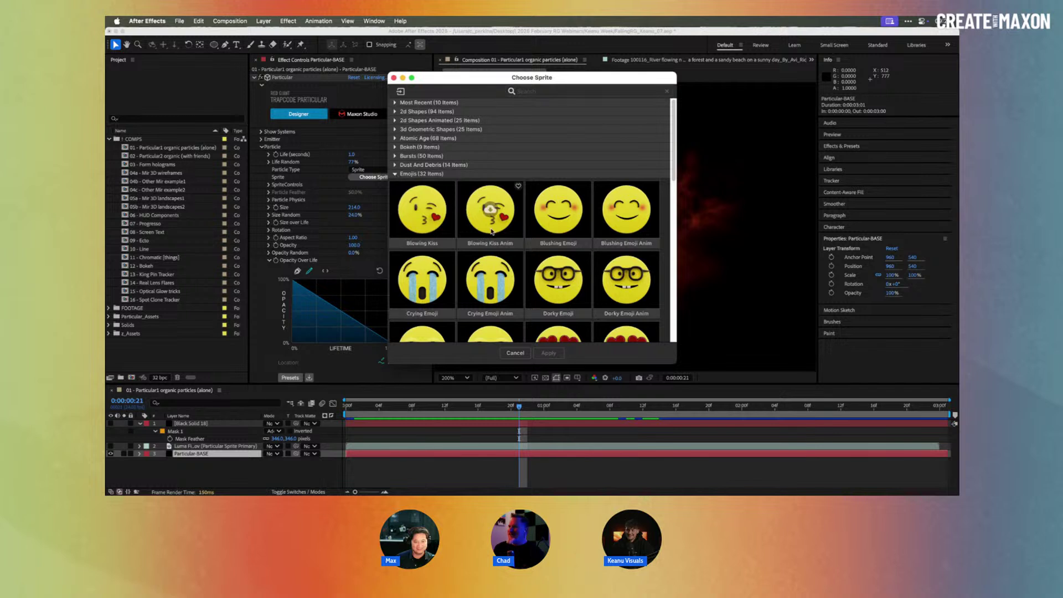
scroll(493, 222, "down", 3)
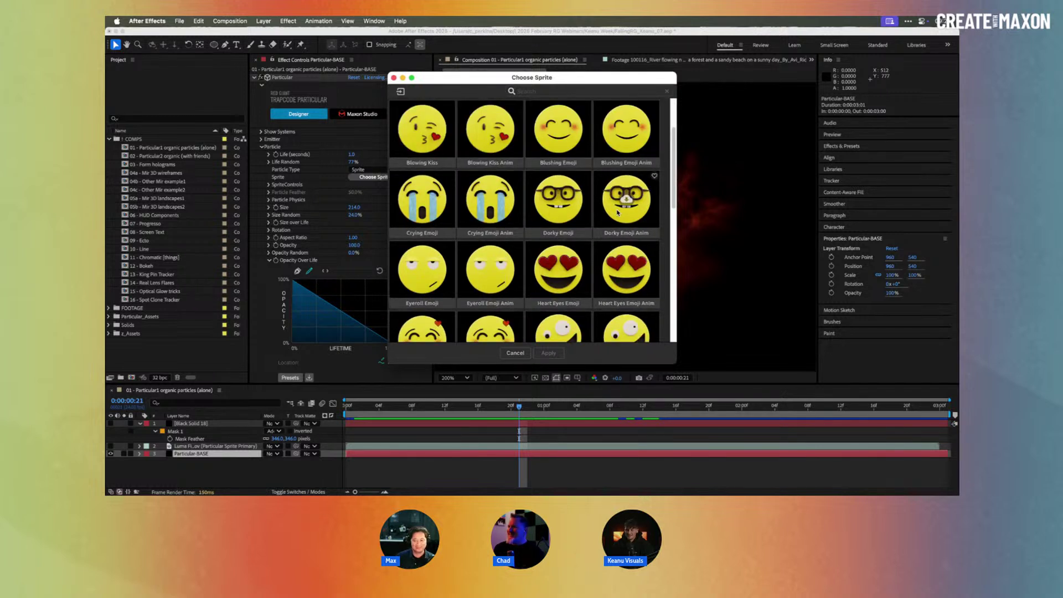
scroll(432, 147, "up", 3)
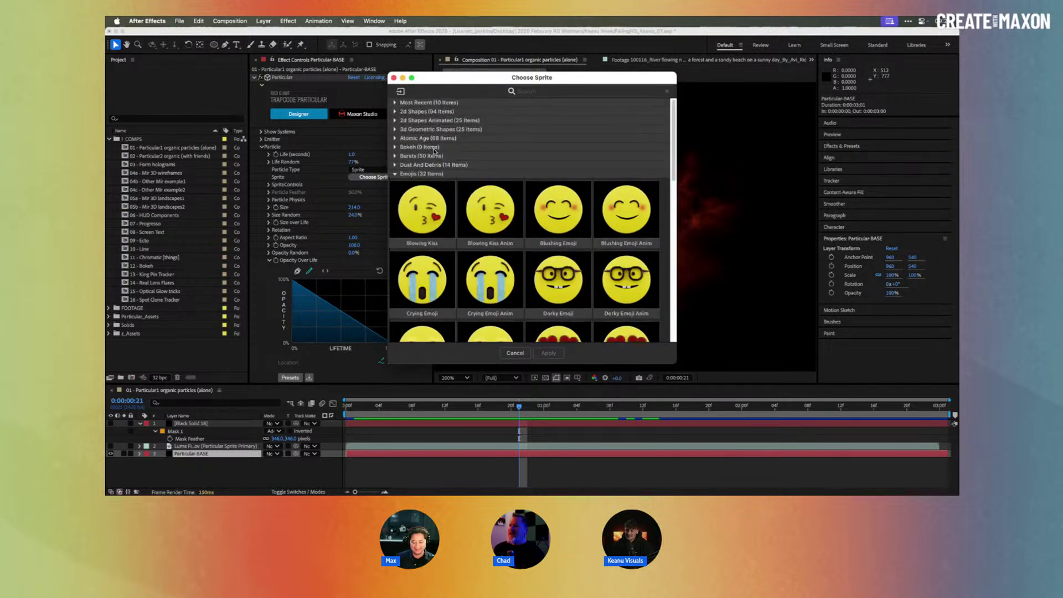
left_click(396, 174)
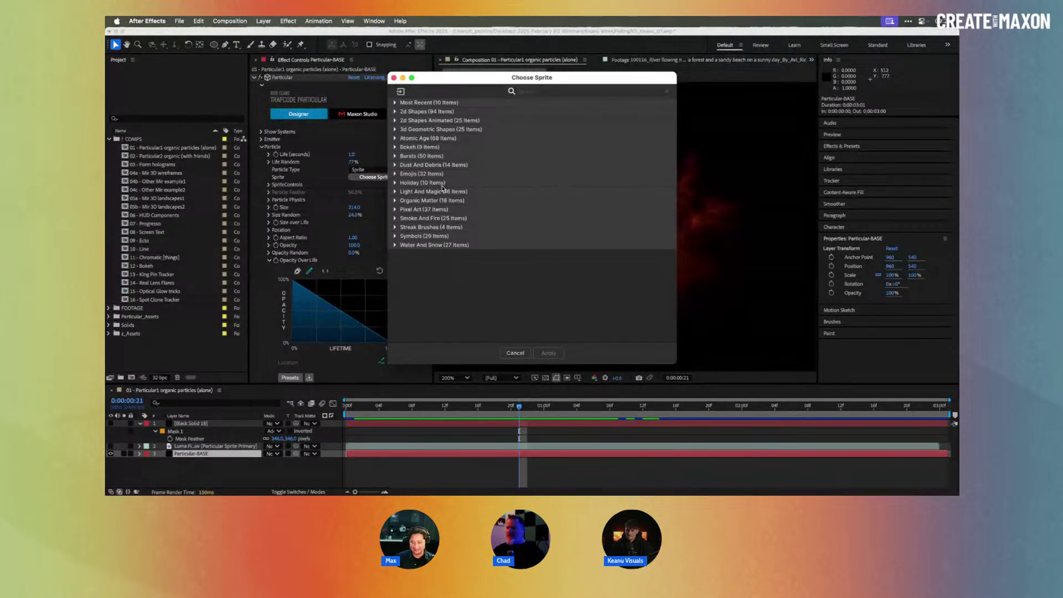
left_click(515, 352)
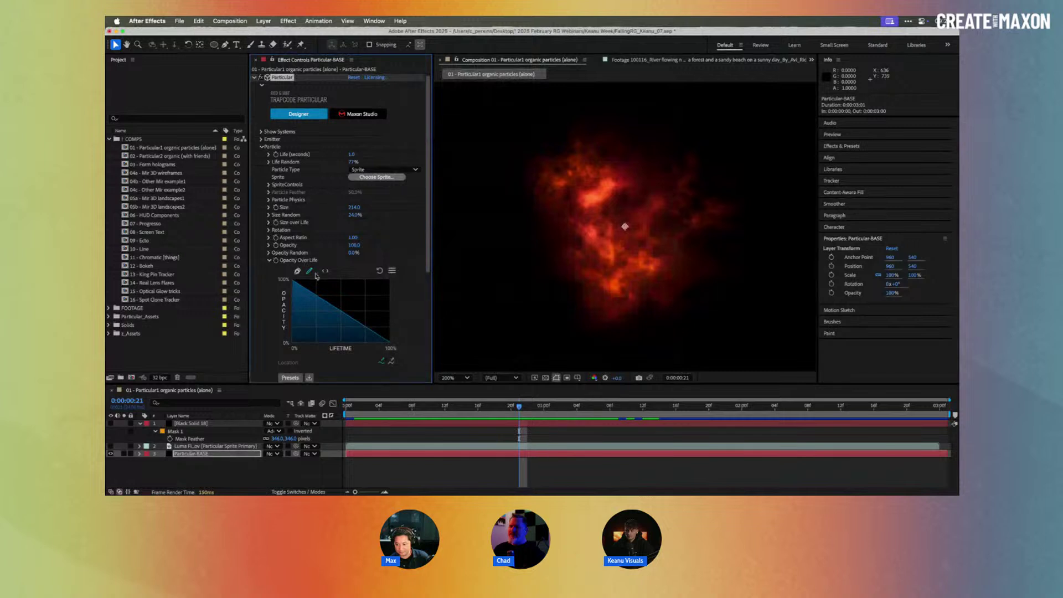
- Review the Sprite Controls of Particular-BASE, including which layer supplies the custom sprite
left_click(268, 184)
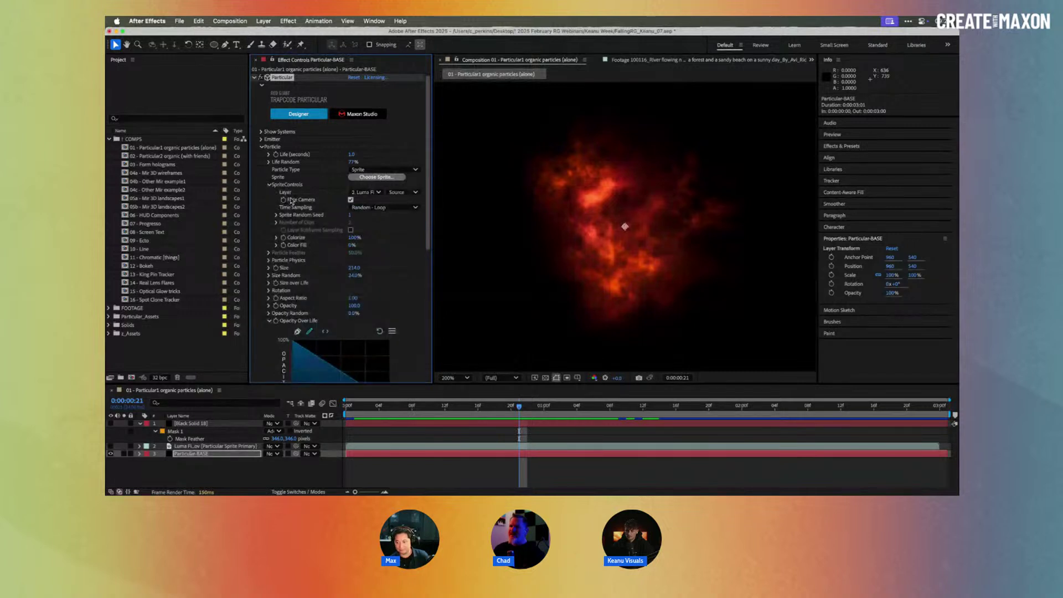
left_click(366, 193)
left_click(366, 193)
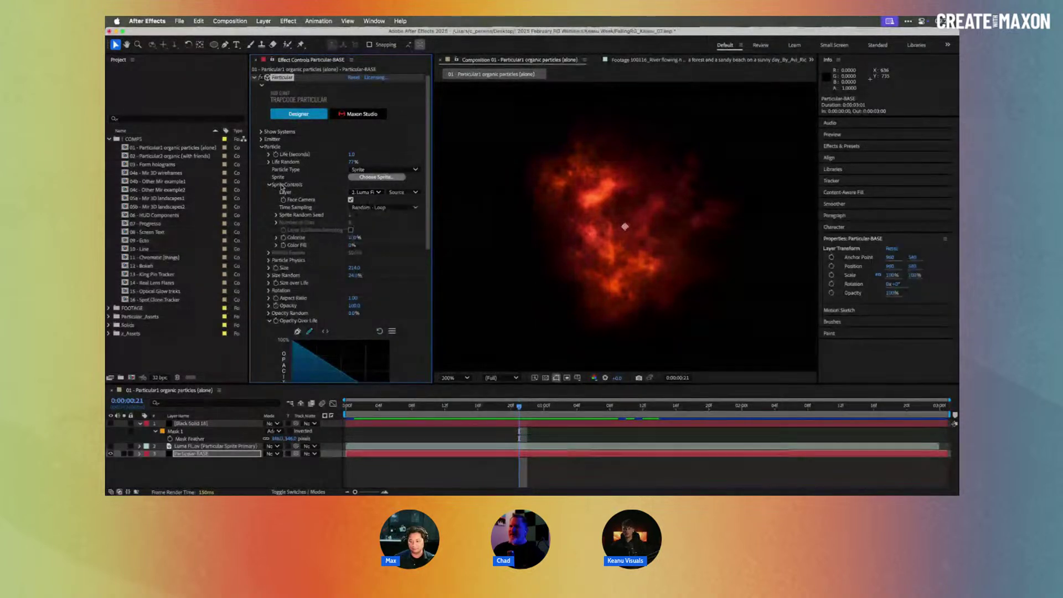
left_click(269, 184)
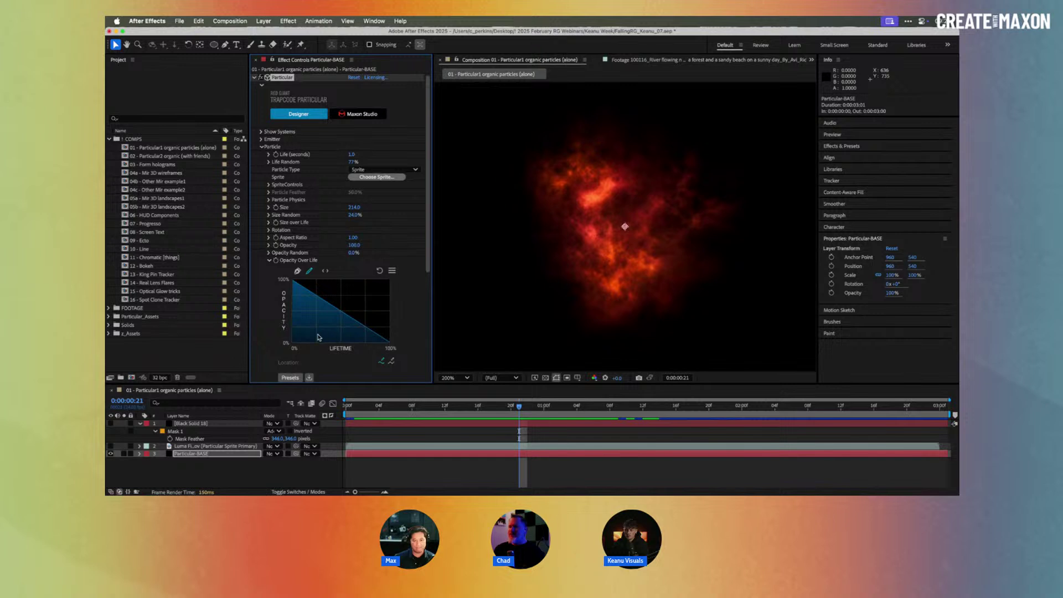
- Redraw the start of Opacity Over Life so particles fade in quickly from 0% to nearly 100% opacity
left_click_drag(292, 336, 299, 285)
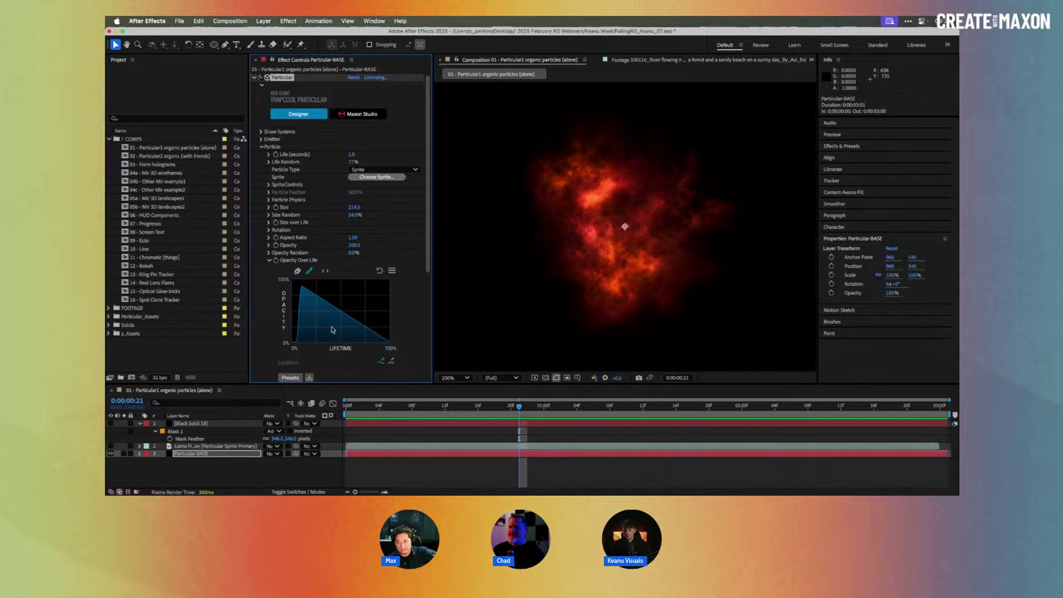
left_click(270, 261)
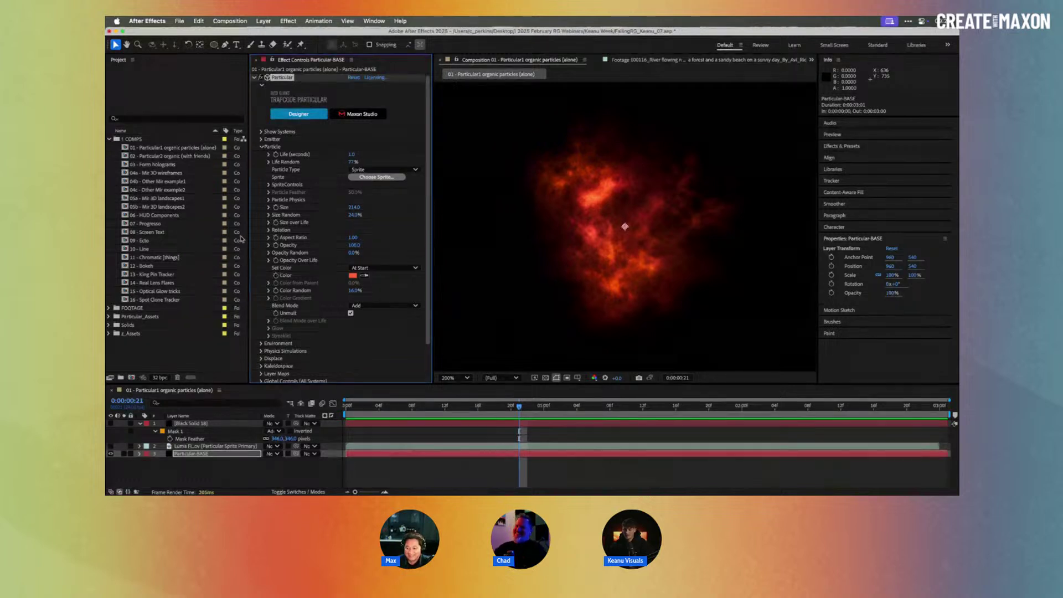
- Open the composition 02 - Particular2 organic (with friends)
left_click(186, 156)
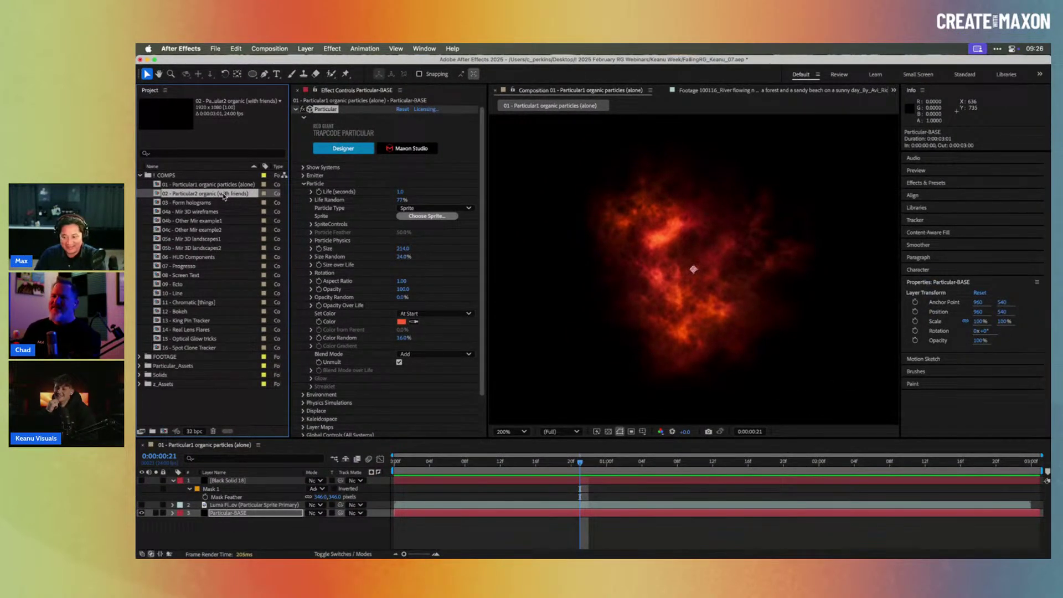
double_click(224, 194)
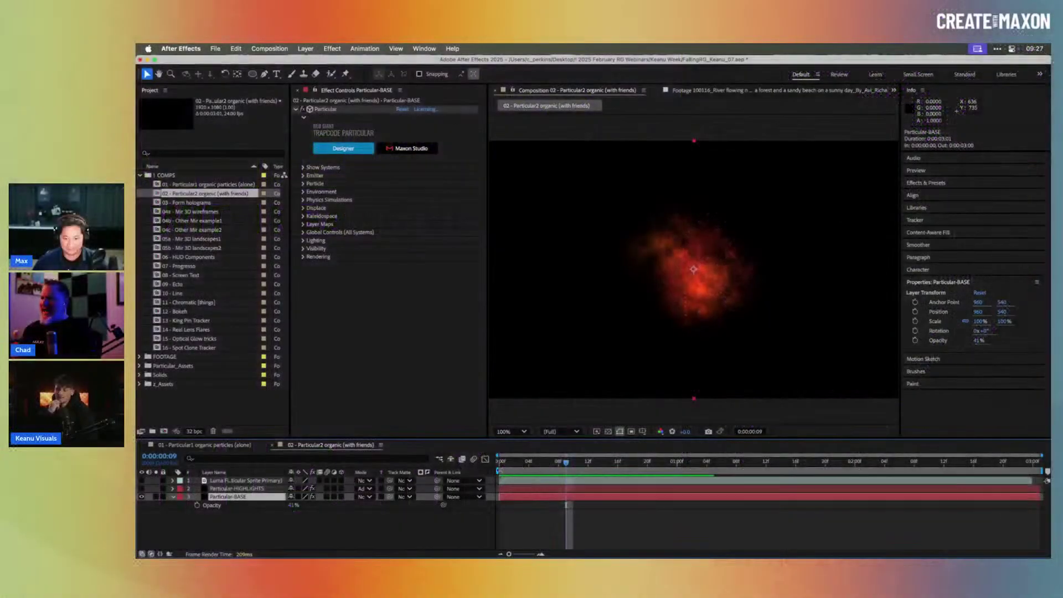
- Scrub through the Particular-BASE fire animation and park at frame 9 with the view enlarged to 200%
left_click_drag(543, 467, 684, 461)
key("period")
left_click_drag(619, 466, 565, 464)
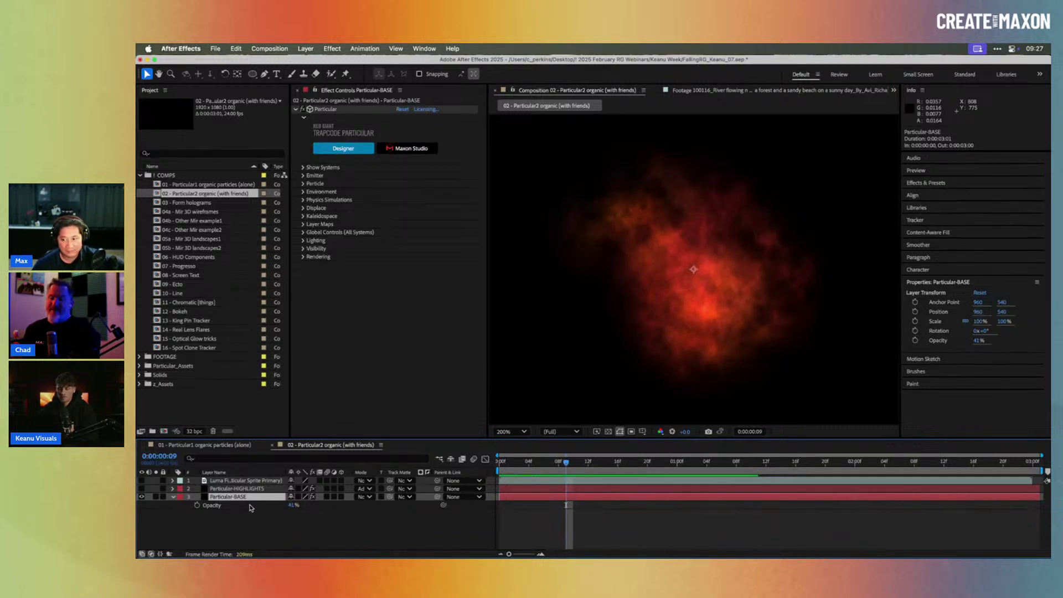
- Collapse uni.Electrify and CC Vector Blur on Particular-HIGHLIGHTS and make the layer visible
left_click(249, 489)
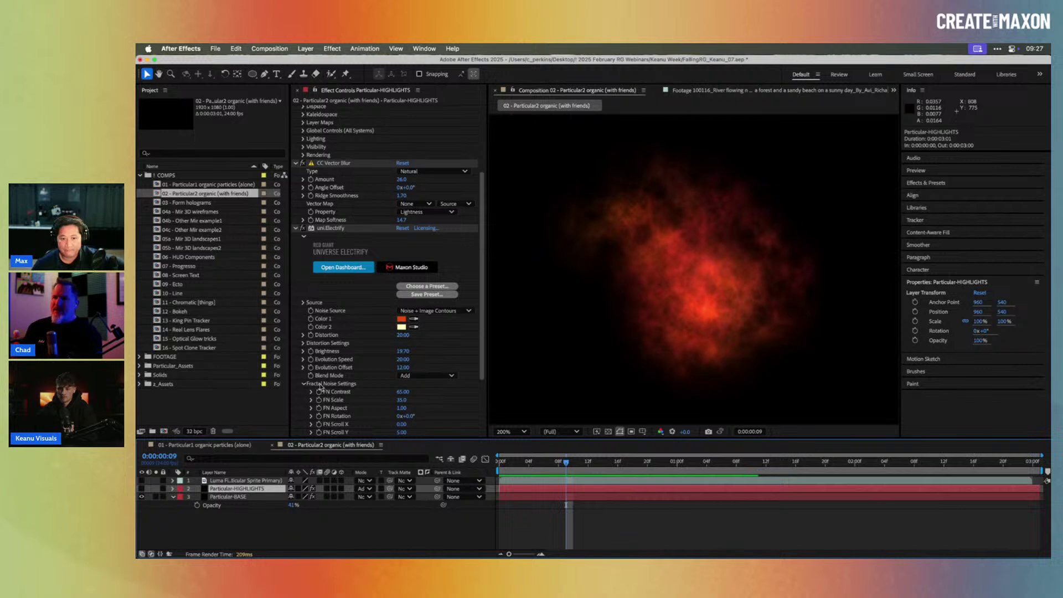
left_click(301, 229)
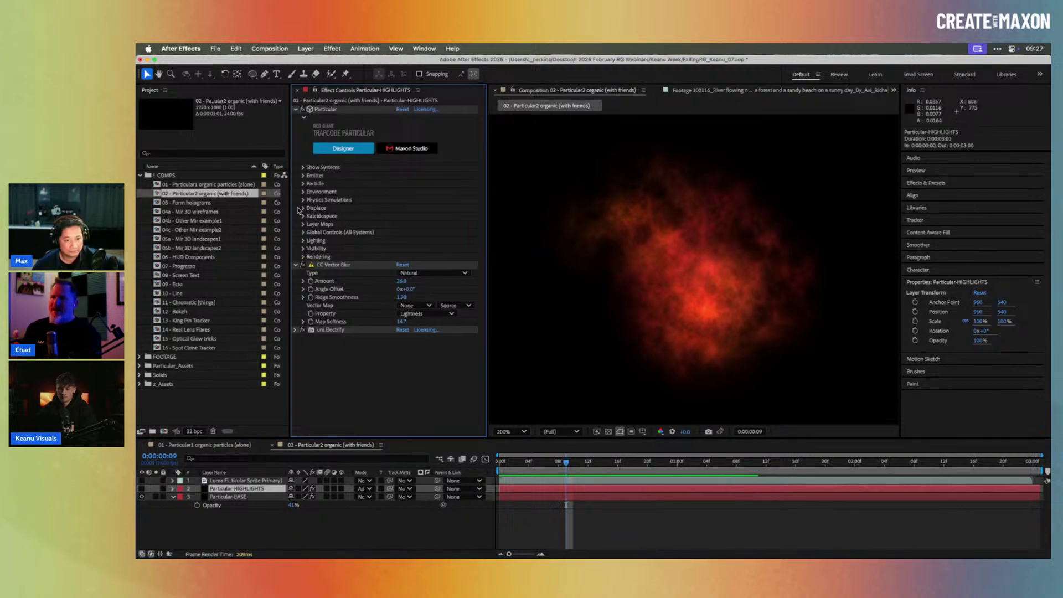
left_click(295, 265)
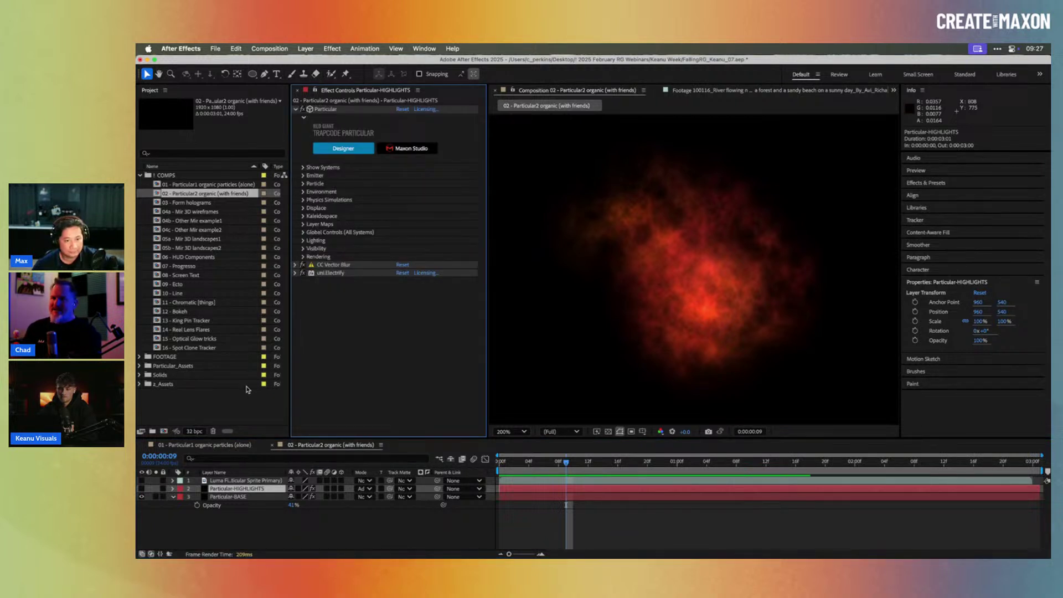
left_click(141, 489)
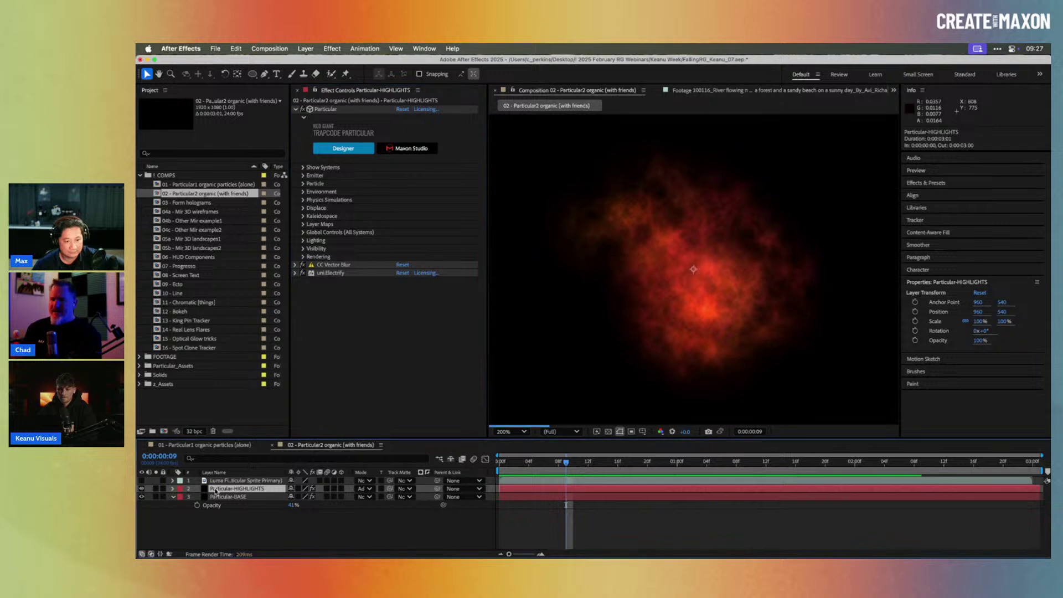
- Disable uni.Electrify on Particular-HIGHLIGHTS and compare the fire with CC Vector Blur off and on
left_click(303, 273)
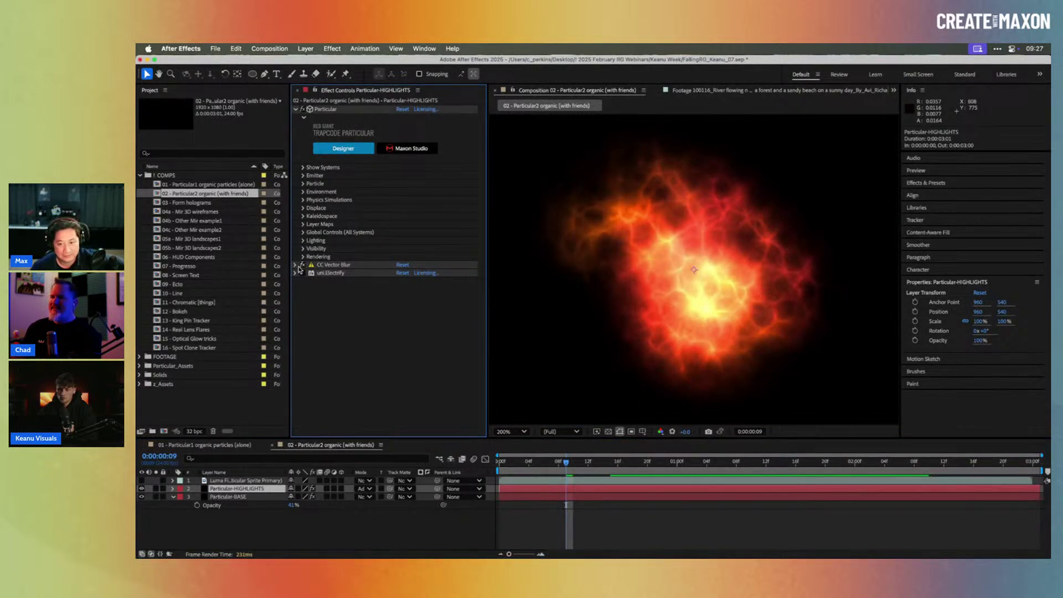
left_click(302, 265)
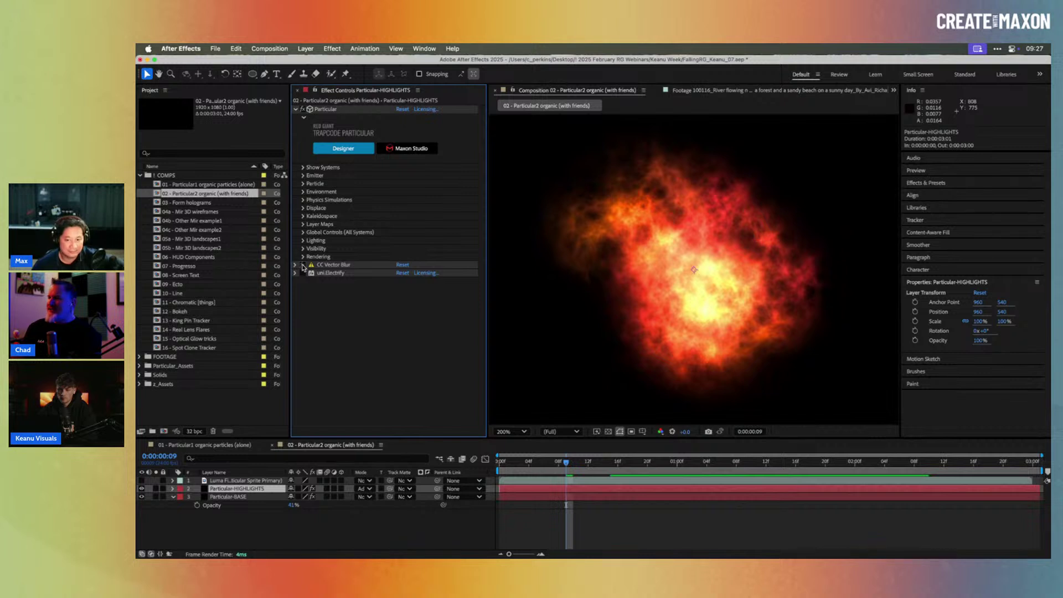
left_click(302, 265)
- Try a CC Vector Blur Amount of 94 on Particular-HIGHLIGHTS and undo the change
left_click(295, 265)
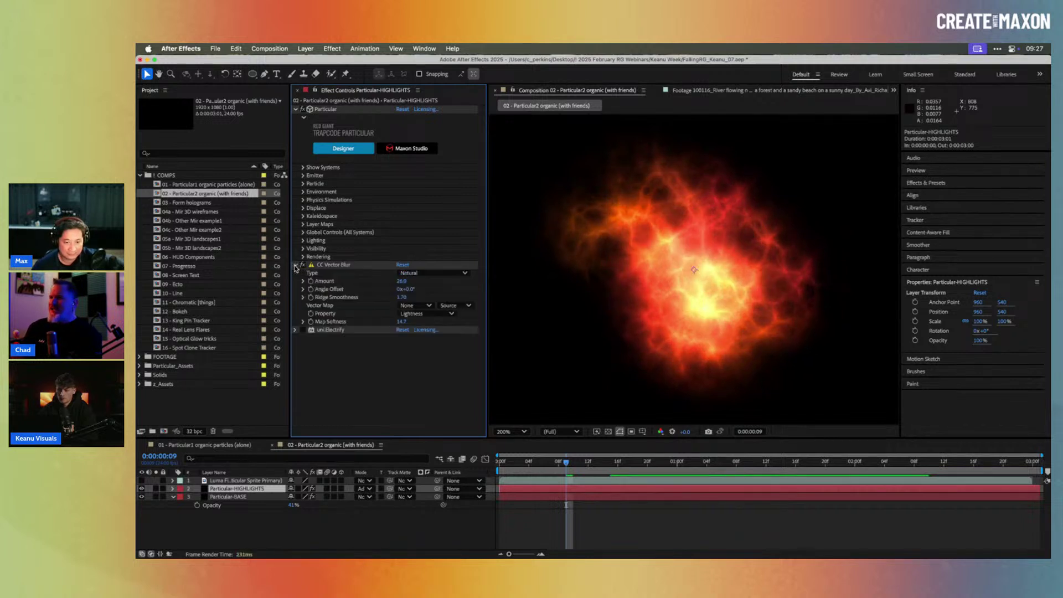
left_click_drag(403, 287, 430, 277)
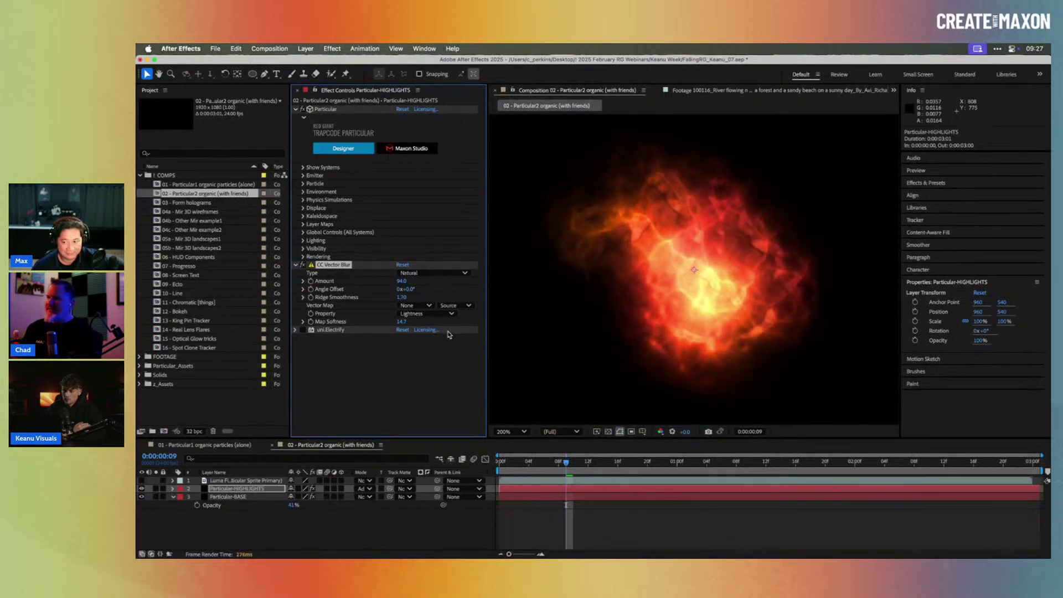
key("super+z")
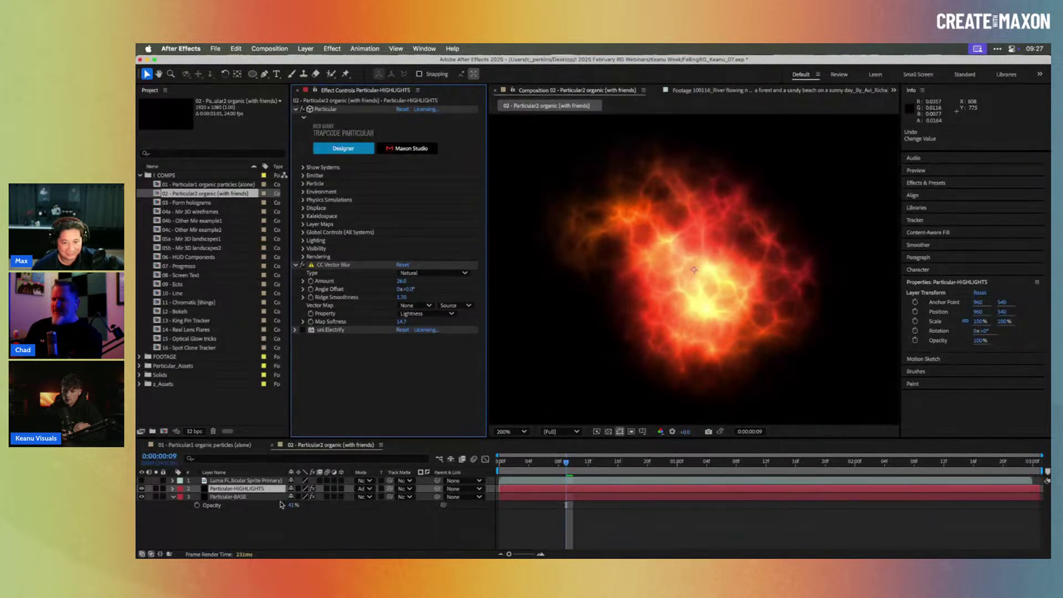
- Re-enable uni.Electrify on Particular-HIGHLIGHTS with the playhead at frame 12
left_click(262, 497)
left_click(271, 489)
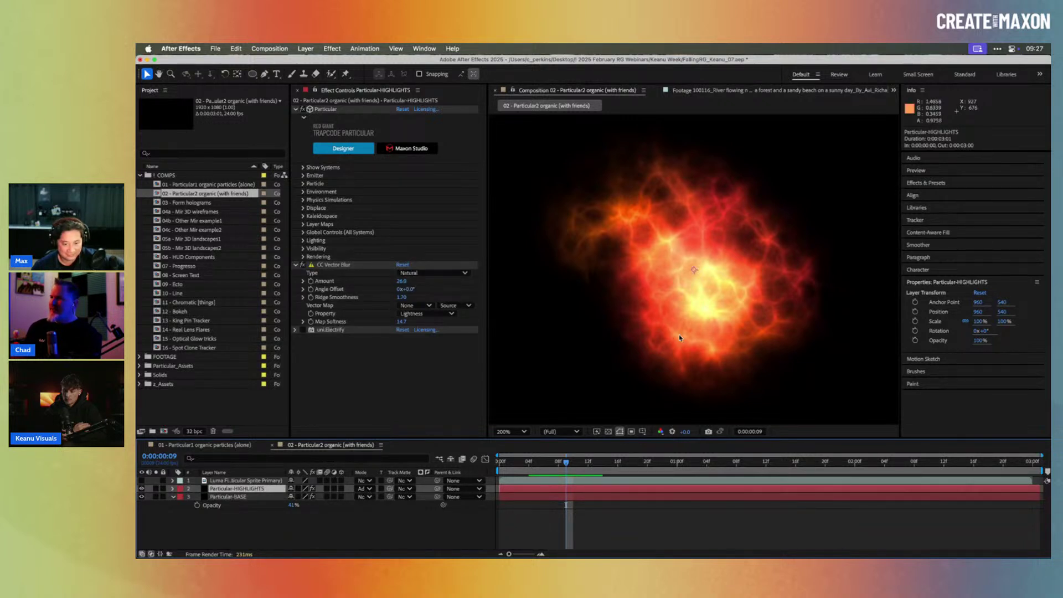
left_click_drag(554, 464, 589, 457)
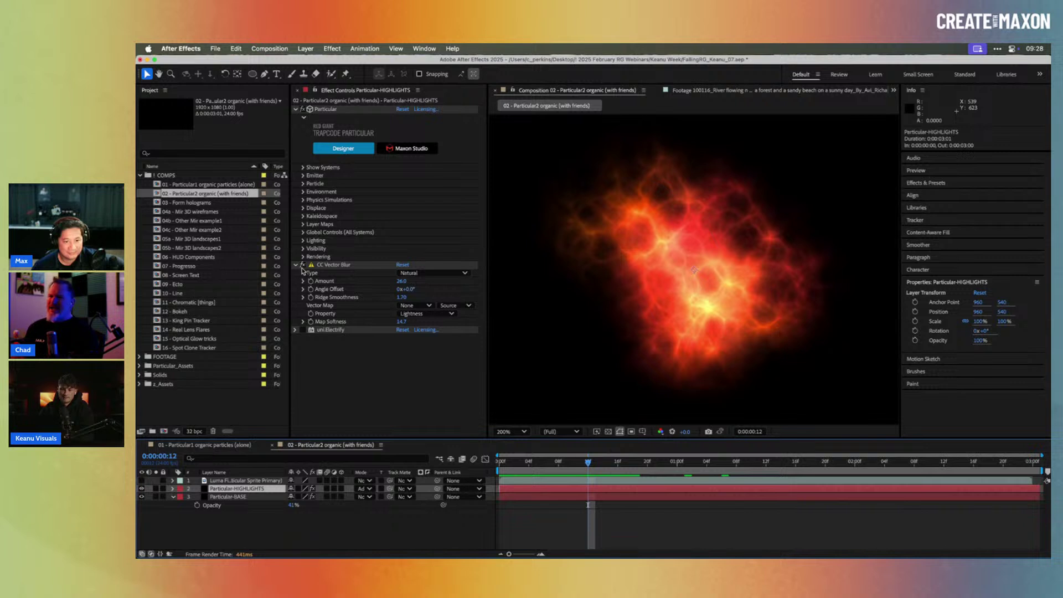
left_click(303, 330)
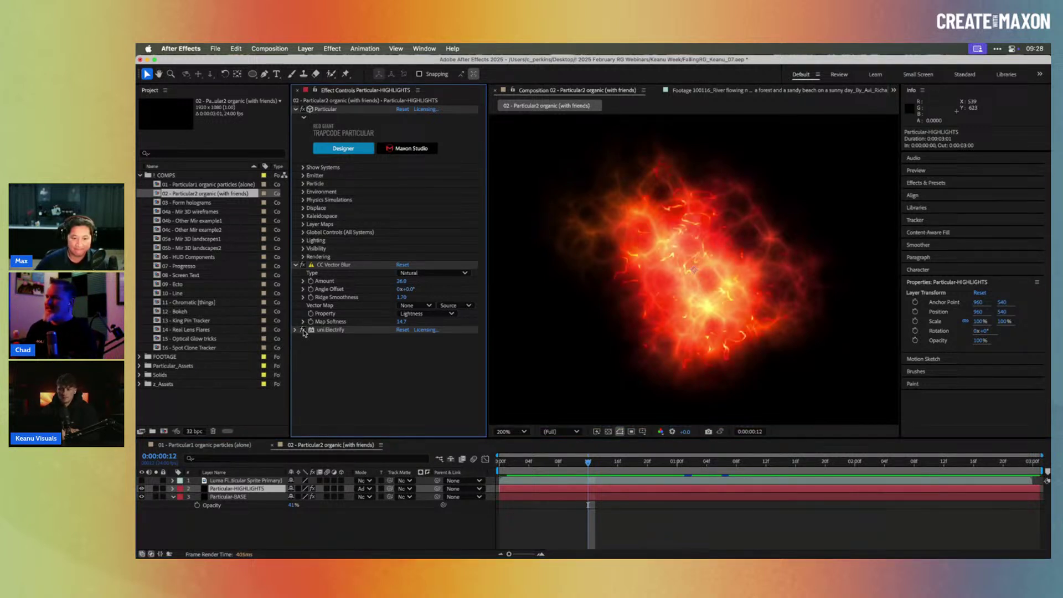
- Preview the electrified fire animation from the first frame
key("comma")
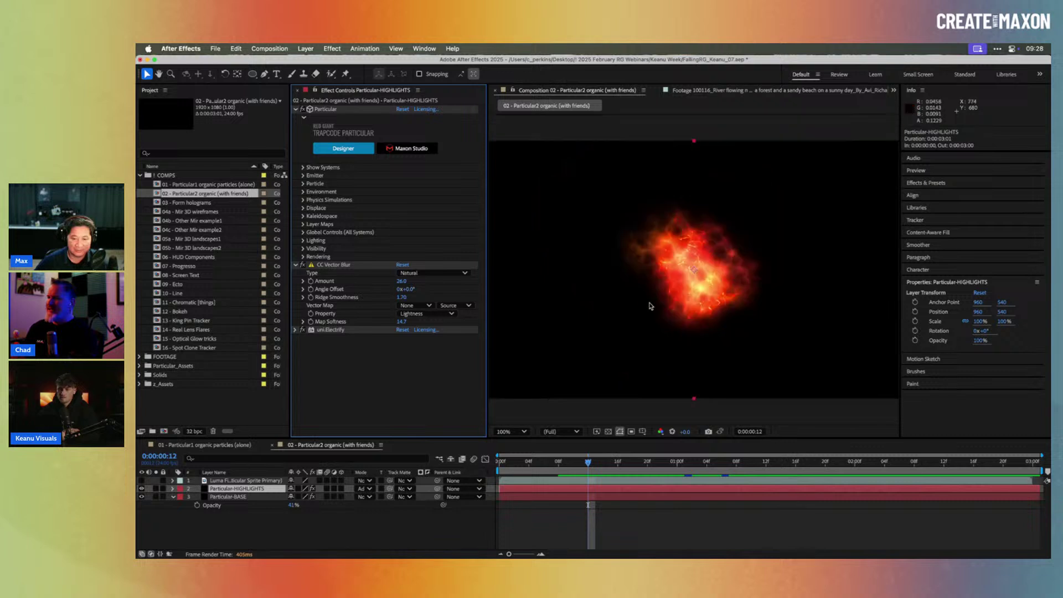
left_click_drag(560, 473, 511, 466)
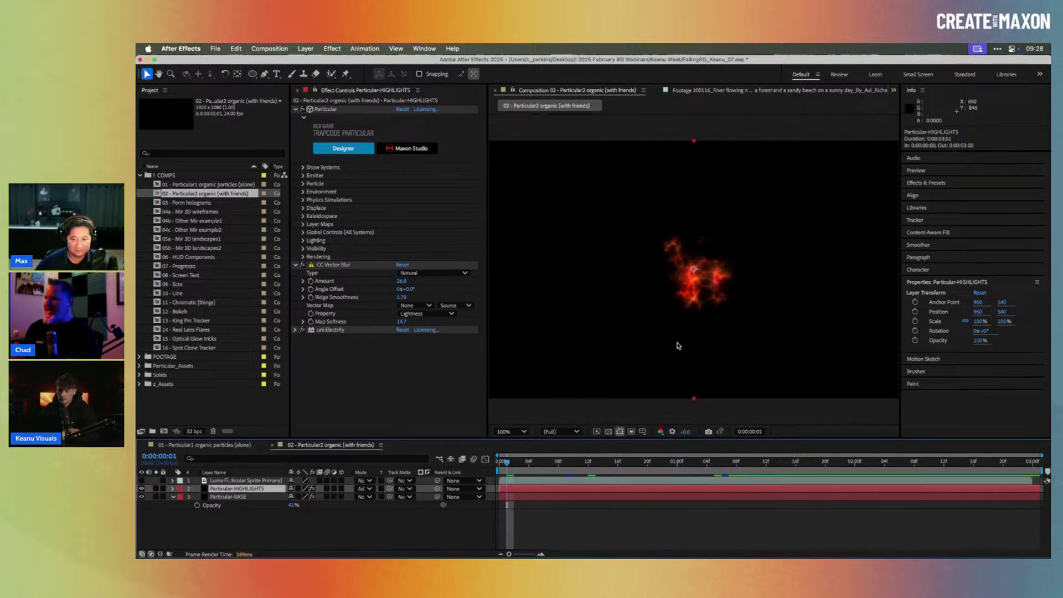
key("period")
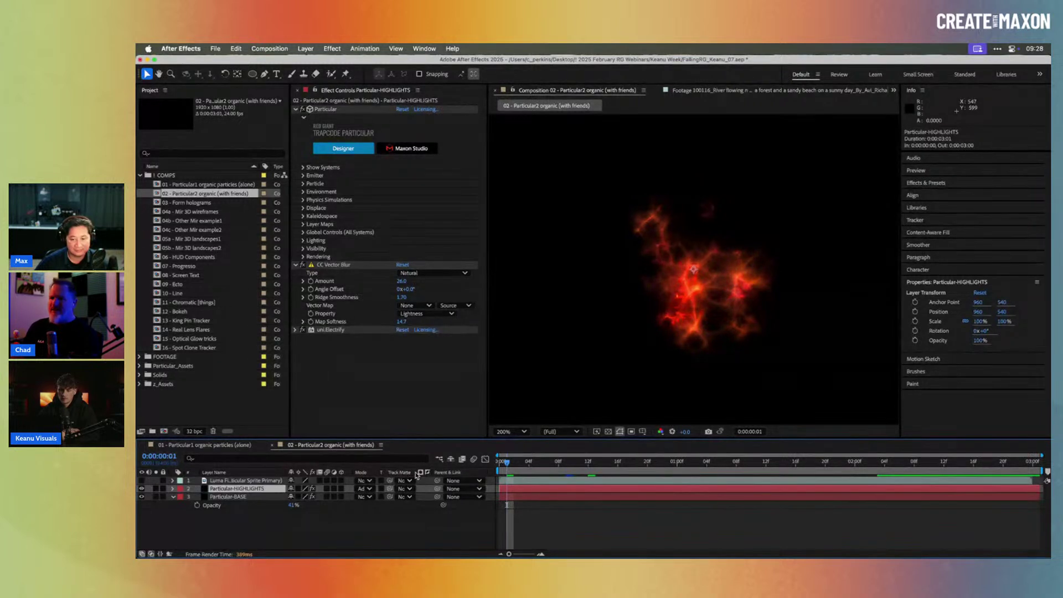
left_click(498, 464)
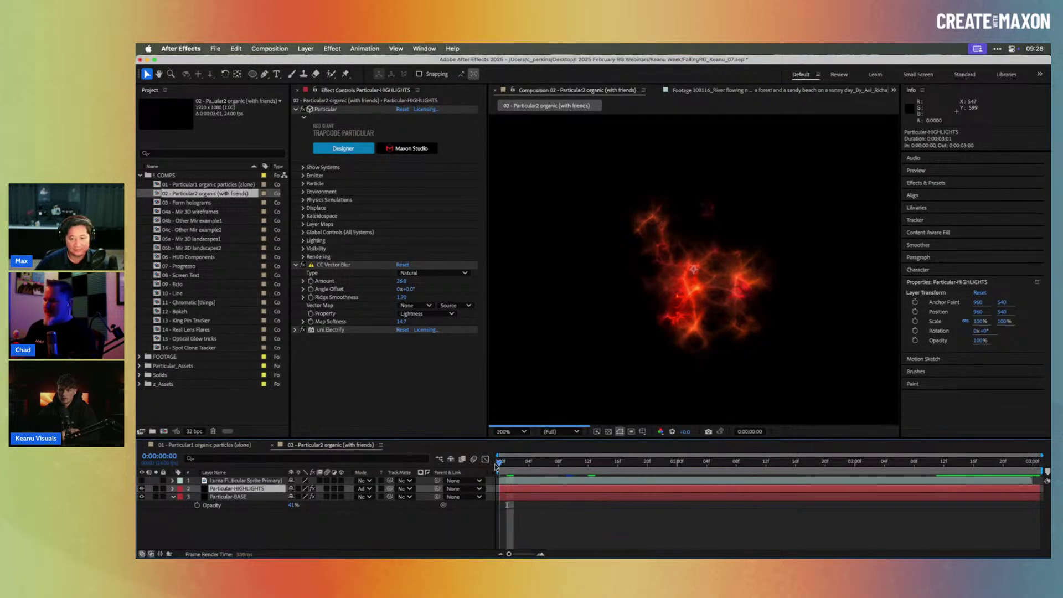
key("space")
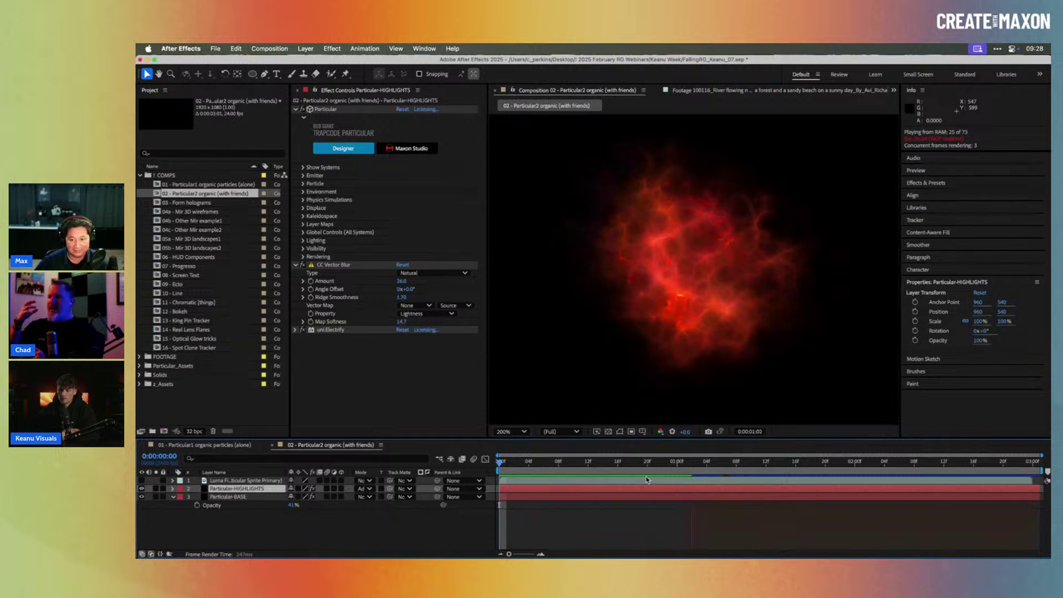
key("space")
key("space")
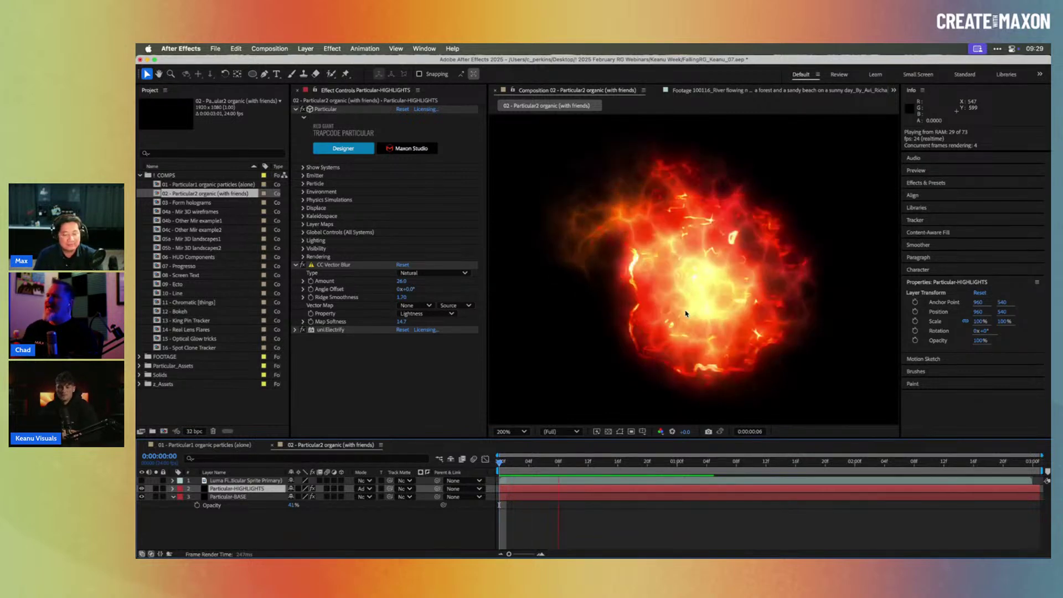
key("space")
- Scrub and replay the electrified fire at 100% view, stopping at frame 10
key("comma")
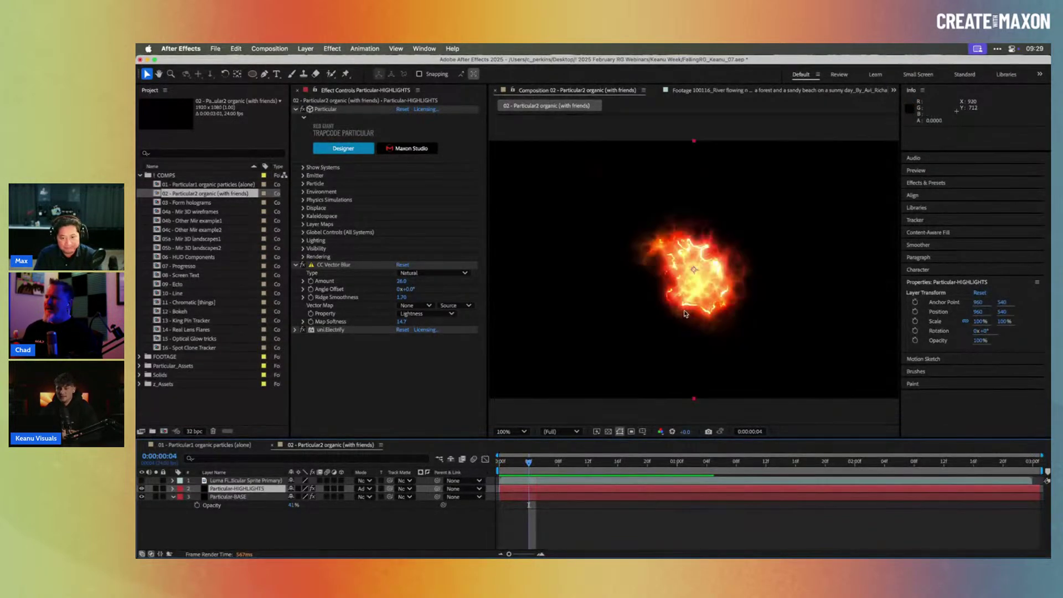
left_click_drag(526, 467, 669, 455)
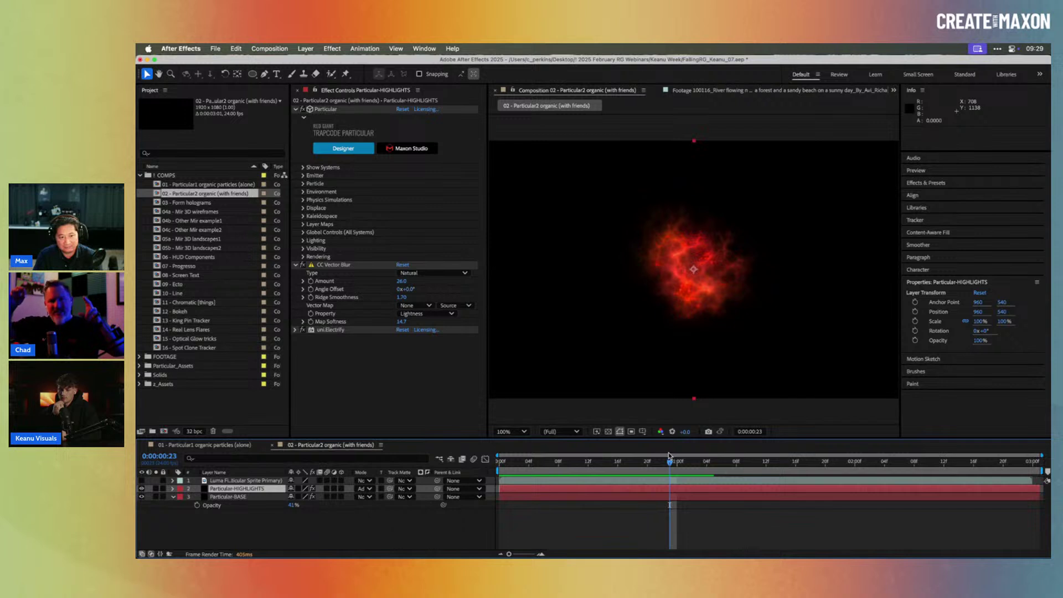
key("space")
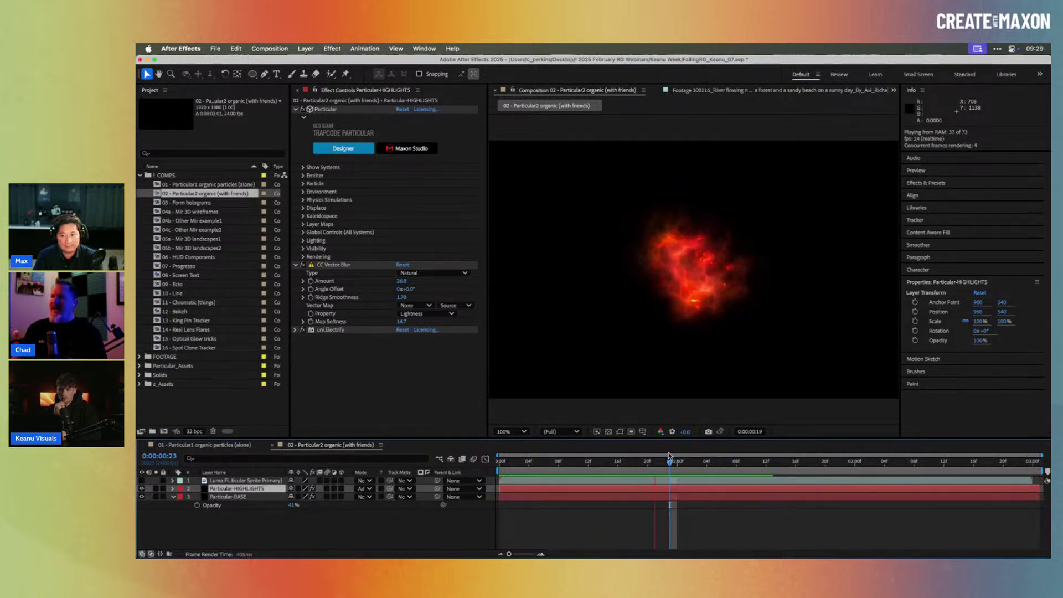
left_click_drag(636, 462, 573, 462)
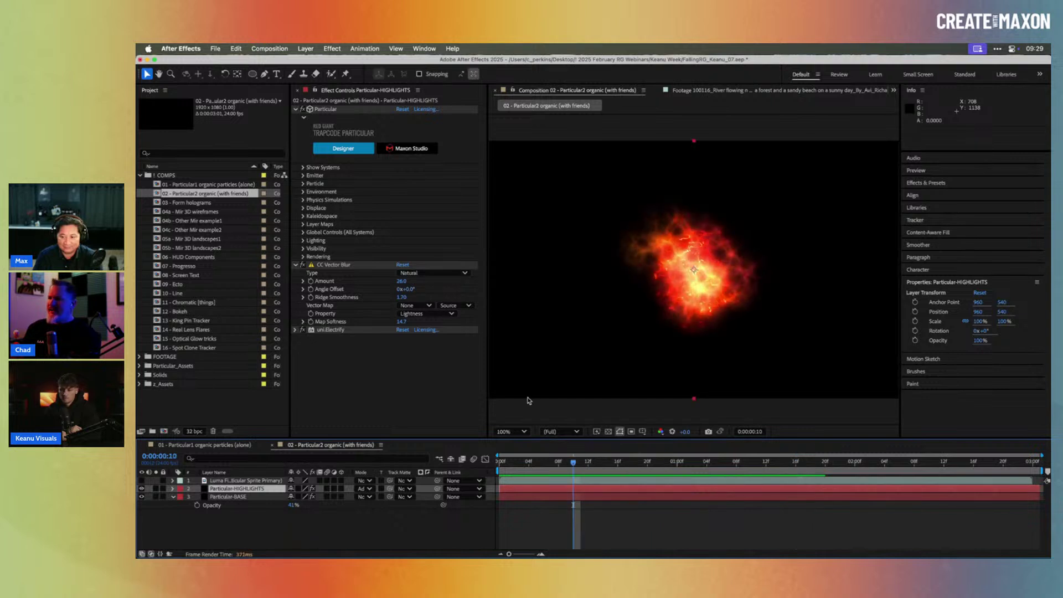
- Disable uni.Electrify and apply Turbulent Displace to Particular-HIGHLIGHTS with the playhead at frame 9
left_click(303, 329)
left_click(527, 464)
left_click_drag(527, 464, 565, 463)
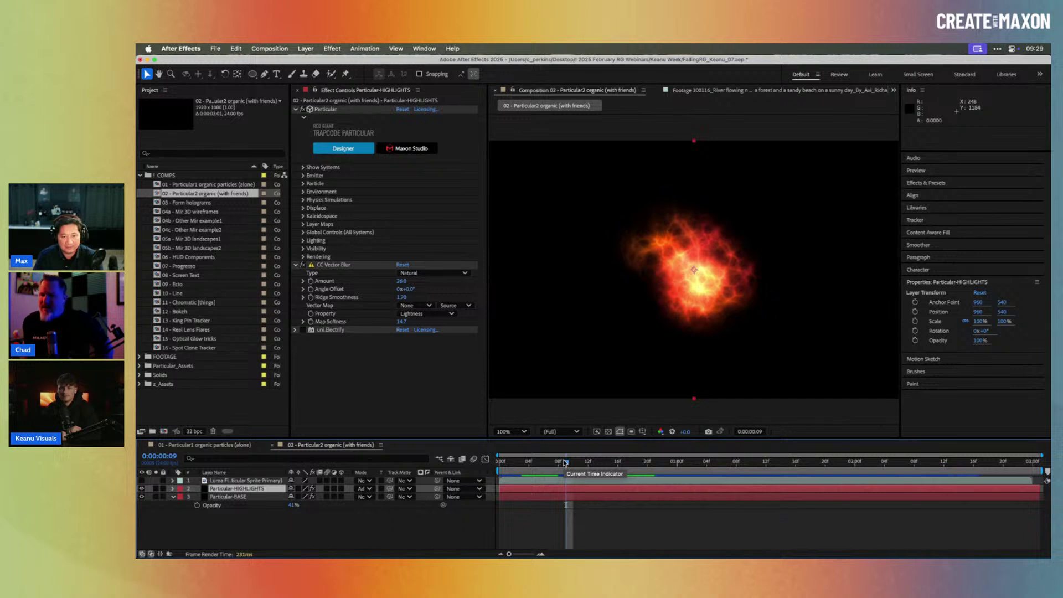
key("ctrl+space")
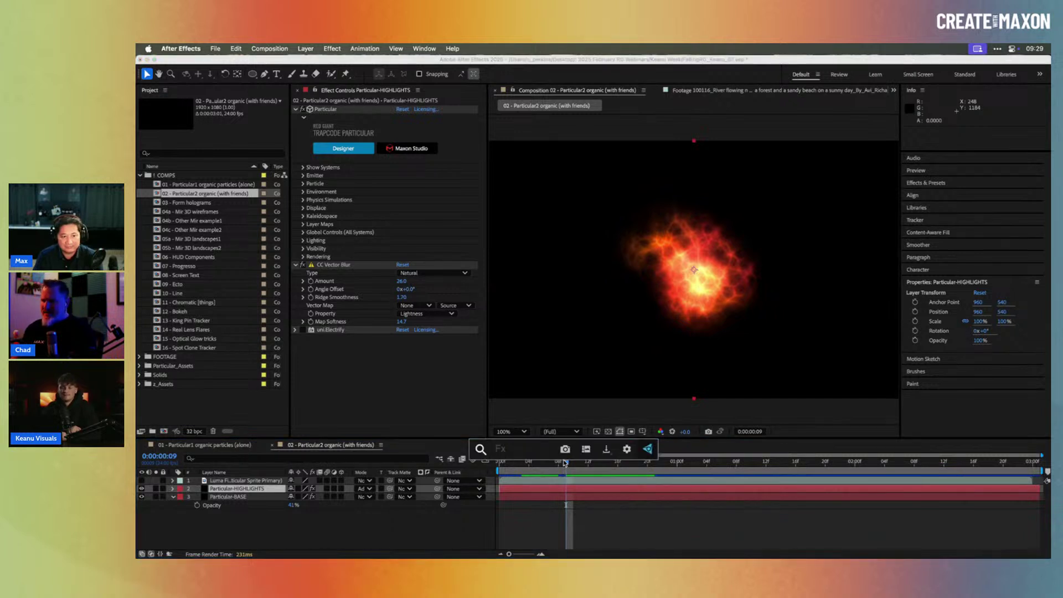
type("tur")
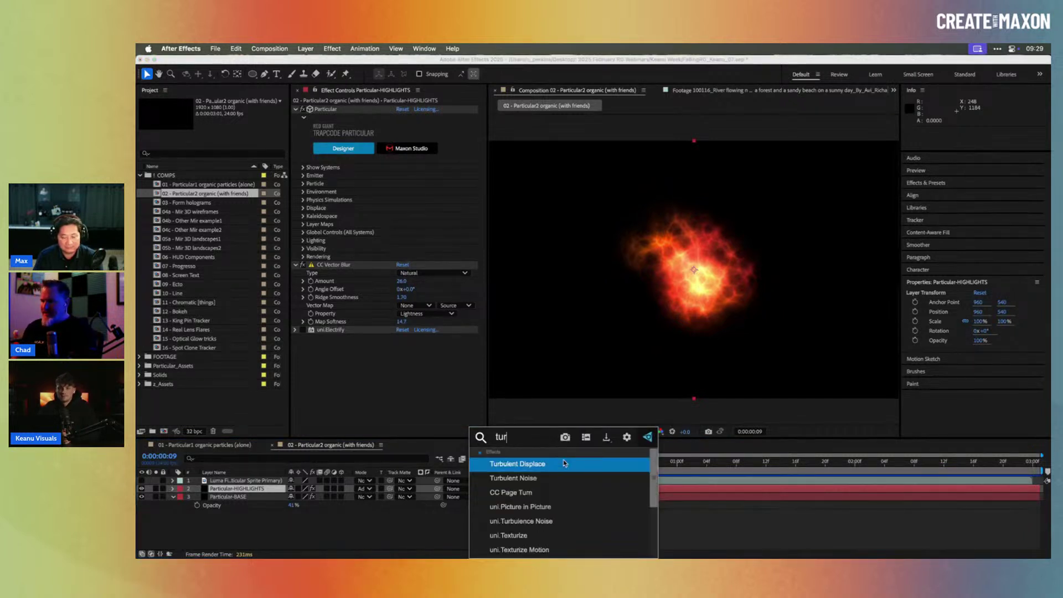
left_click(564, 463)
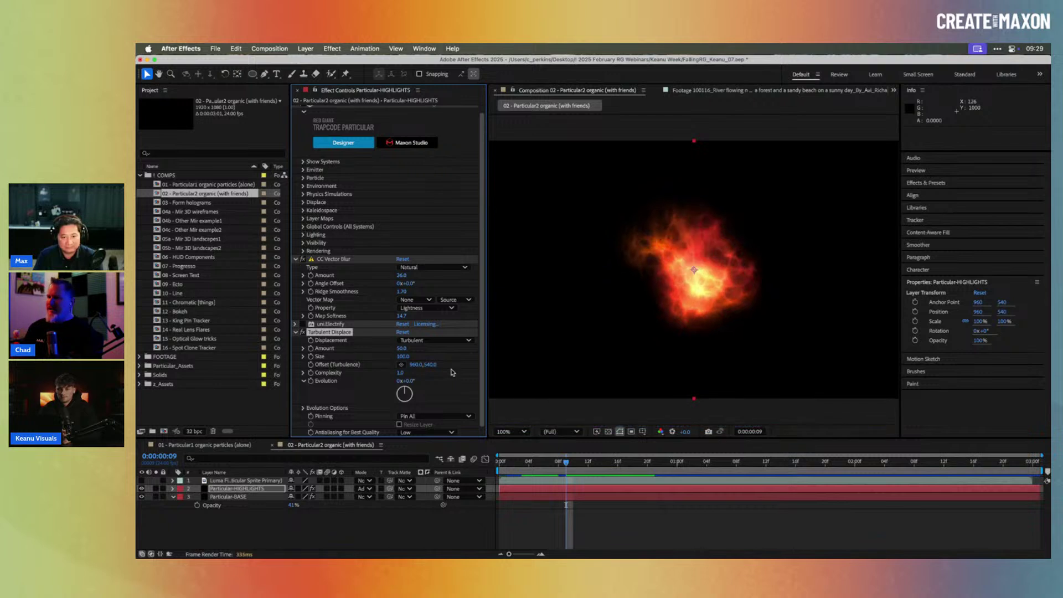
- Set the Turbulent Displace Amount to 86 and Size to 20, and scrub from frame 2 to 12 to check the distortion
left_click_drag(403, 358, 400, 353)
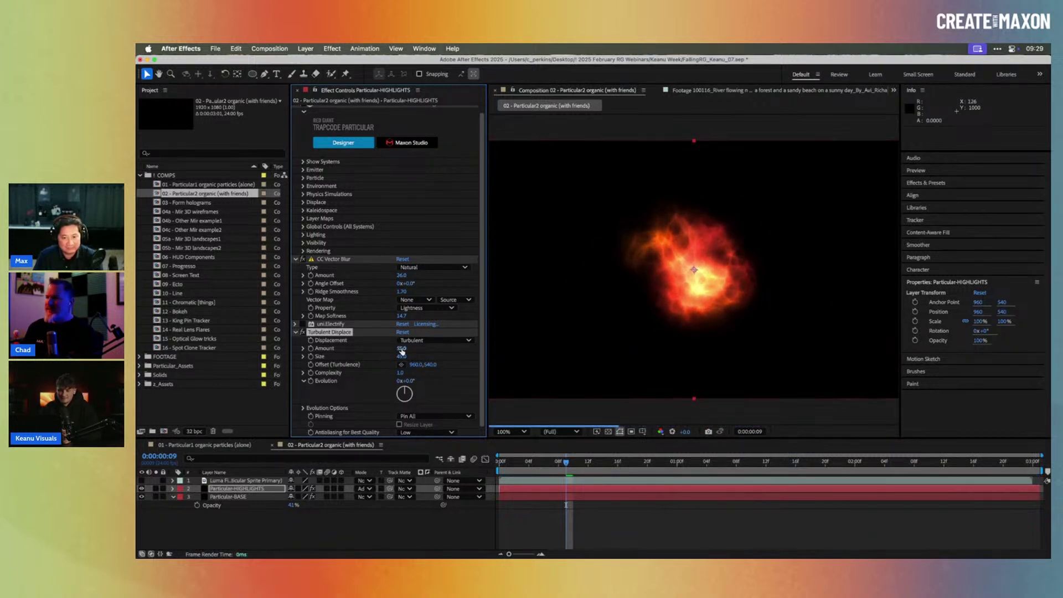
left_click_drag(407, 348, 387, 356)
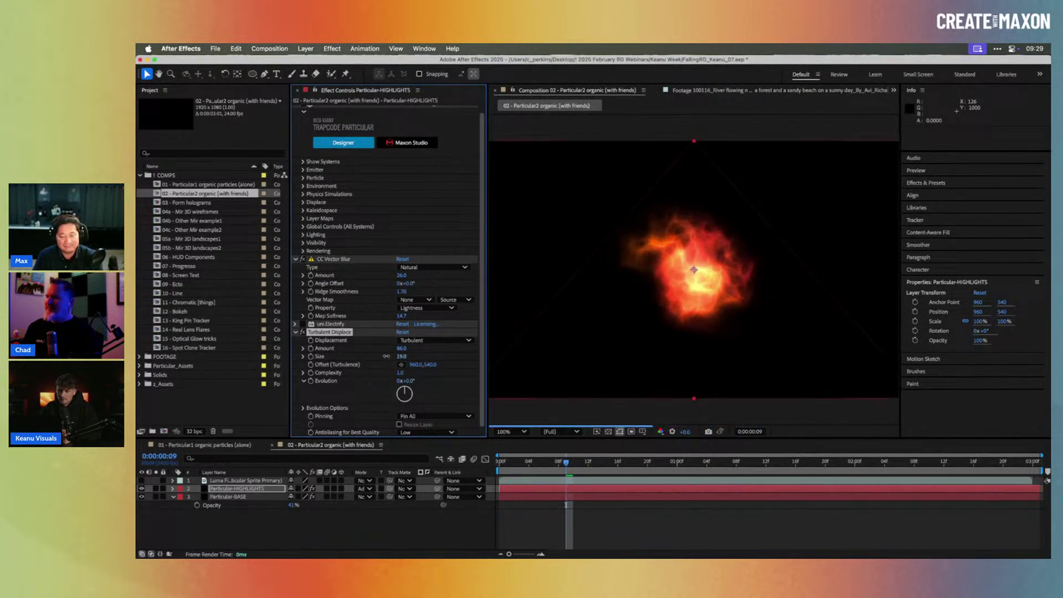
left_click(513, 463)
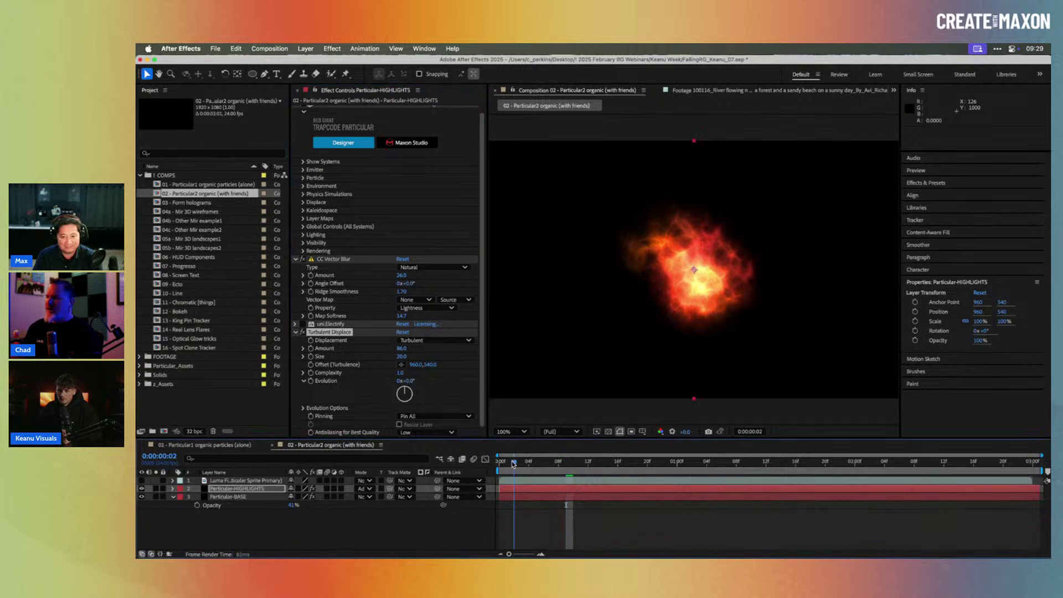
left_click_drag(515, 463, 588, 459)
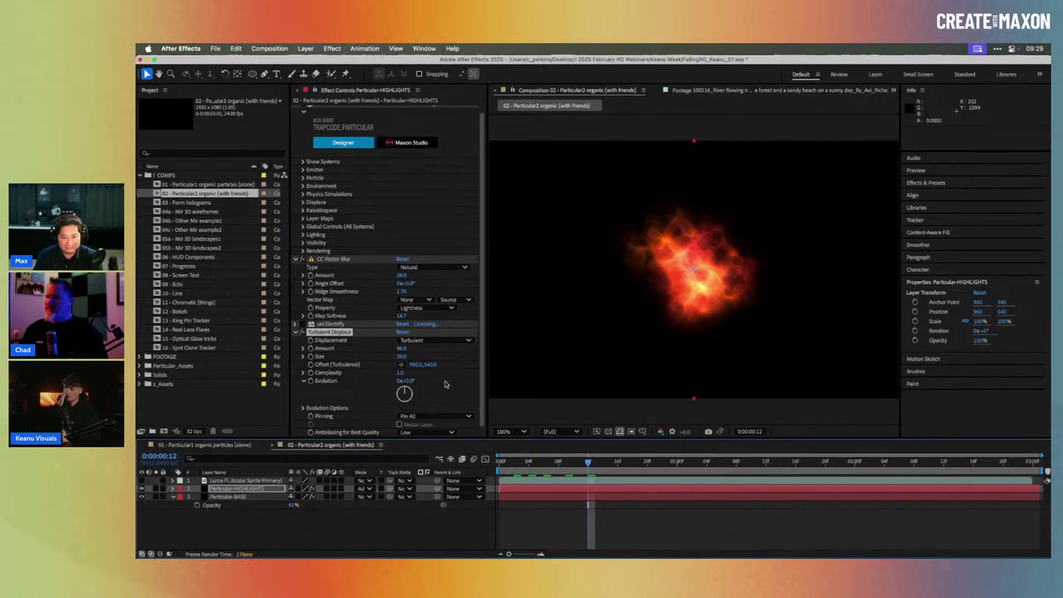
- Disable and collapse Turbulent Displace on Particular-HIGHLIGHTS
left_click(299, 334)
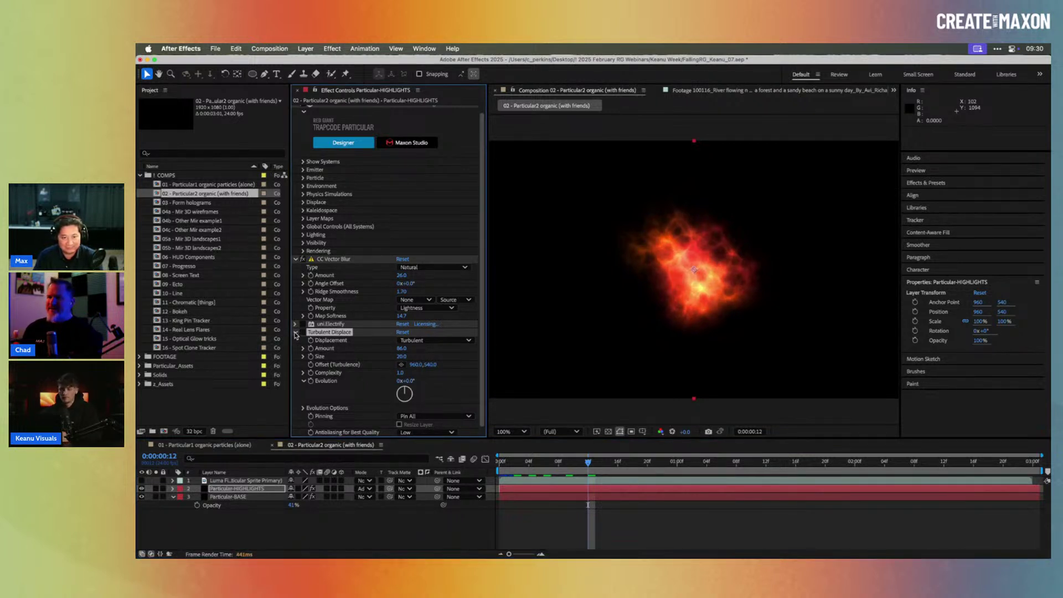
left_click(296, 333)
left_click(320, 350)
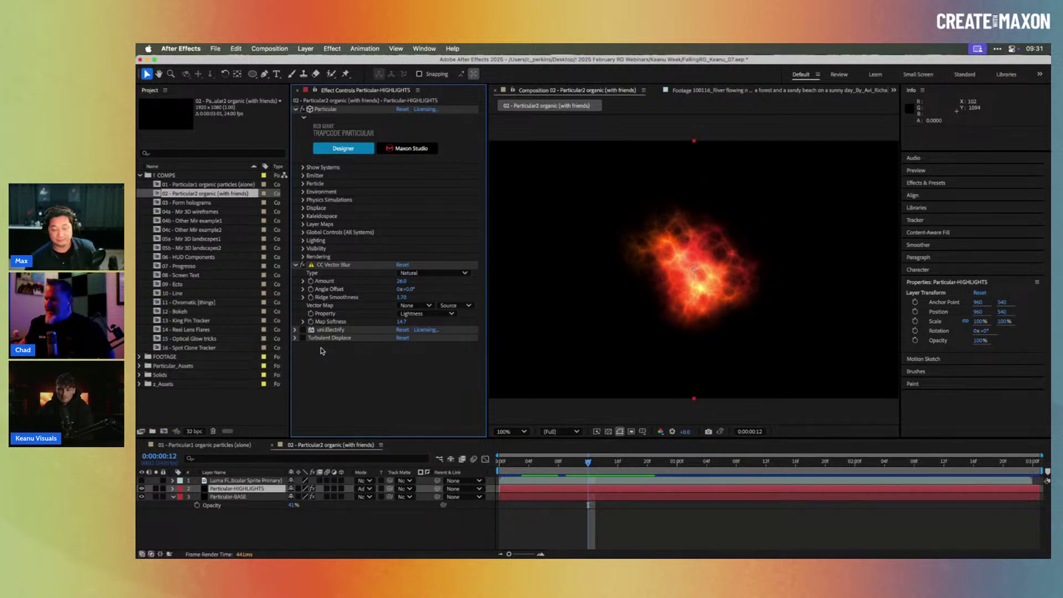
- Enable uni.Electrify on Particular-HIGHLIGHTS and scrub the early frames to check the electric detail
left_click(543, 462)
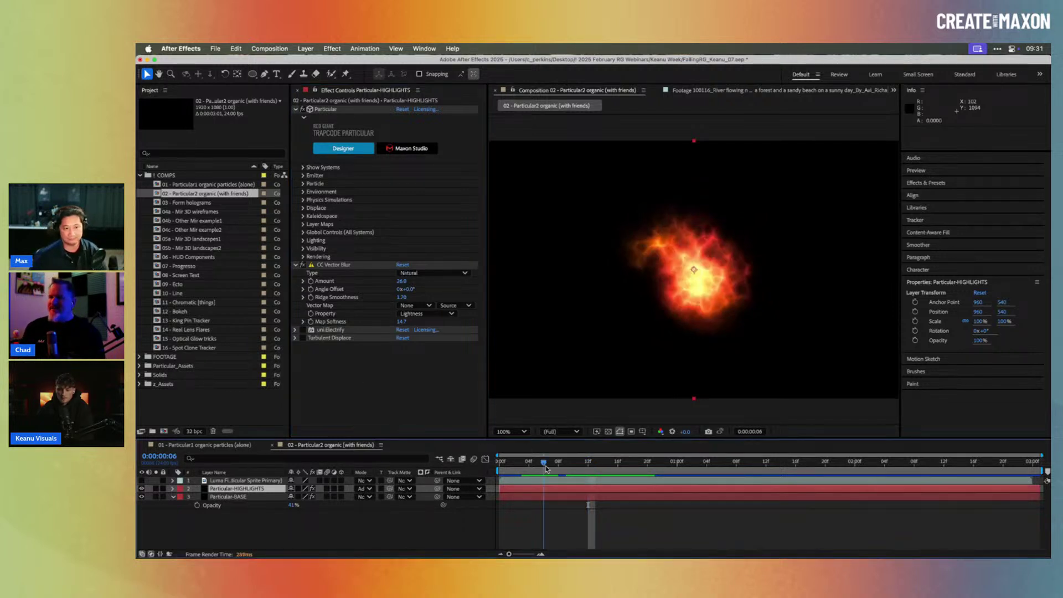
key("Page_Down")
left_click(302, 330)
left_click(580, 461)
mouse_move(581, 461)
left_mouse_down()
mouse_move(537, 461)
mouse_move(583, 465)
left_mouse_up()
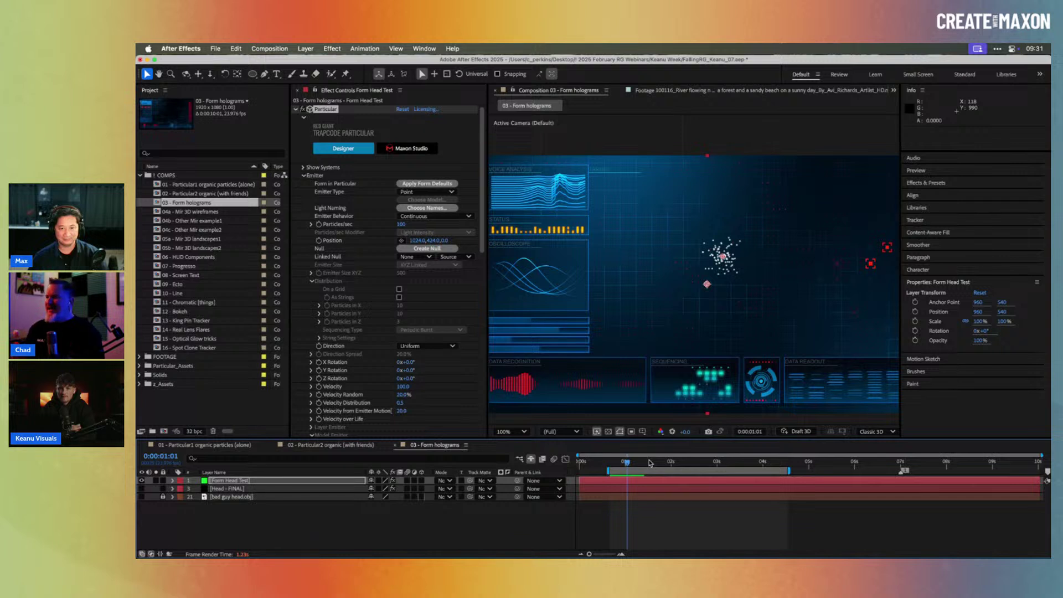
- Scrub the Form holograms composition around one second to examine Form Head Test's particles, stopping at 0:00:01:14
mouse_move(641, 463)
left_mouse_down()
mouse_move(665, 463)
mouse_move(630, 464)
left_mouse_up()
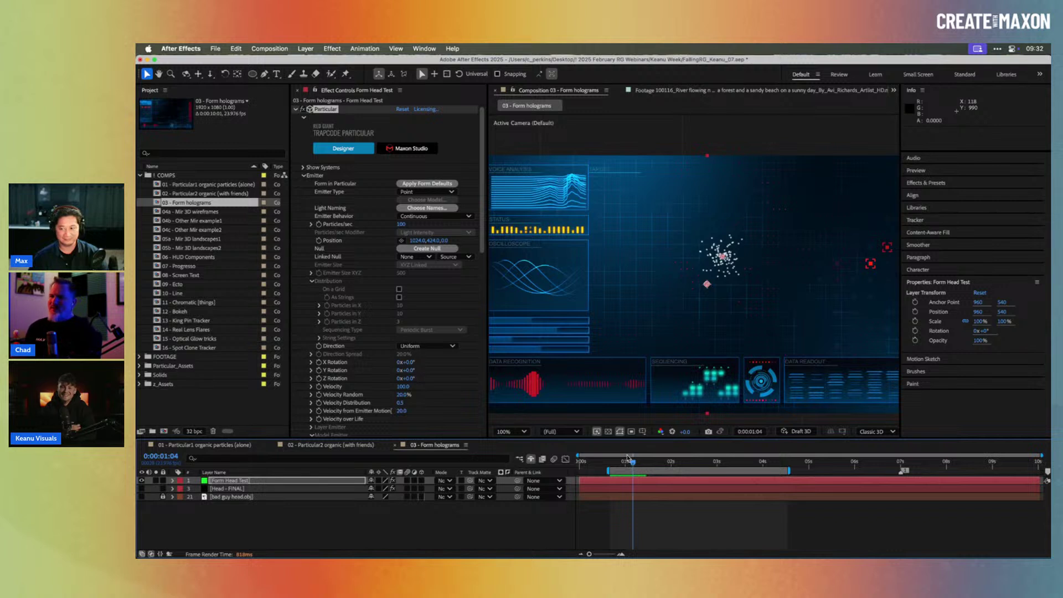
mouse_move(638, 464)
left_mouse_down()
mouse_move(682, 465)
mouse_move(630, 464)
left_mouse_up()
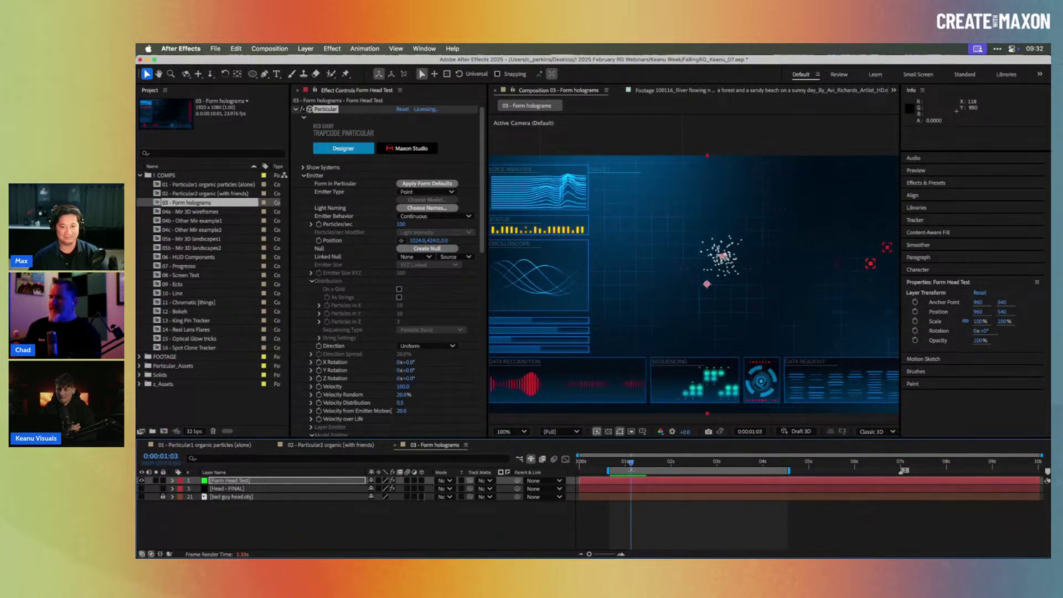
left_click(318, 480)
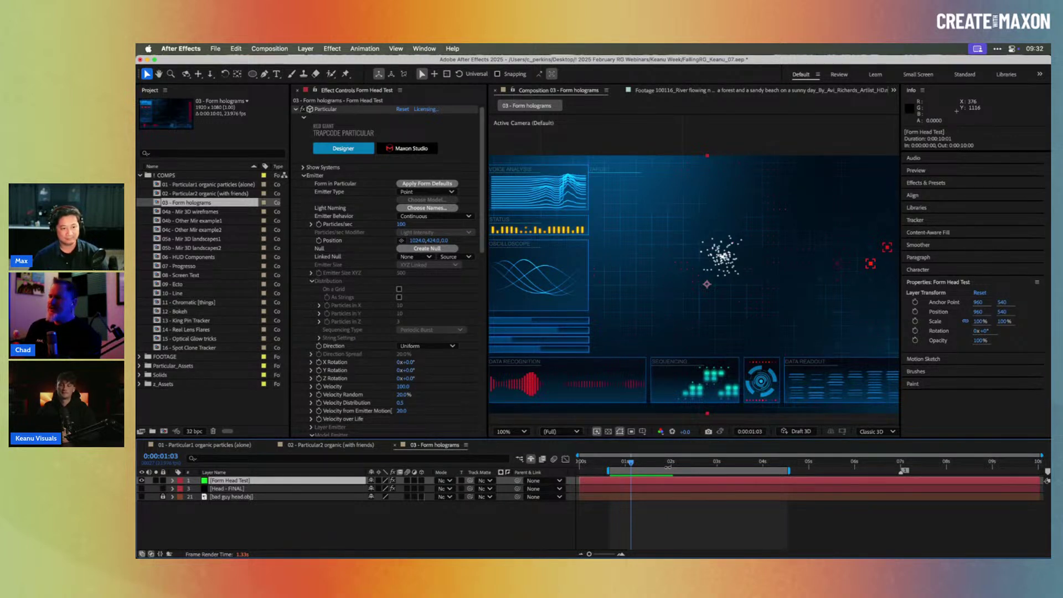
mouse_move(631, 464)
left_mouse_down()
mouse_move(701, 463)
mouse_move(652, 464)
left_mouse_up()
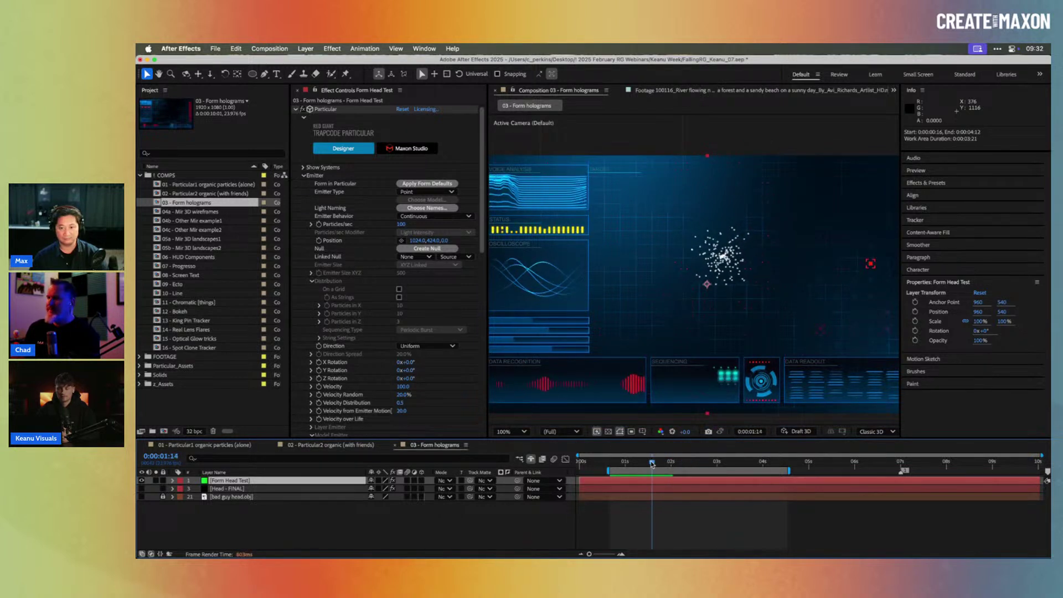
- Apply the Form defaults to the Particular emitter, try a Y Rotation of 57° on the grid and undo the rotation
left_click(424, 186)
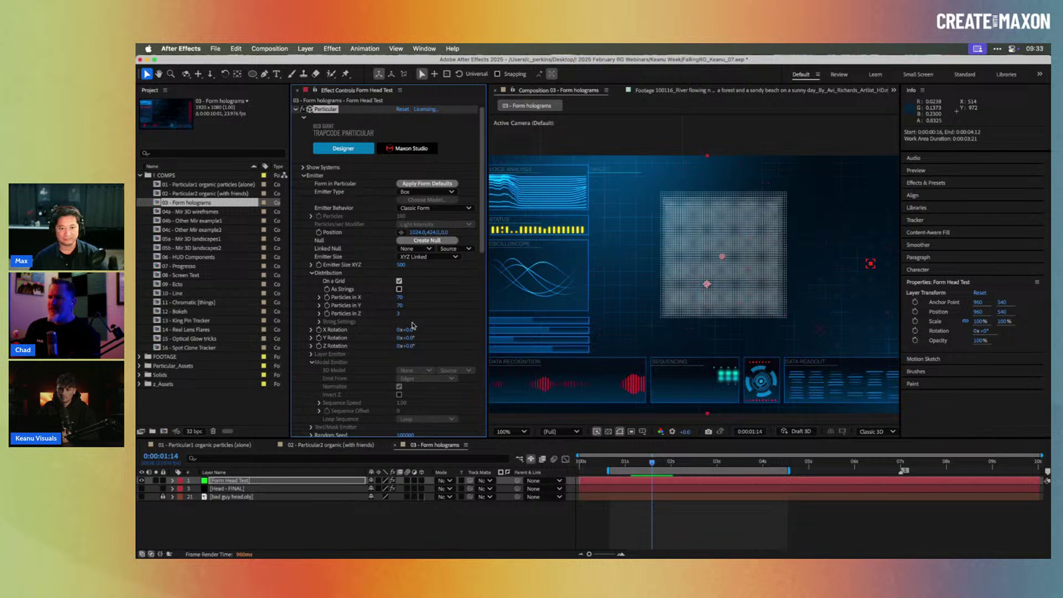
left_click_drag(408, 338, 433, 335)
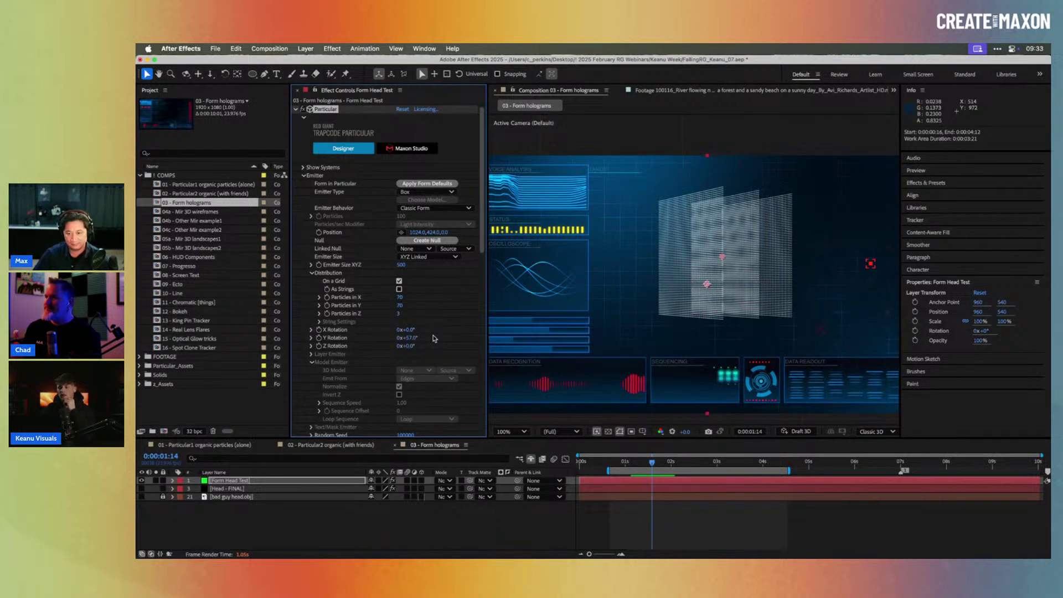
key("super+z")
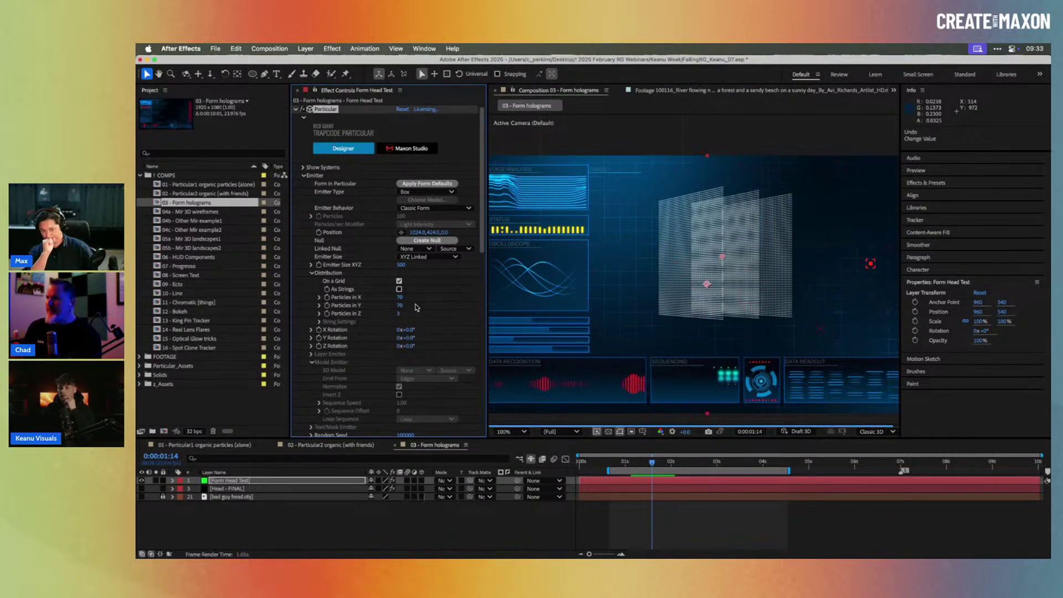
- Change the Emitter Type to 3D Model and choose the bad guy head.obj layer as its 3D model
left_click(409, 194)
left_click(423, 255)
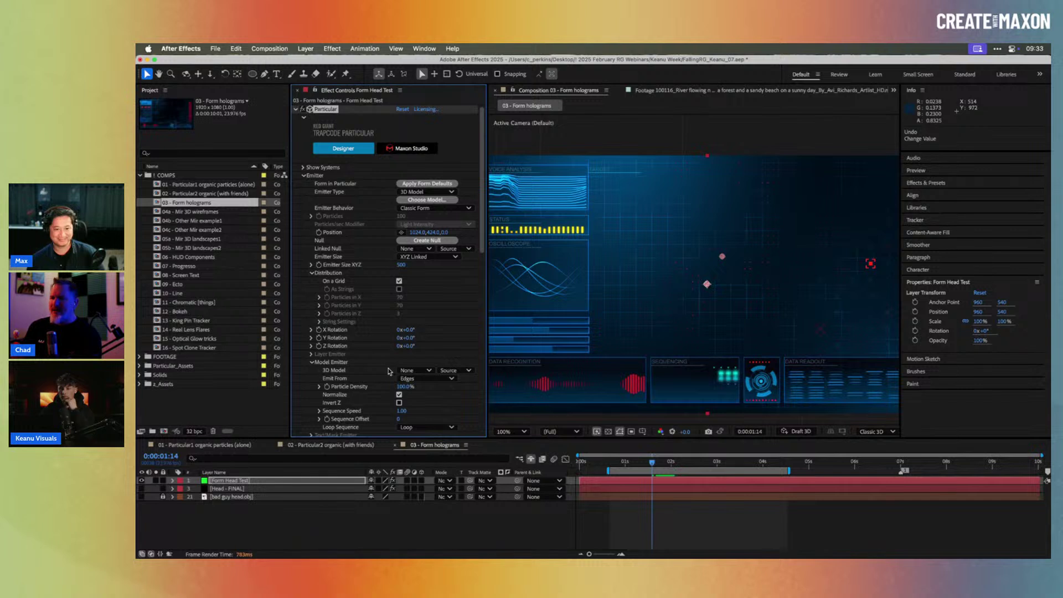
left_click(416, 370)
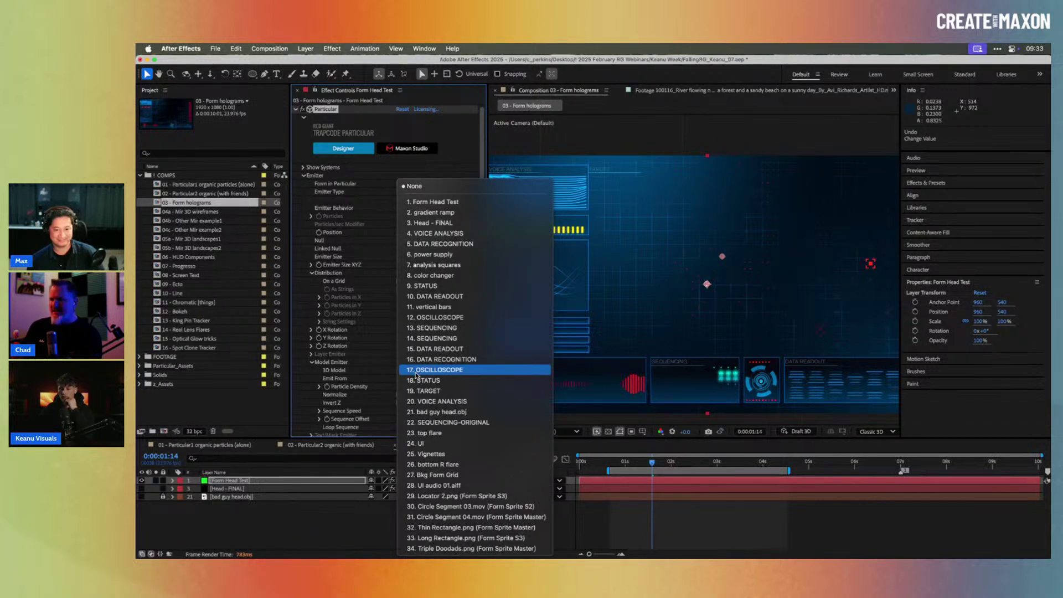
left_click(434, 412)
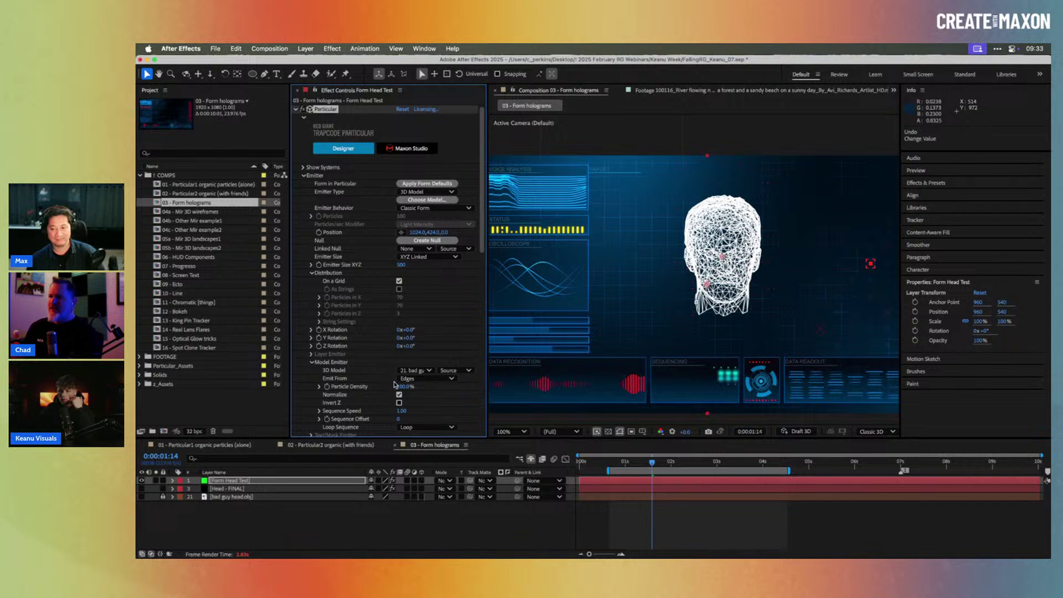
- Turn the head model to a 90° Y Rotation and set its Emitter Size XYZ to 700
scroll(388, 382, "down", 2)
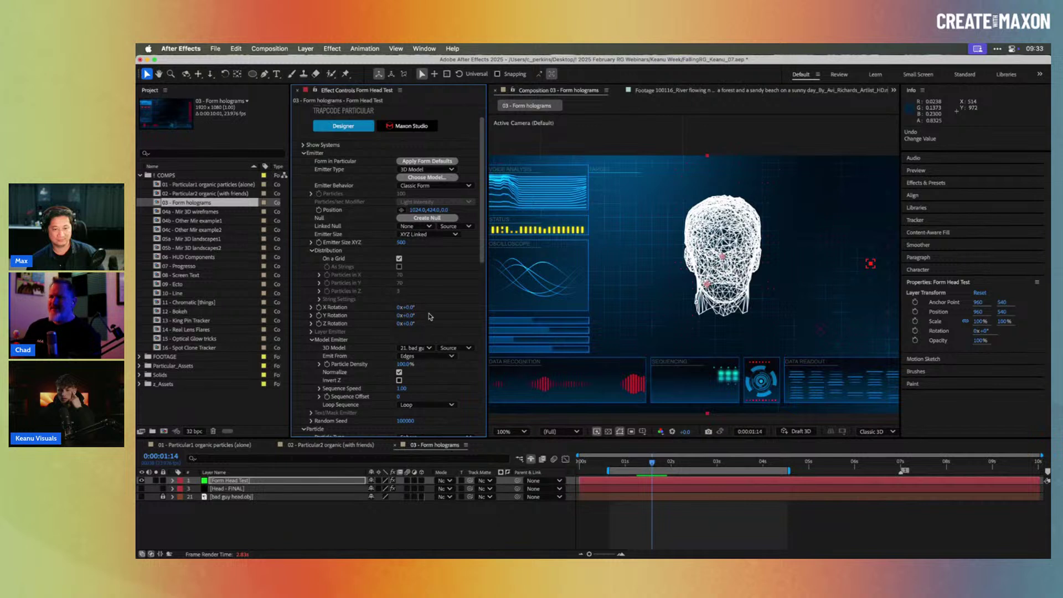
left_click(409, 315)
type("90")
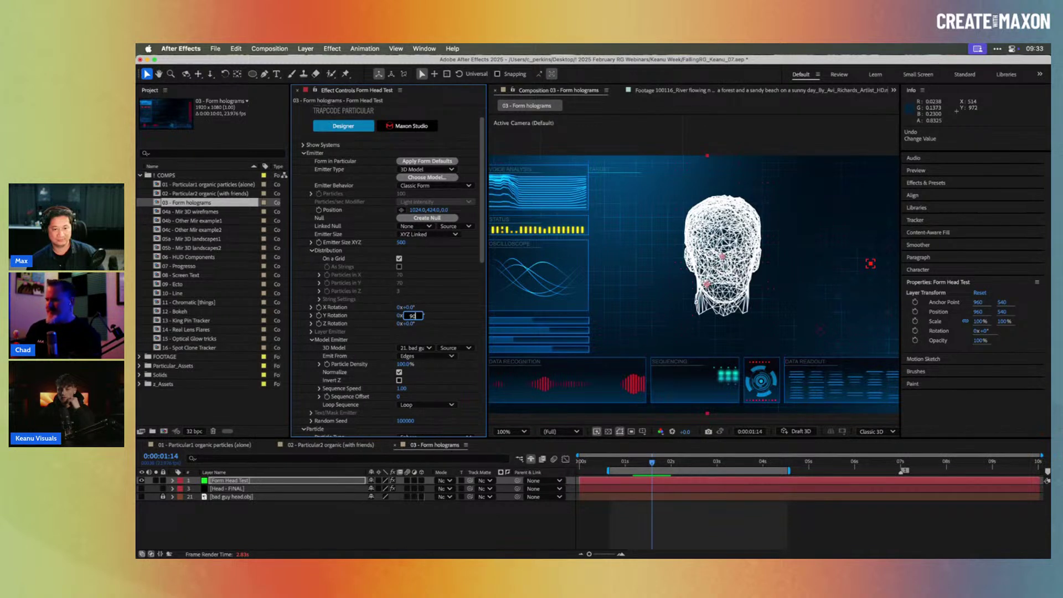
key("Return")
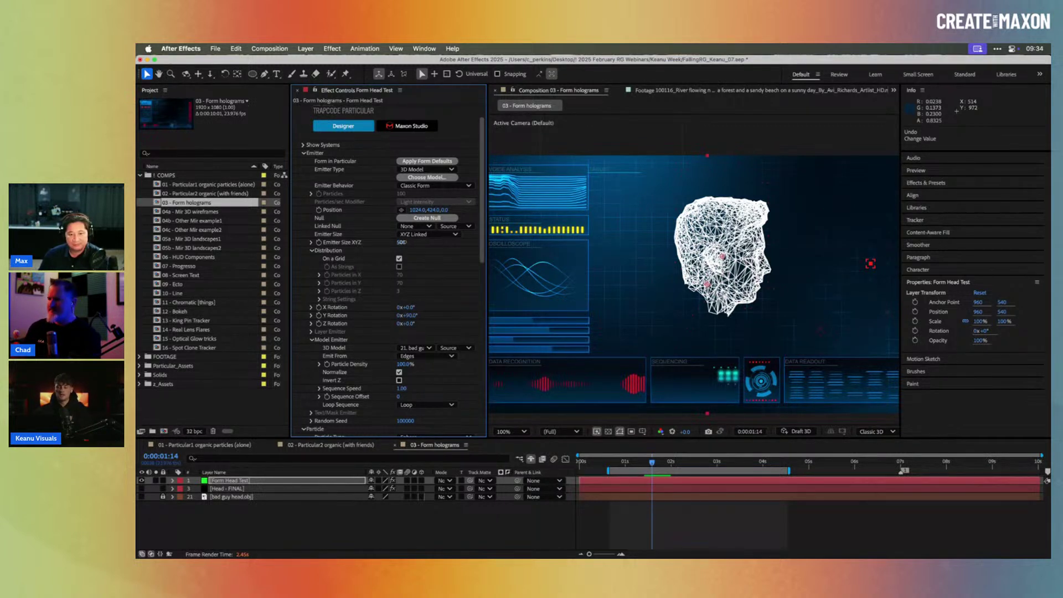
left_click(402, 242)
type("700")
key("Return")
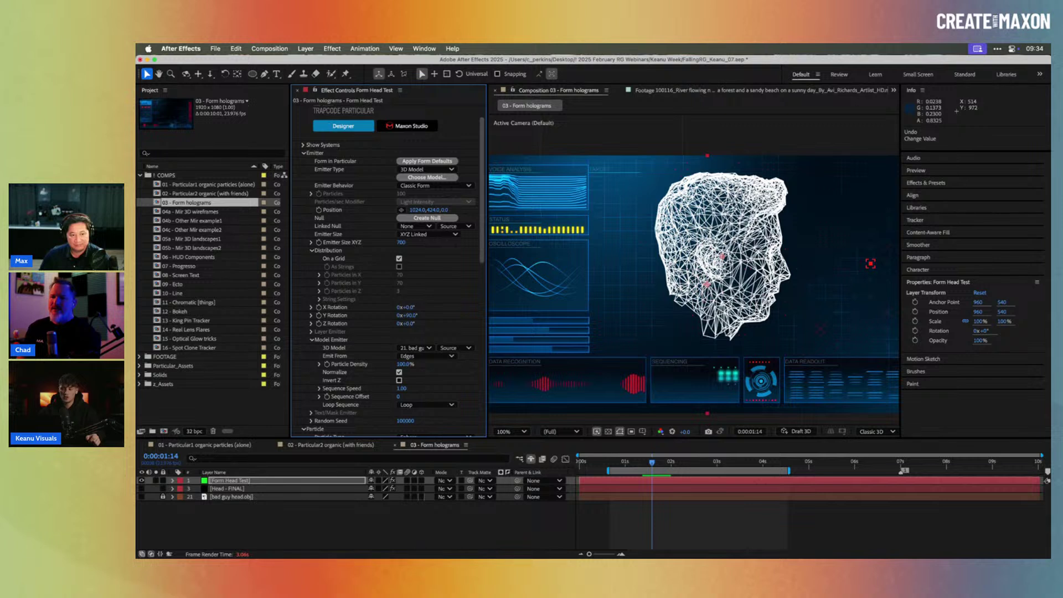
- Reduce the model emitter's Particle Density to 30%, then to 20%
left_click(405, 364)
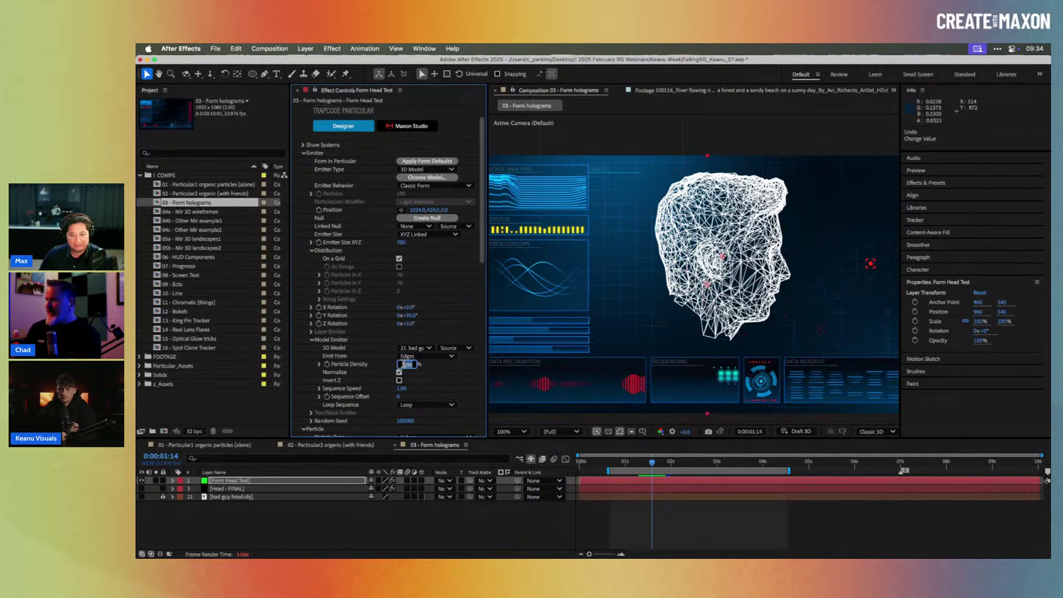
key("Return")
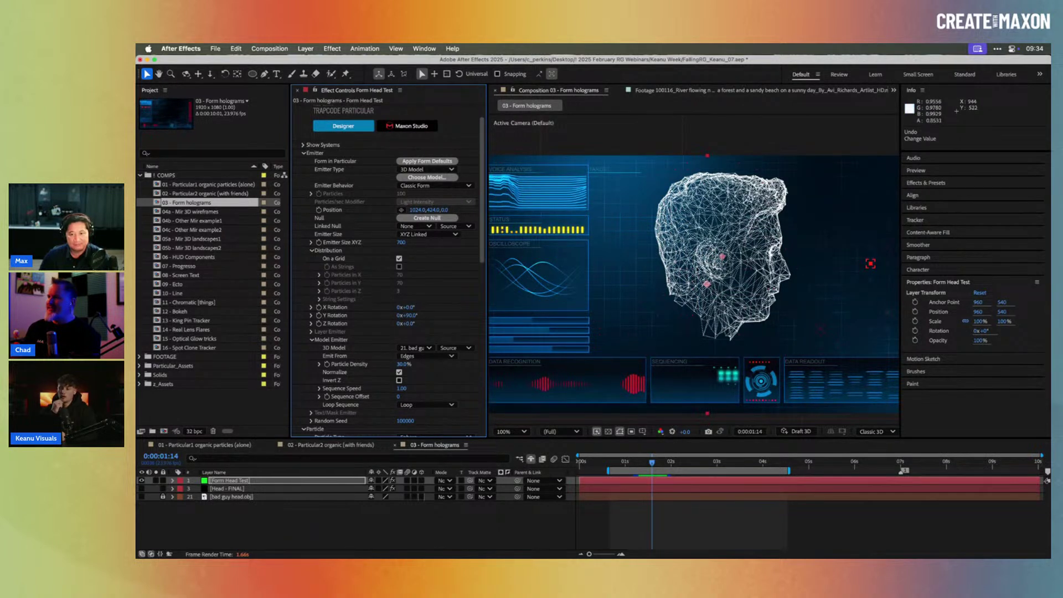
left_click(405, 364)
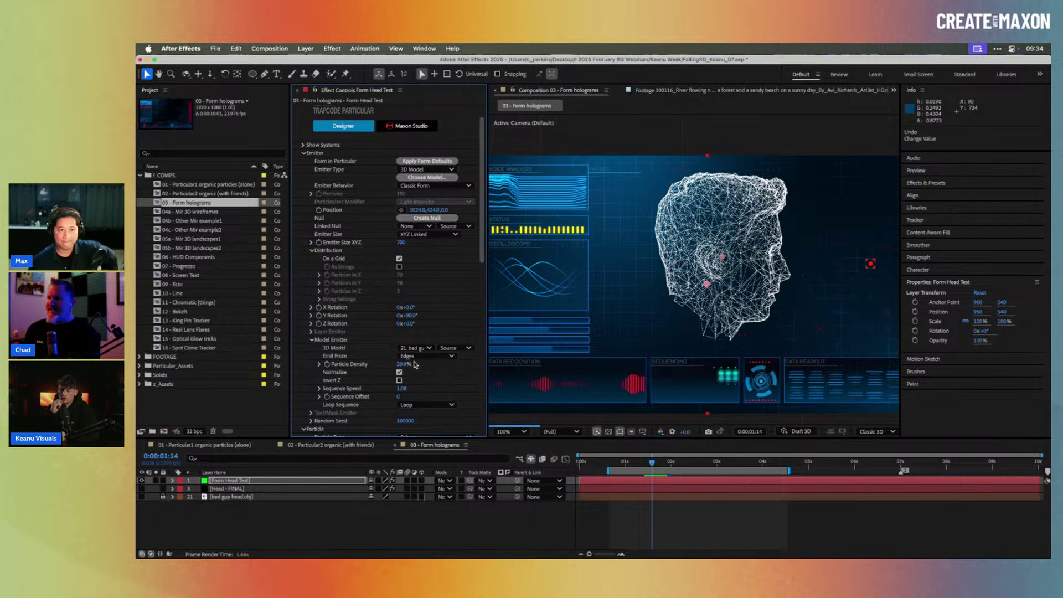
- Try emitting the head's particles from Vertices, then set Emit From to Volume
left_click(424, 357)
left_click(423, 365)
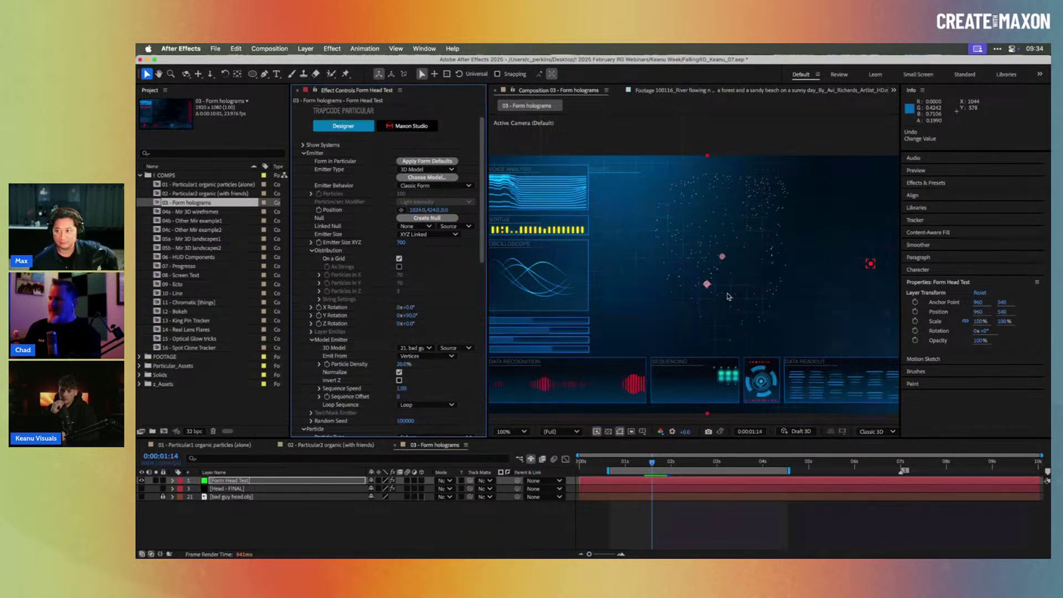
left_click(444, 357)
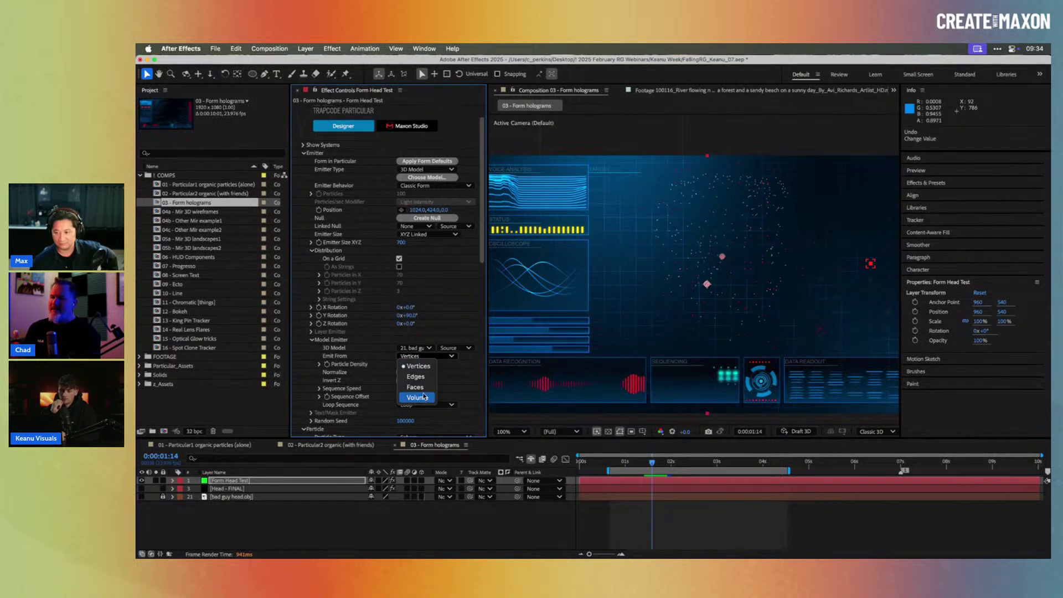
left_click(423, 397)
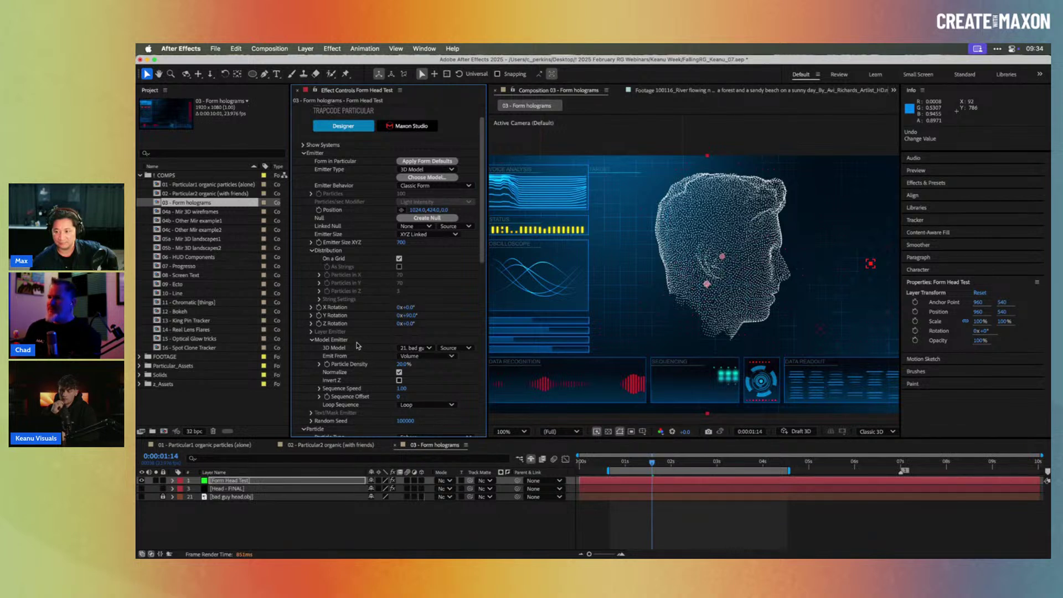
- Set the head's particle color to blue 2291CA
scroll(357, 346, "down", 10)
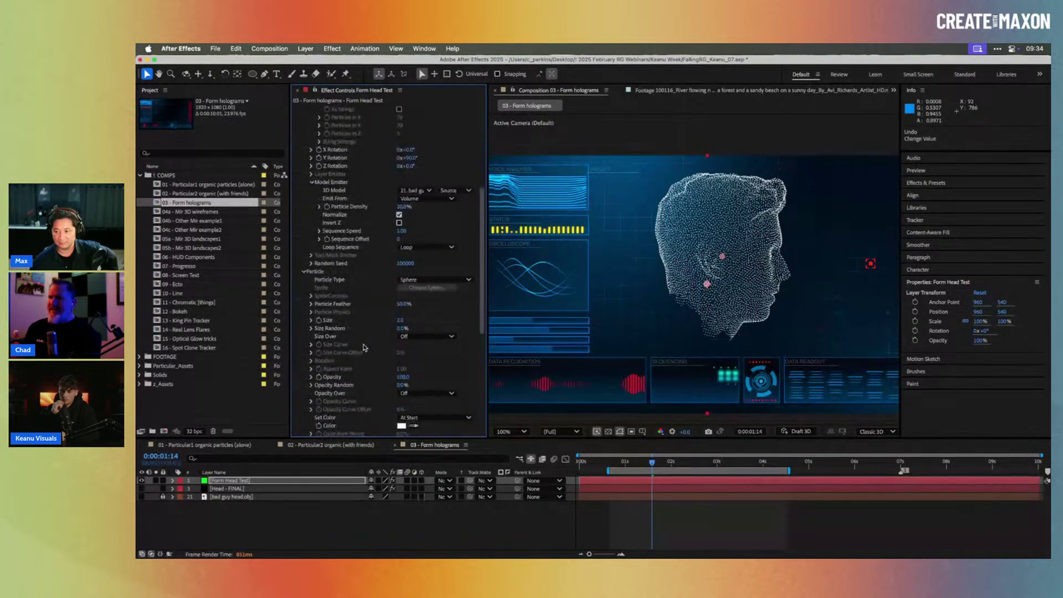
left_click(401, 425)
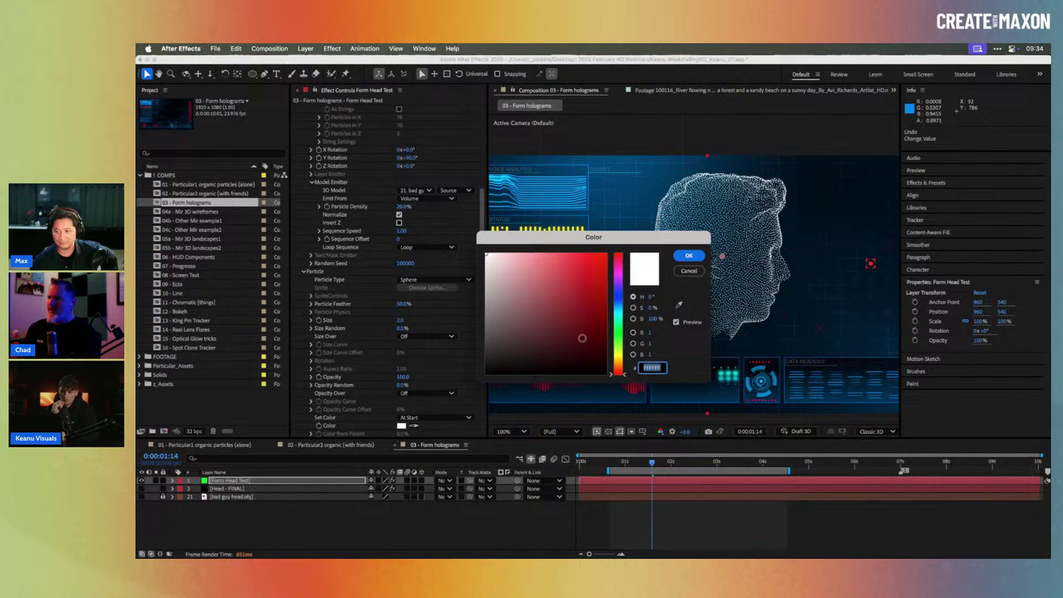
left_click(618, 306)
left_click(586, 278)
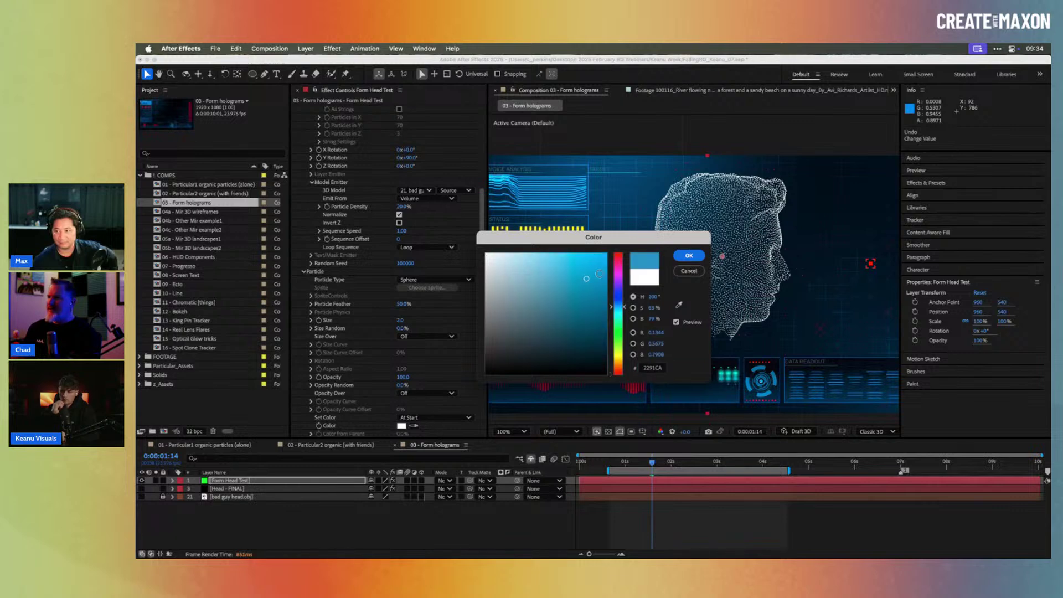
left_click(685, 256)
- Set the particle Blend Mode to Add
scroll(371, 375, "down", 1)
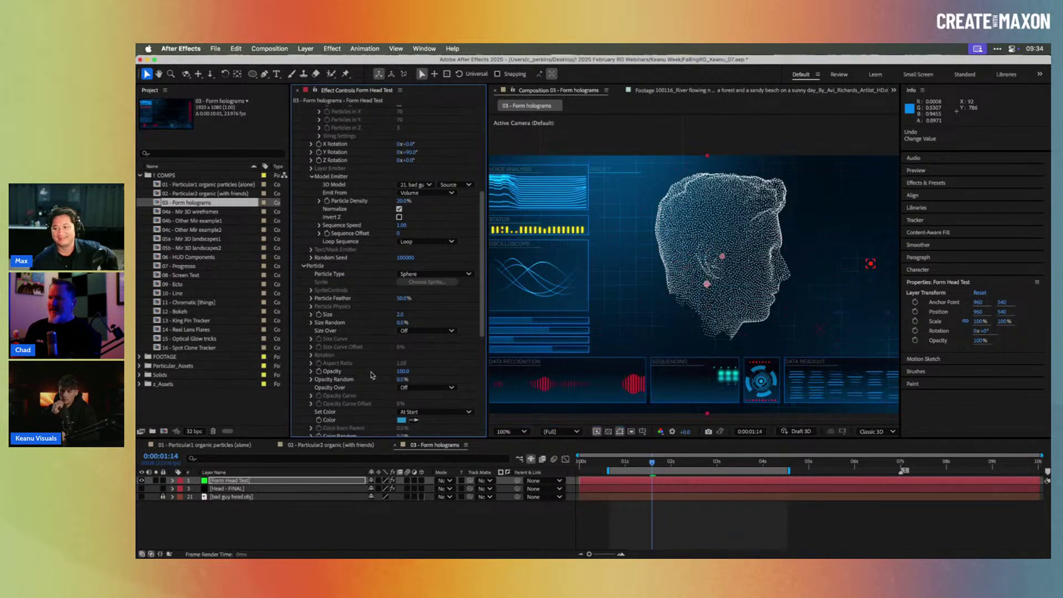
scroll(371, 375, "down", 5)
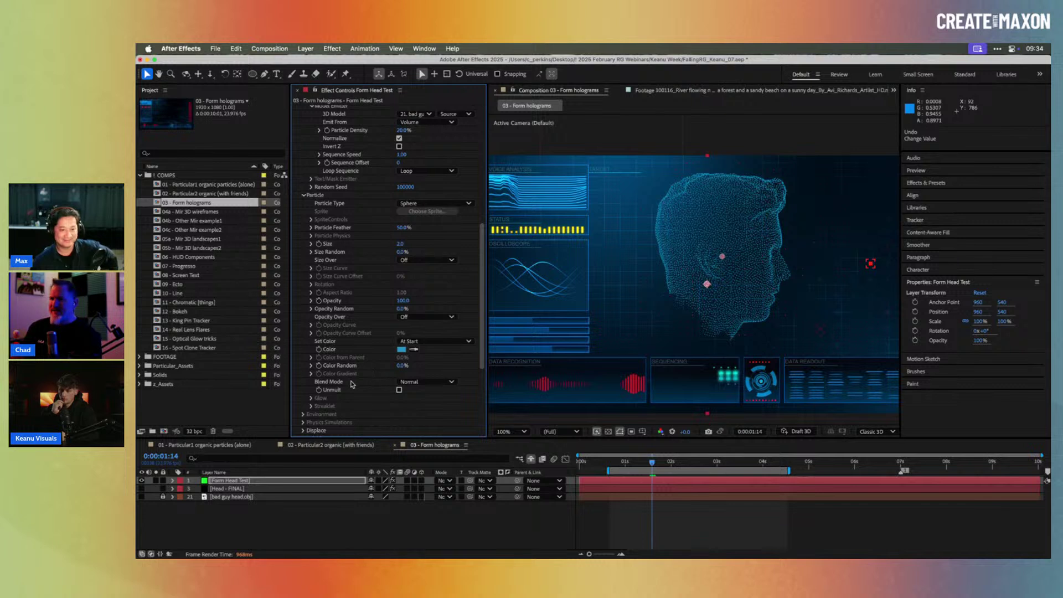
left_click(418, 383)
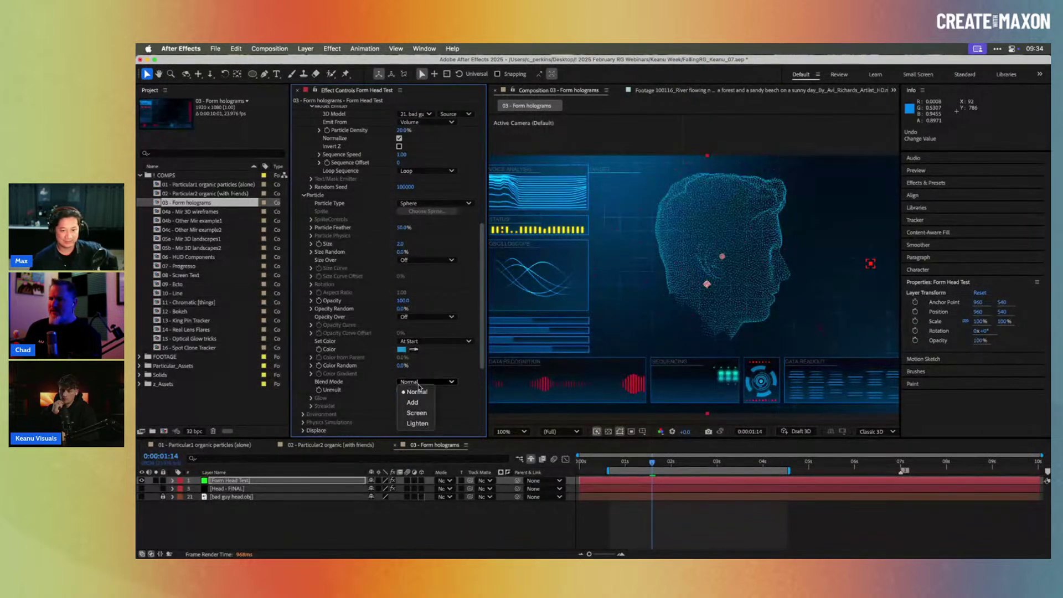
left_click(412, 403)
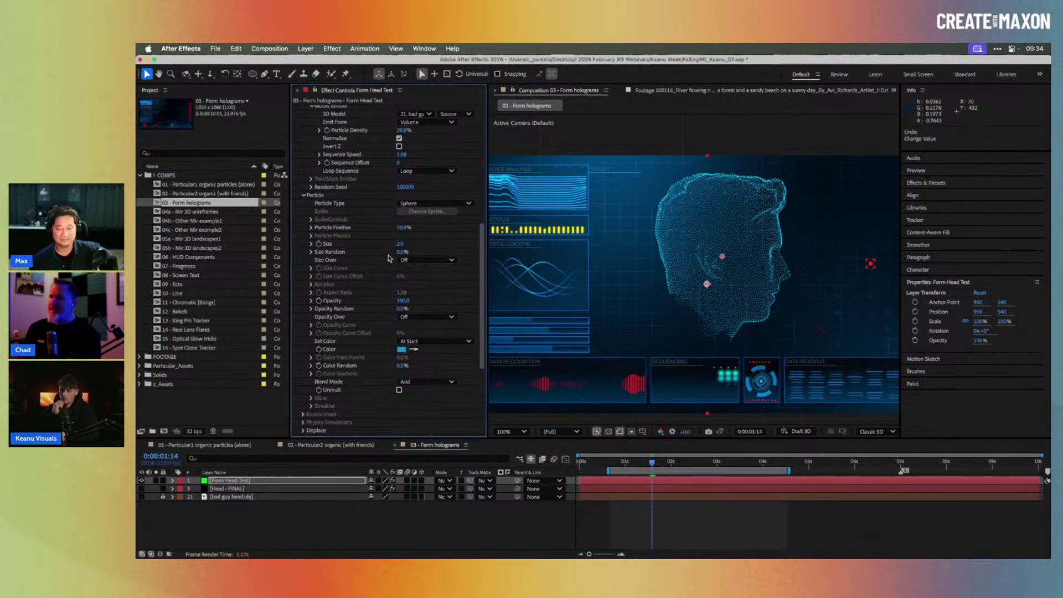
- Set the head's Particle Density to 50%, Size Random to 51% and Opacity Random to 100%
scroll(389, 258, "up", 5)
left_click(409, 189)
key("Return")
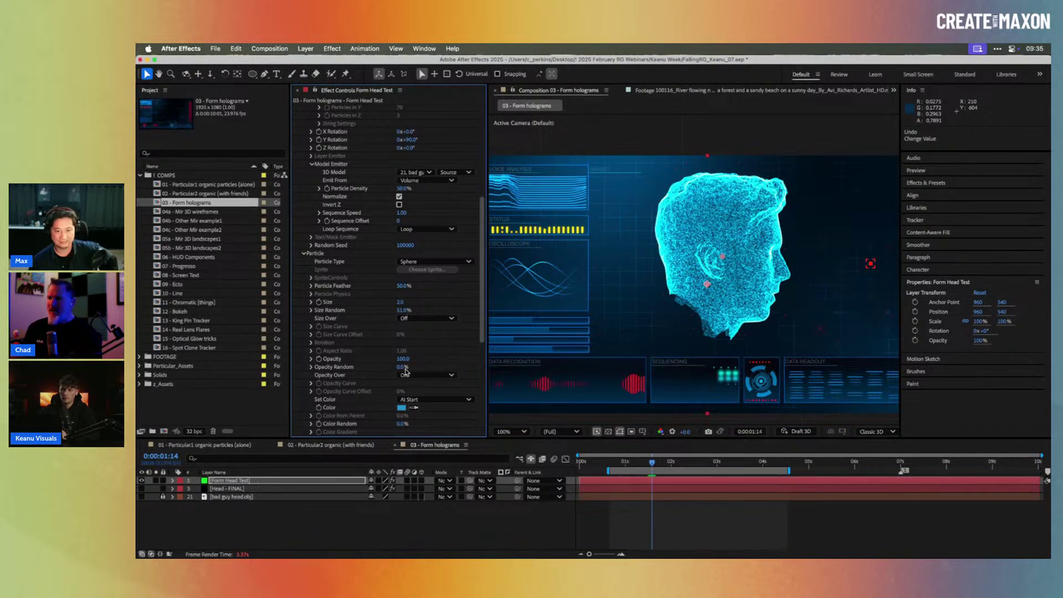
left_click_drag(401, 369, 446, 369)
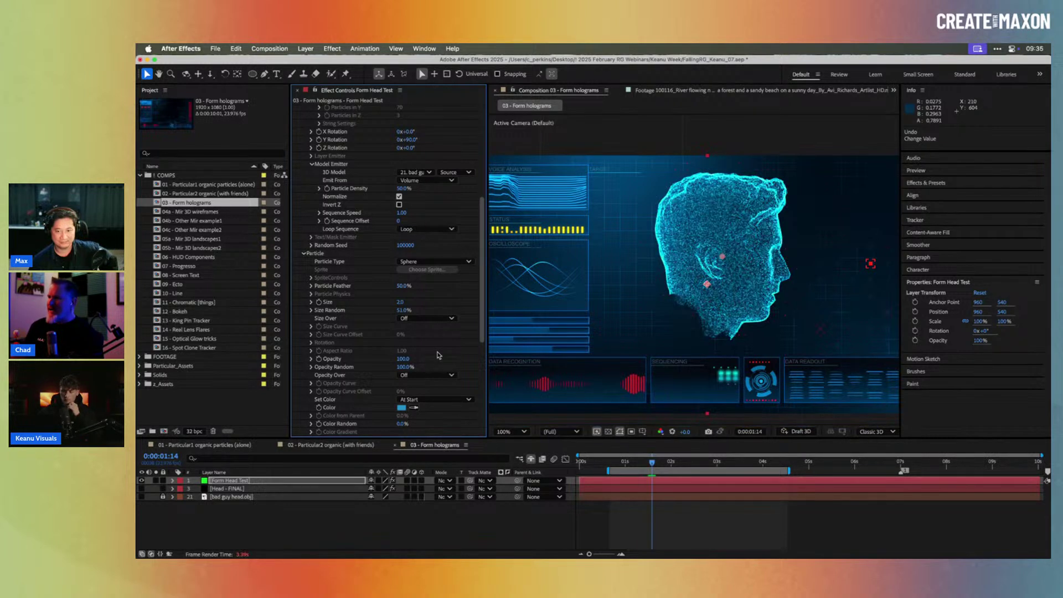
- Expand the Turbulence Field settings under Displace and set TF Affect Opacity to 16
scroll(371, 332, "down", 5)
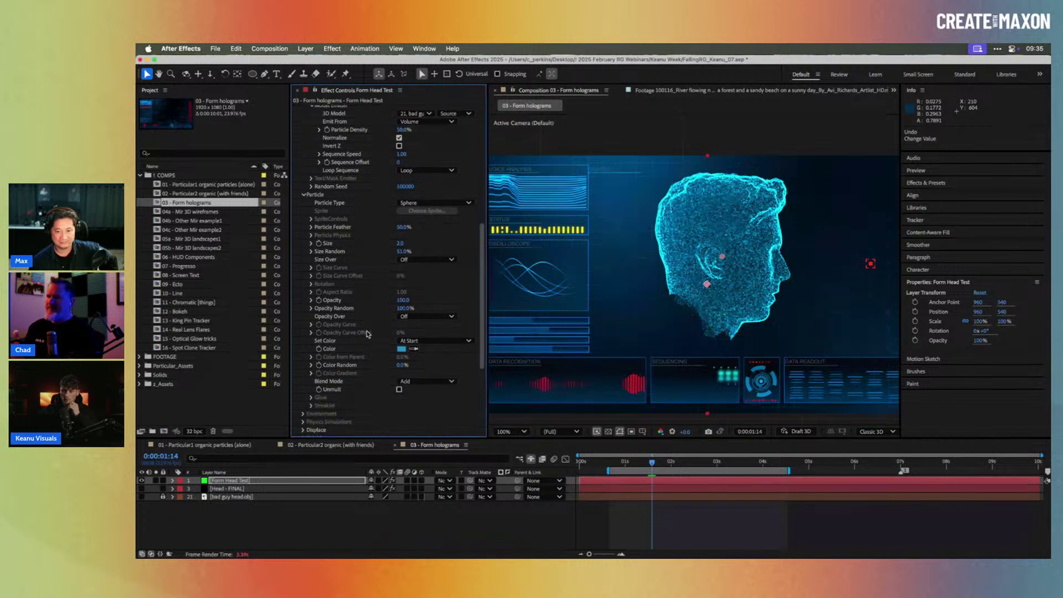
scroll(366, 328, "down", 5)
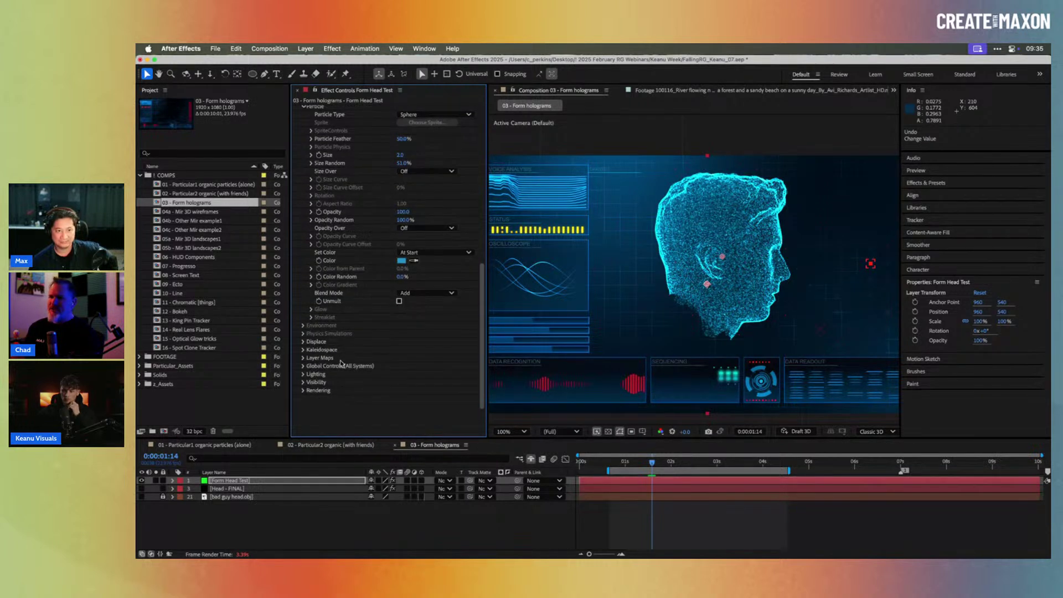
left_click(303, 341)
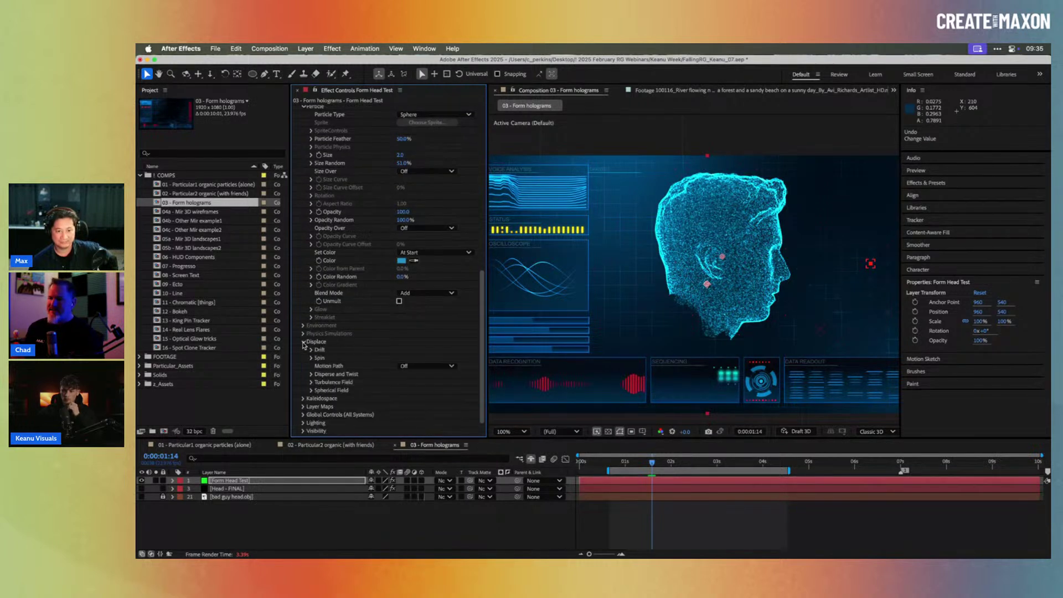
left_click(311, 382)
scroll(332, 360, "down", 5)
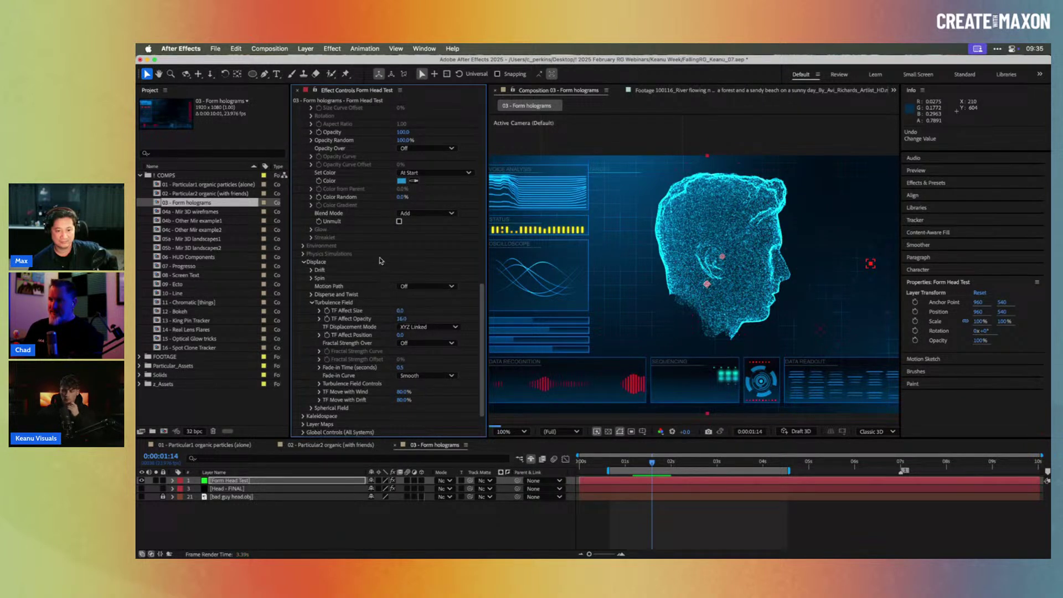
- Set the particles' Opacity Random to 0%
scroll(380, 260, "up", 5)
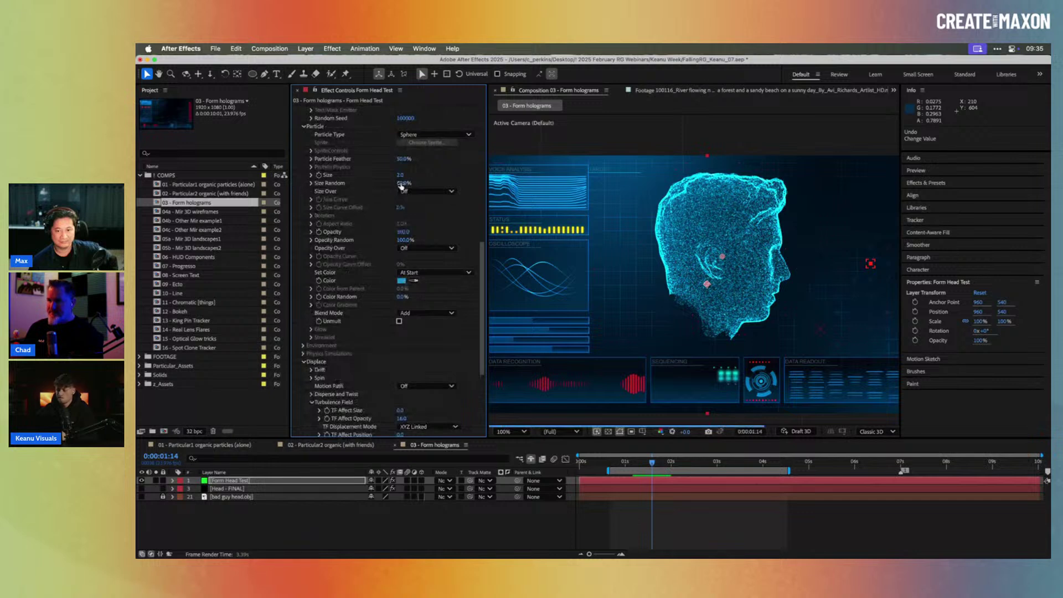
left_click(406, 239)
type("0")
key("Return")
scroll(373, 258, "down", 1)
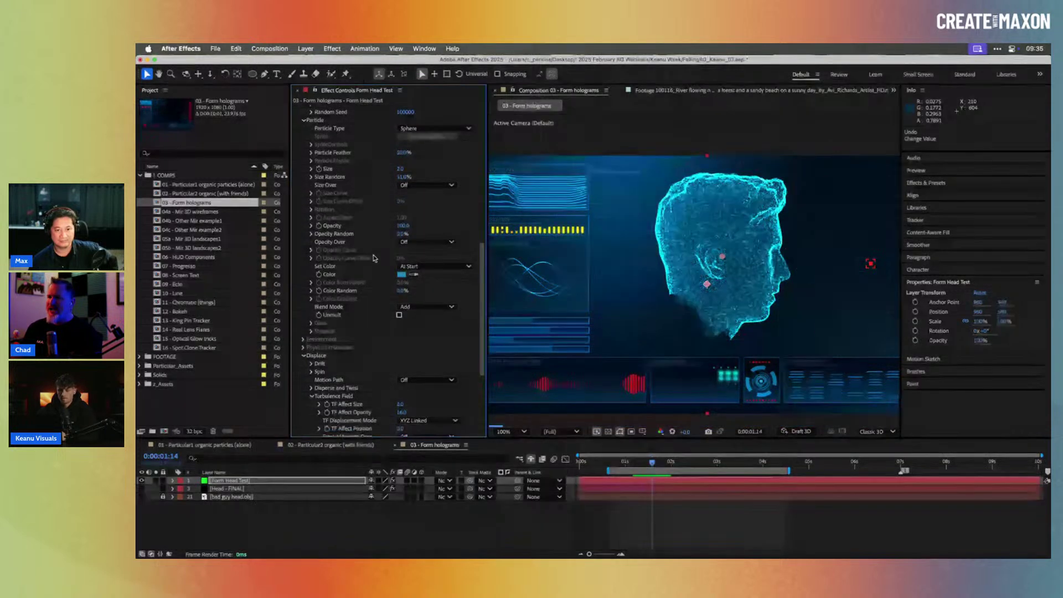
- Set the head's TF Affect Position to 65 in the Turbulence Field settings, and check the displacement at 0:00:01:17
scroll(399, 329, "down", 5)
left_click_drag(399, 329, 402, 330)
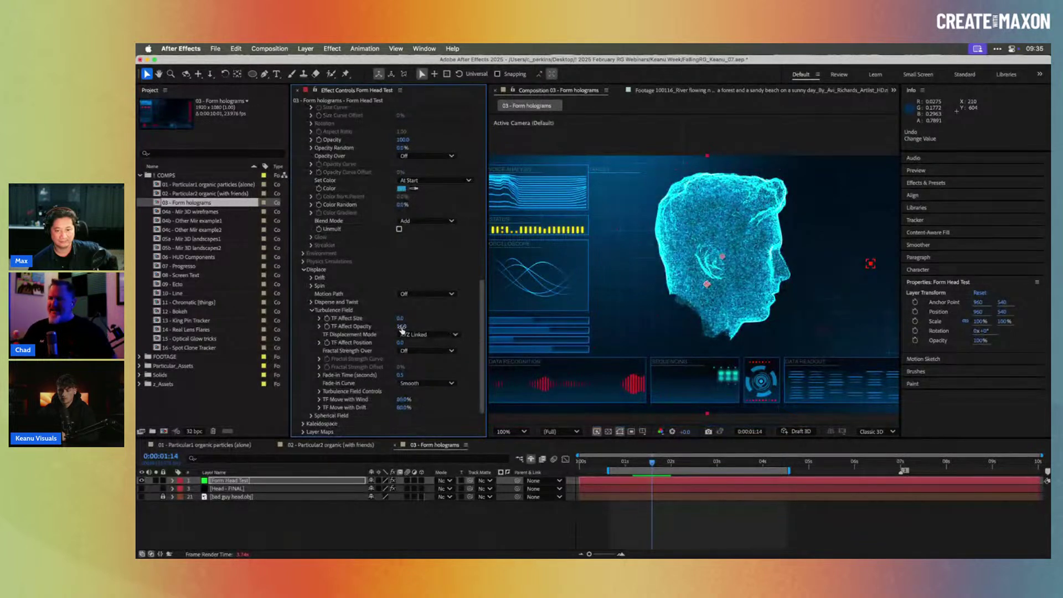
left_click_drag(406, 341, 412, 342)
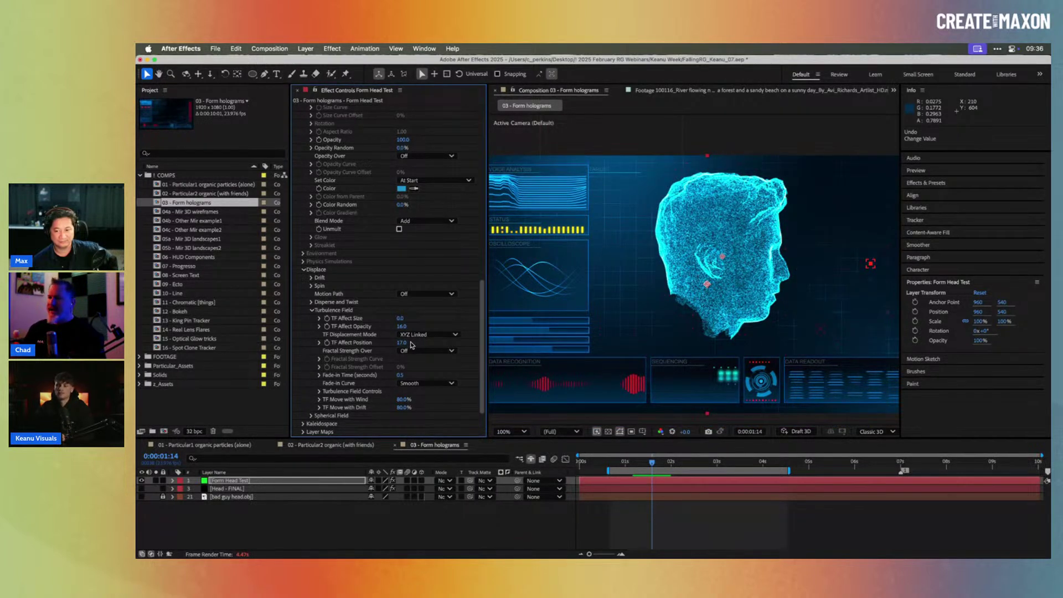
left_click_drag(423, 341, 422, 343)
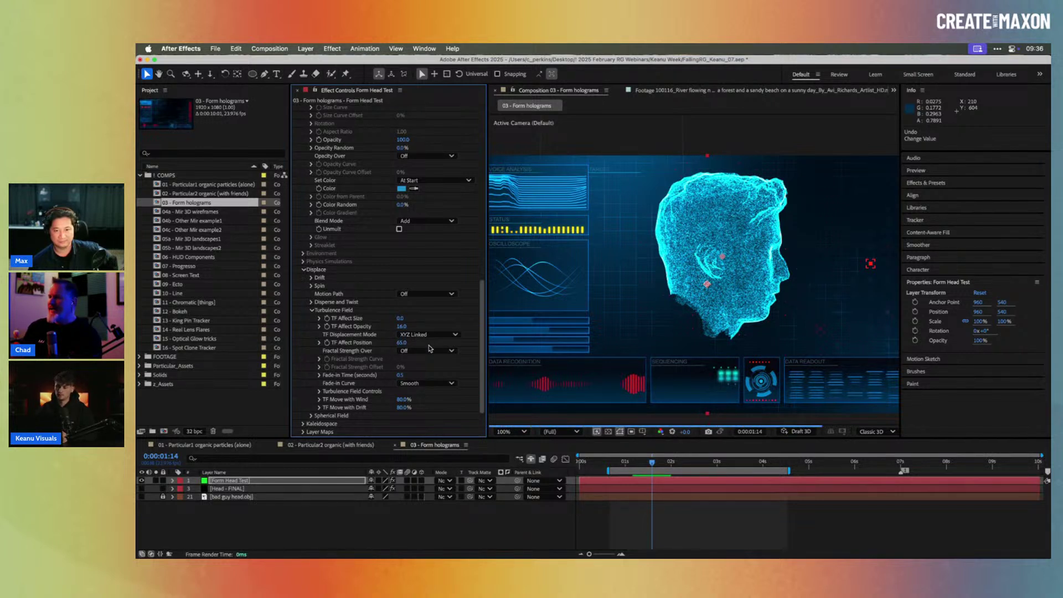
mouse_move(653, 464)
left_mouse_down()
mouse_move(642, 463)
mouse_move(657, 464)
left_mouse_up()
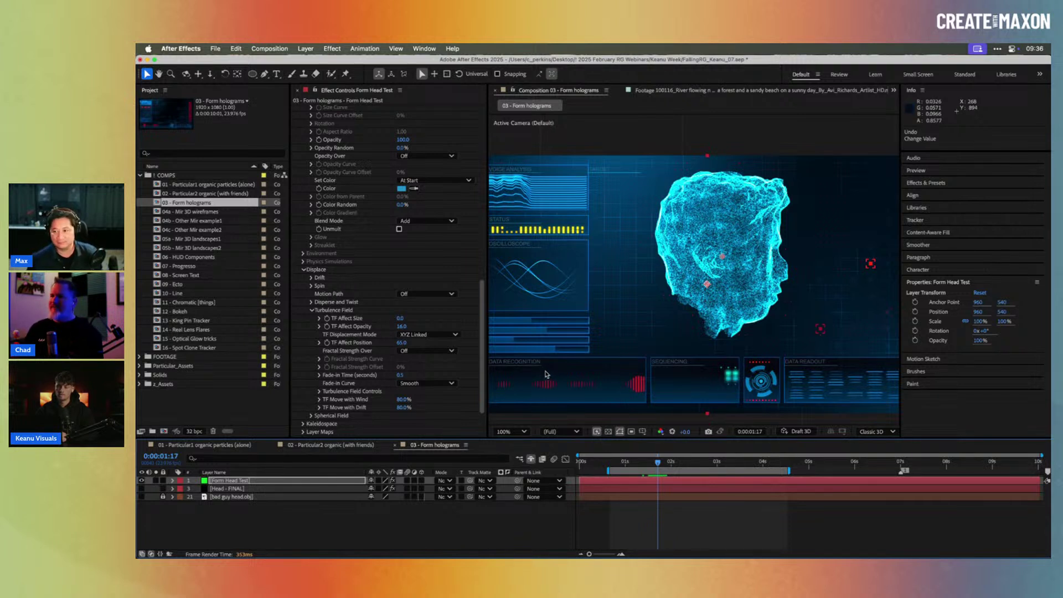
- Set the particle emitter's Y Rotation to 45° in the Form Head Test layer's effect settings
scroll(438, 274, "up", 6)
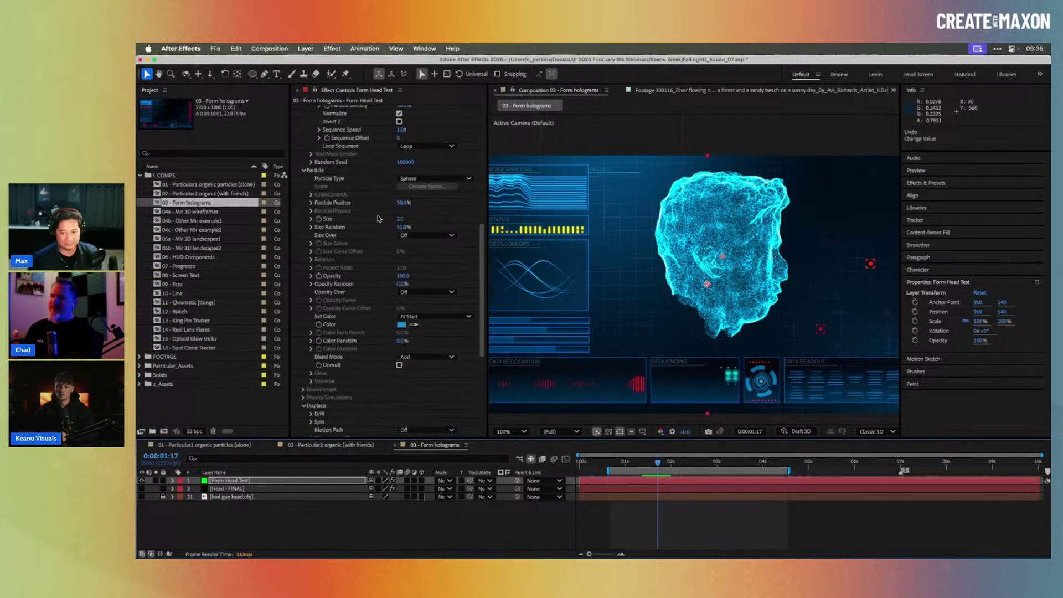
scroll(372, 218, "up", 5)
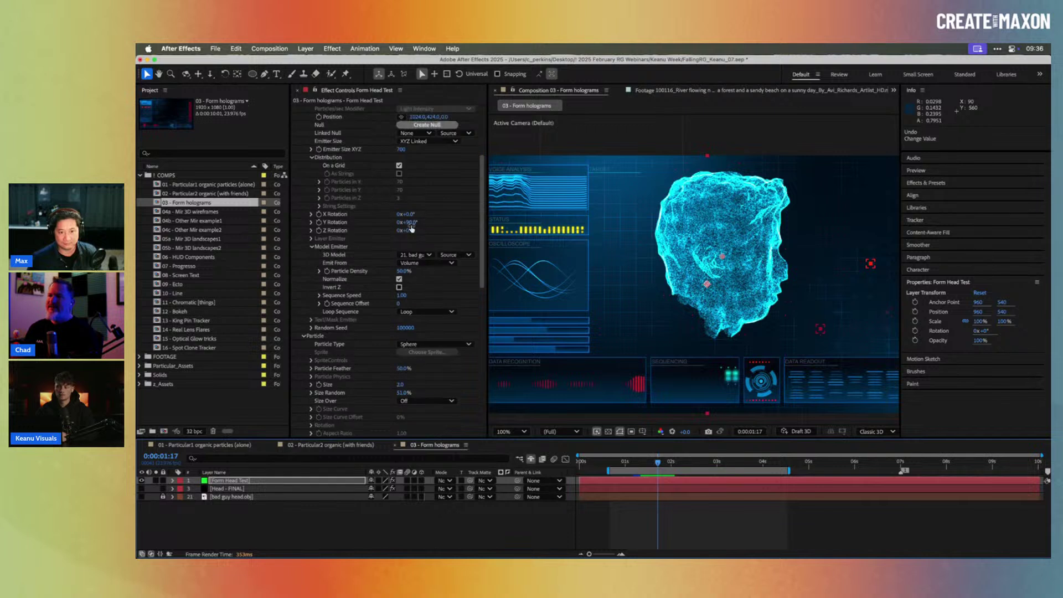
left_click(412, 222)
type("45")
key("Return")
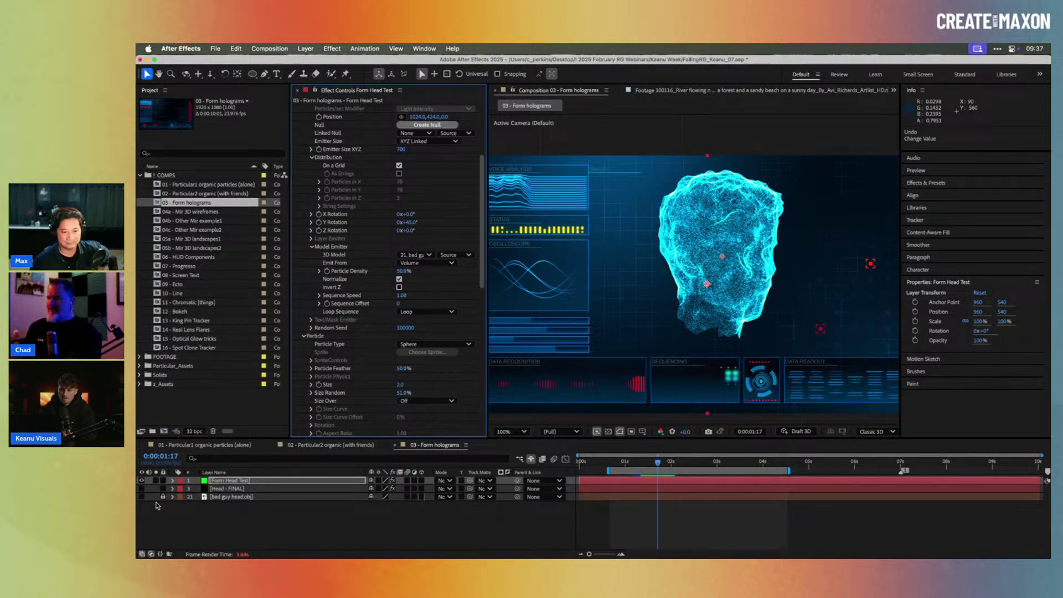
- Solo the Form Head Test layer and add a new camera with default settings to the composition
left_click(531, 460)
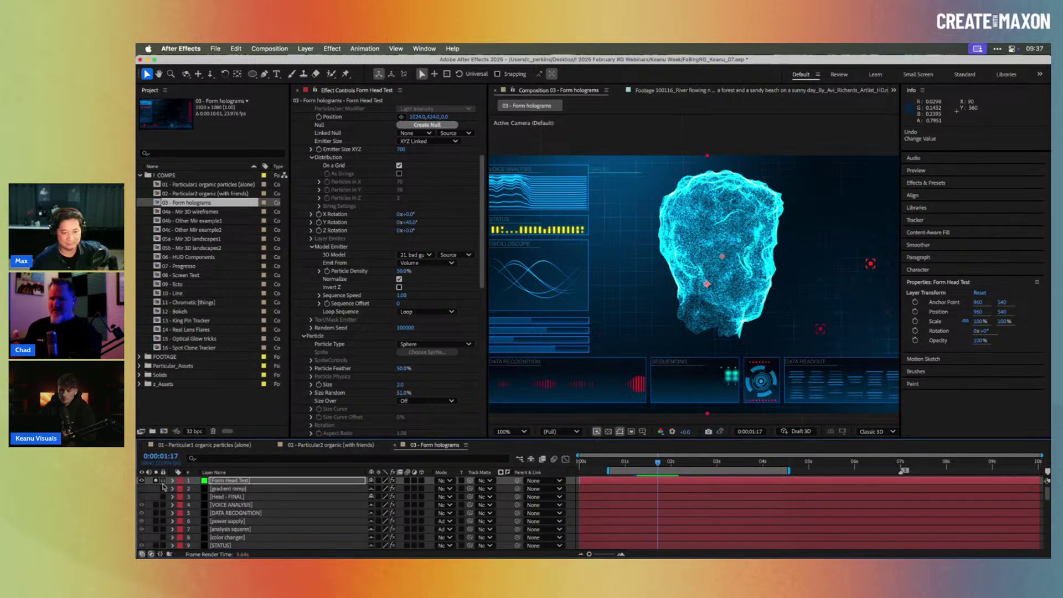
left_click(531, 459)
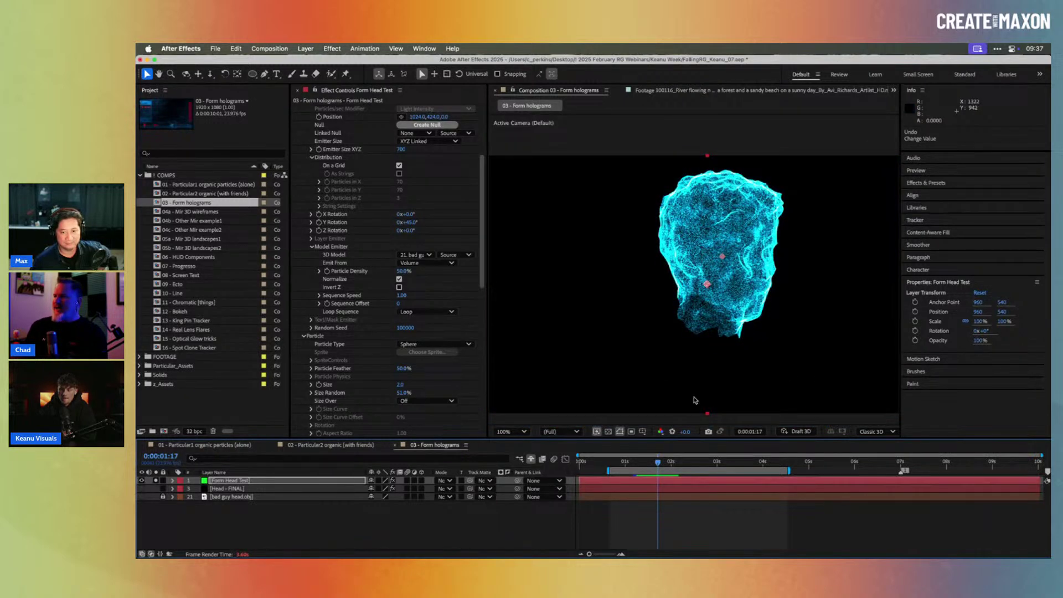
left_click(464, 518)
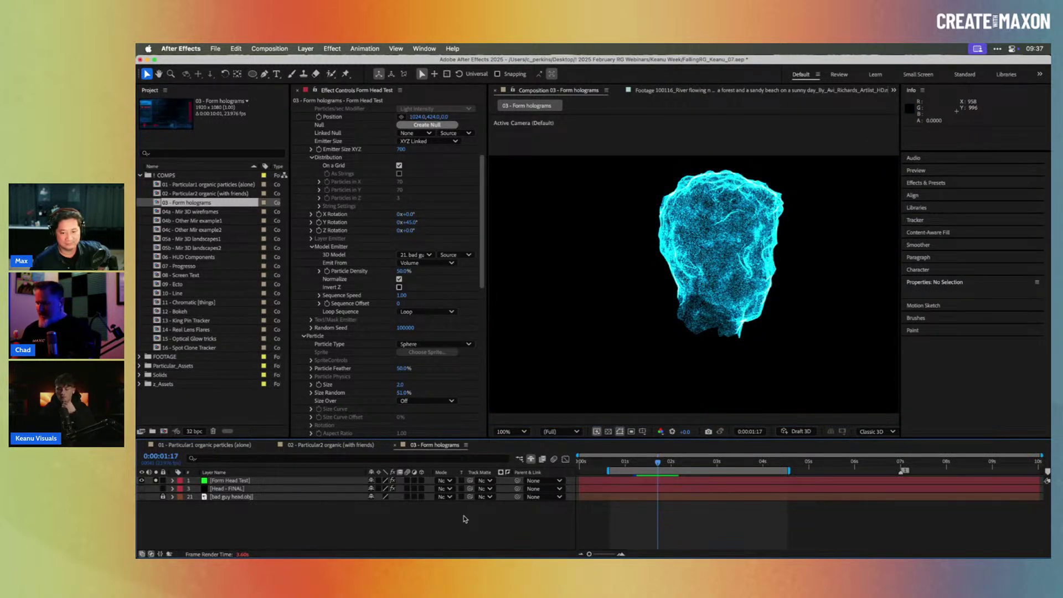
key("super+alt+shift+c")
key("Return")
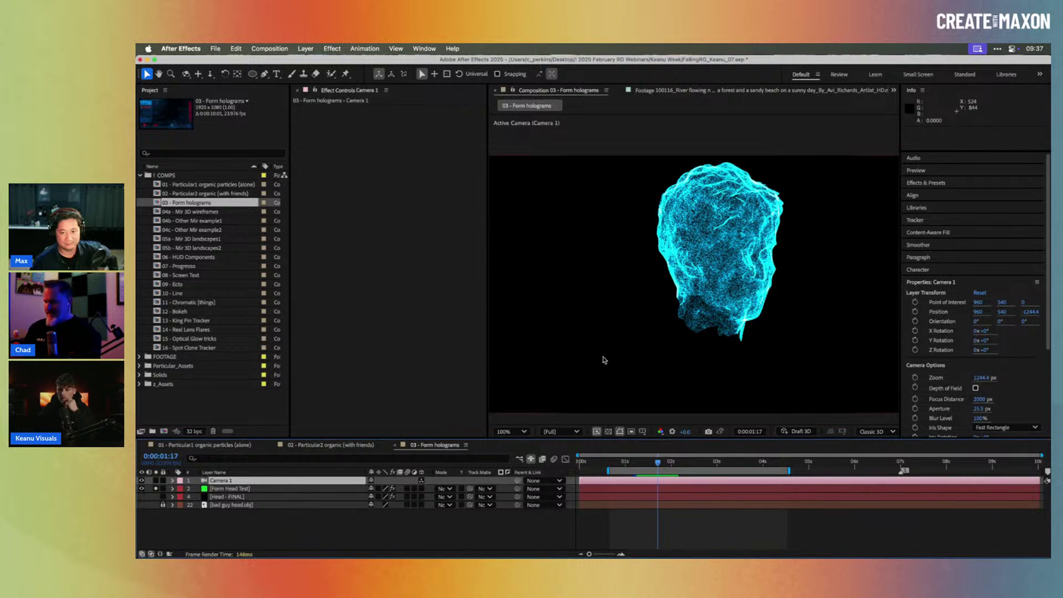
- Orbit the new camera around the particle head to show it from other angles
key("c")
left_click_drag(704, 252, 640, 252)
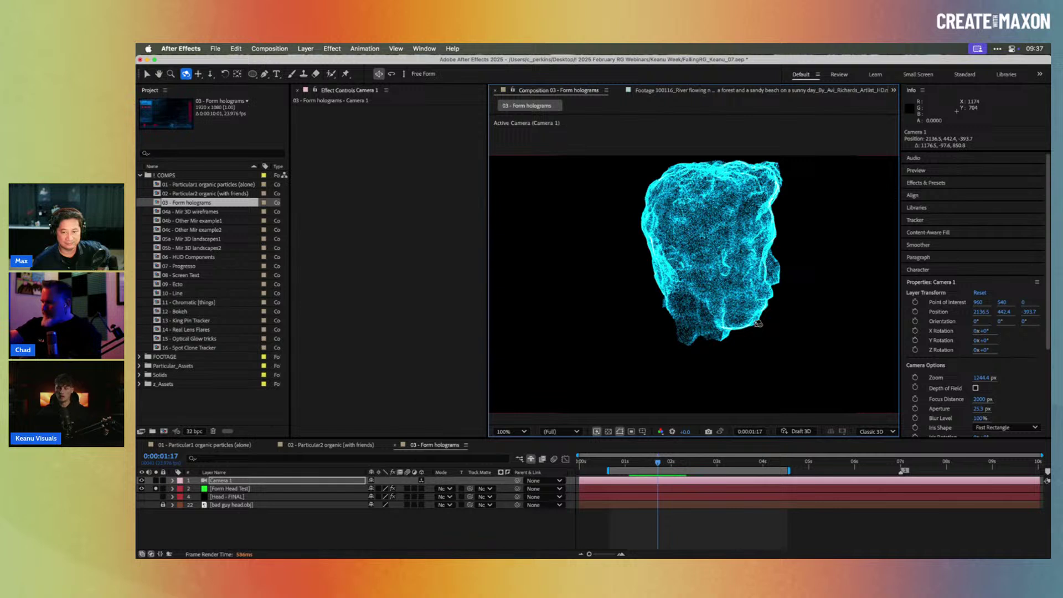
left_click_drag(759, 323, 741, 279)
scroll(741, 279, "up", 3)
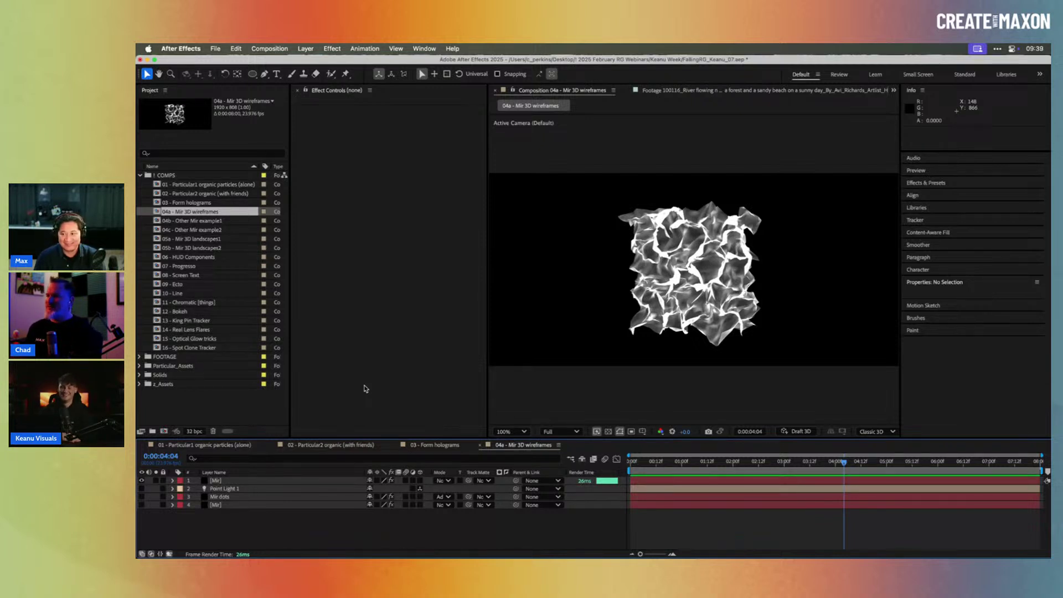
- Select the top Mir layer in the 04a - Mir 3D wireframes composition and go to 0:00:02:20 at 200% magnification
left_click(249, 480)
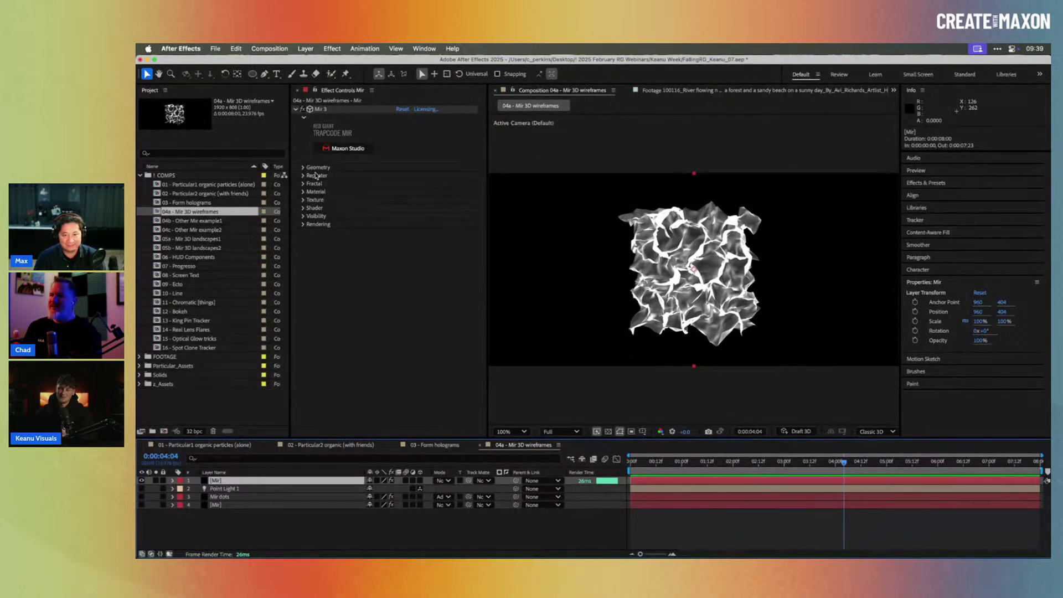
left_click_drag(642, 463, 775, 471)
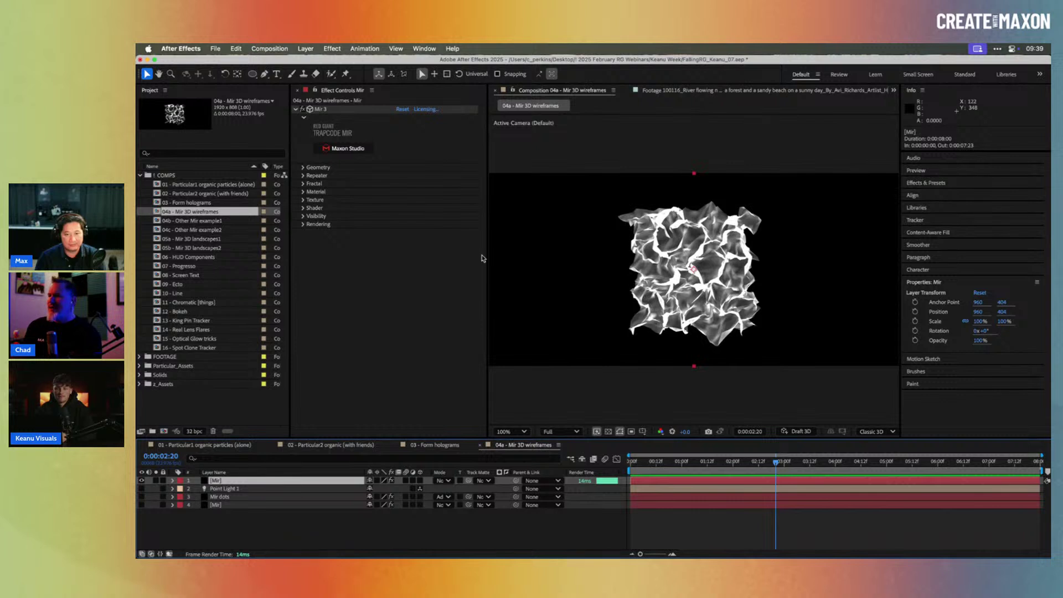
key("period")
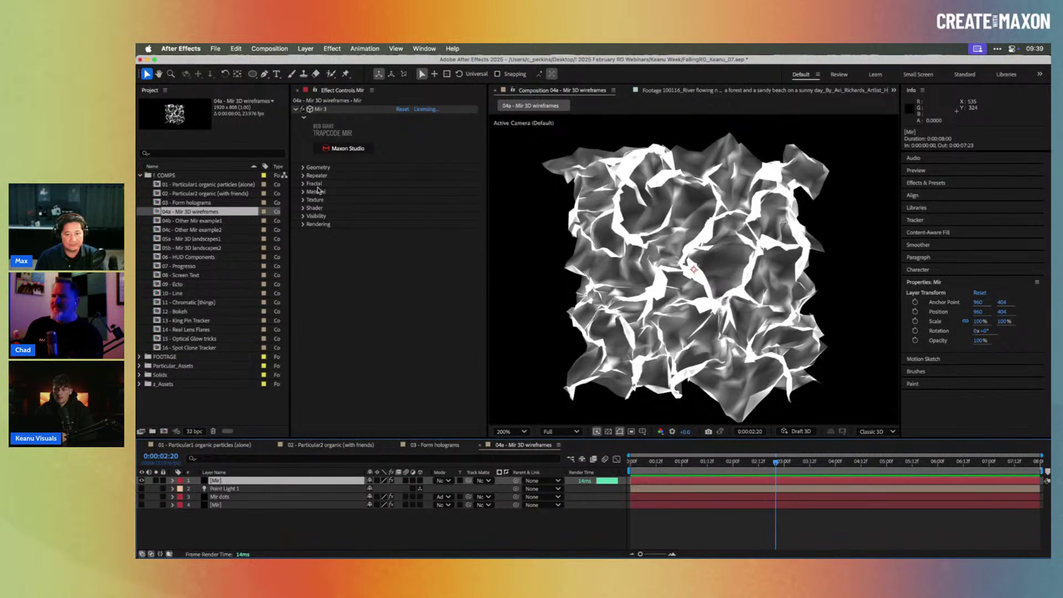
- Expand the Mir Geometry settings, review the Base Geometry options, and set Vertices X to 111 and Vertices Y to 97
left_click(304, 168)
left_click(426, 176)
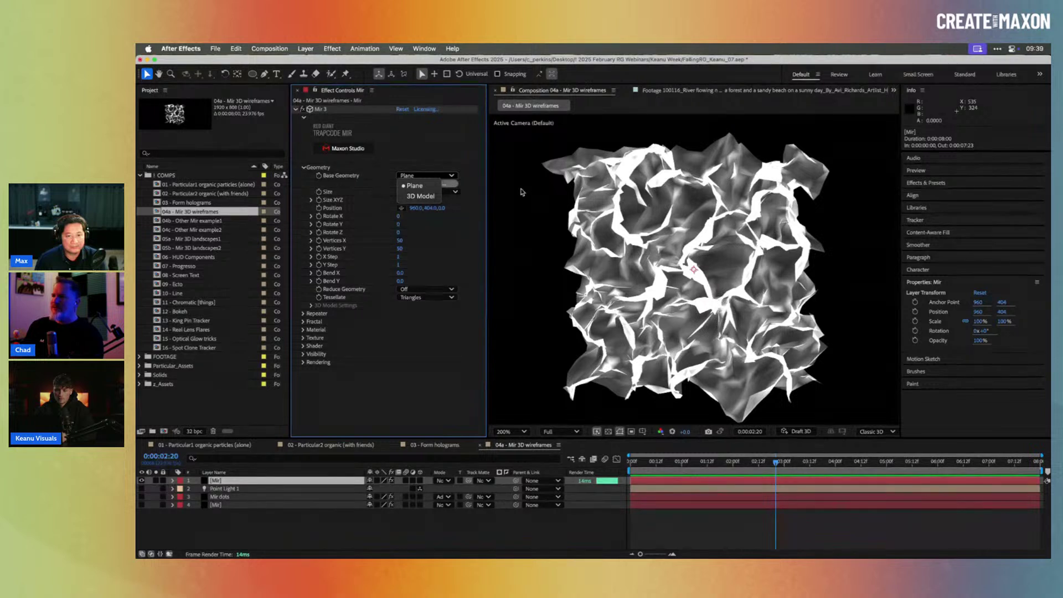
left_click(471, 183)
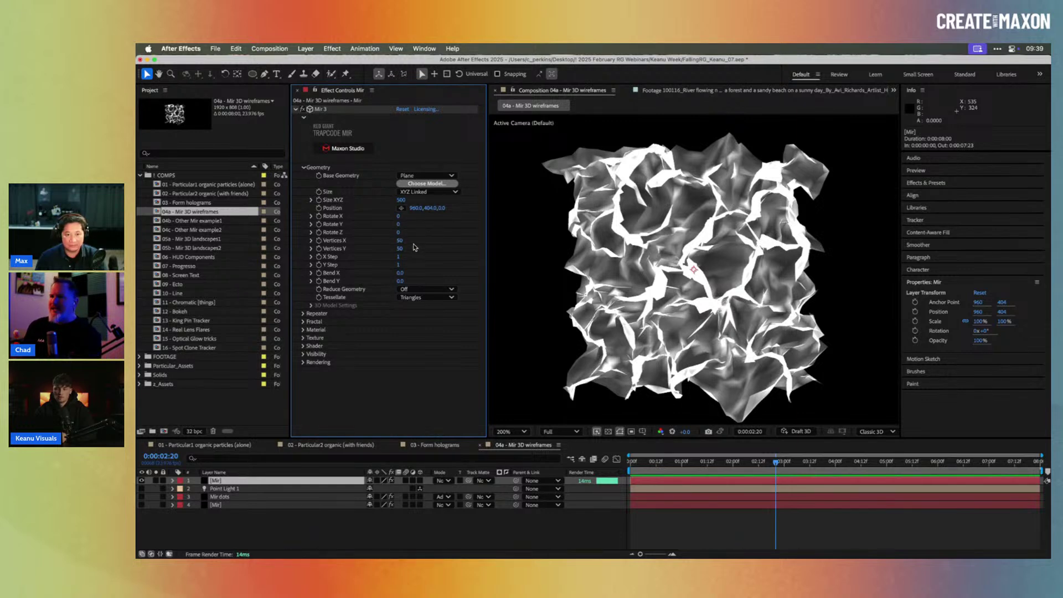
left_click_drag(400, 245, 403, 249)
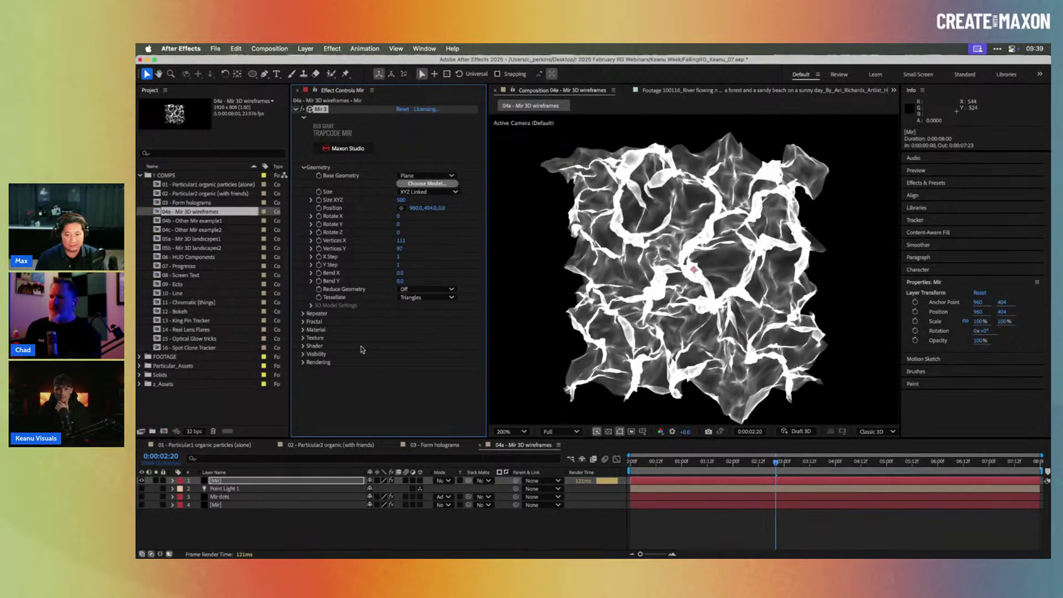
- Set the Mir effect's Shader to Smooth and make the Point Light 1 layer visible
left_click(303, 345)
scroll(354, 348, "down", 2)
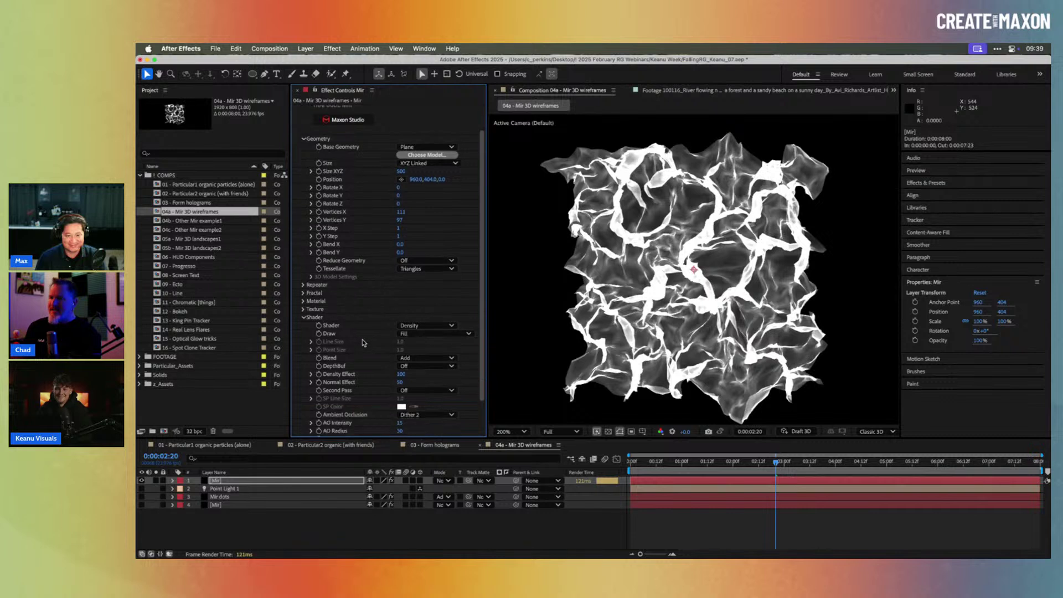
left_click(427, 326)
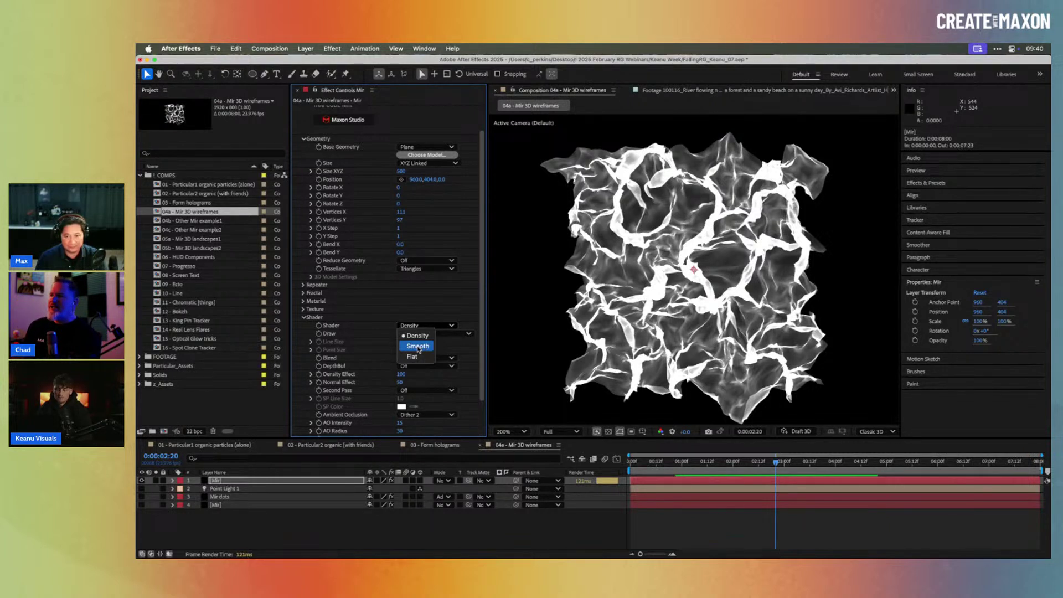
left_click(418, 347)
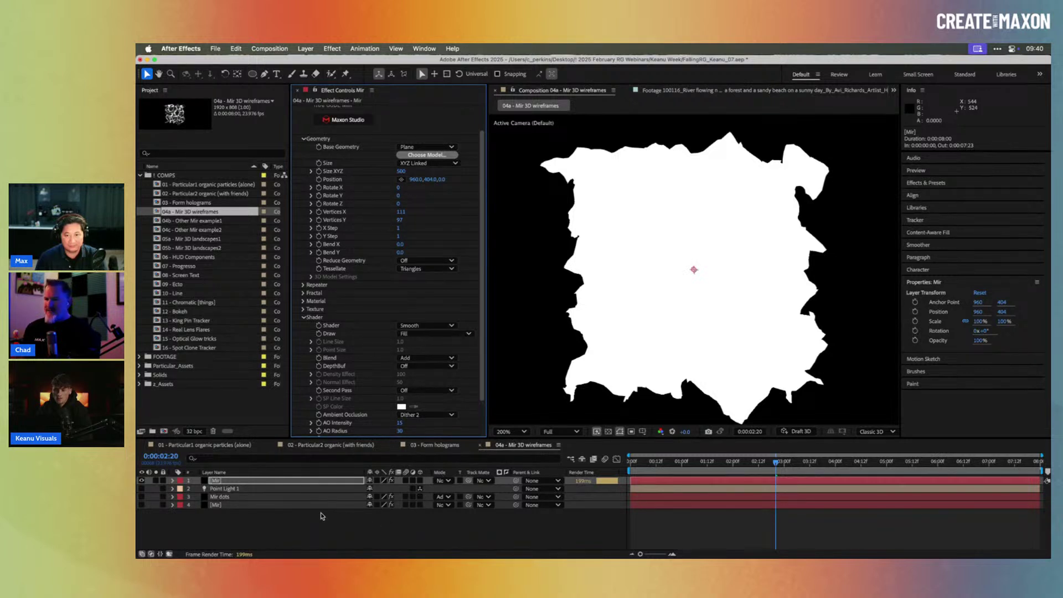
left_click(142, 488)
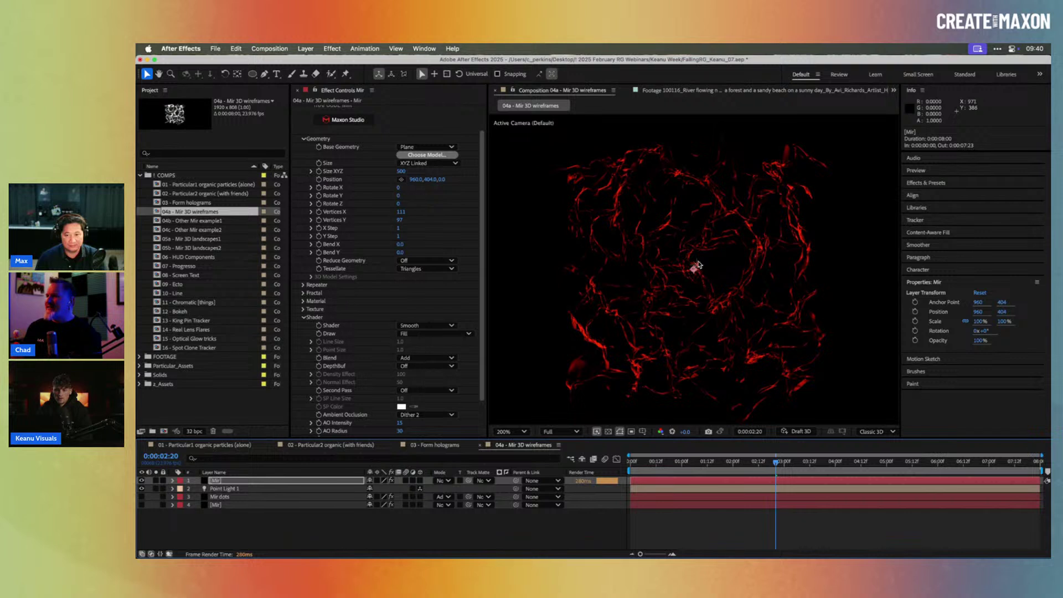
- Try moving Point Light 1 off the mesh's centre to about 1269.9, 328.2, 363.7 and inspect the lit surface up close
left_click(694, 267)
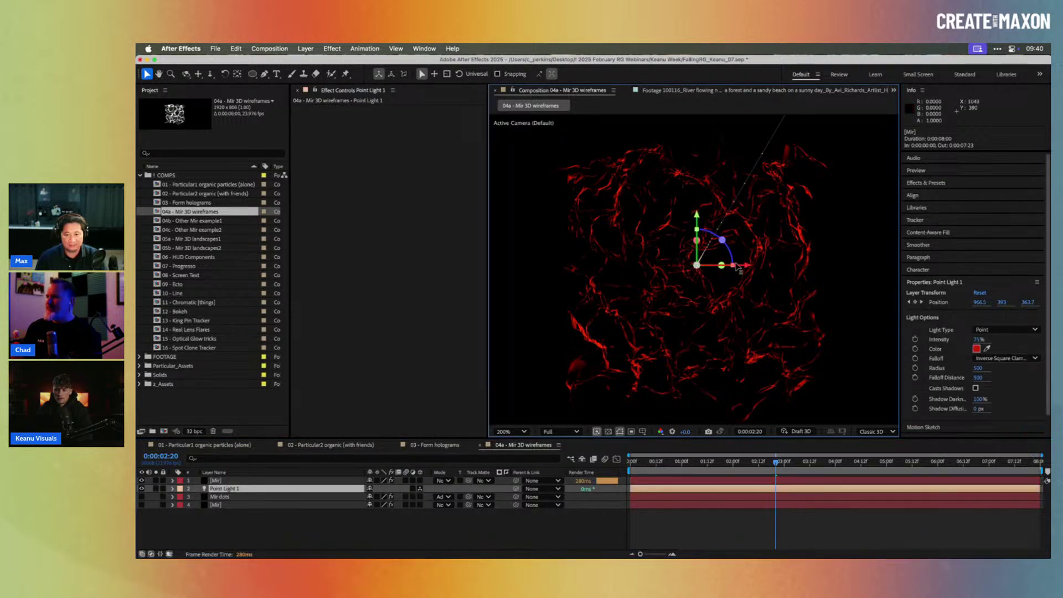
left_click_drag(746, 266, 826, 241)
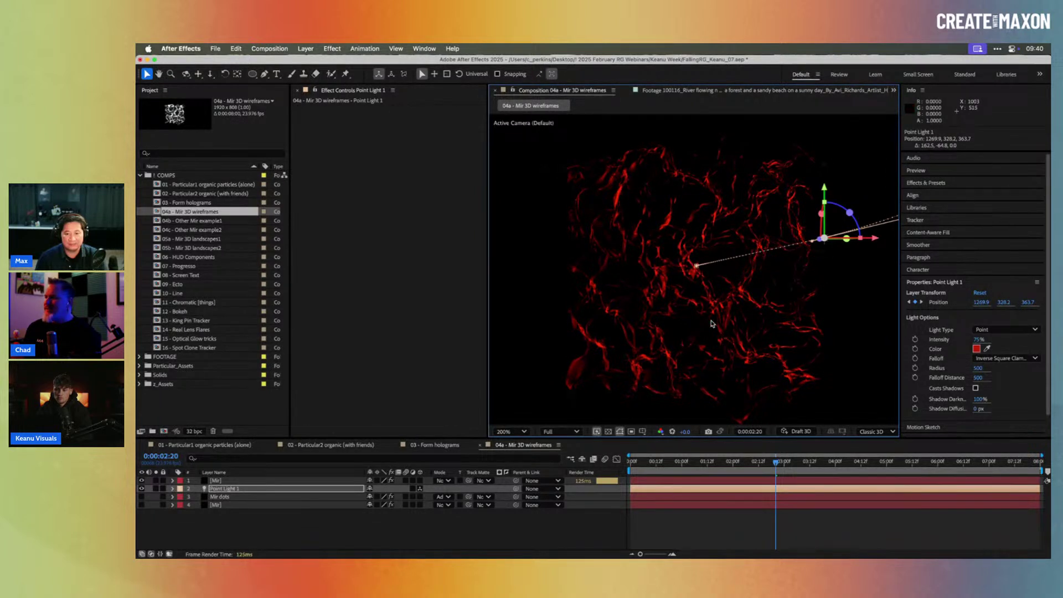
key("period")
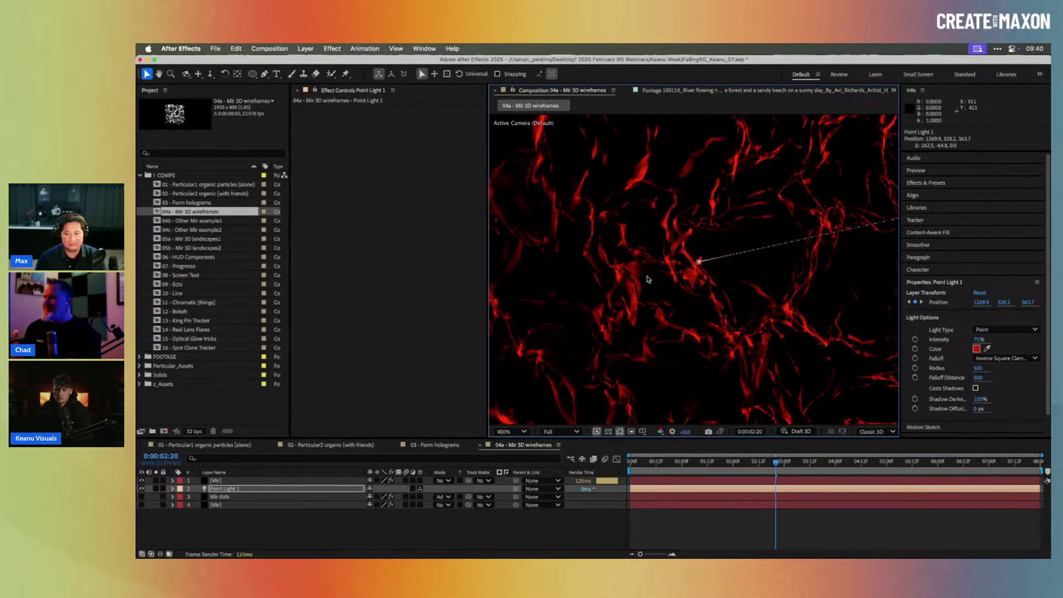
- Try the Normal Blend mode in the Mir shader, and undo both the blend change and the light's move
left_click(290, 480)
scroll(333, 376, "down", 1)
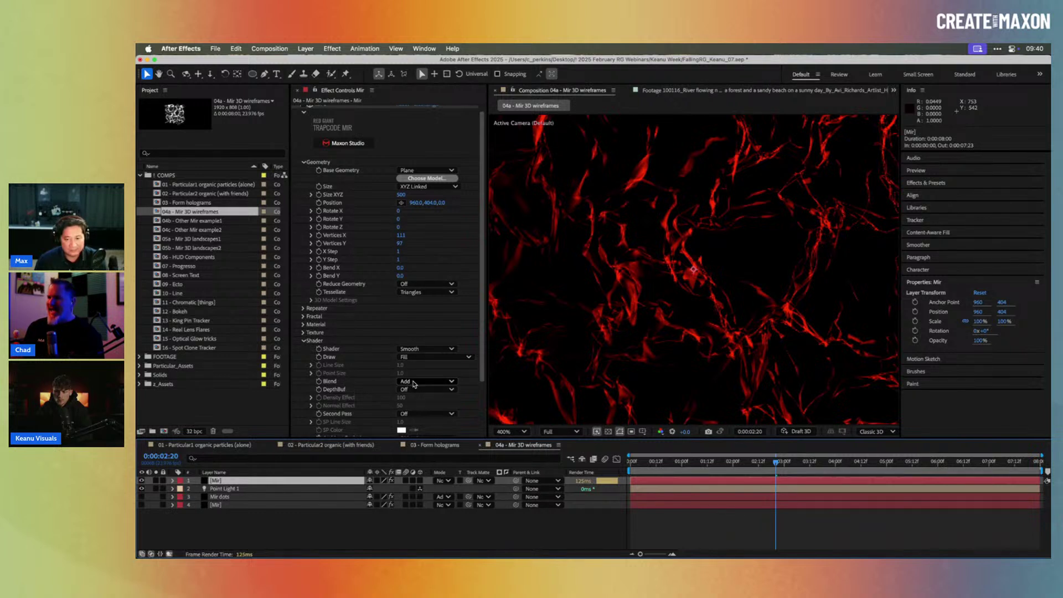
left_click(412, 383)
left_click(417, 401)
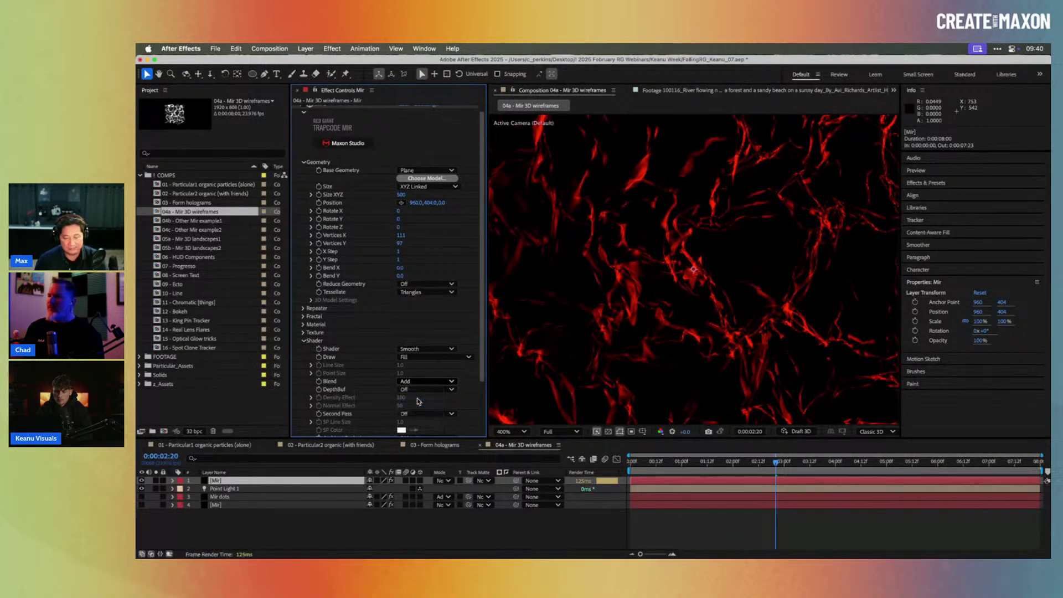
key("comma")
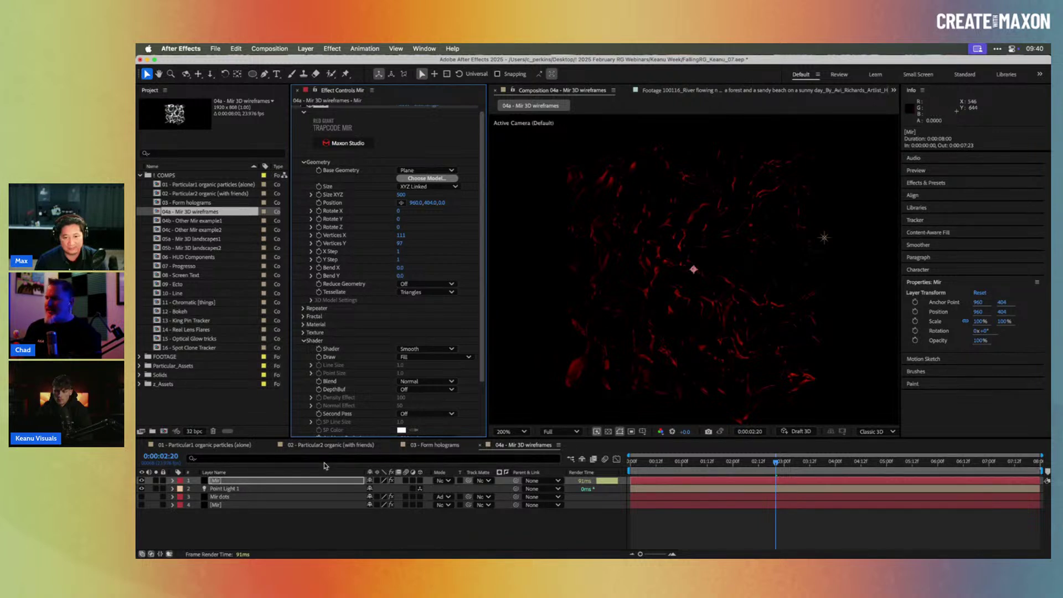
key("super+Down")
key("super+z")
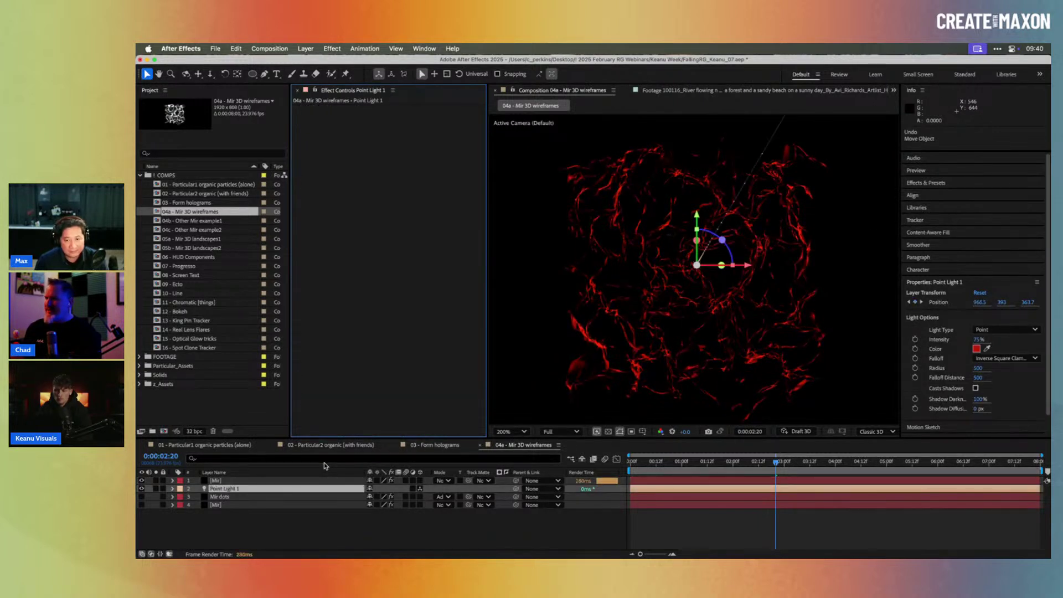
- Reselect the top Mir layer and review the available Shader types, keeping Smooth
left_click(240, 482)
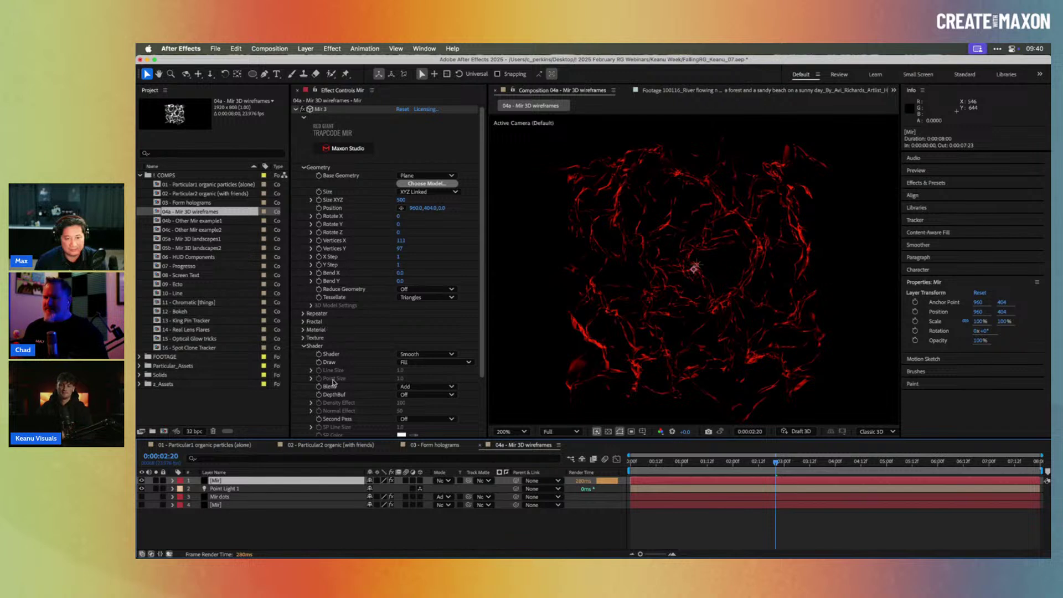
scroll(380, 369, "down", 2)
left_click(416, 326)
left_click(382, 323)
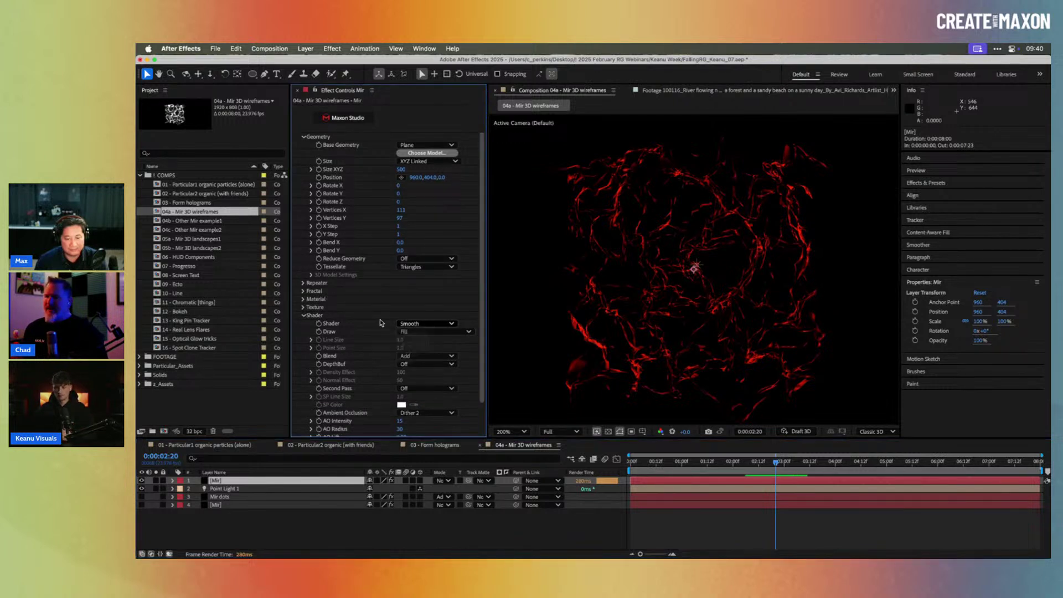
- Try the Wireframe Draw mode on the Mir surface and switch it back to Fill
left_click(424, 332)
key("Escape")
key("Down")
left_click(423, 331)
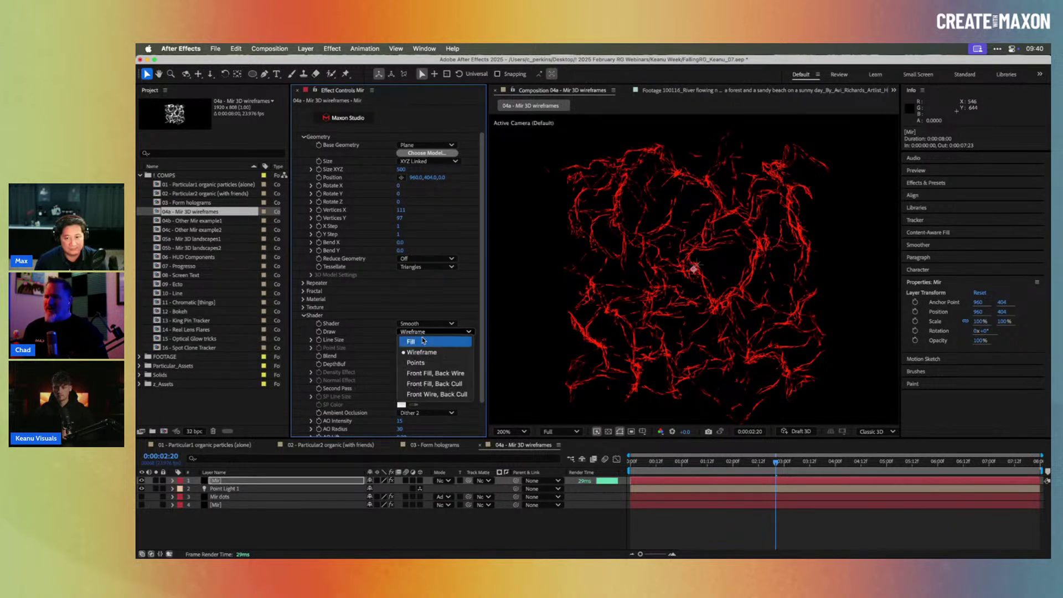
left_click(420, 339)
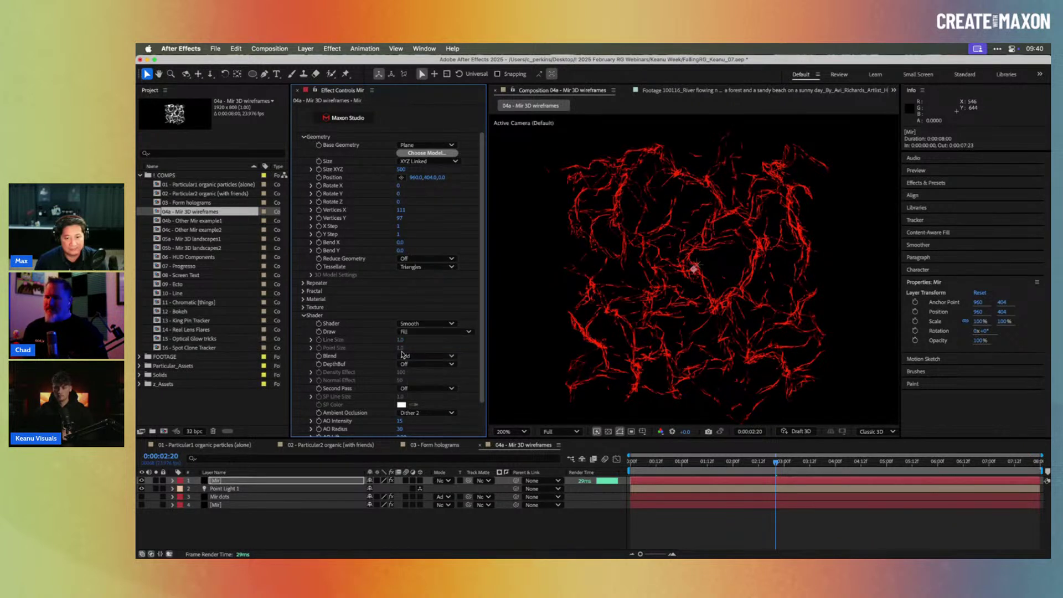
- Set the Mir shader's Second Pass to Wireframe
left_click(435, 388)
left_click(427, 412)
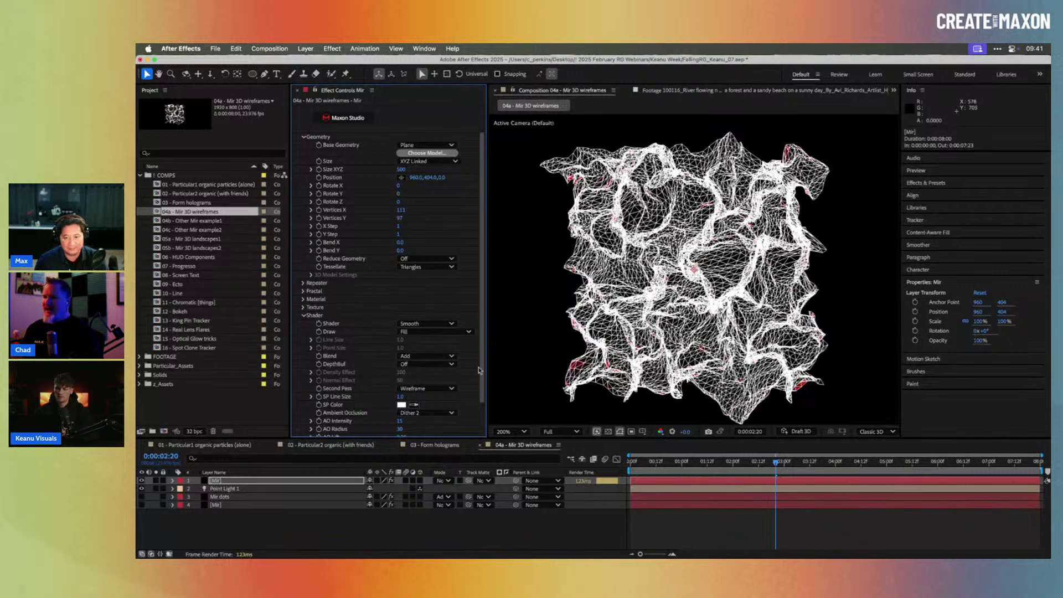
- Set the top Mir surface's Fractal Evolution to 63
left_click(303, 292)
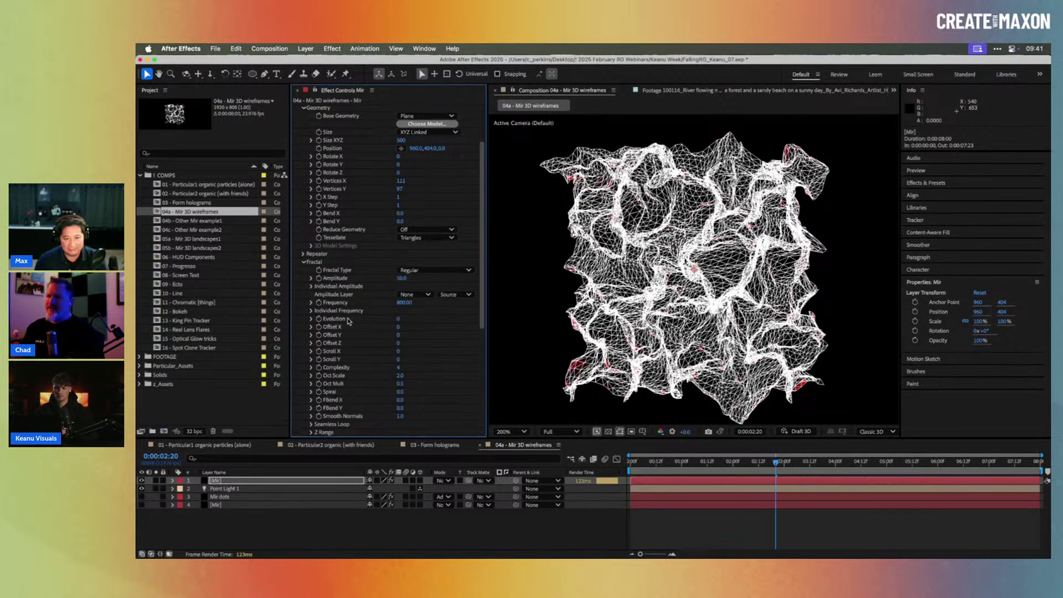
mouse_move(399, 319)
left_mouse_down()
mouse_move(423, 316)
mouse_move(392, 317)
mouse_move(421, 312)
mouse_move(408, 315)
left_mouse_up()
- Browse Mir's 3D model library from the C4D models through the Geometry and Custom sets, and close it without choosing a model
scroll(360, 285, "up", 3)
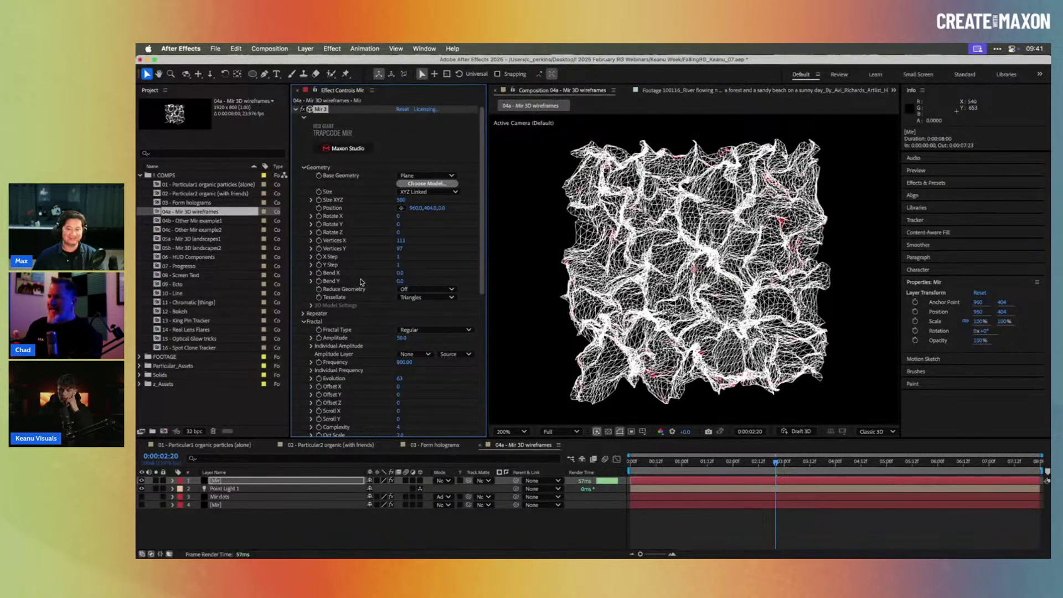
left_click(422, 184)
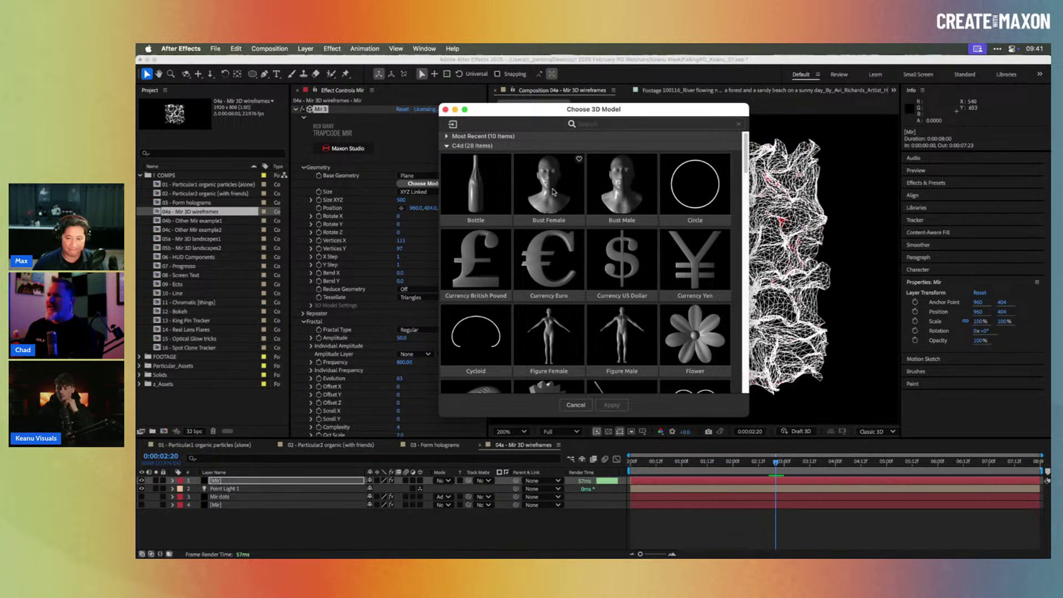
scroll(622, 223, "down", 3)
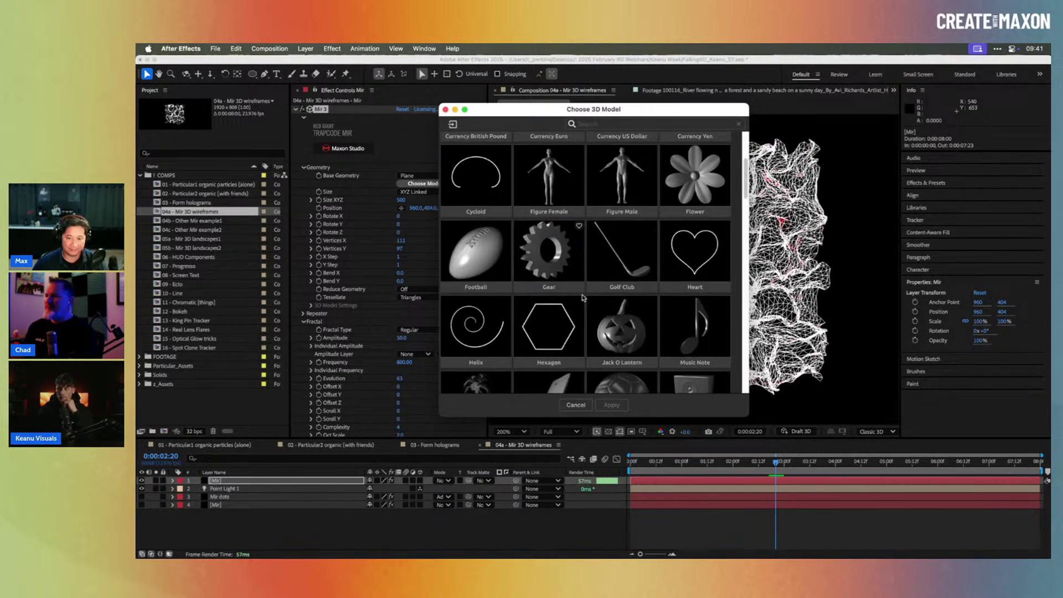
scroll(598, 283, "down", 1)
scroll(617, 227, "down", 3)
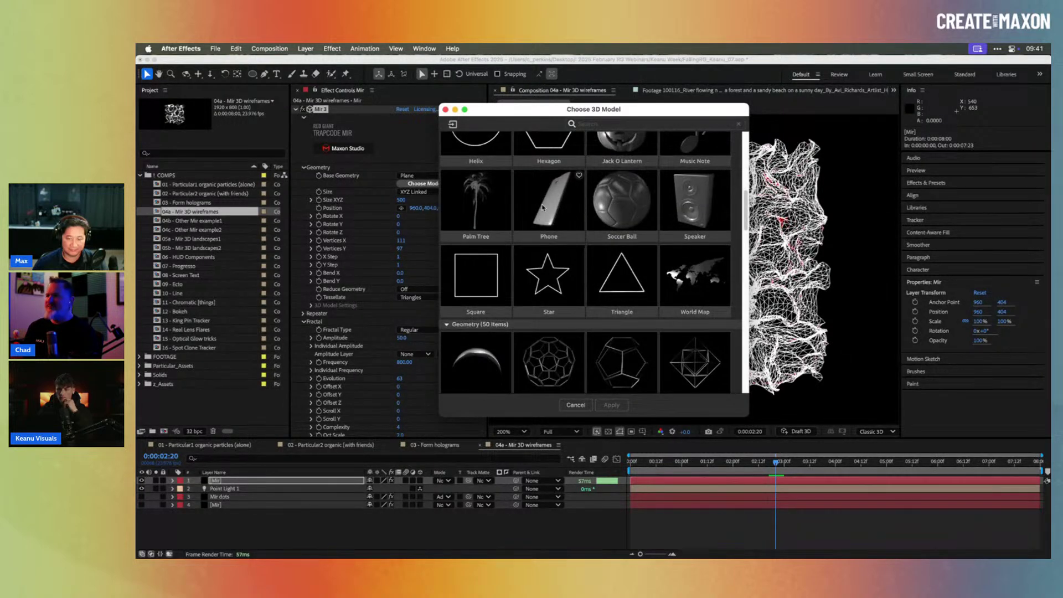
scroll(542, 208, "down", 8)
scroll(616, 264, "down", 10)
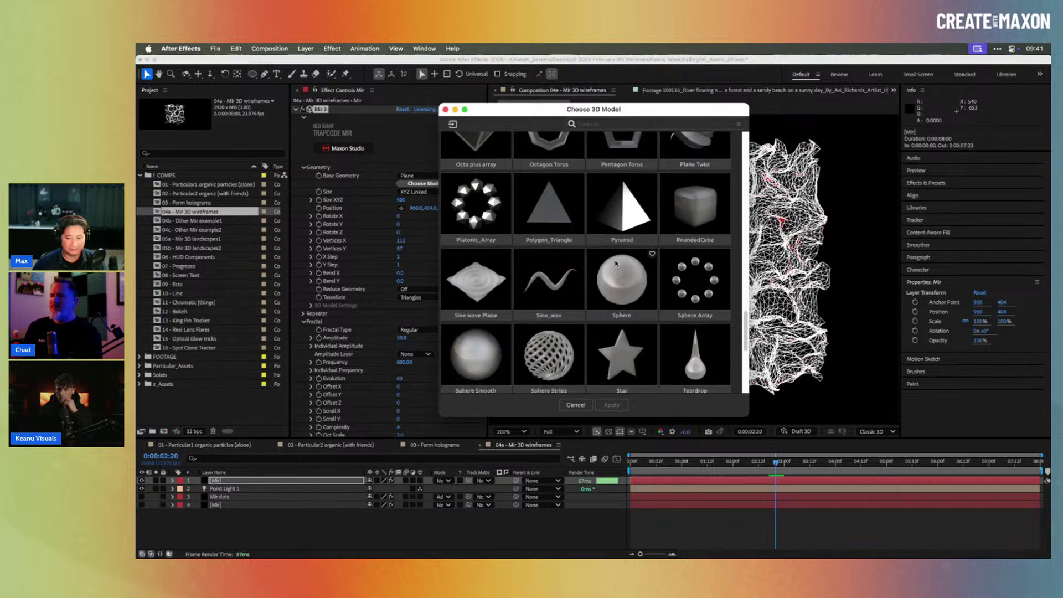
scroll(616, 264, "down", 3)
scroll(615, 260, "down", 6)
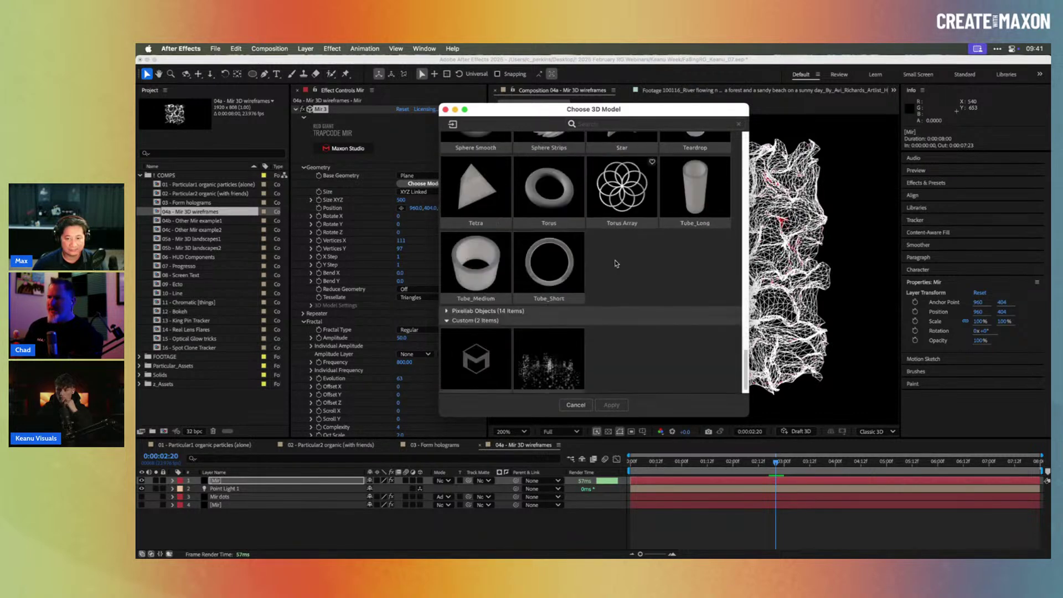
scroll(615, 264, "up", 8)
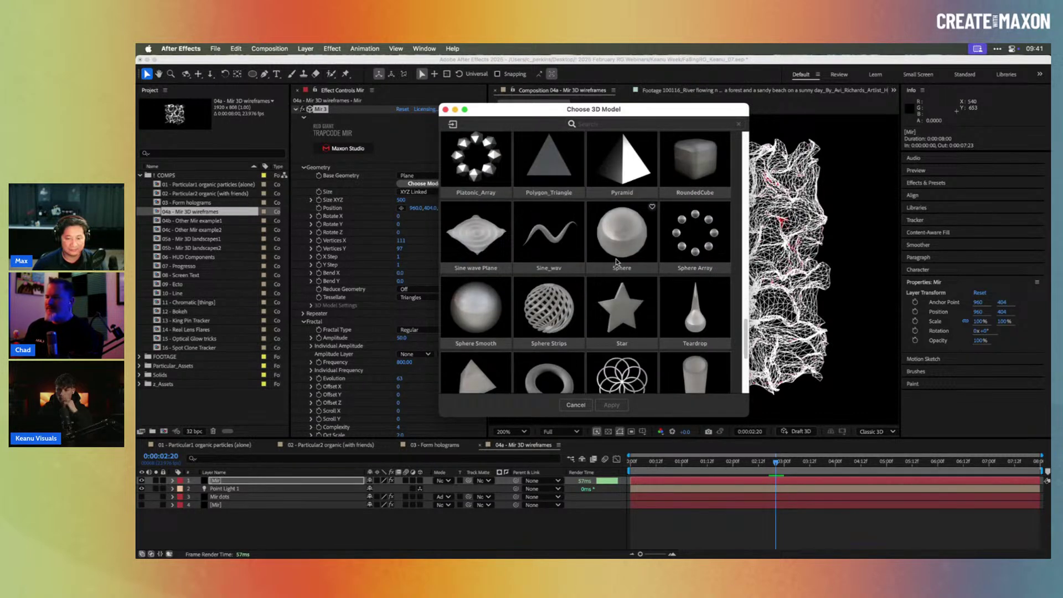
scroll(616, 262, "down", 3)
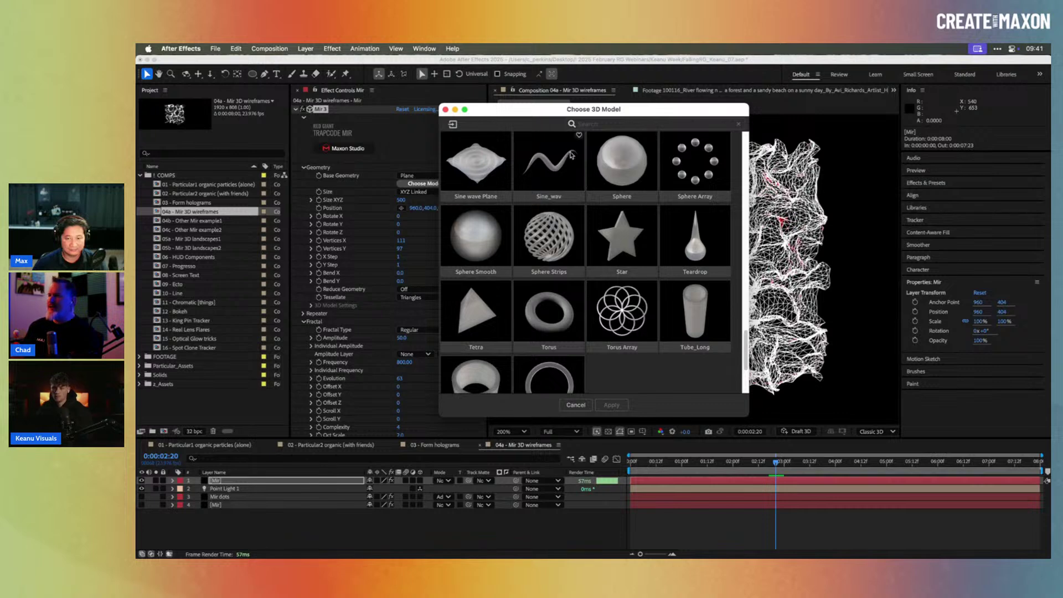
left_click(576, 405)
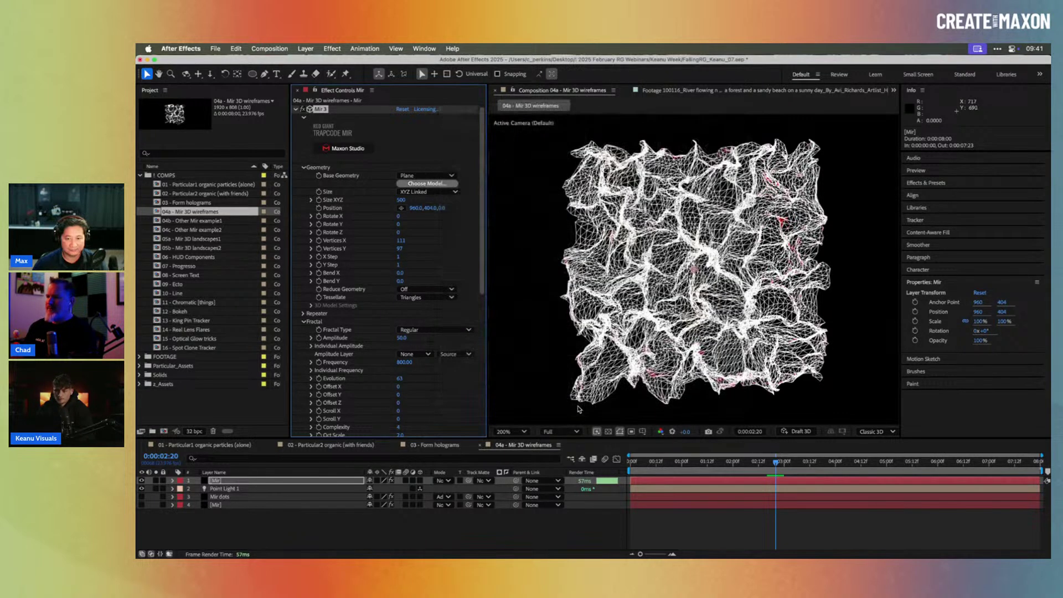
- Hide the top Mir layer, show the bottom Mir layer instead, and scrub its tunnel animation to 0:00:03:23
left_click(141, 481)
left_click_drag(142, 488, 142, 505)
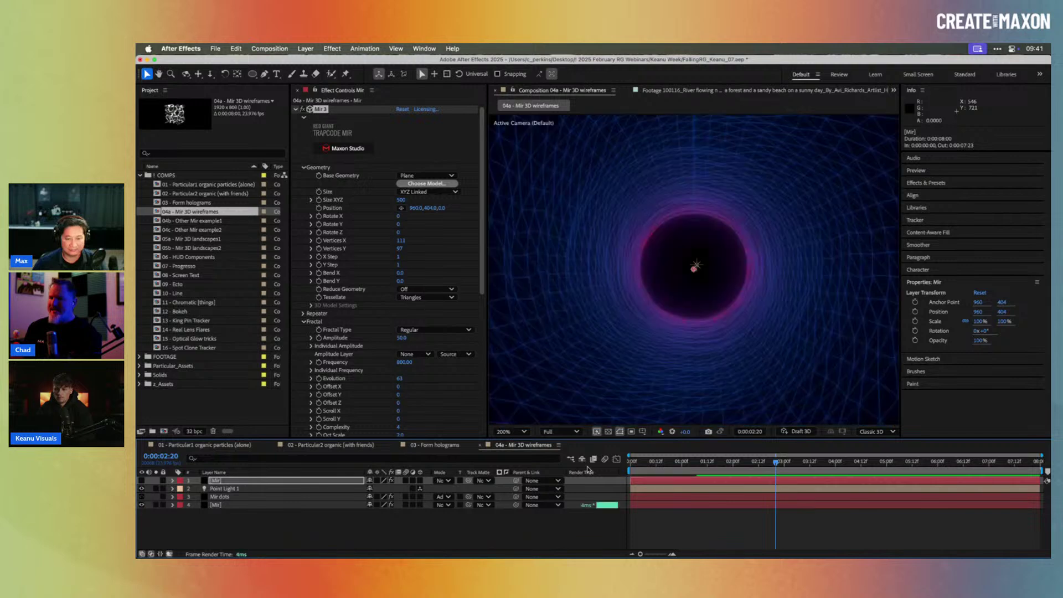
left_click_drag(677, 465, 833, 461)
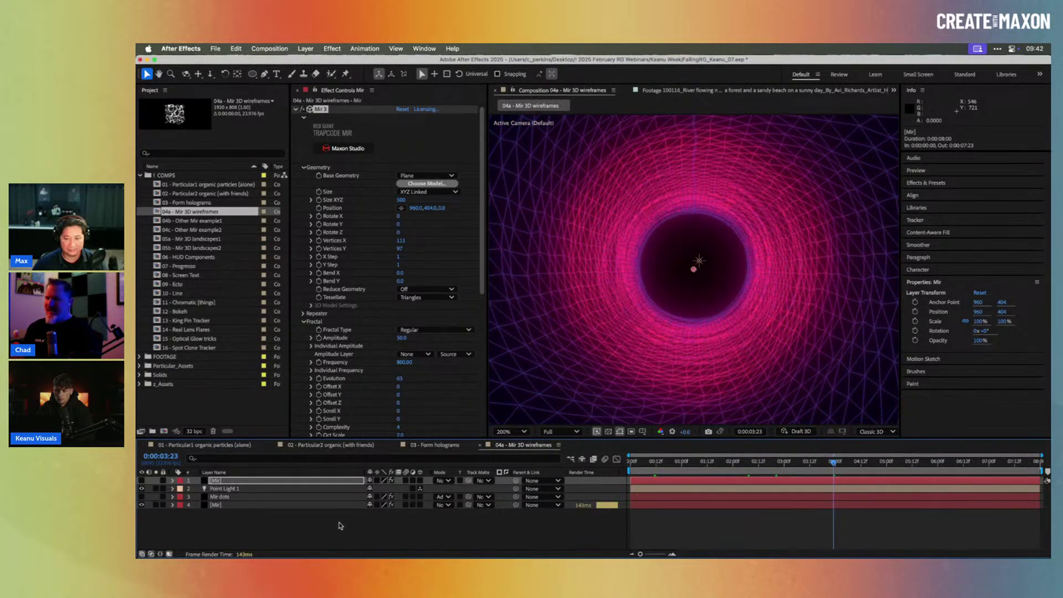
- Add a Two-Node Camera with the Custom preset to the wireframe tunnel comp and orbit it slightly around the tunnel
key("super+alt+shift+c")
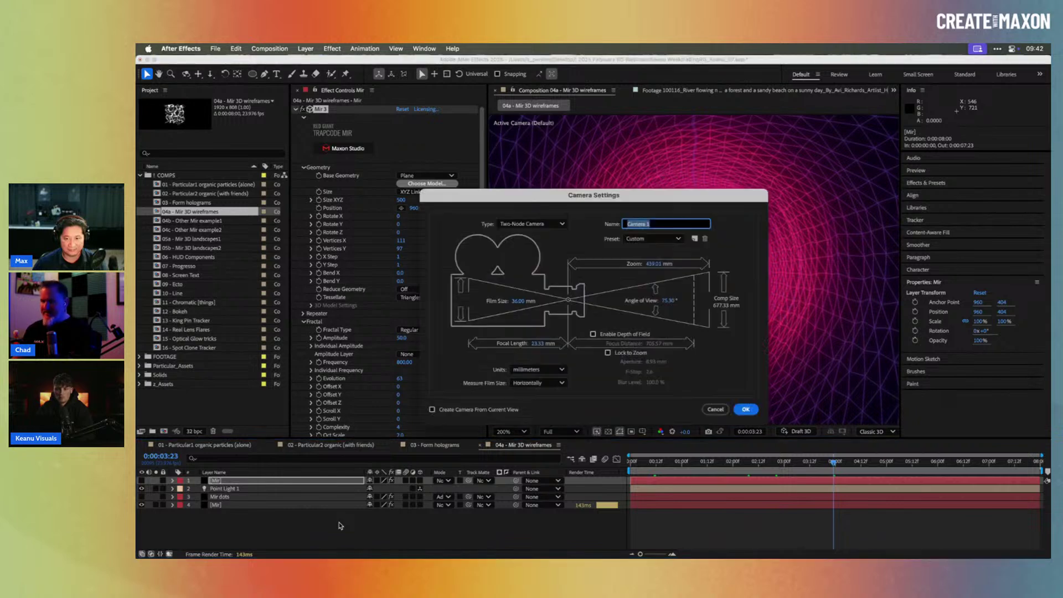
key("Return")
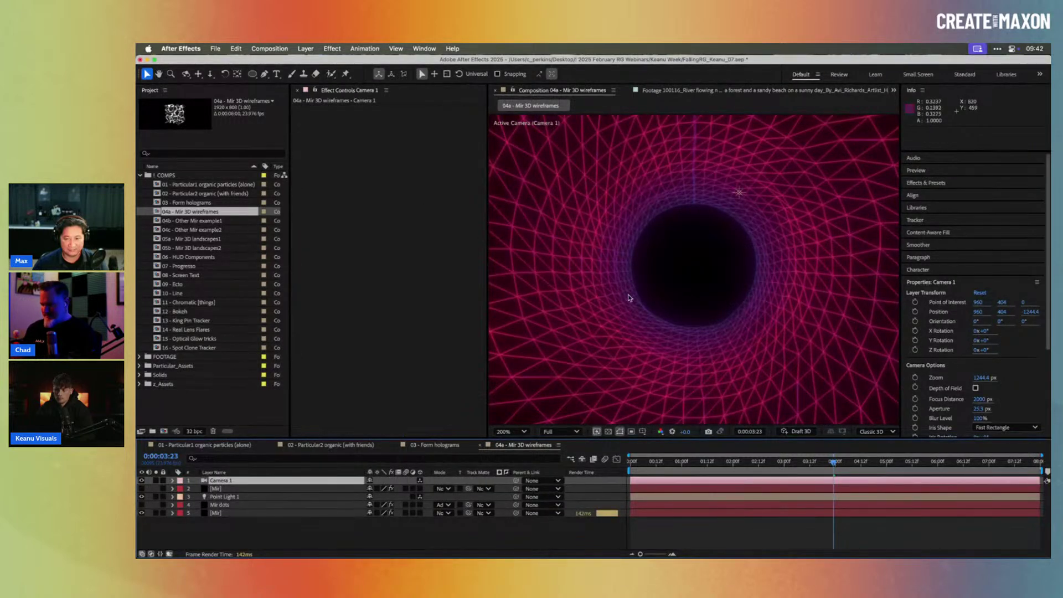
key("c")
left_click_drag(631, 297, 665, 283)
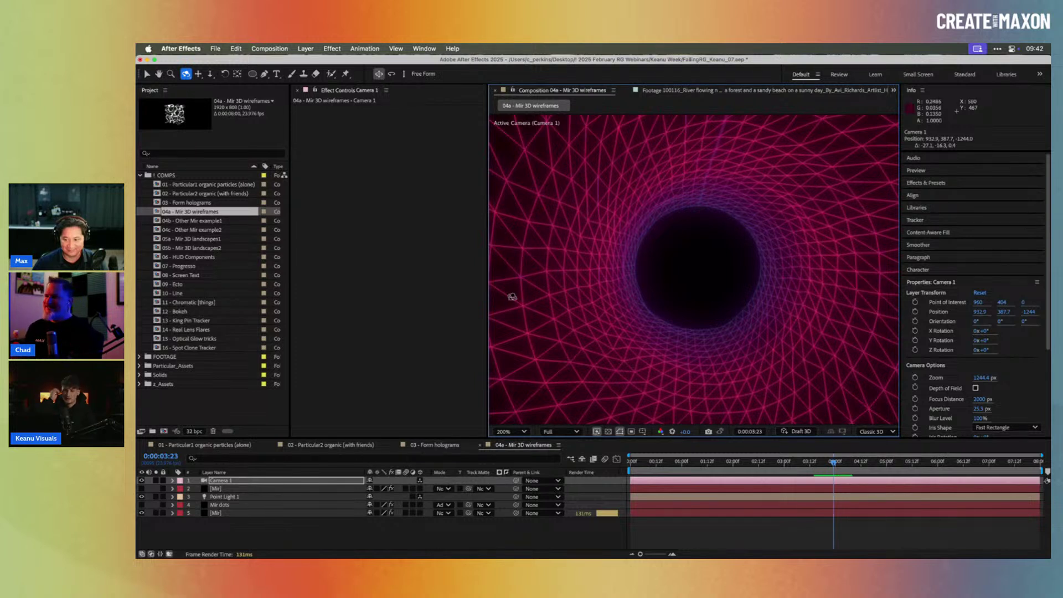
- Open the 04b - Other Mir example1 comp and preview its swirling liquid surface animation
double_click(208, 222)
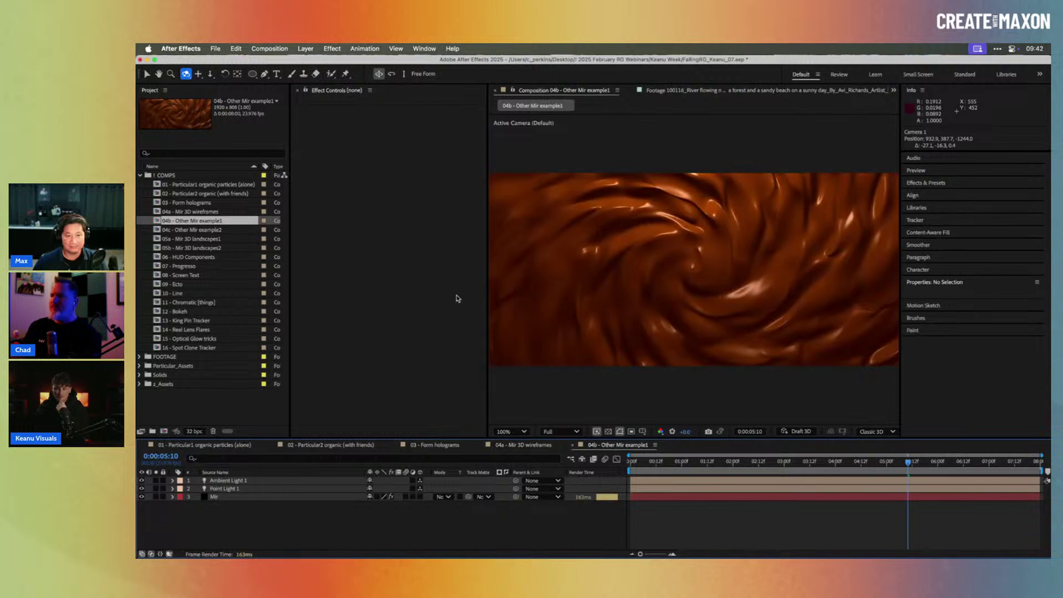
left_click_drag(637, 468, 839, 465)
key("space")
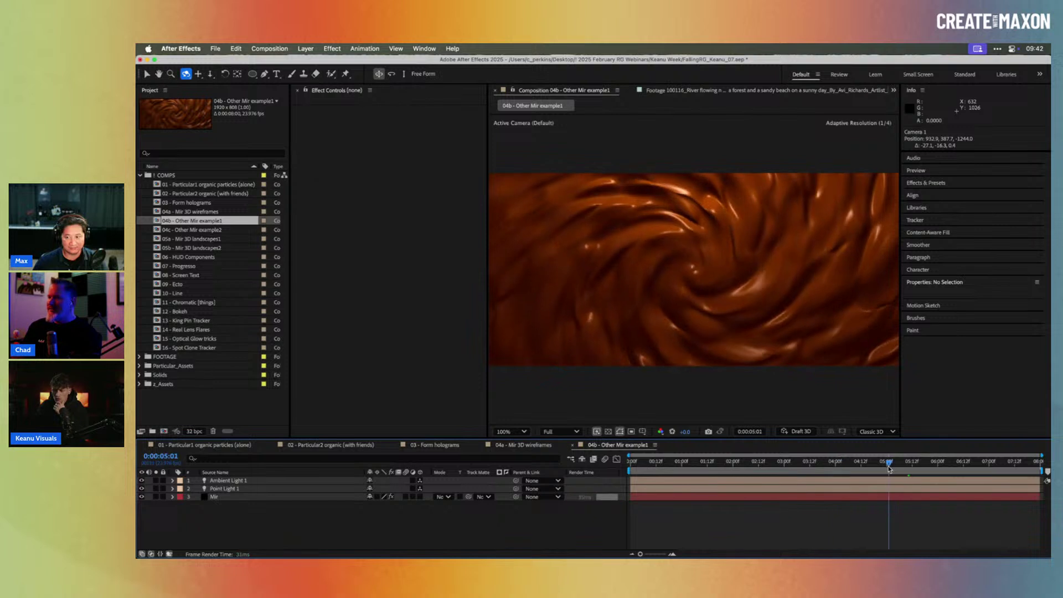
- Open the 04c - Other Mir example2 comp and inspect its red and white tunnel at several points in time
double_click(189, 229)
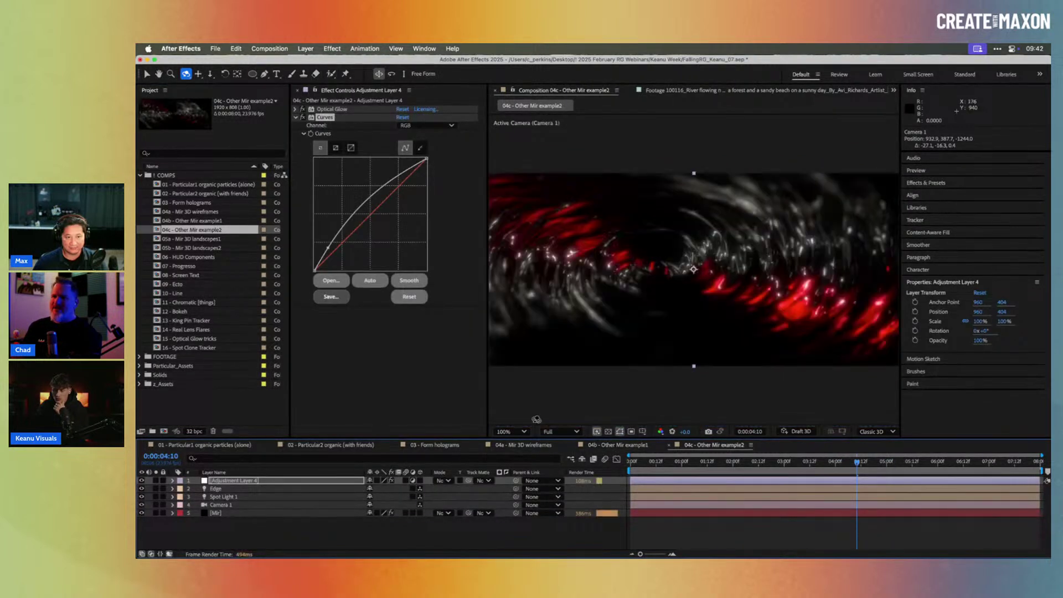
left_click_drag(651, 467, 863, 465)
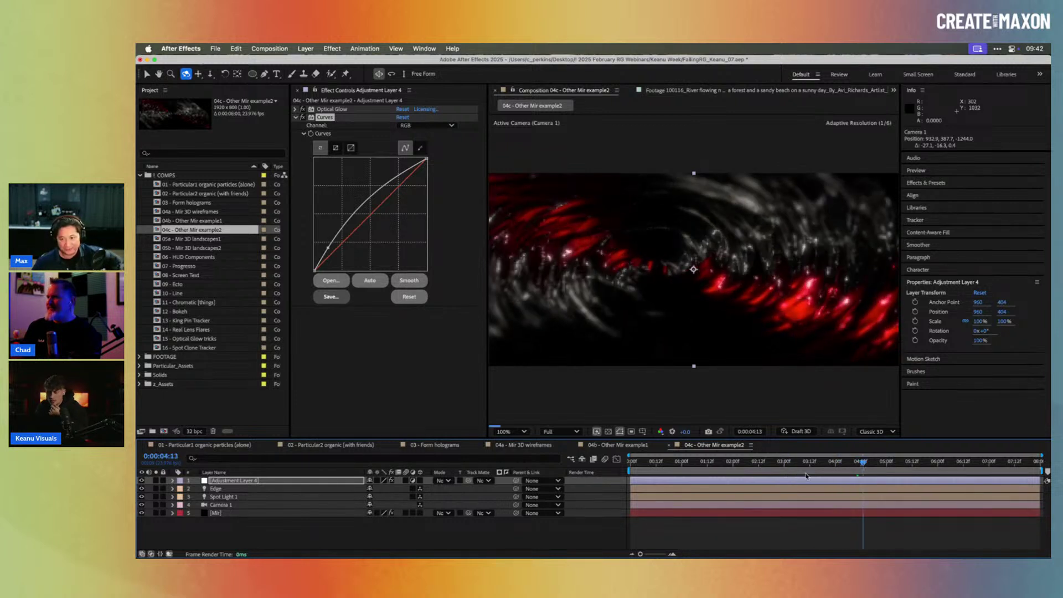
key("period")
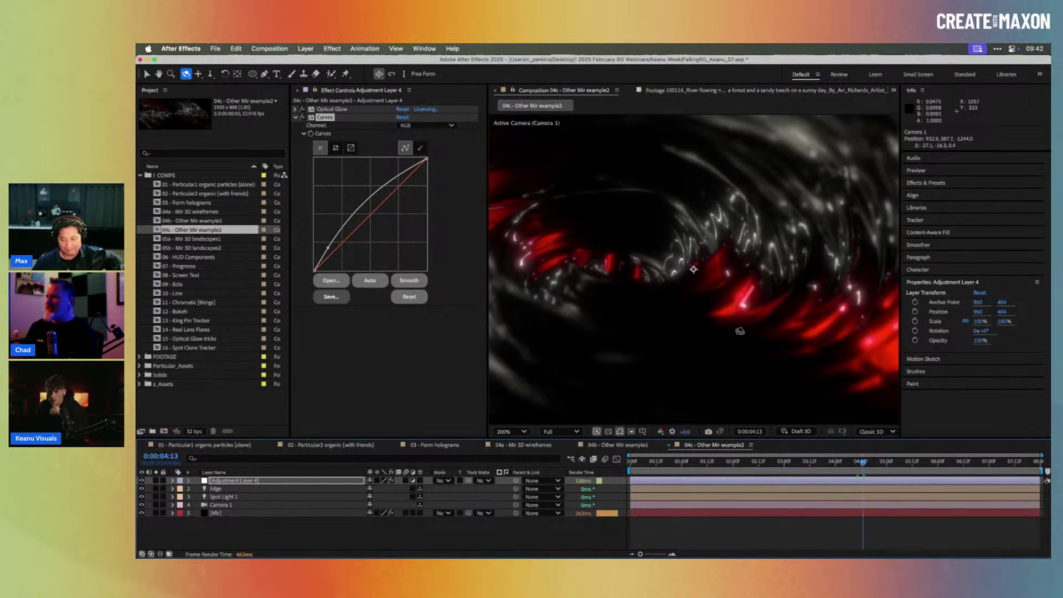
key("comma")
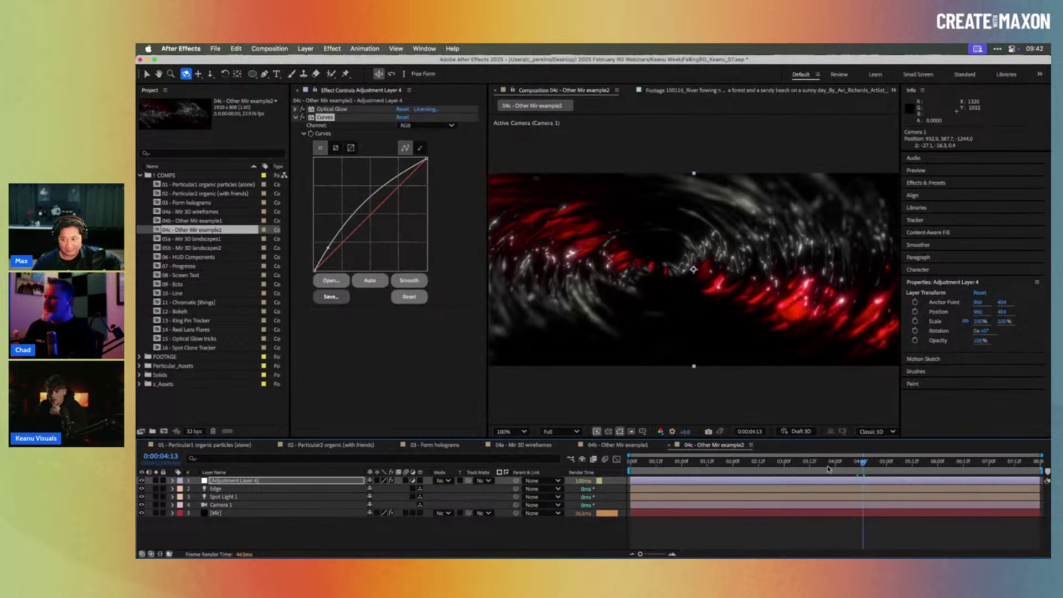
left_click_drag(828, 469, 948, 468)
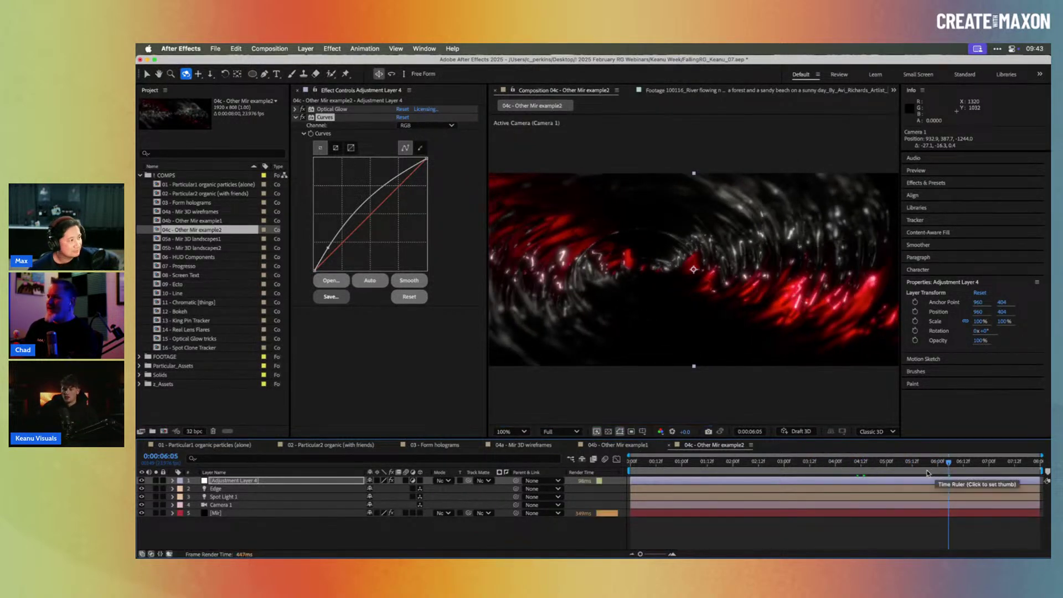
left_click(829, 468)
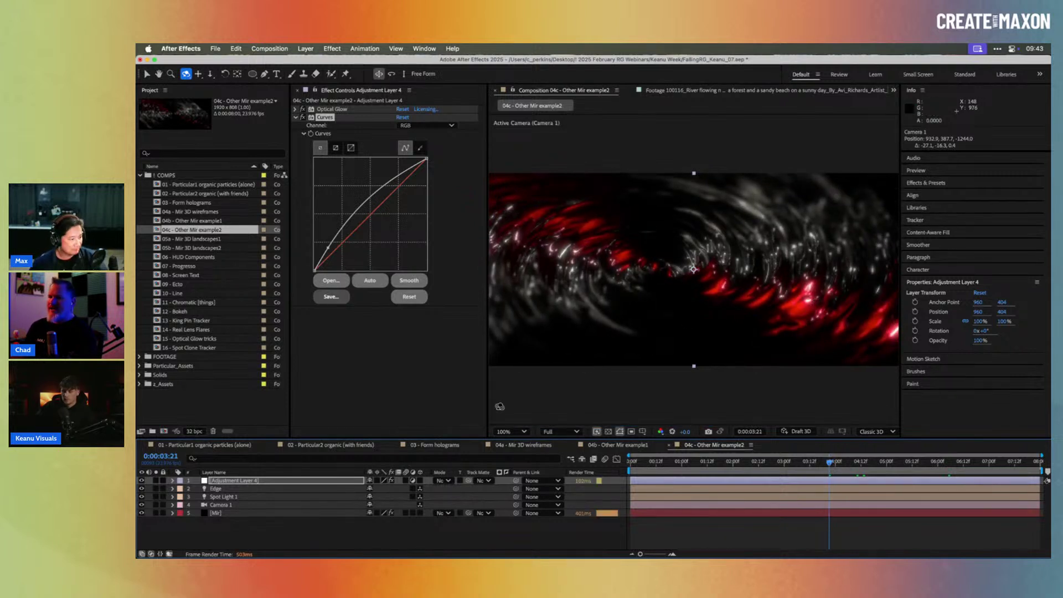
- Turn the Edge light and Spot Light 1 off and back on to compare each one's contribution to the tunnel
left_click(142, 488)
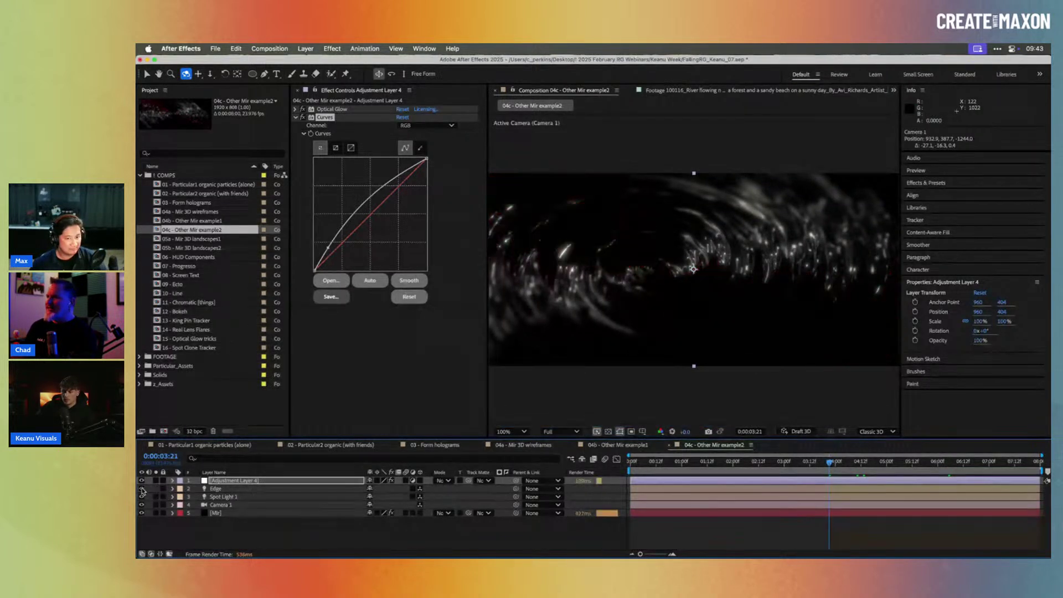
left_click(141, 489)
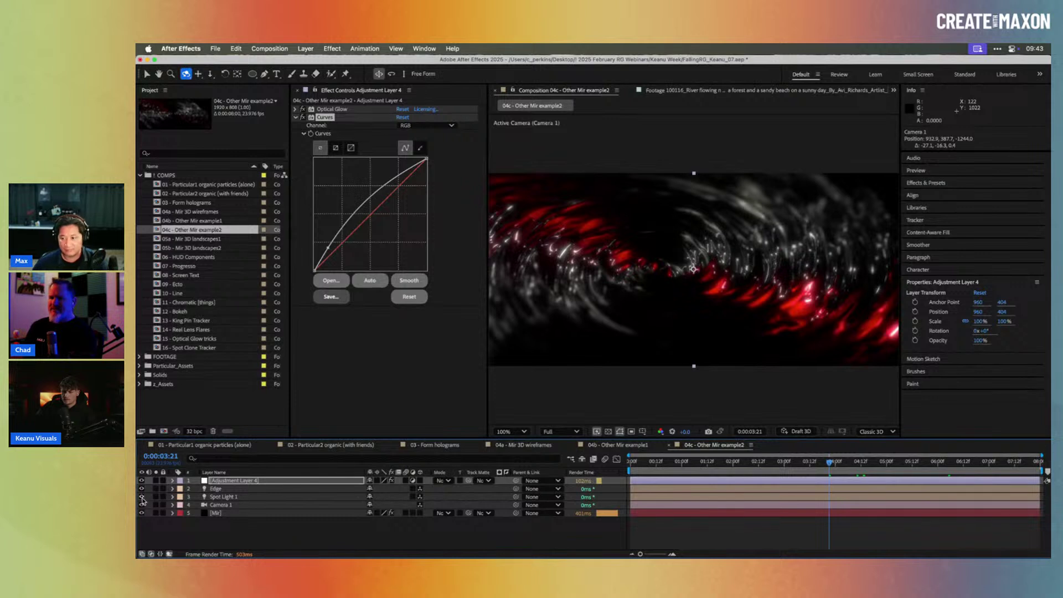
left_click(142, 497)
left_click(143, 497)
left_click(142, 497)
left_click(142, 497)
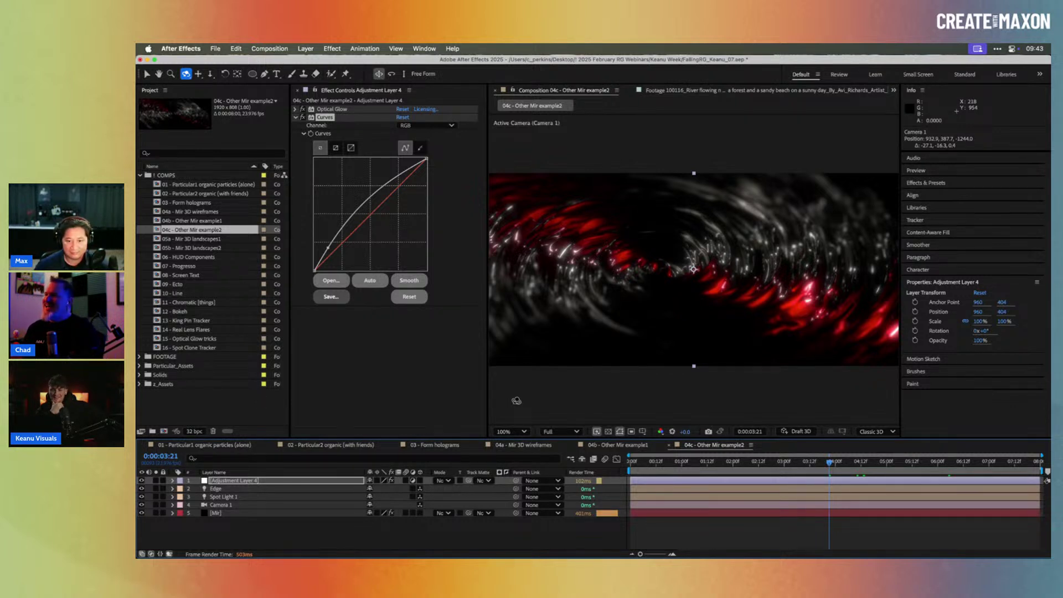
- Open the 05a - Mir 3D landscapes1 comp, select the Mir - START layer, and scrub to 0:00:00:03
key("v")
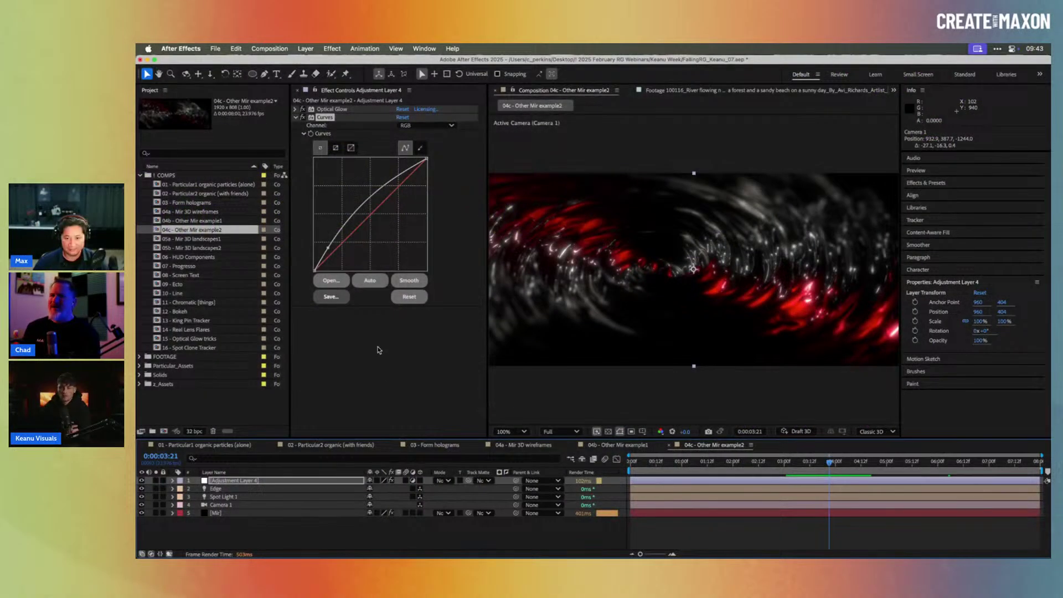
double_click(210, 239)
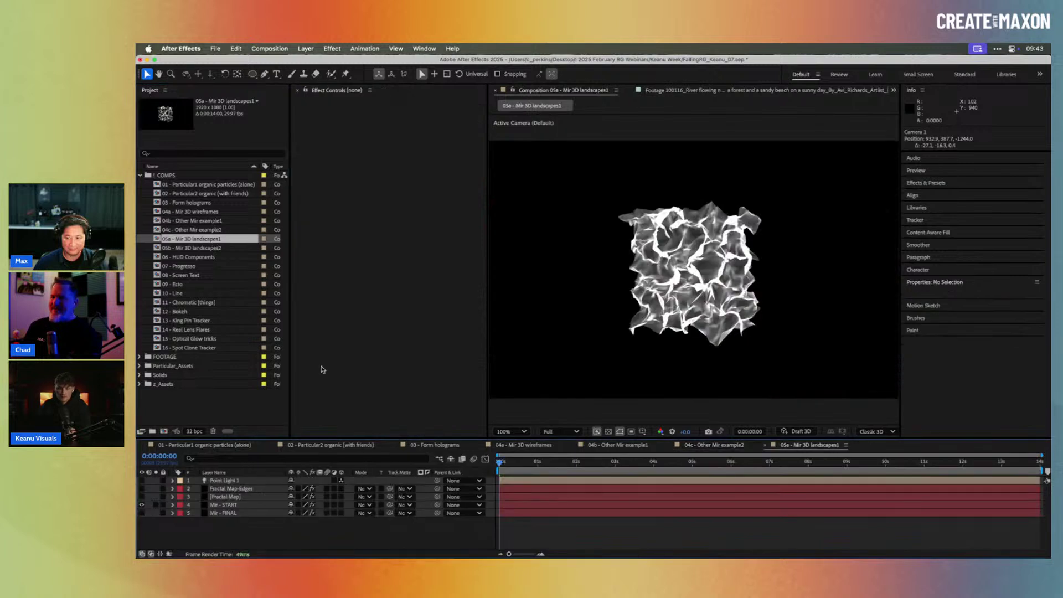
left_click(235, 505)
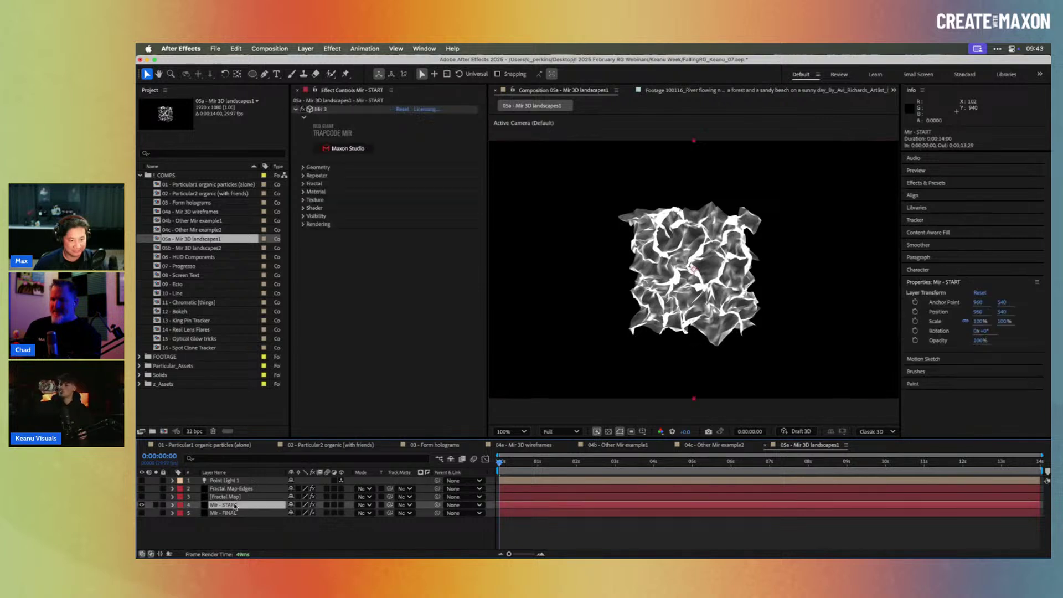
mouse_move(511, 462)
left_mouse_down()
mouse_move(526, 463)
mouse_move(501, 465)
left_mouse_up()
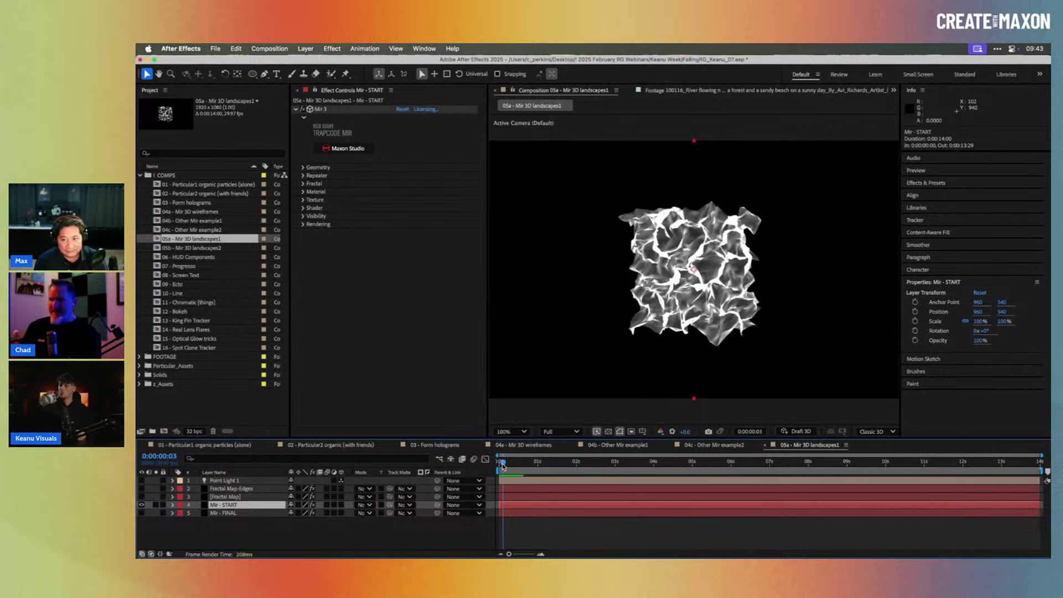
- Show the Fractal Map layer temporarily and examine its Fractal Noise settings, then hide it again
left_click(142, 496)
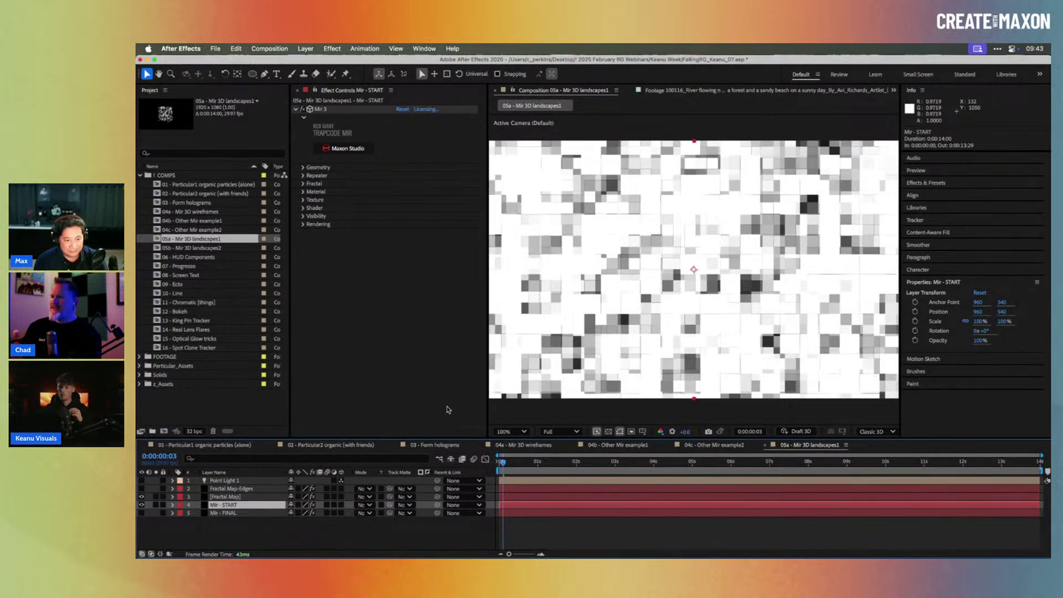
left_click(267, 497)
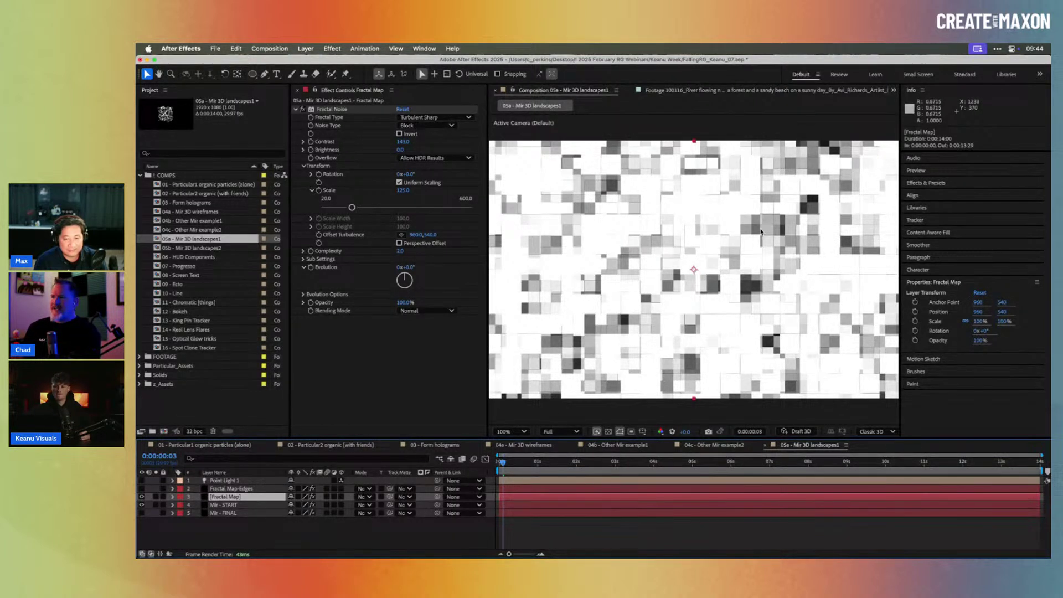
left_click(142, 497)
- Reselect the Mir - START layer and expand its Fractal settings
left_click(225, 505)
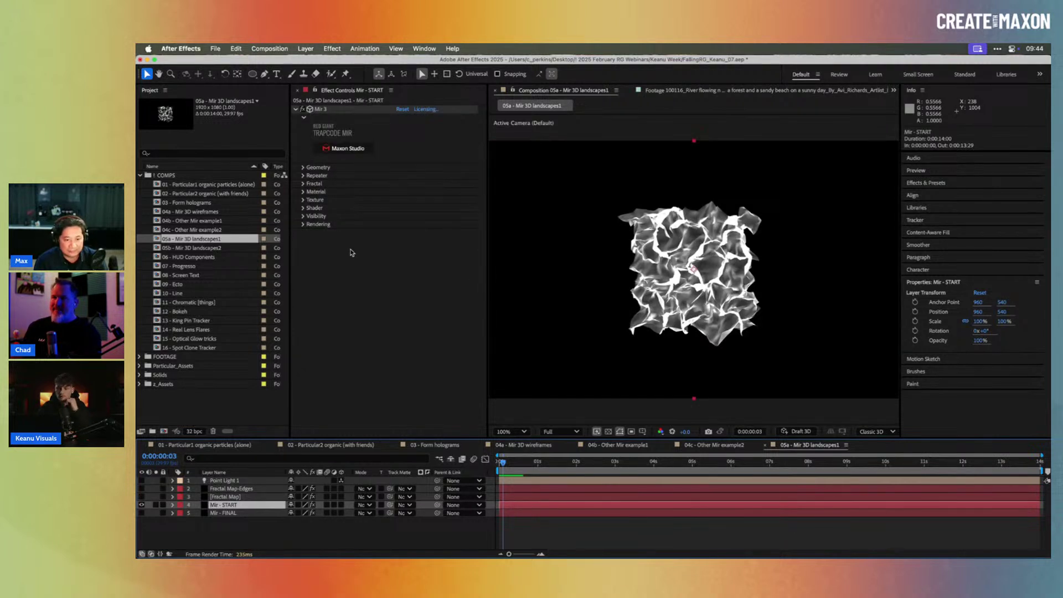
left_click(304, 184)
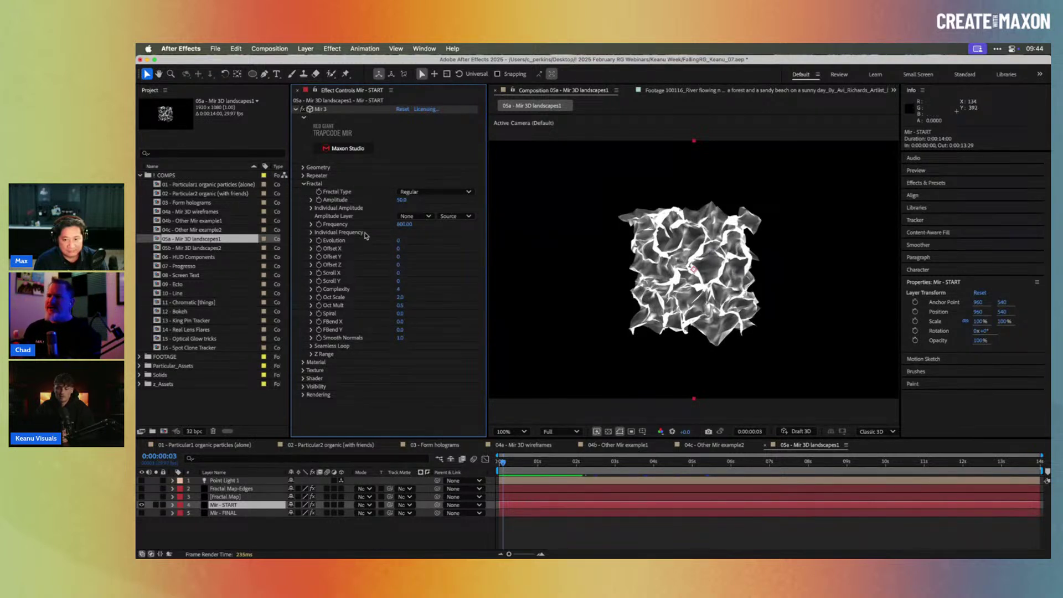
- Set the Mir fractal's Evolution to 166 and use the Fractal Map layer with Effects & Masks as its amplitude layer
left_click_drag(398, 242, 469, 238)
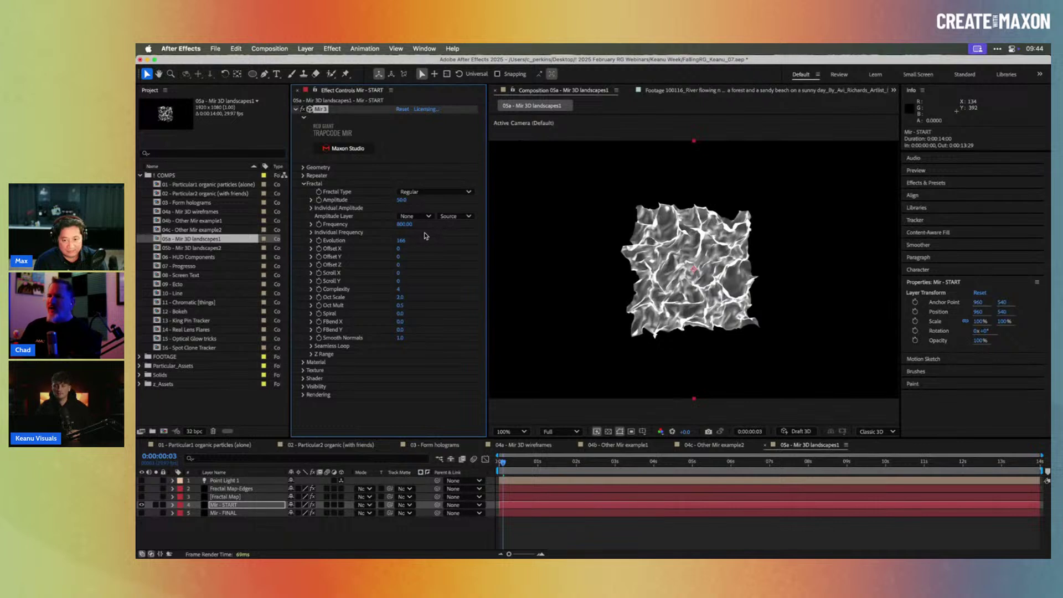
left_click(418, 216)
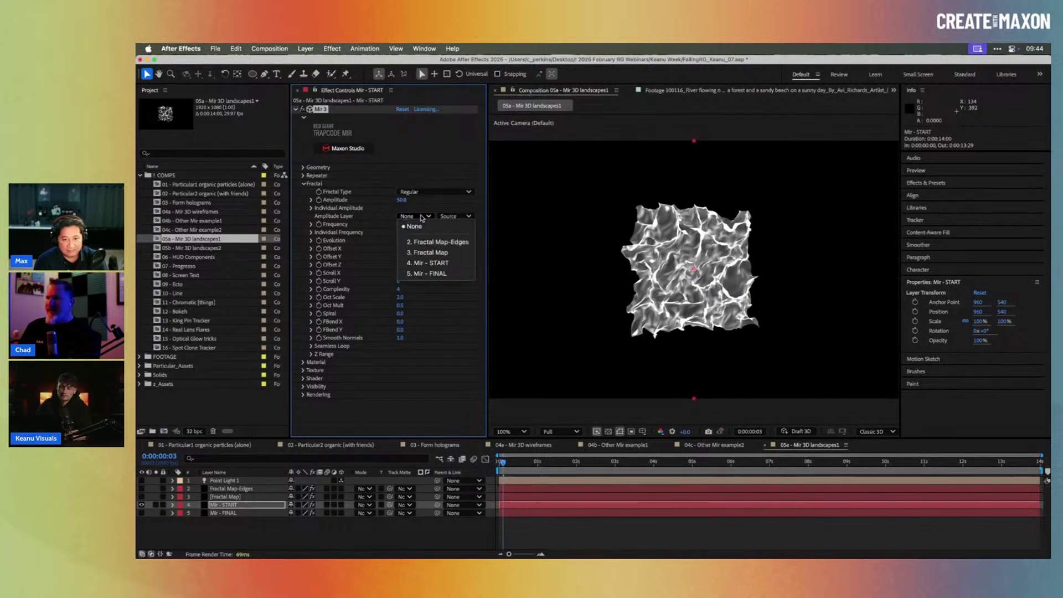
left_click(438, 252)
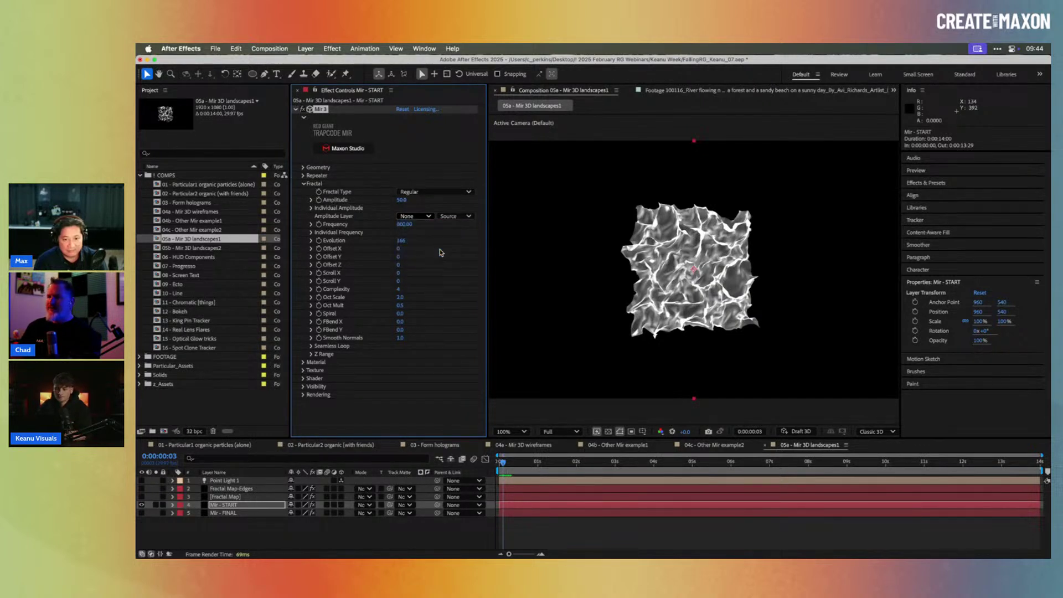
left_click(457, 216)
left_click(464, 247)
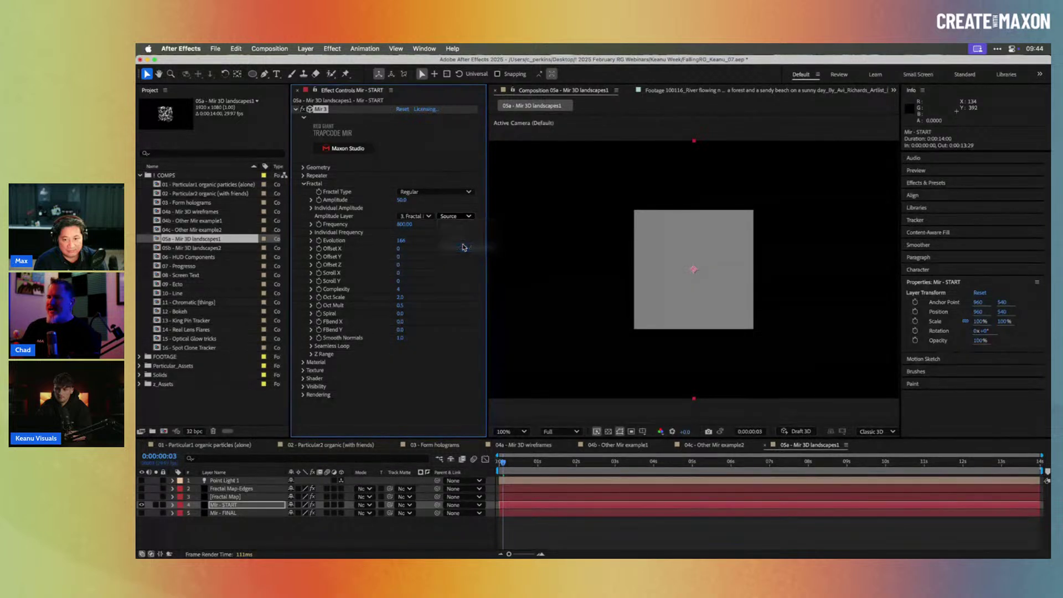
- Set the fractal Frequency to 1 and raise its Amplitude to 98
left_click(405, 225)
key("Return")
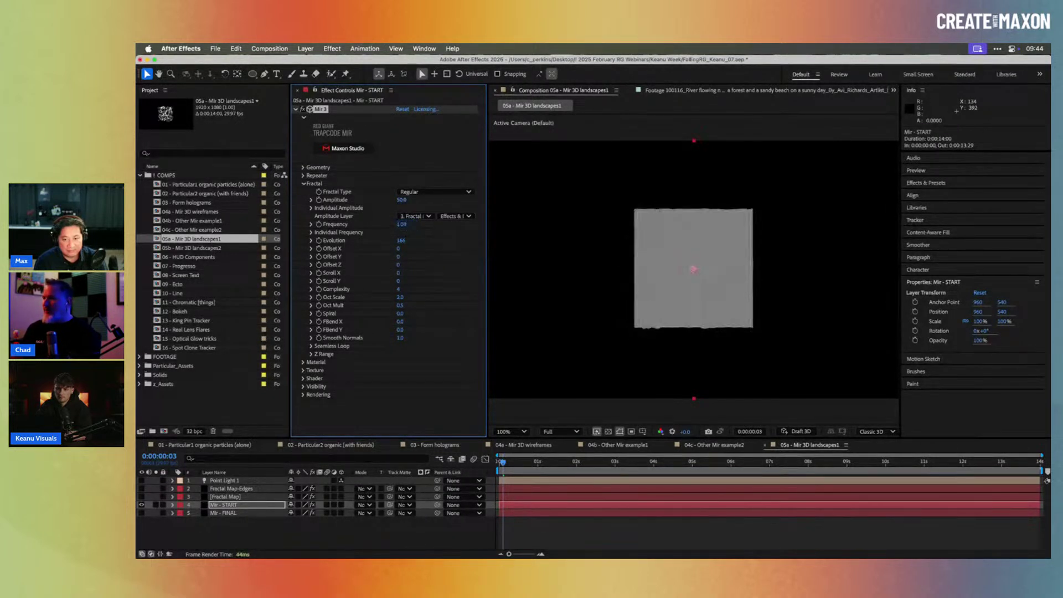
left_click_drag(402, 199, 424, 202)
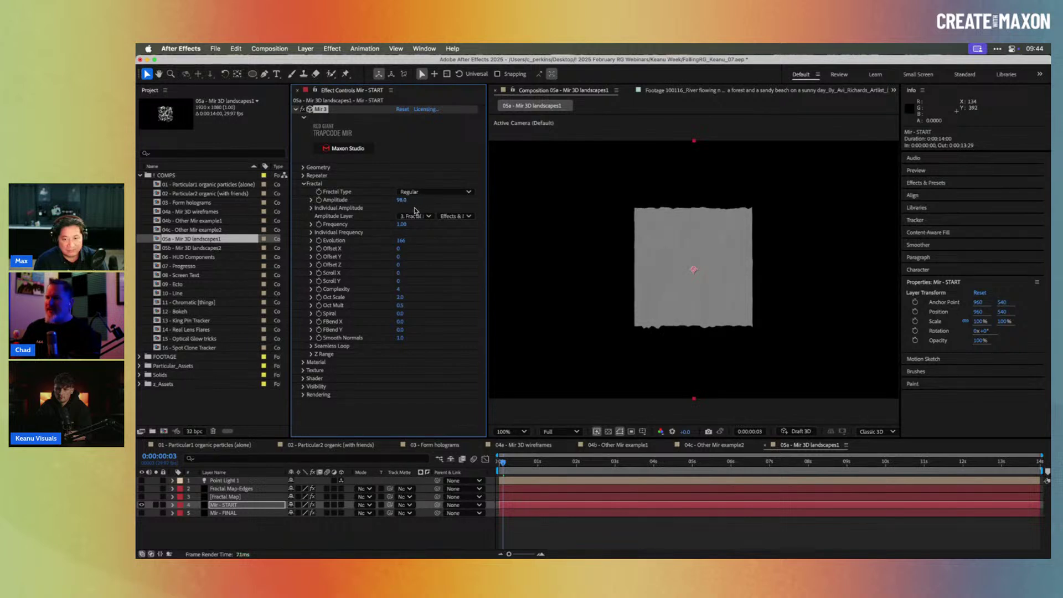
- Set the individual Amplitude X and Amplitude Y of the fractal to 1
left_click(311, 208)
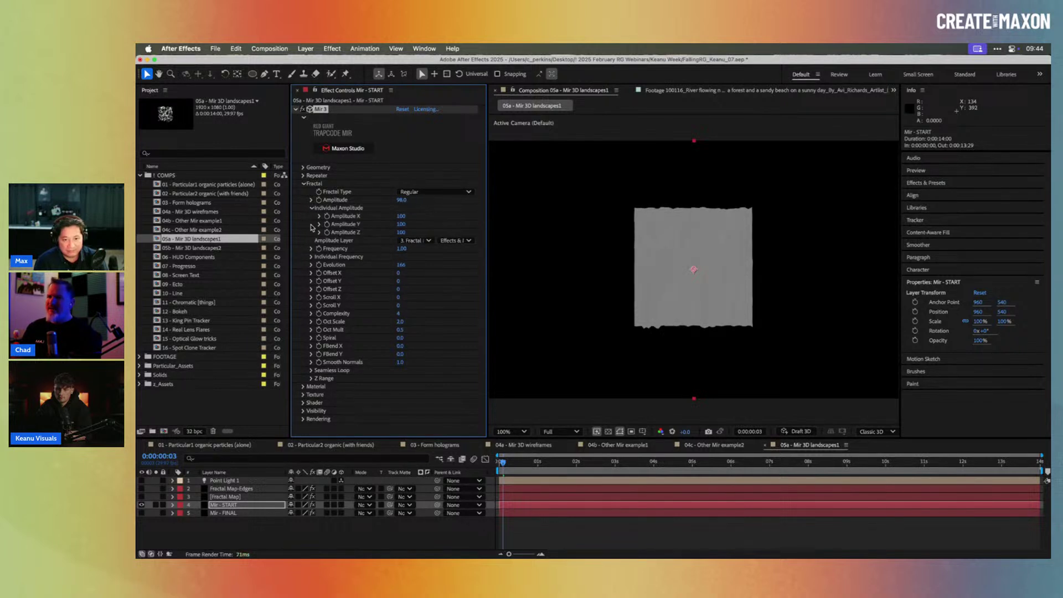
left_click(400, 216)
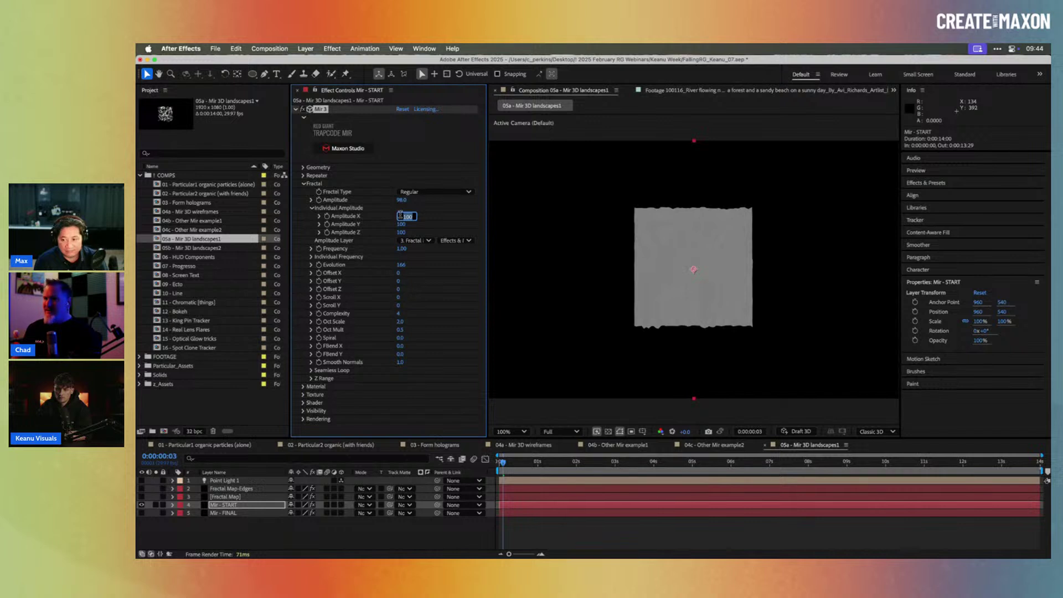
type("1")
key("Tab")
type("1")
key("Return")
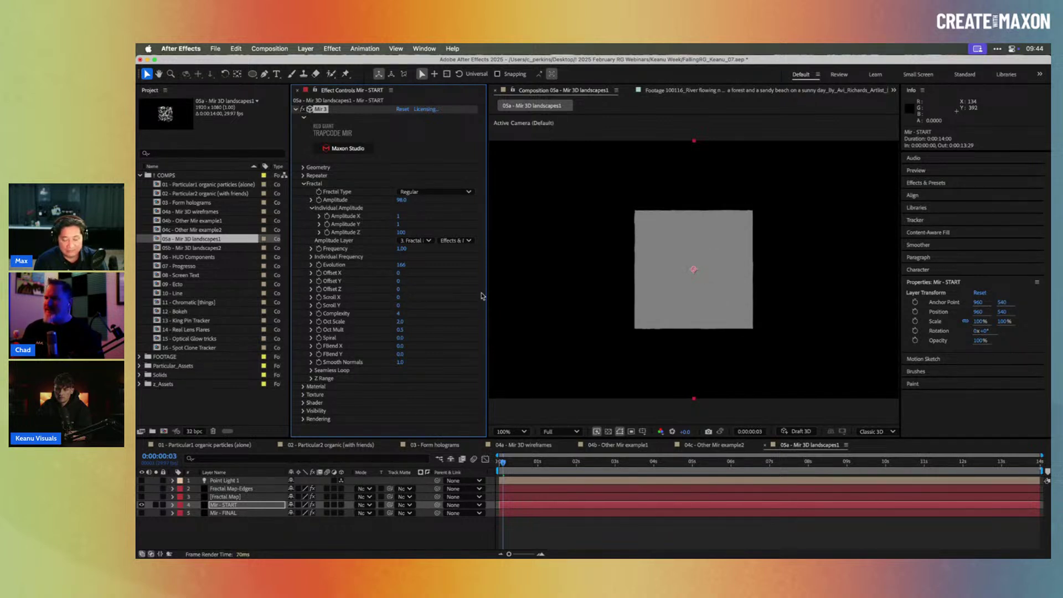
- Make Point Light 1 visible and raise the fractal Amplitude of Mir - START to 338
left_click(141, 481)
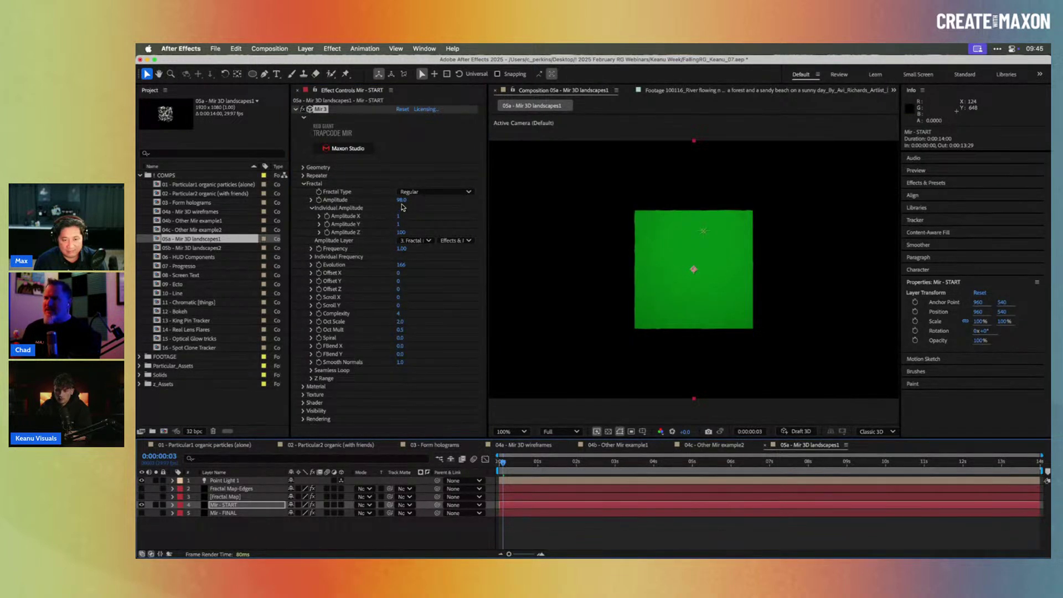
left_click_drag(402, 205, 528, 212)
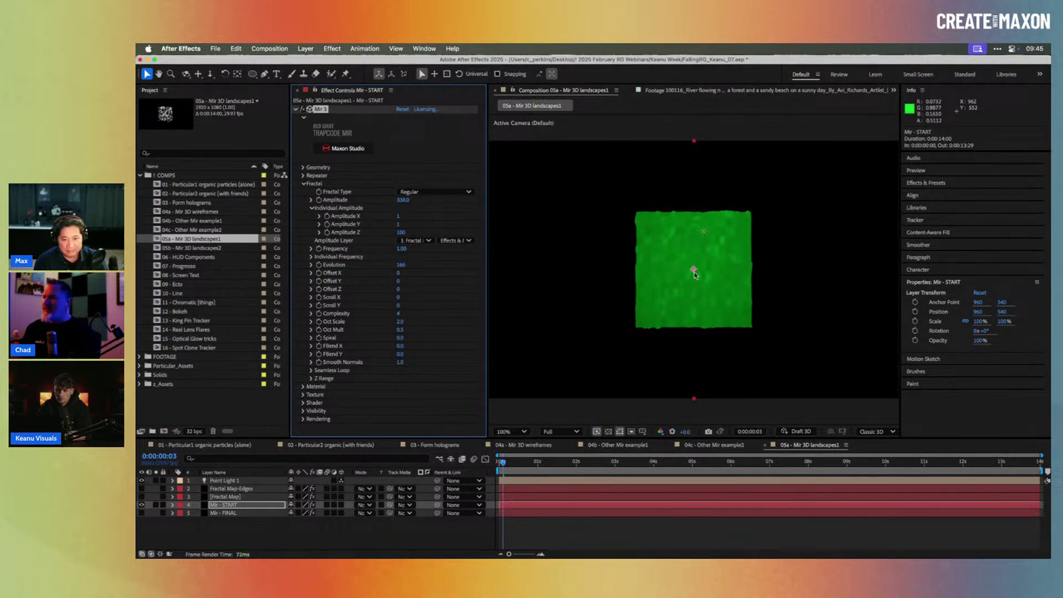
key("period")
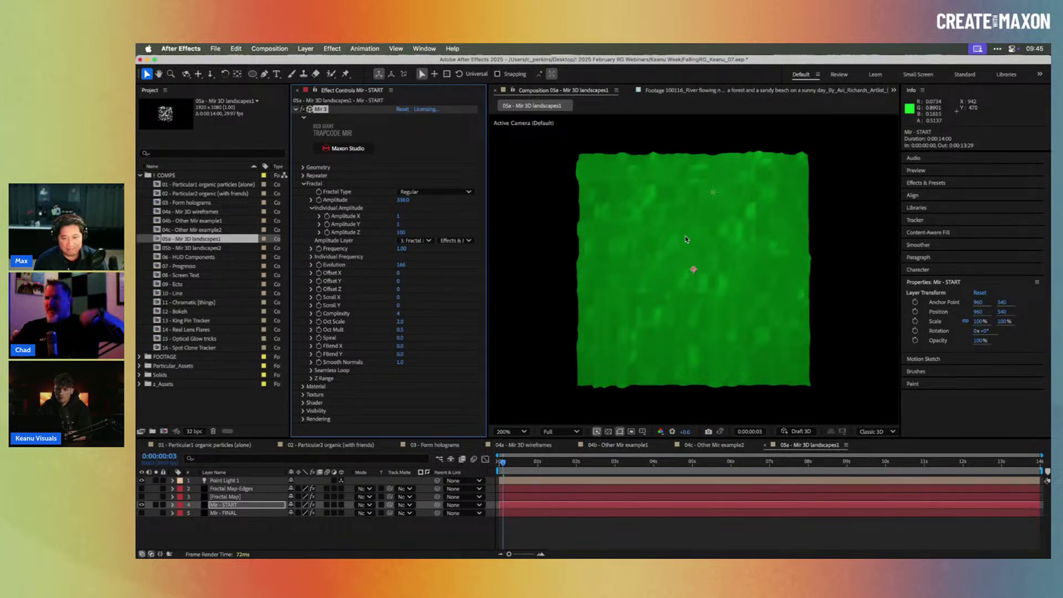
- Set both Vertices X and Vertices Y of the Mir plane geometry to 2000
left_click(303, 168)
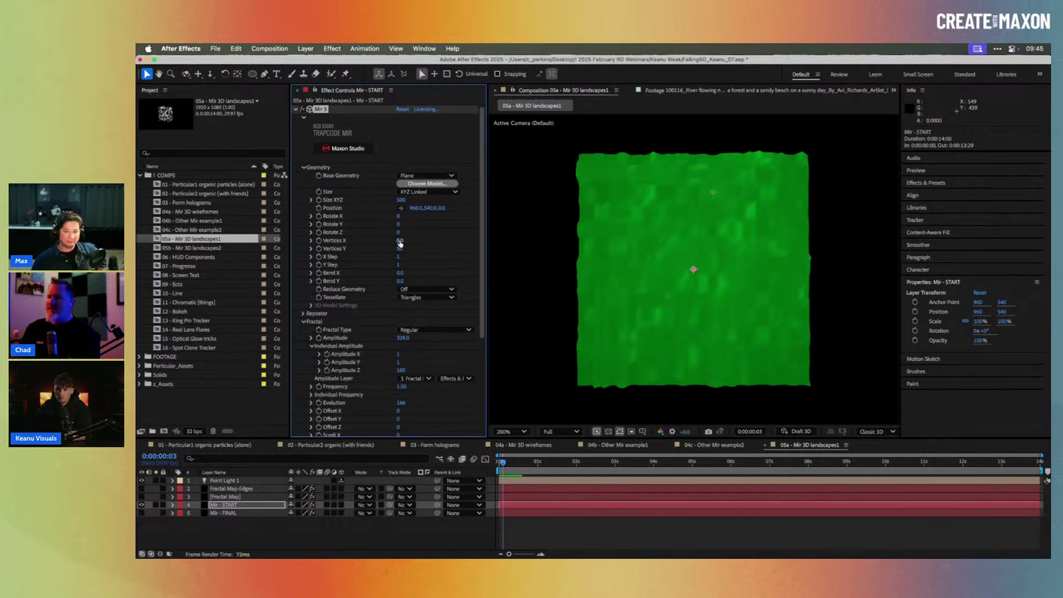
left_click_drag(399, 240, 424, 239)
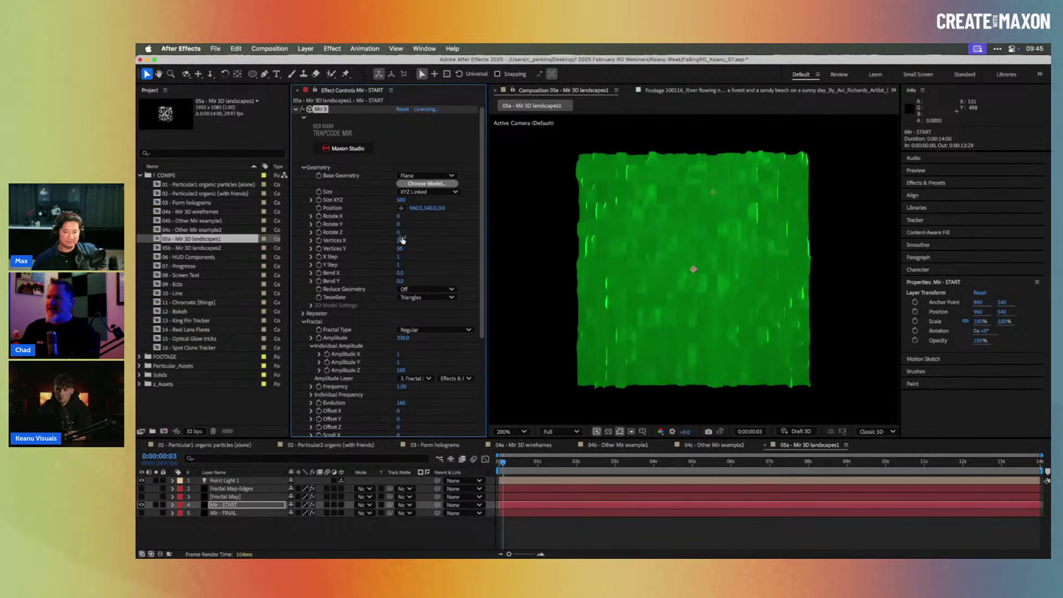
left_click(401, 241)
type("2")
type("000")
key("Tab")
type("2000")
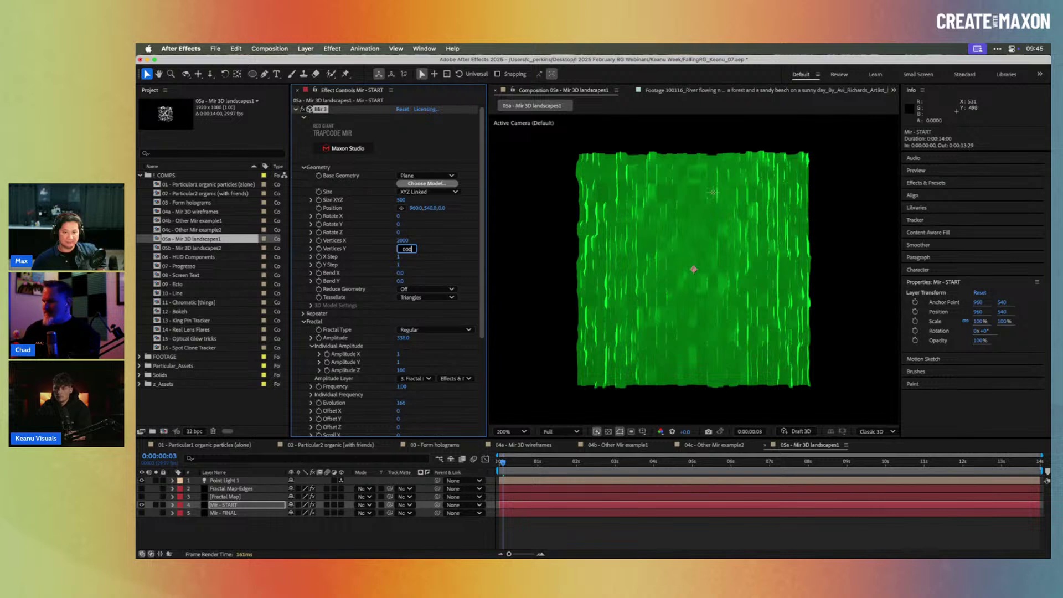
key("BackSpace")
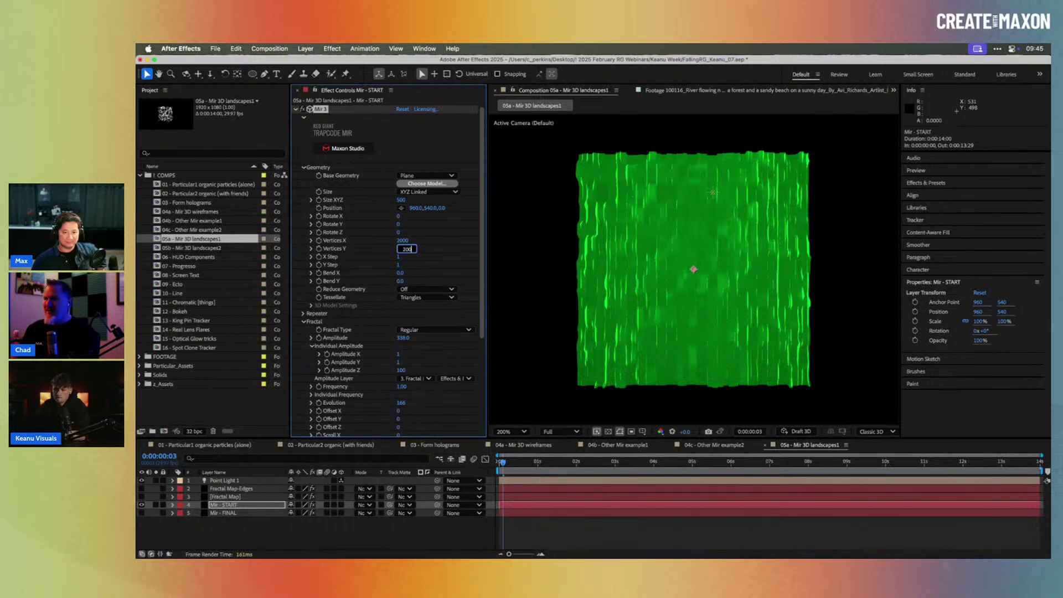
key("Return")
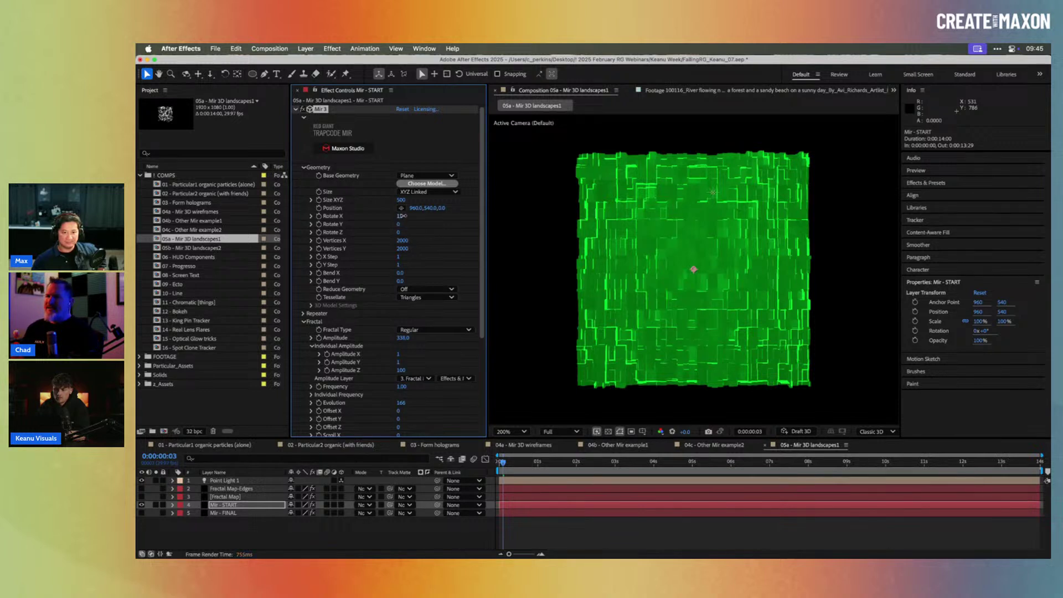
- Tilt the Mir plane to a Rotate X of -39 and briefly preview the Fractal Map layer
left_click_drag(411, 214, 418, 213)
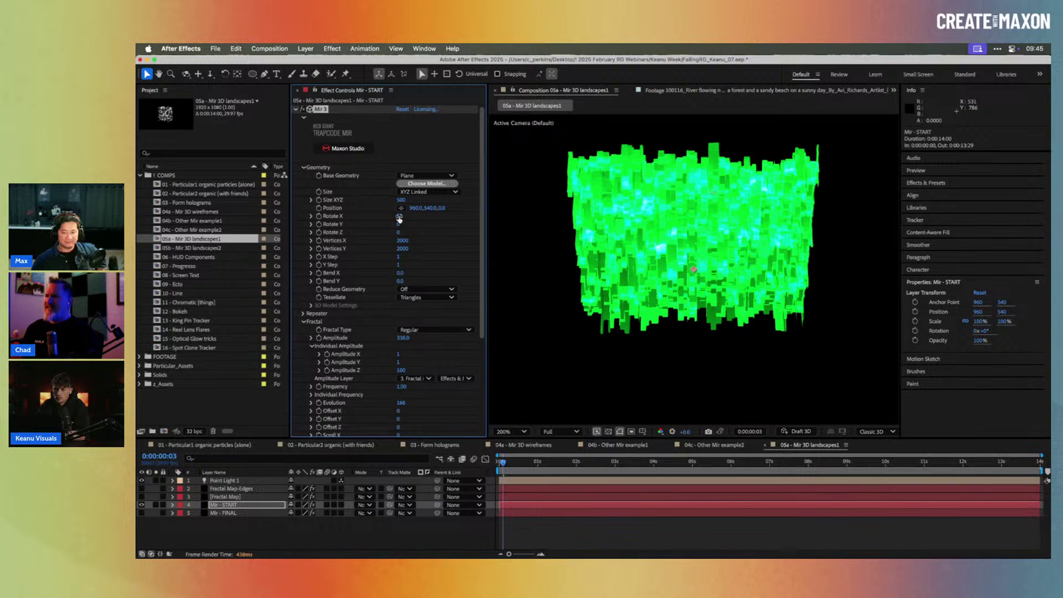
left_click_drag(396, 216, 352, 213)
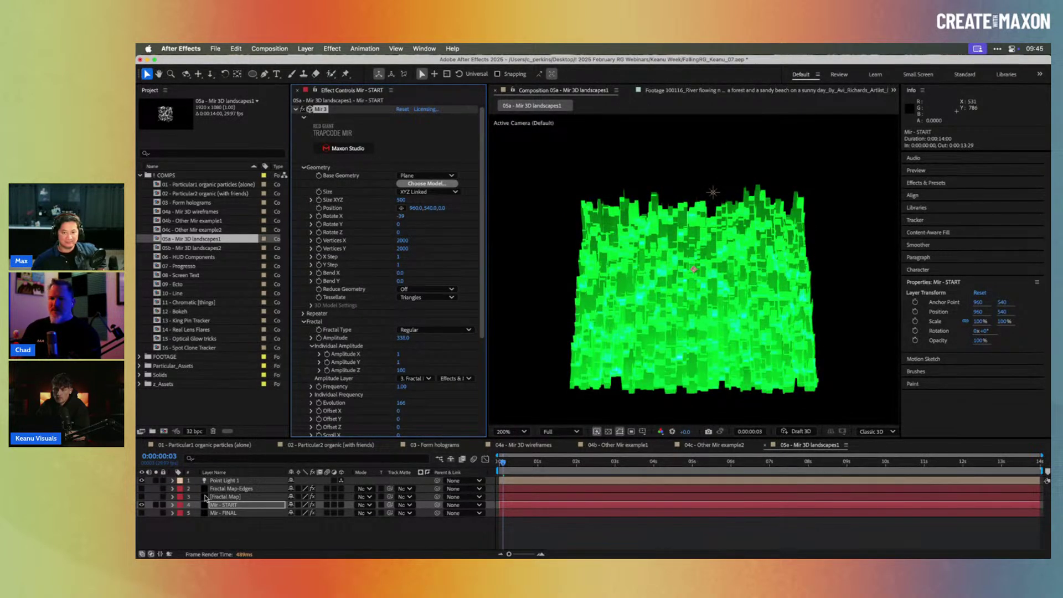
left_click(142, 496)
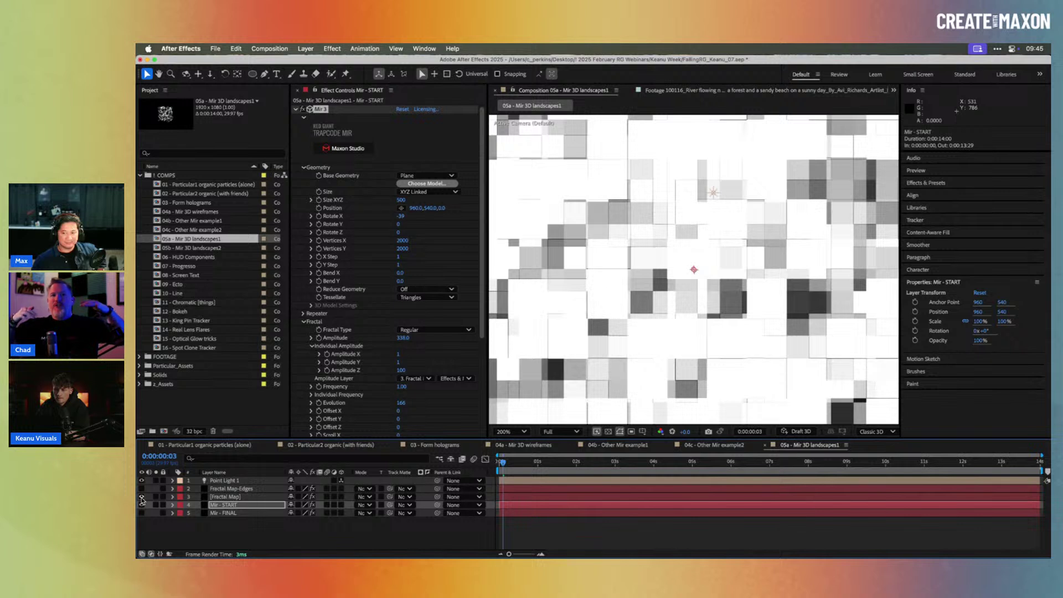
left_click(142, 496)
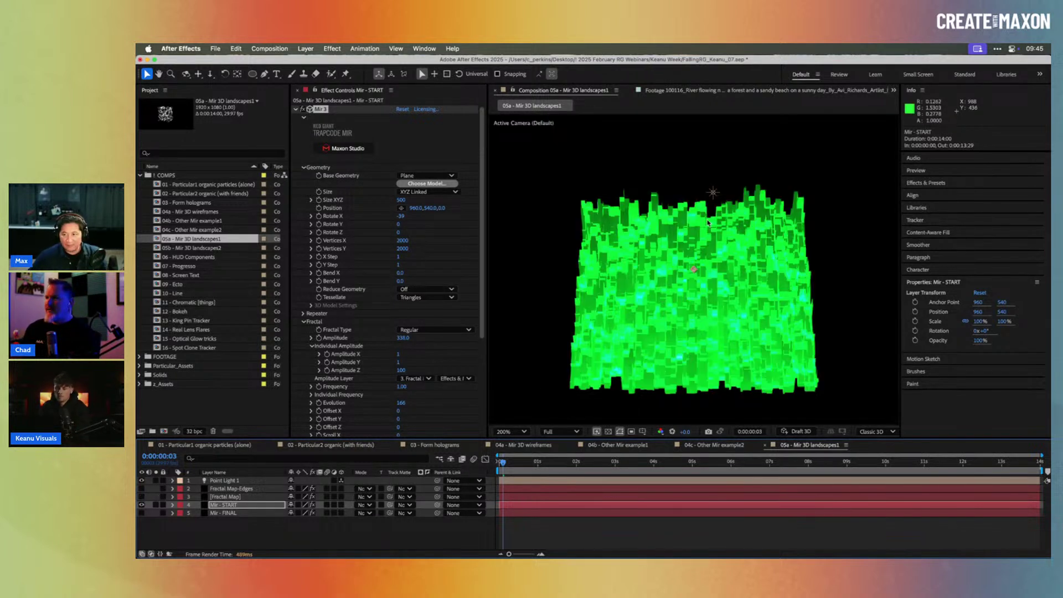
left_click(713, 192)
left_click_drag(764, 195, 829, 198)
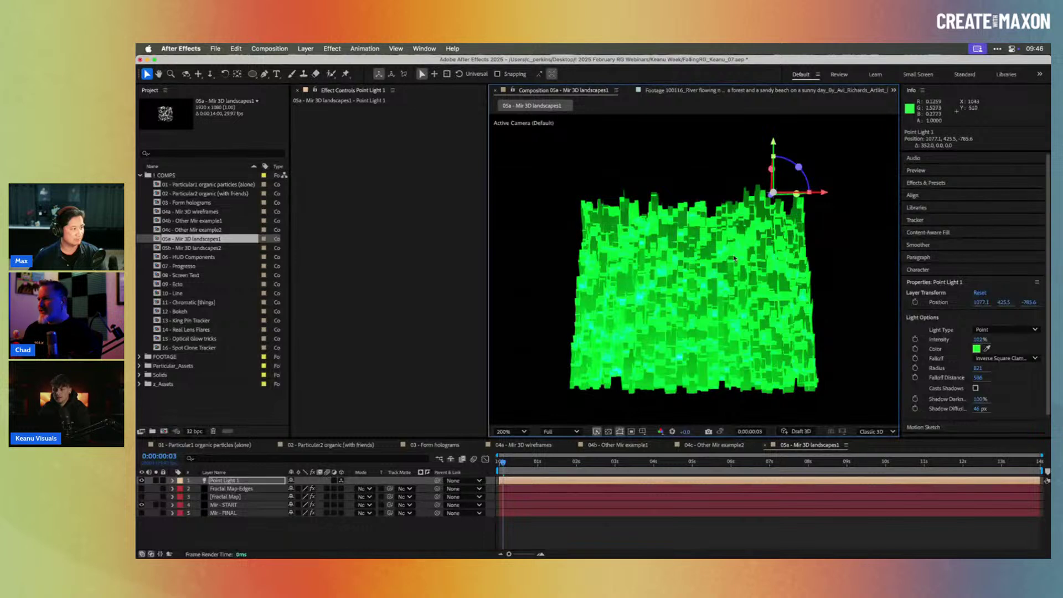
key("super+z")
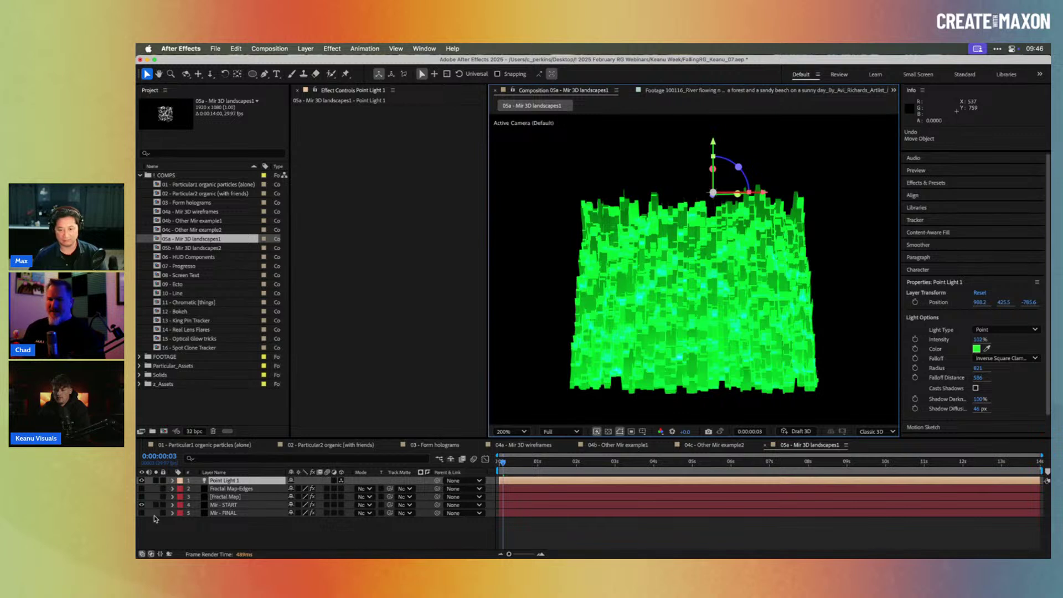
- Show Mir - FINAL in place of Mir - START and move Point Light 1 along X to about 707.5
left_click(142, 504)
left_click(142, 513)
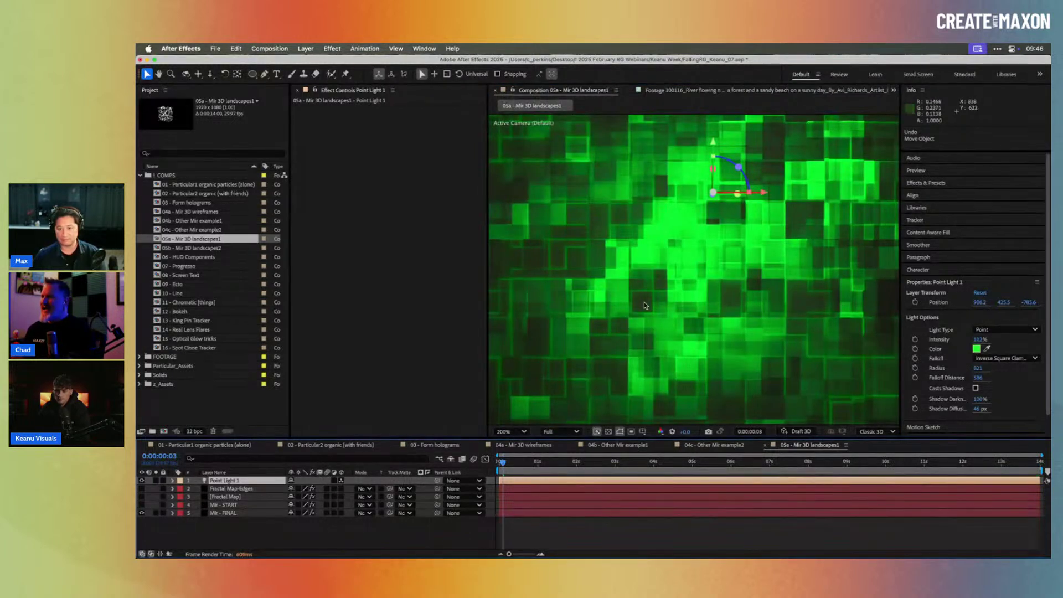
key("comma")
left_click_drag(752, 231, 649, 231)
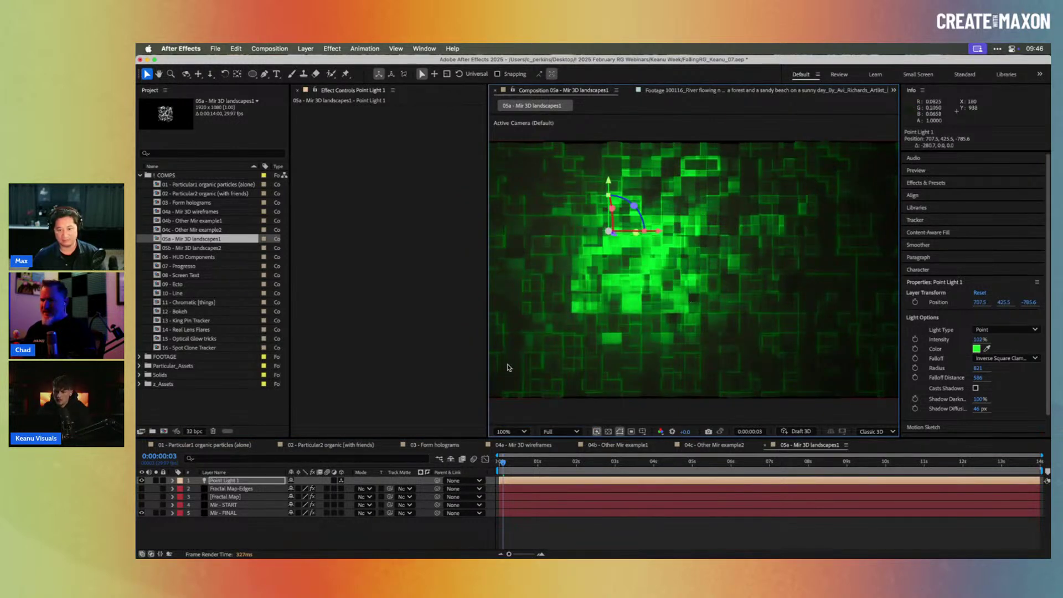
- Tilt the Mir - FINAL plane to a Rotate X of -42
left_click(227, 512)
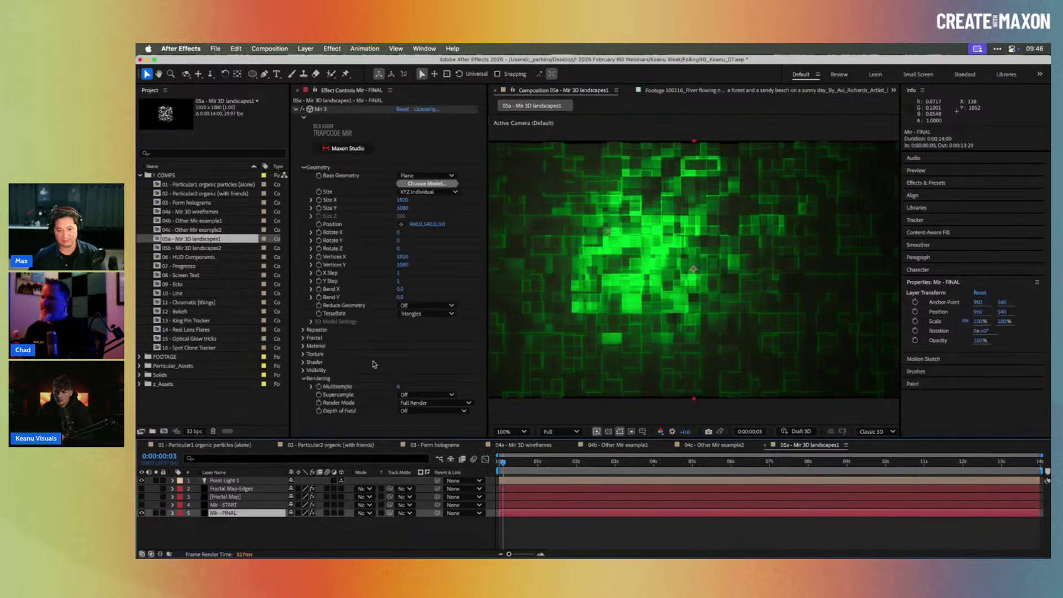
left_click_drag(398, 232, 381, 239)
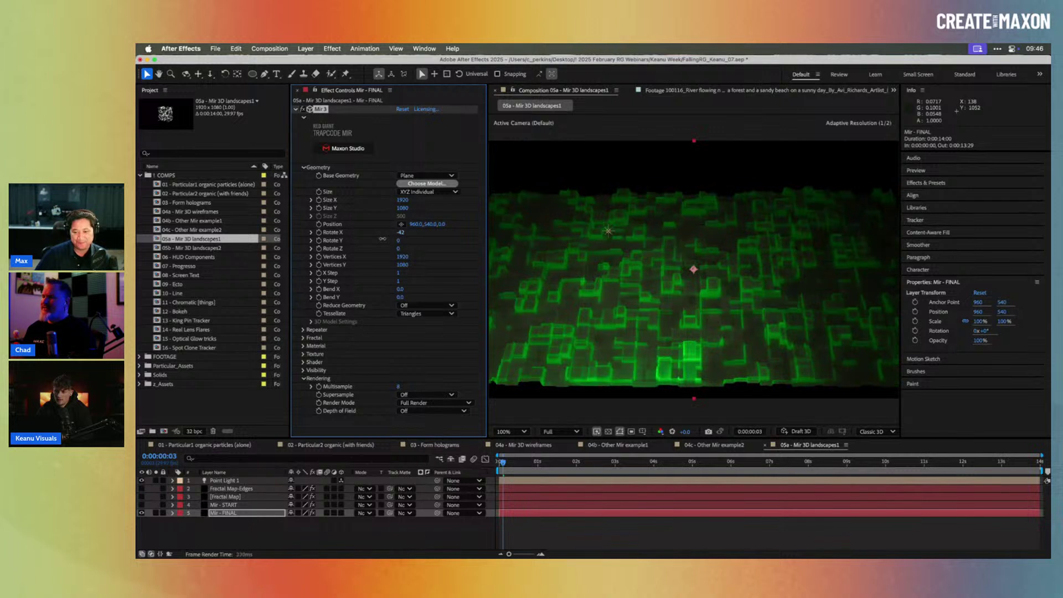
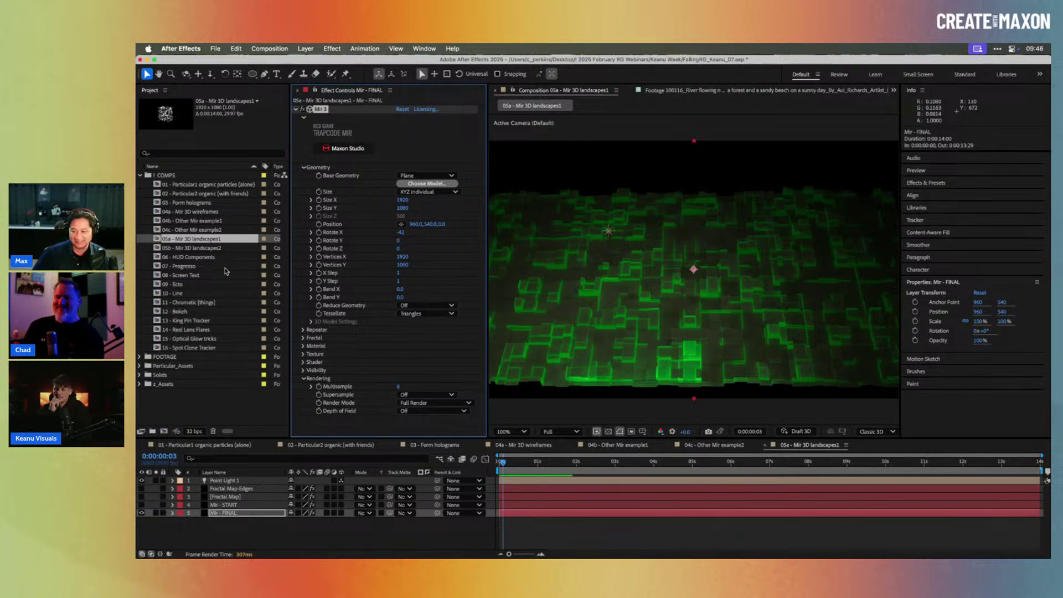
- Open the 05b - Mir 3D landscapes2 composition and examine its moonmap02.exr layer in an enlarged layer view
left_click(194, 250)
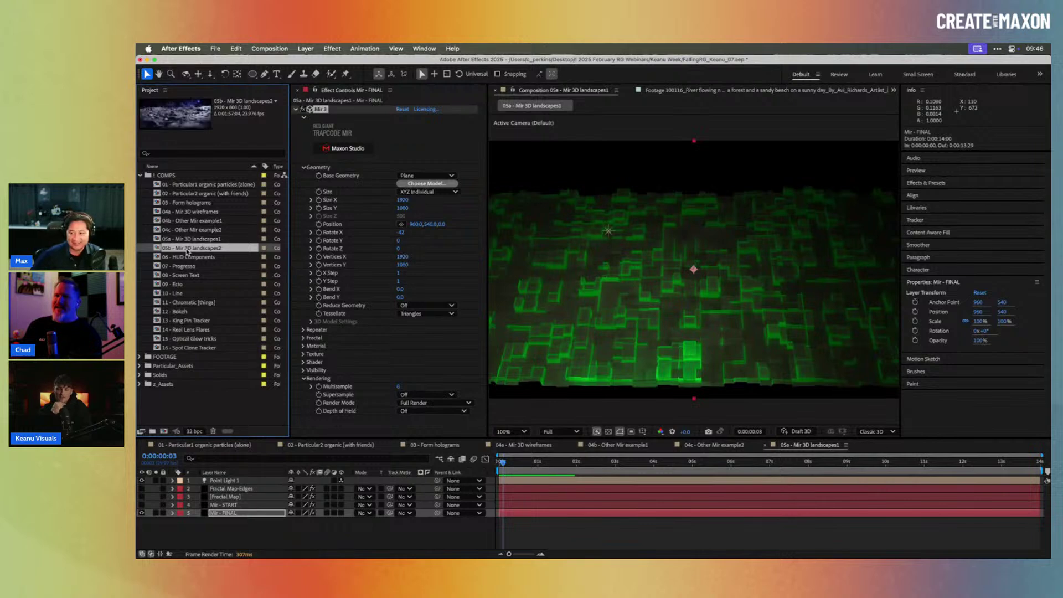
double_click(187, 250)
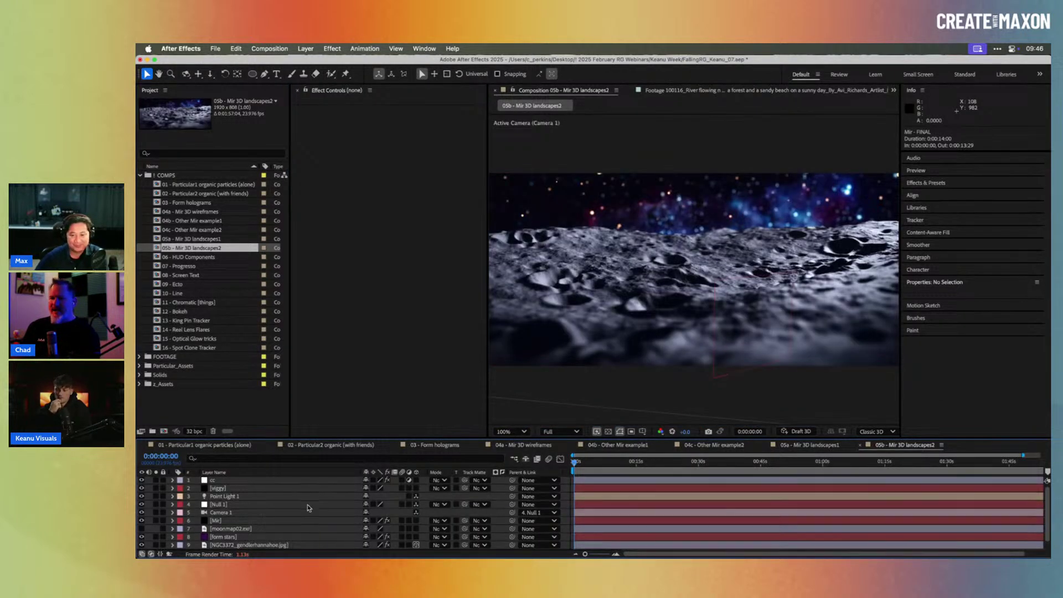
scroll(293, 517, "down", 1)
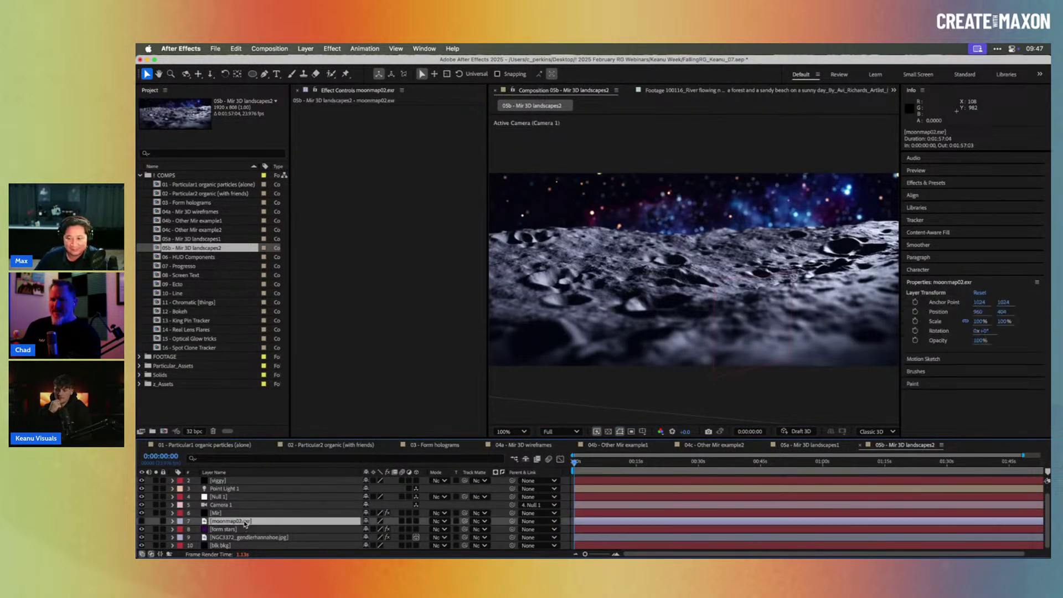
double_click(244, 522)
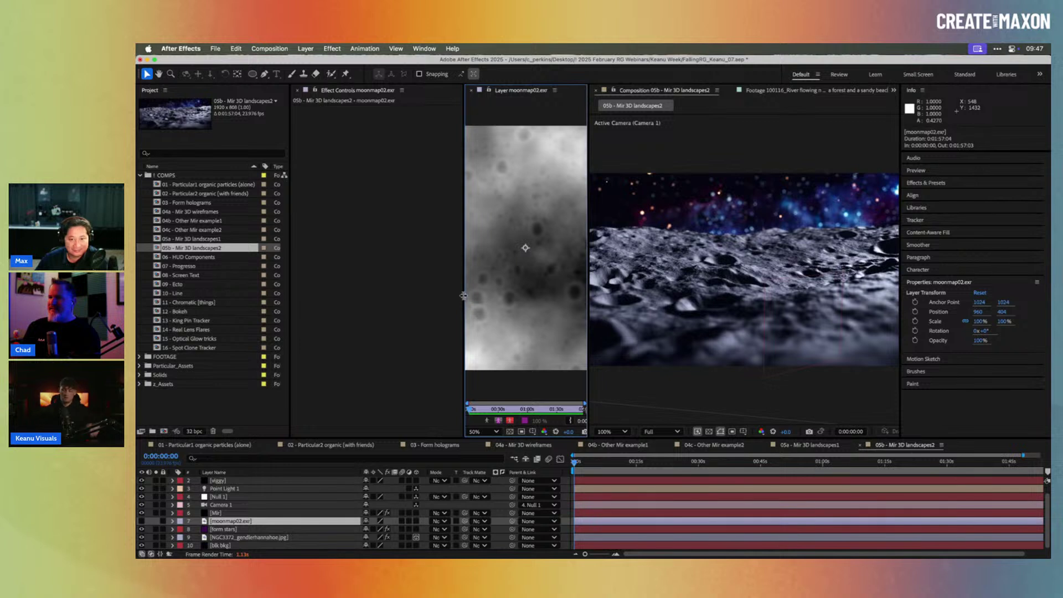
left_click_drag(449, 296, 344, 297)
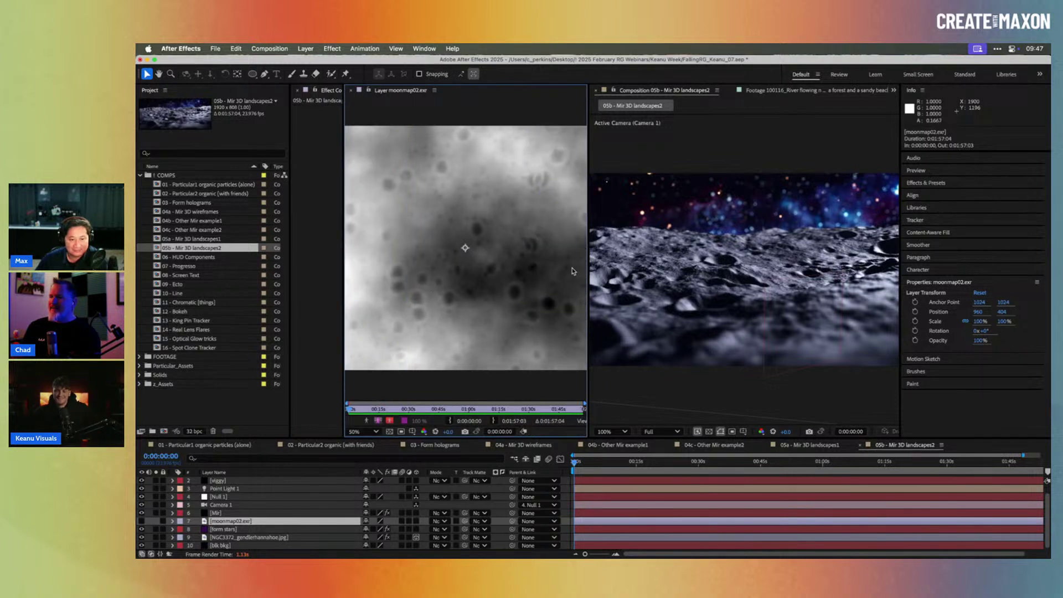
left_click_drag(588, 267, 671, 268)
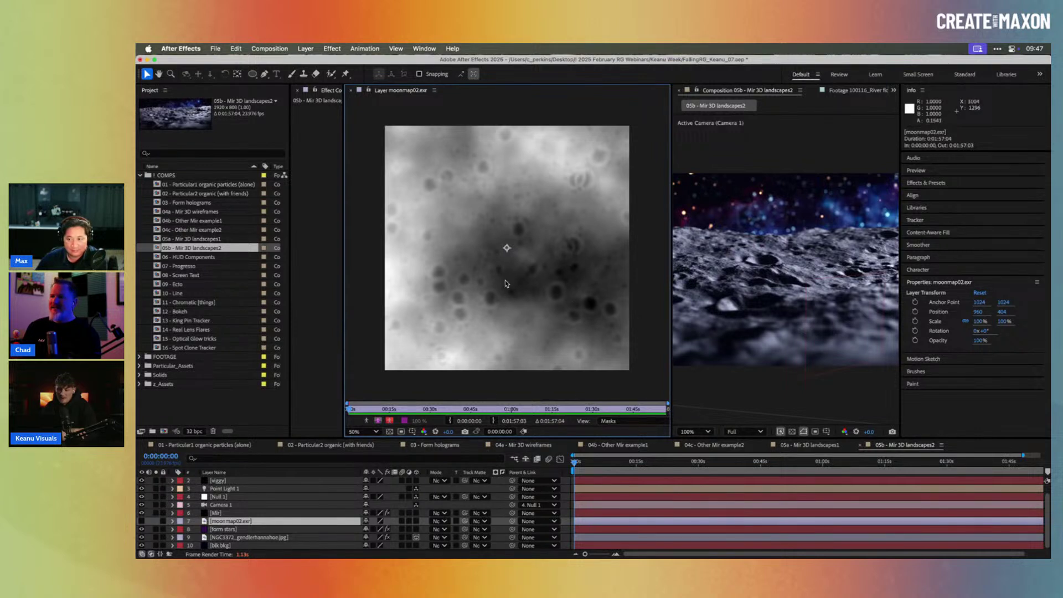
left_click(351, 89)
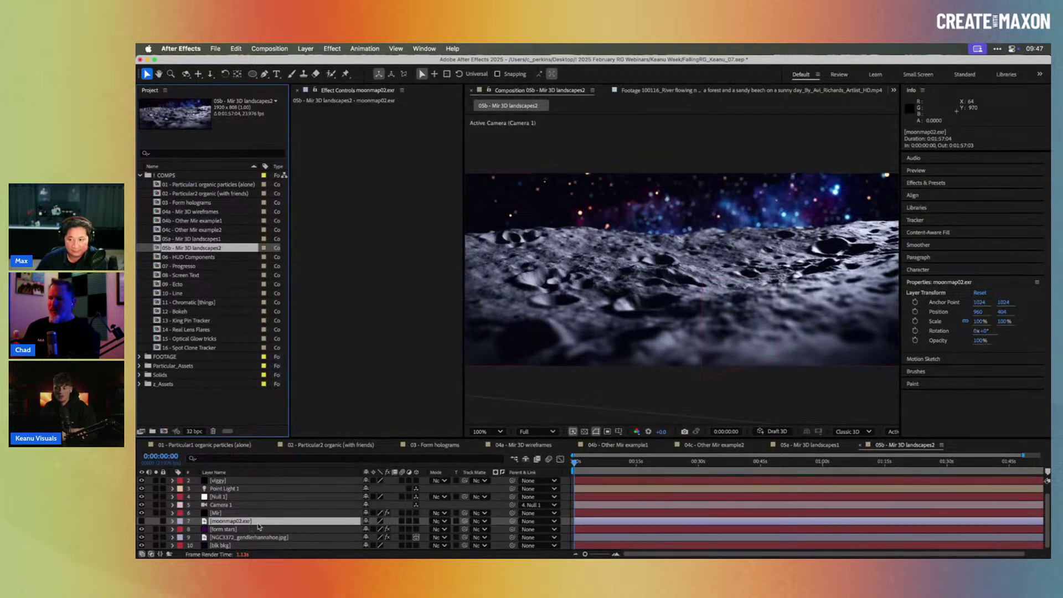
- Orbit Camera 1 around the moon landscape, undo the orbit, and briefly toggle the visibility of Point Light 1
left_click(227, 513)
left_click(233, 505)
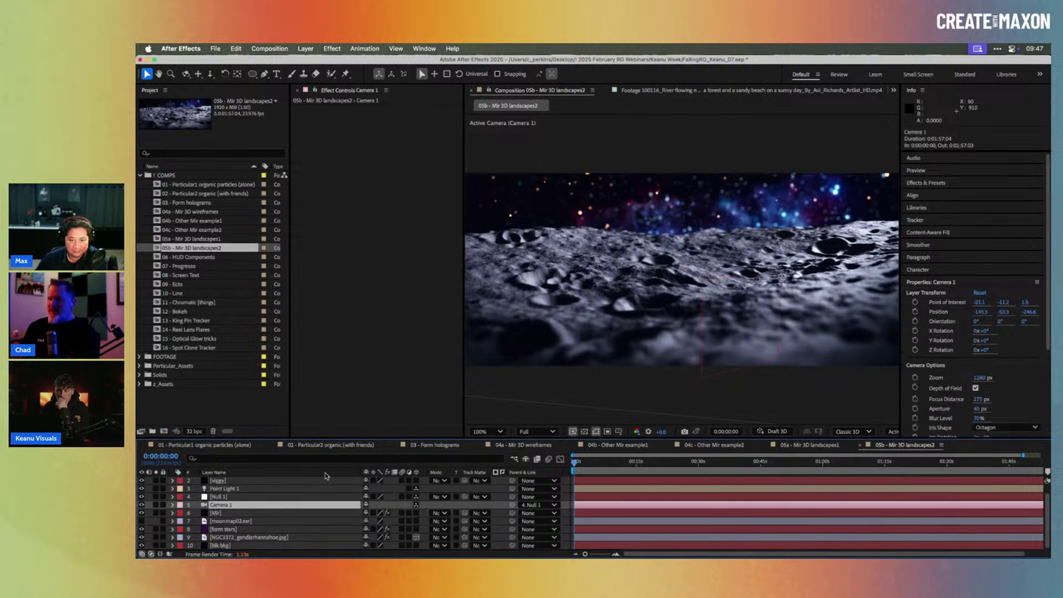
key("c")
left_click_drag(629, 272, 631, 269)
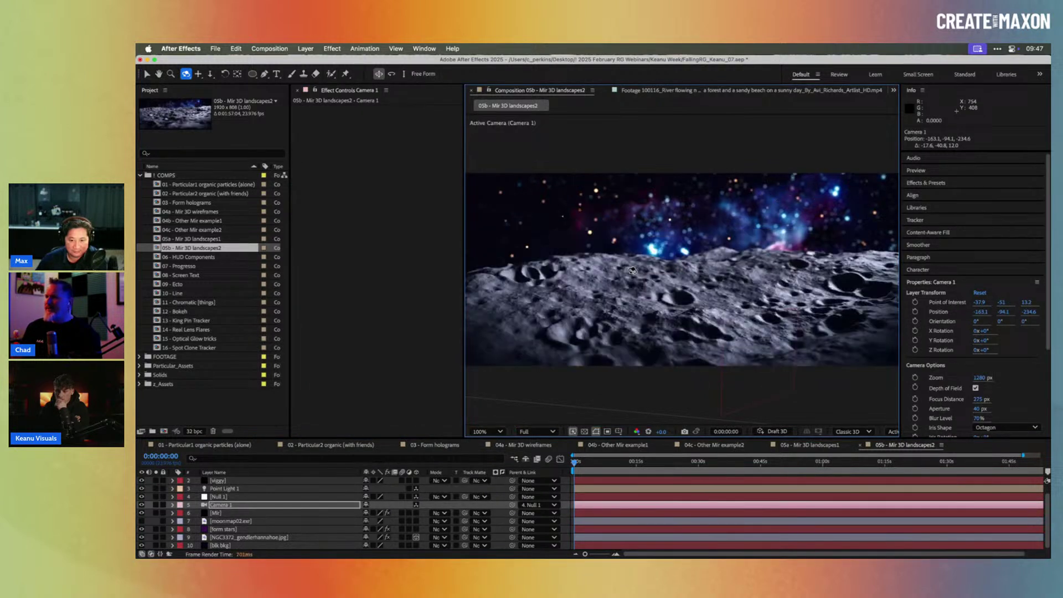
left_click_drag(637, 274, 675, 270)
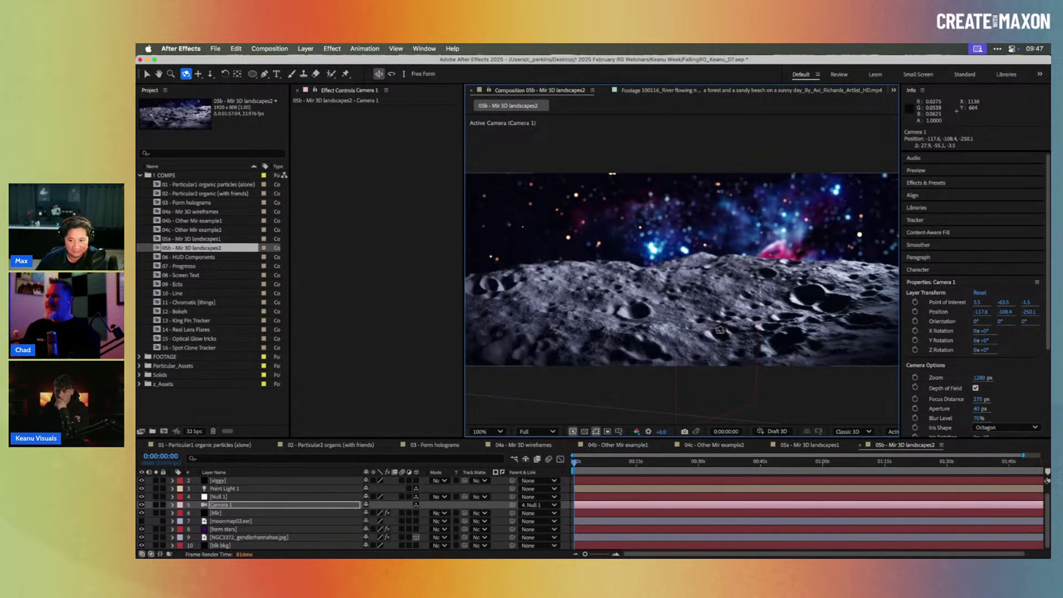
key("super+z")
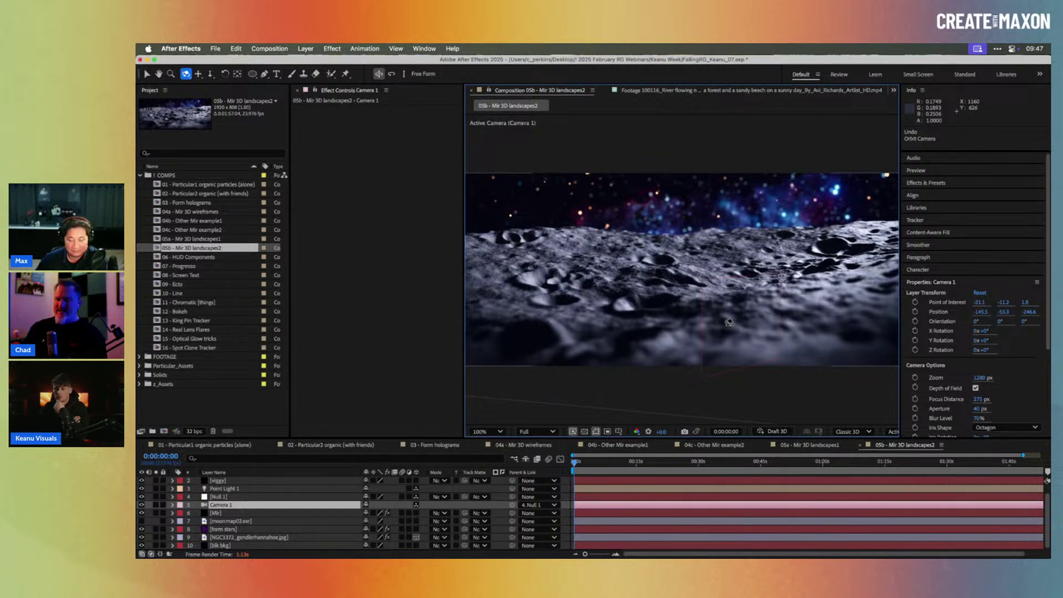
left_click(142, 489)
left_click(141, 489)
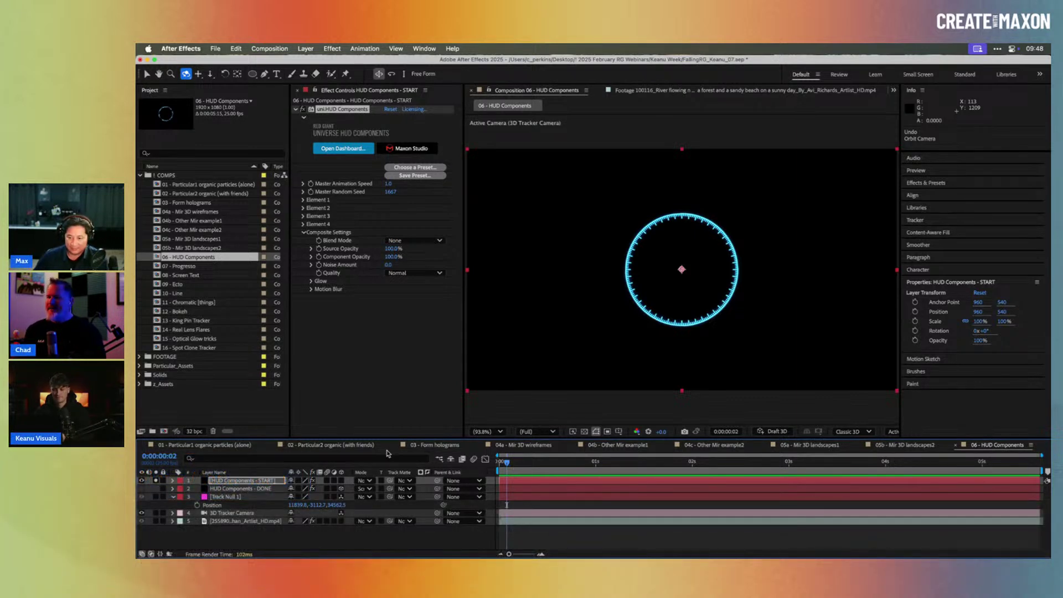
- Select the HUD Components - START layer, and bring up the 04a - Mir 3D wireframes composition again for review
left_click(267, 481)
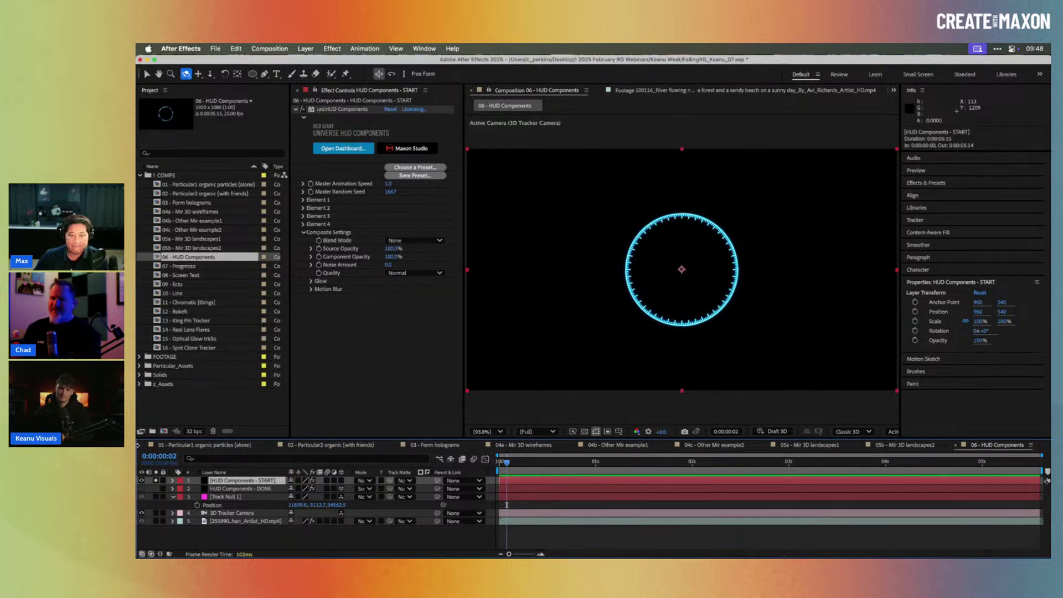
scroll(141, 446, "down", 2)
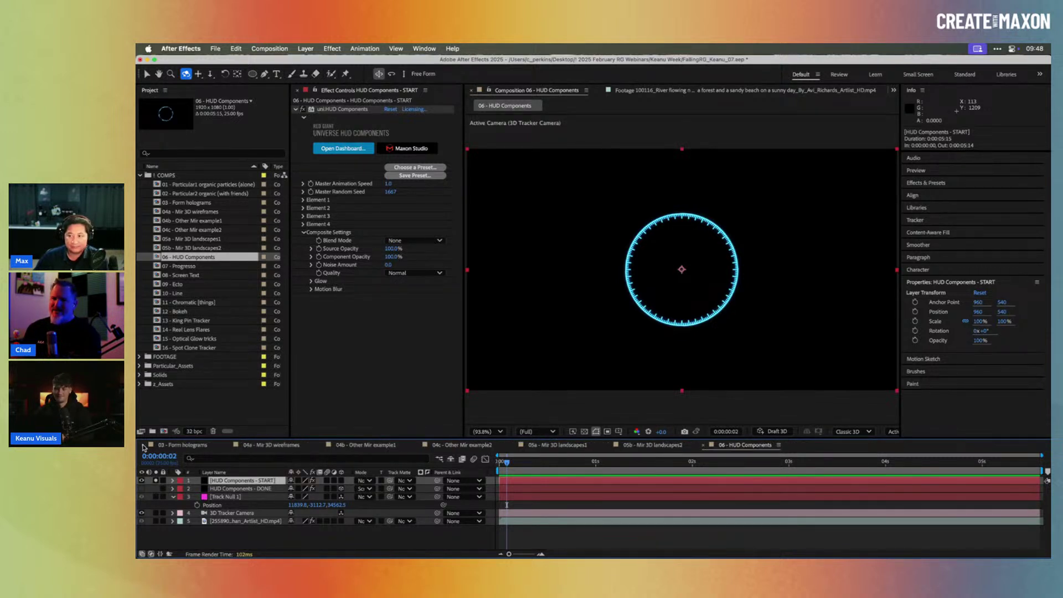
scroll(143, 446, "down", 1)
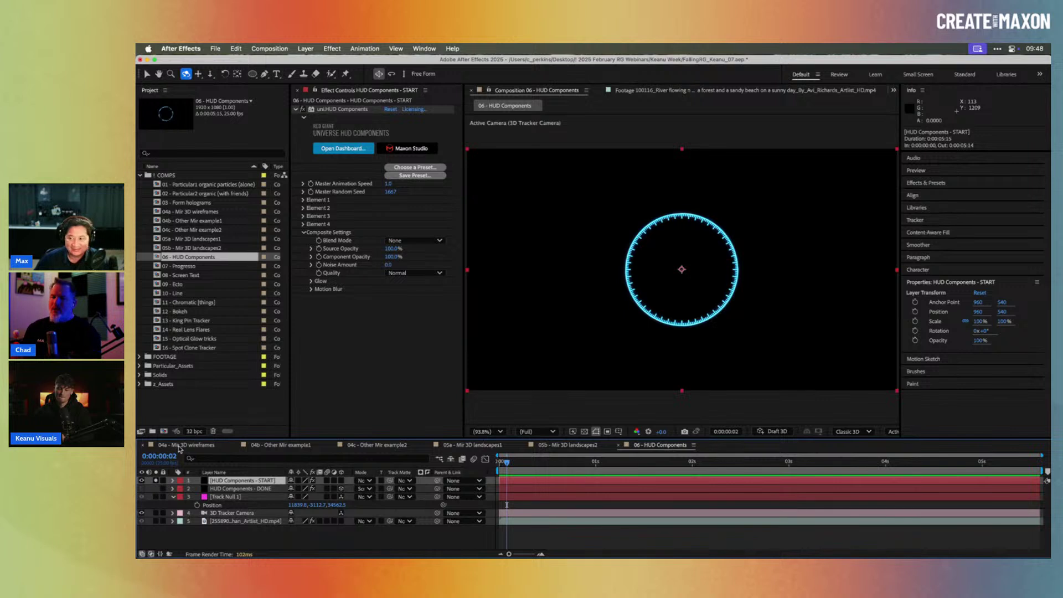
left_click(180, 446)
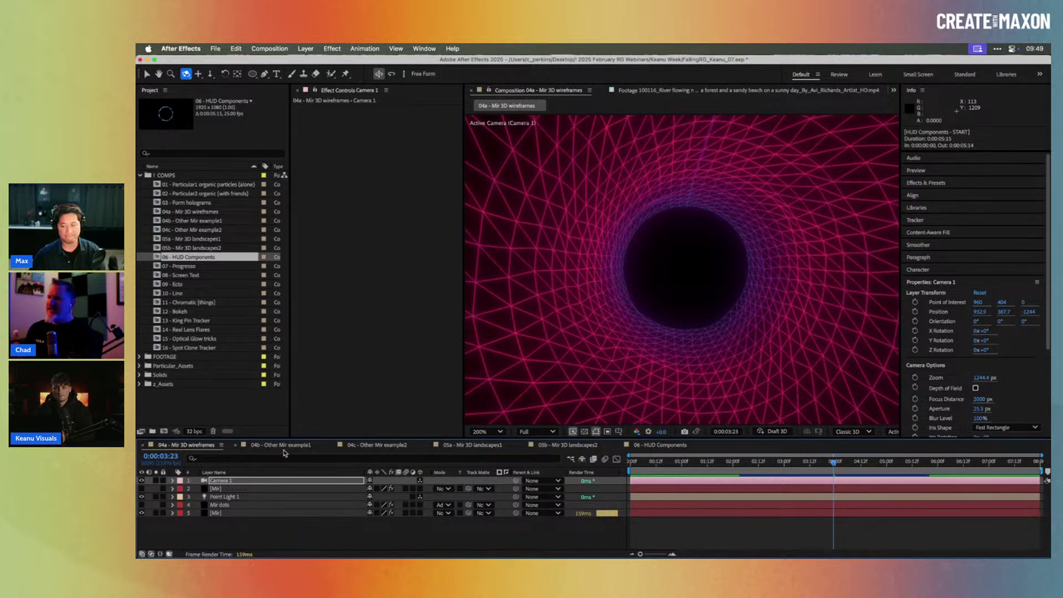
- Return to the 06 - HUD Components composition, set the current time to 0:00:00:09, and open the Red Giant Universe Dashboard
left_click(667, 446)
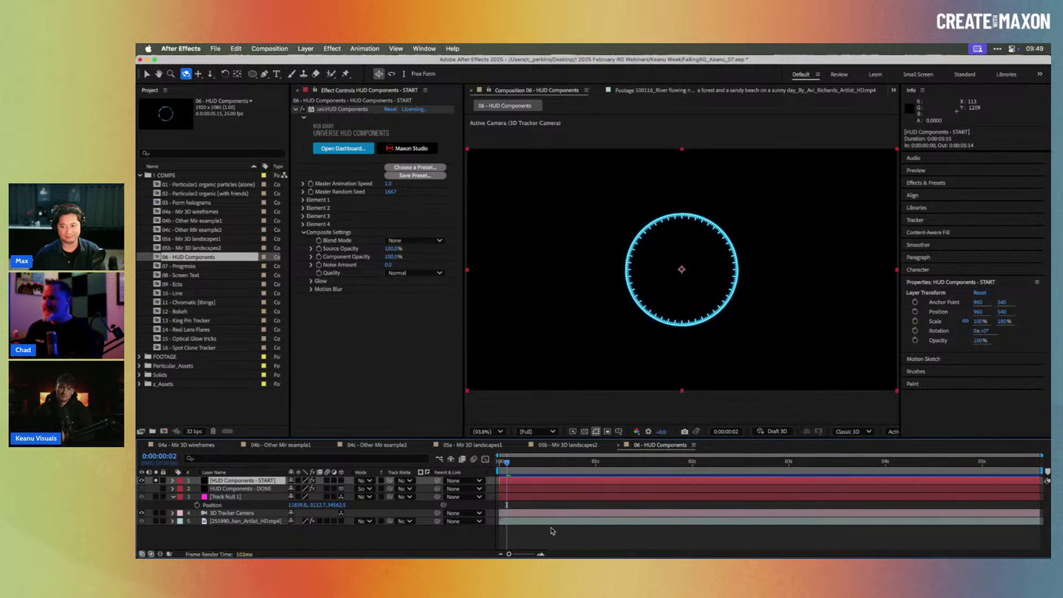
left_click_drag(508, 463, 538, 472)
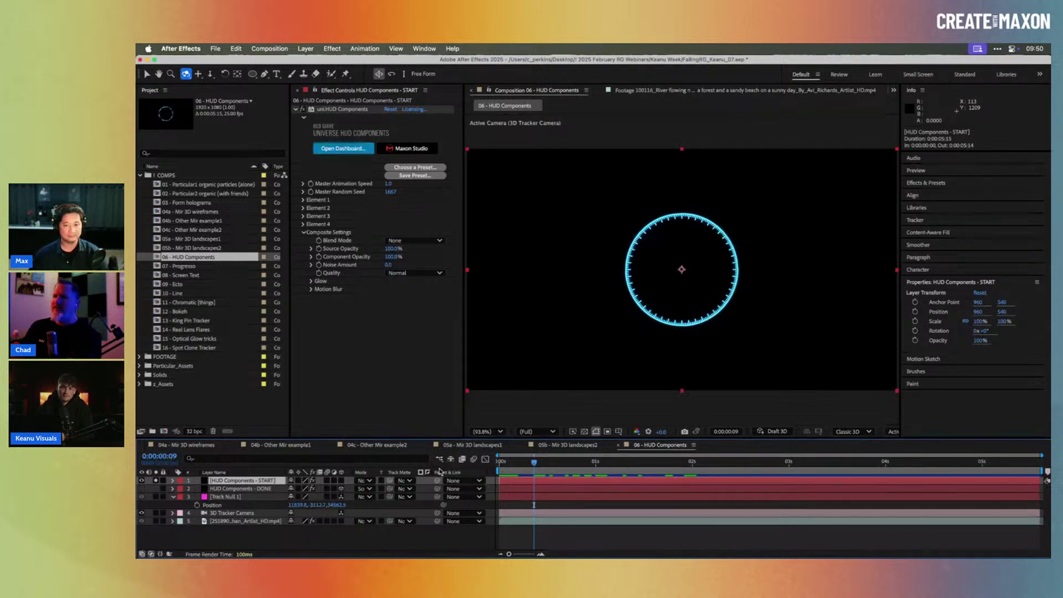
left_click(424, 48)
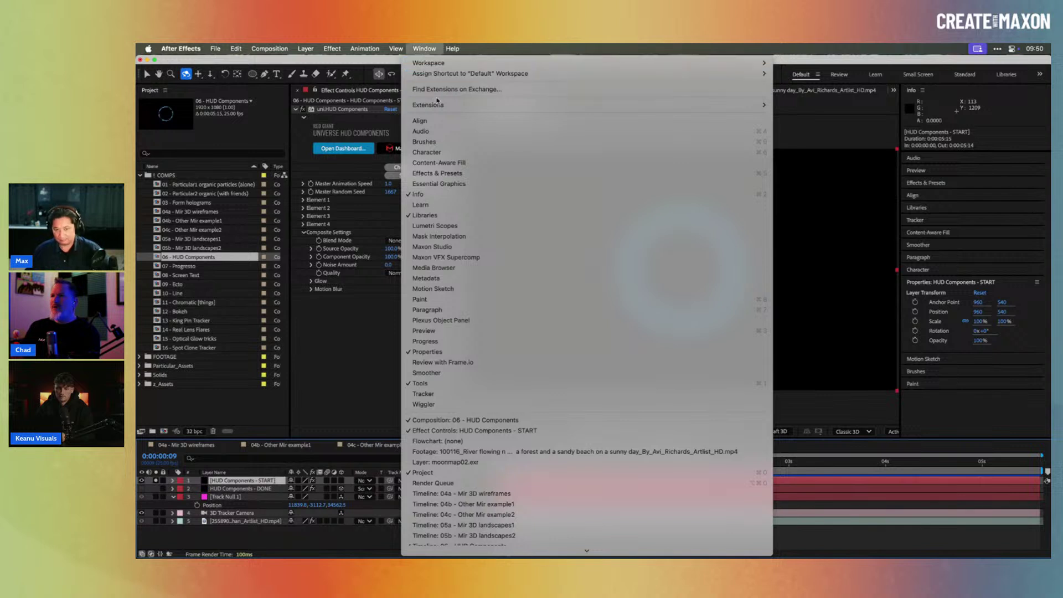
mouse_move(446, 104)
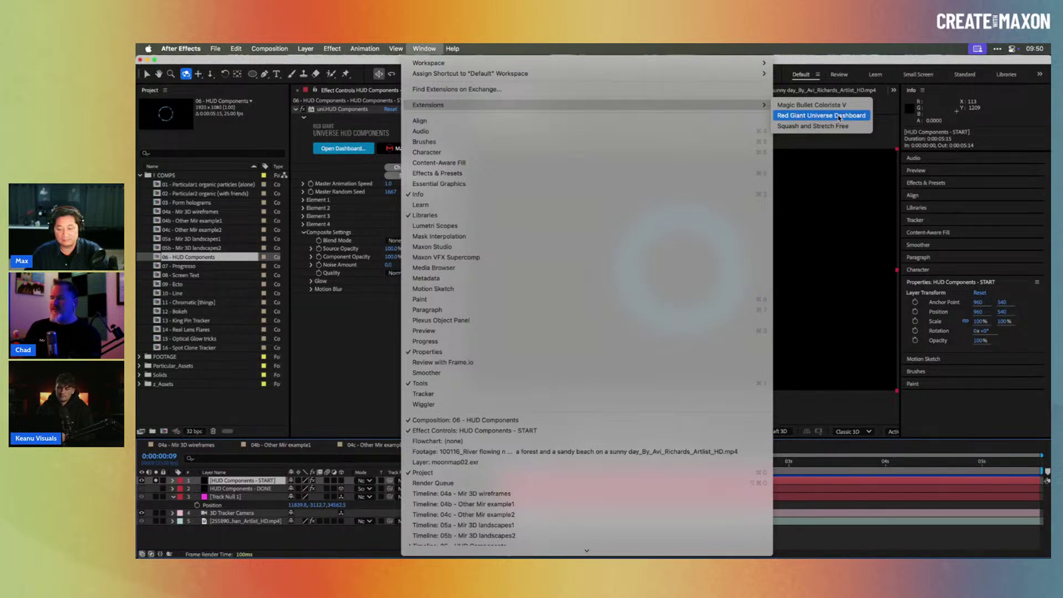
left_click(838, 117)
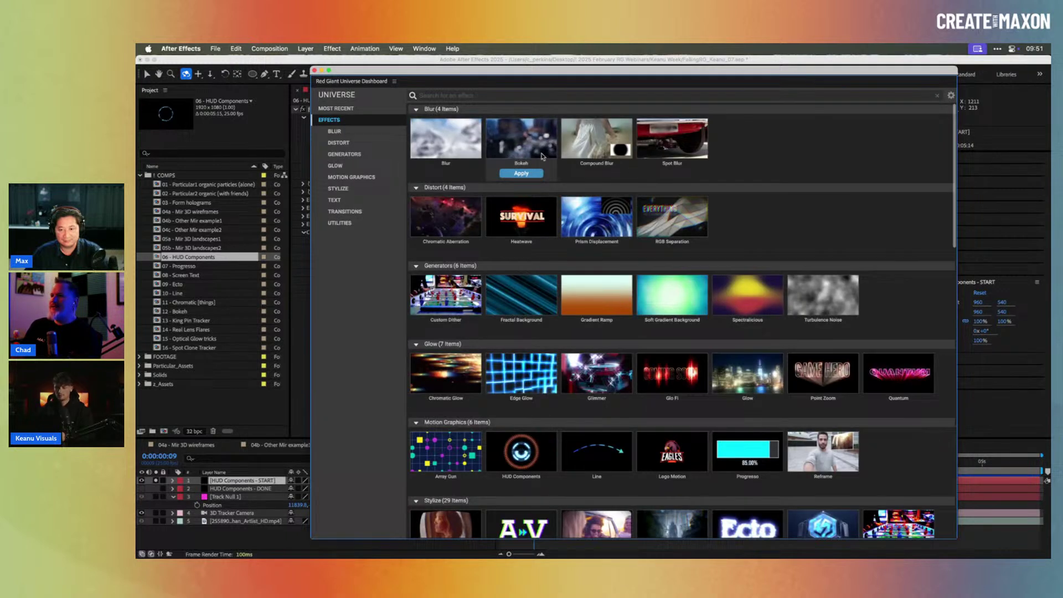
- Browse the Universe effect categories from Blur, Distort and Glow through Motion Graphics, Stylize, Text and Transitions
left_click(335, 132)
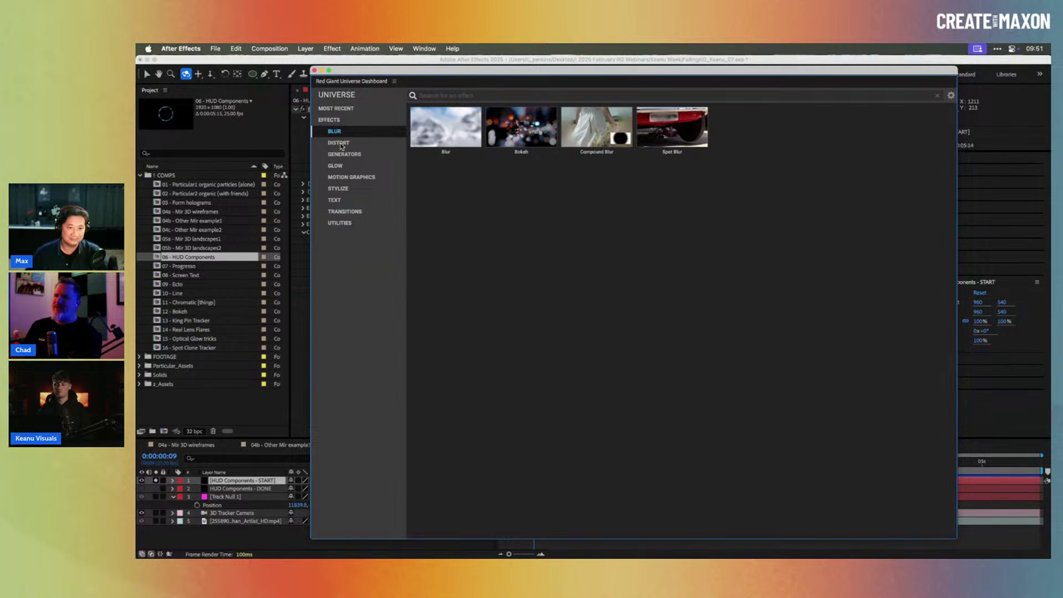
left_click(340, 142)
left_click(341, 165)
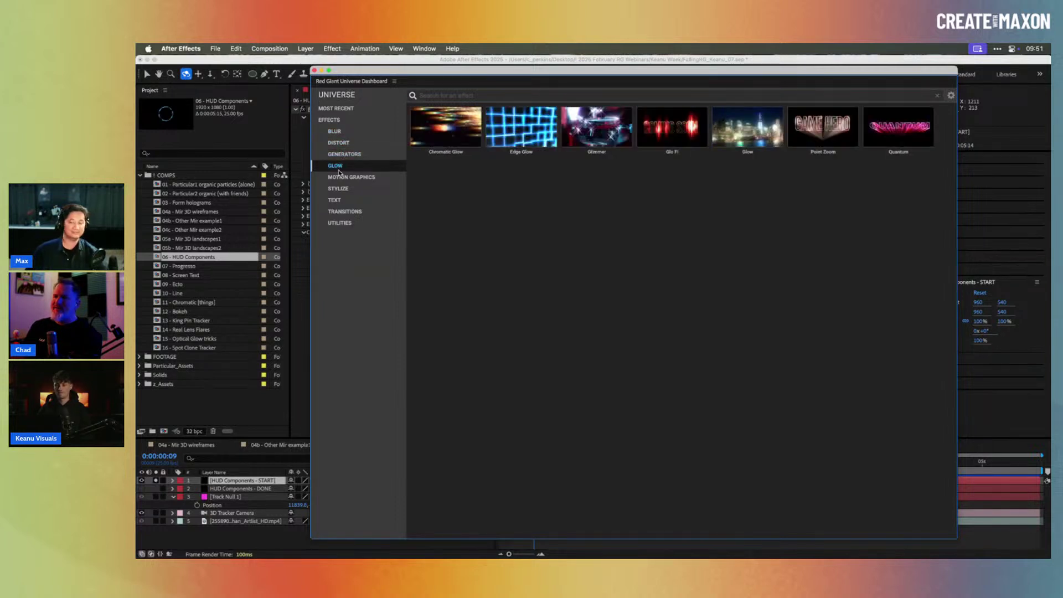
left_click(344, 178)
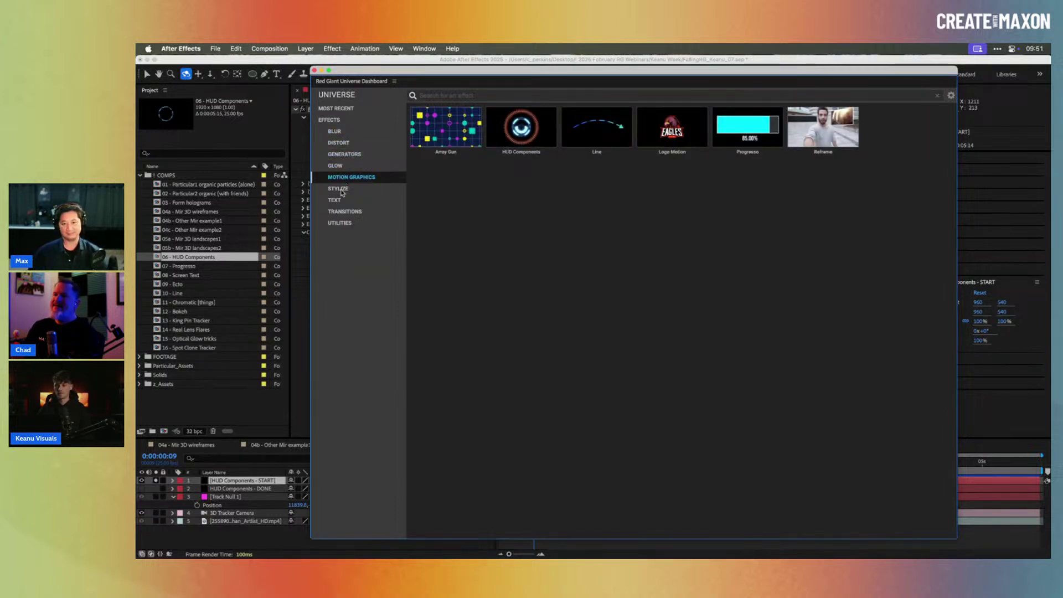
left_click(342, 189)
left_click(334, 202)
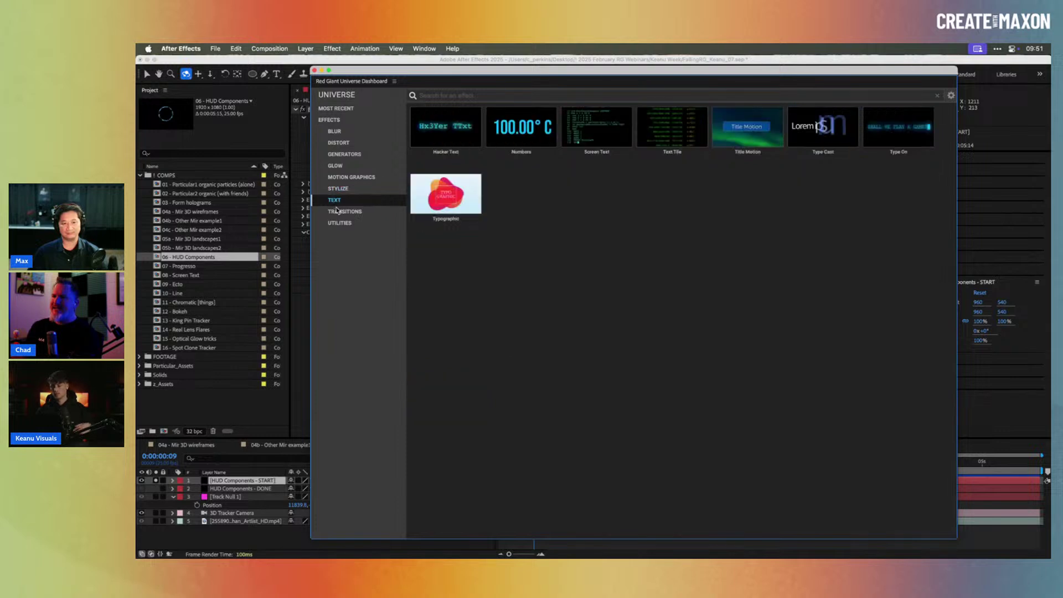
left_click(339, 213)
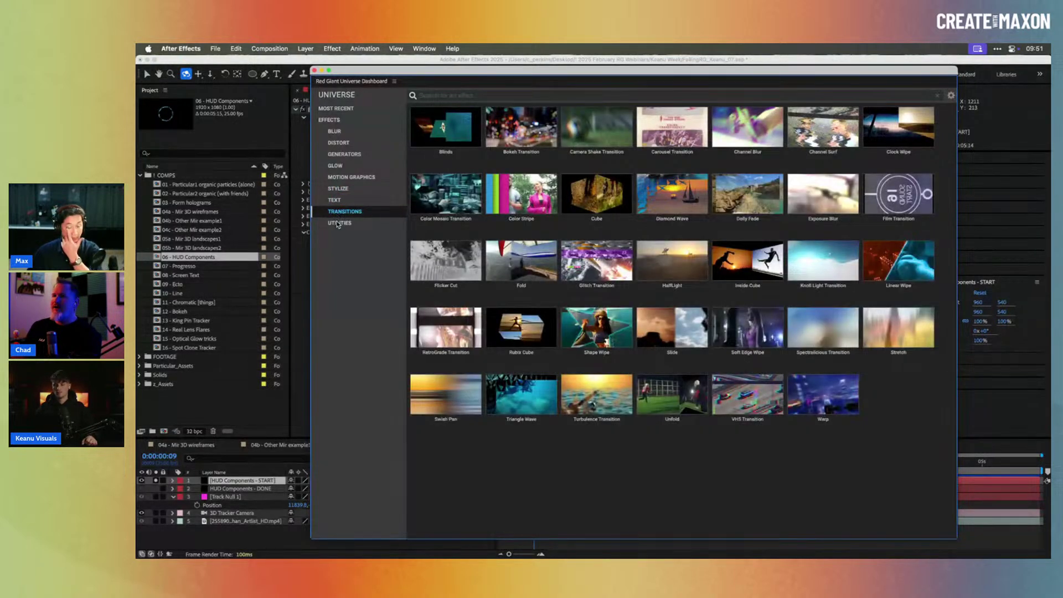
- Show the Stylize effects again and preview the animated thumbnails, including VHS
left_click(340, 190)
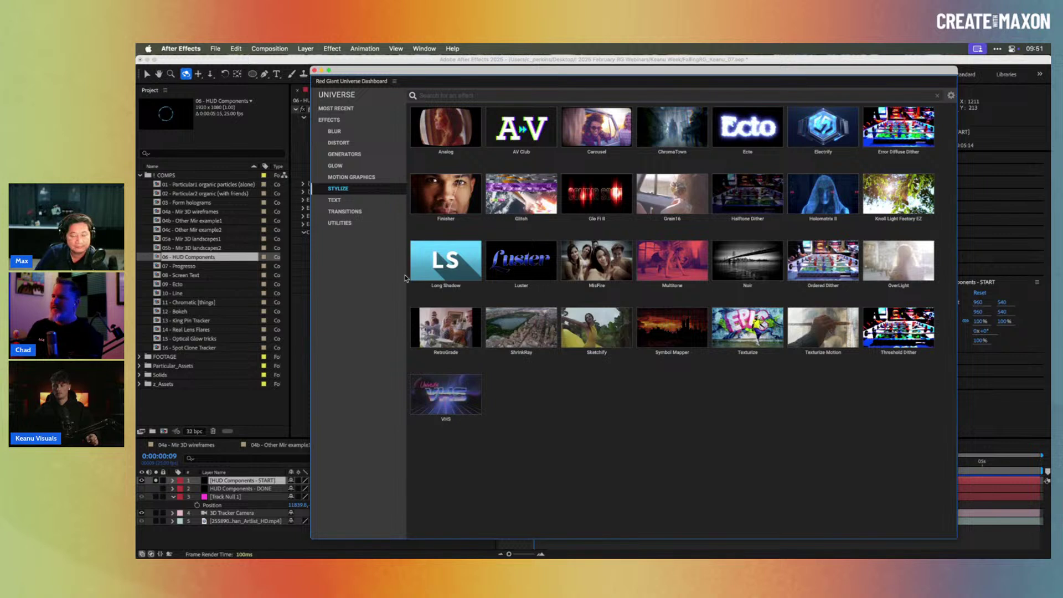
mouse_move(450, 396)
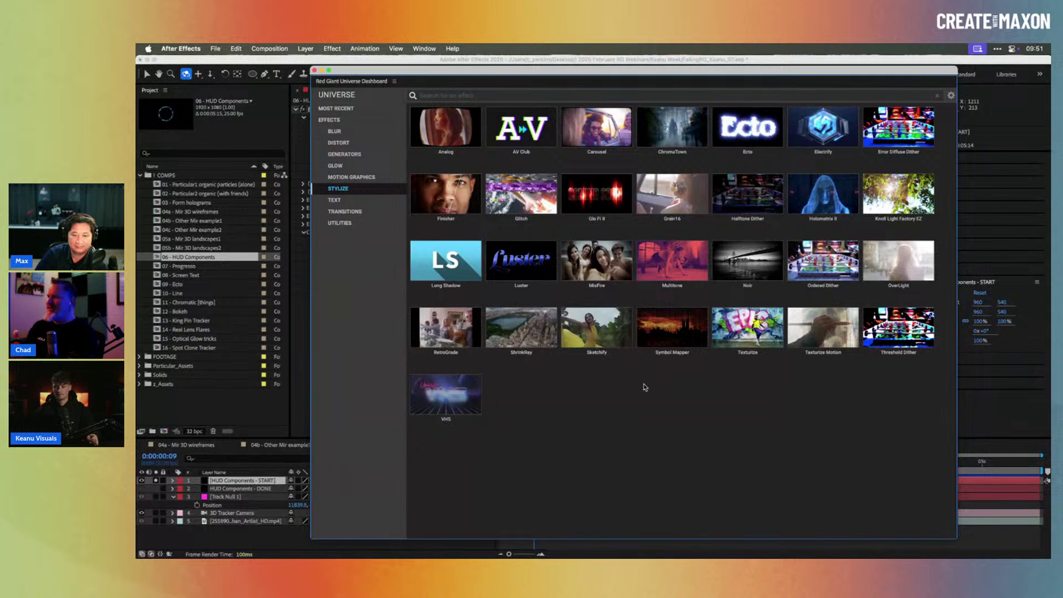
mouse_move(630, 264)
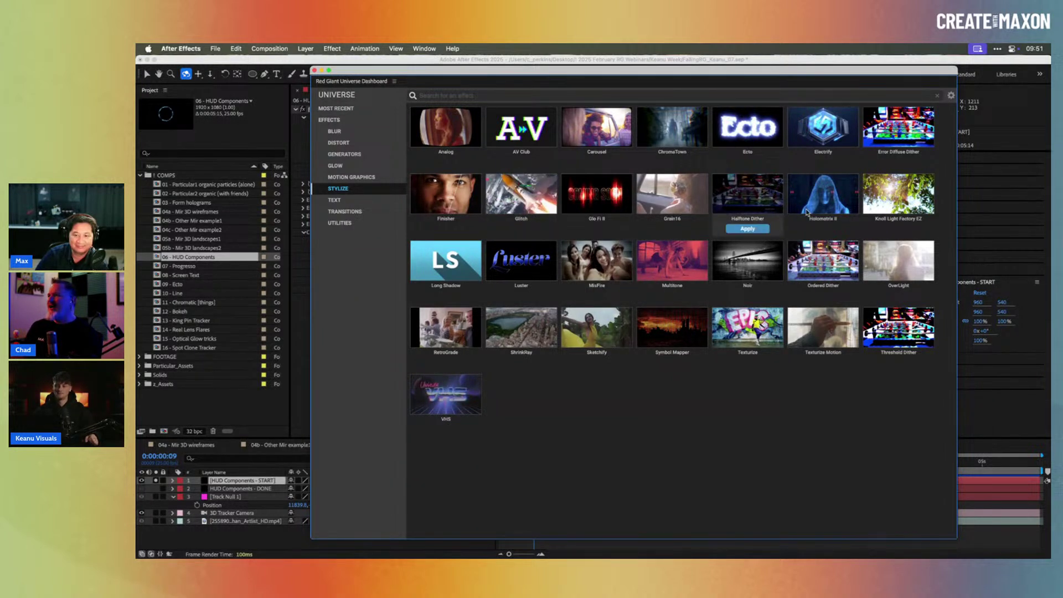
- Open the Holomatrix II effect's presets and preview the Hologram looks, such as Clone Warrior and Chromatic Breakup
mouse_move(819, 206)
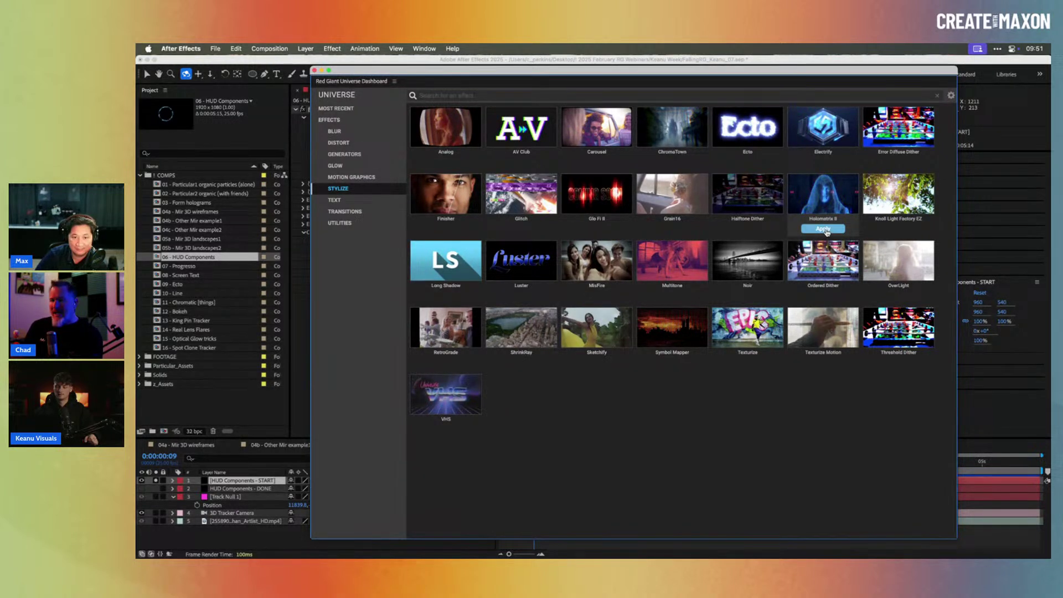
left_click(820, 193)
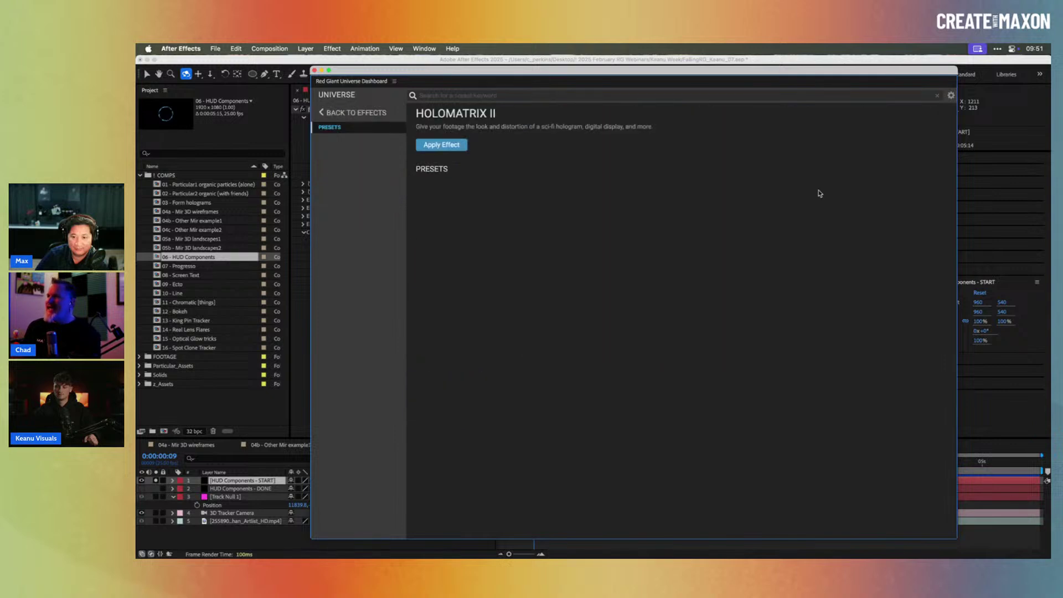
scroll(637, 314, "down", 4)
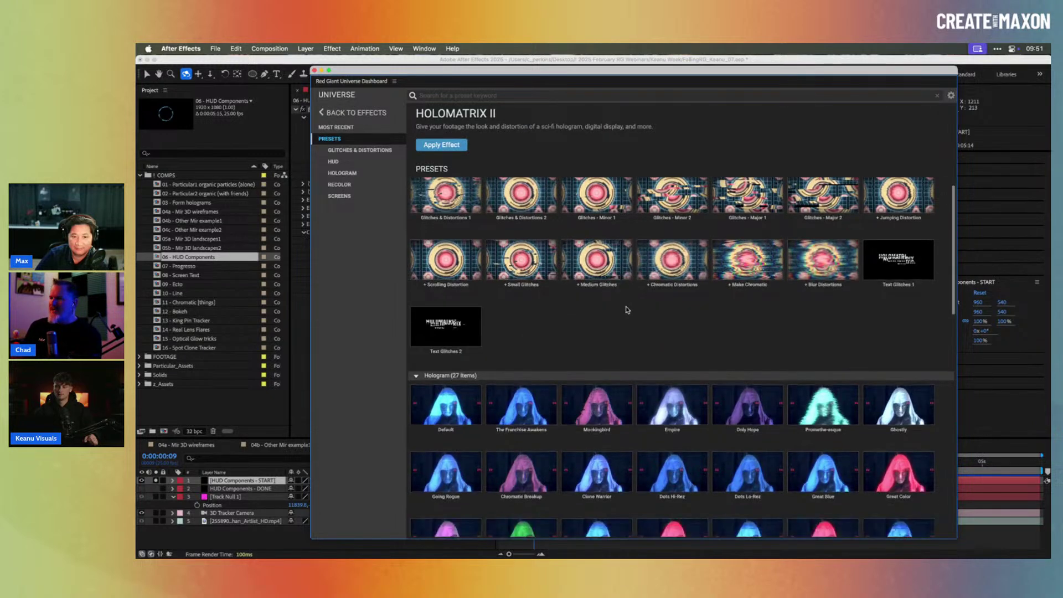
scroll(640, 318, "down", 5)
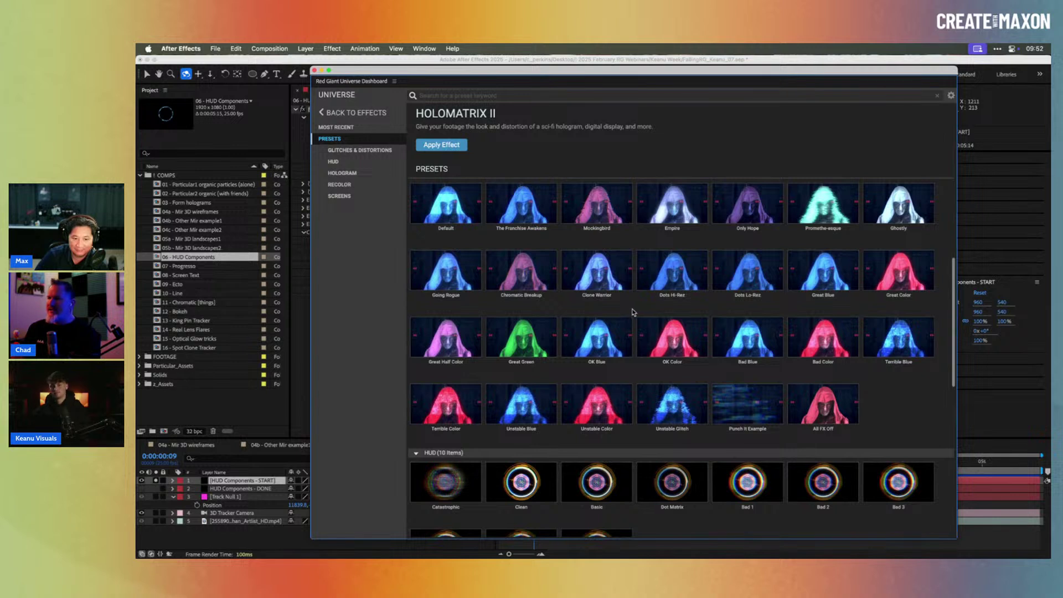
mouse_move(612, 280)
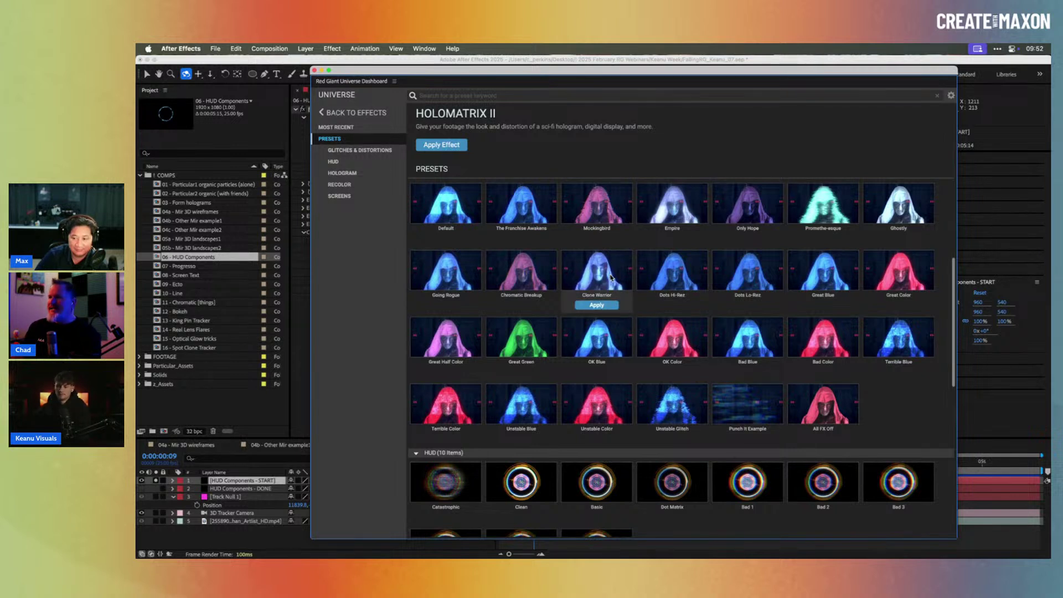
mouse_move(532, 282)
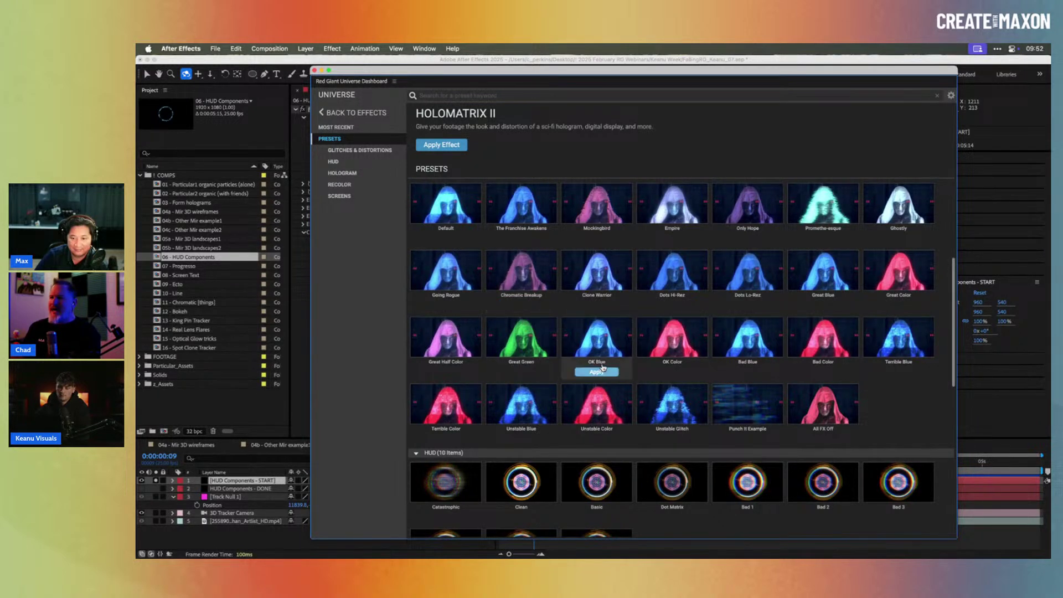
- Examine the Recolor and Screens presets of Holomatrix II, previewing Night Vision and Predator
scroll(596, 366, "down", 4)
scroll(634, 379, "down", 5)
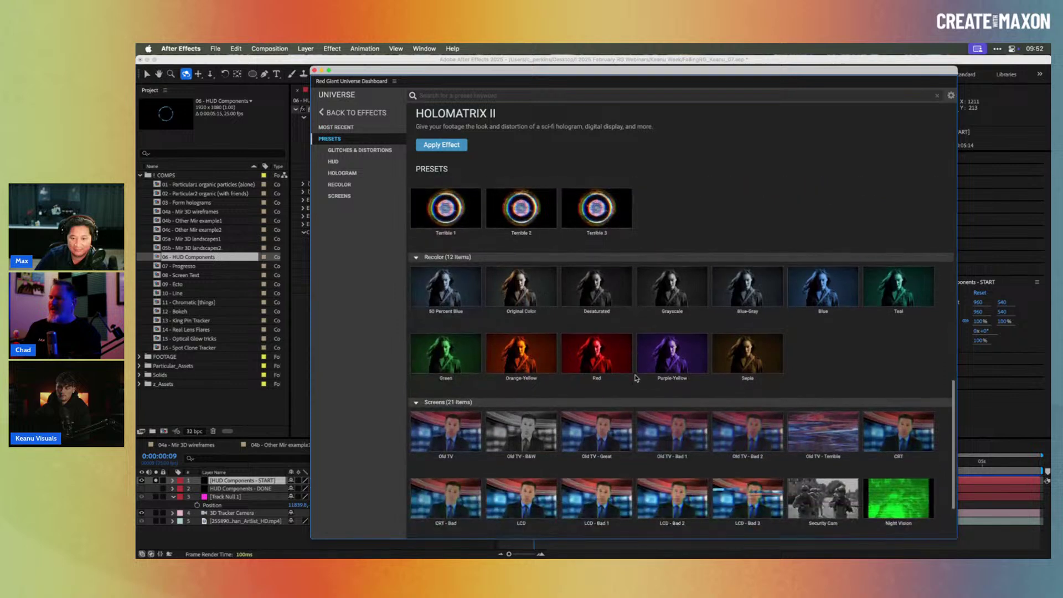
mouse_move(637, 378)
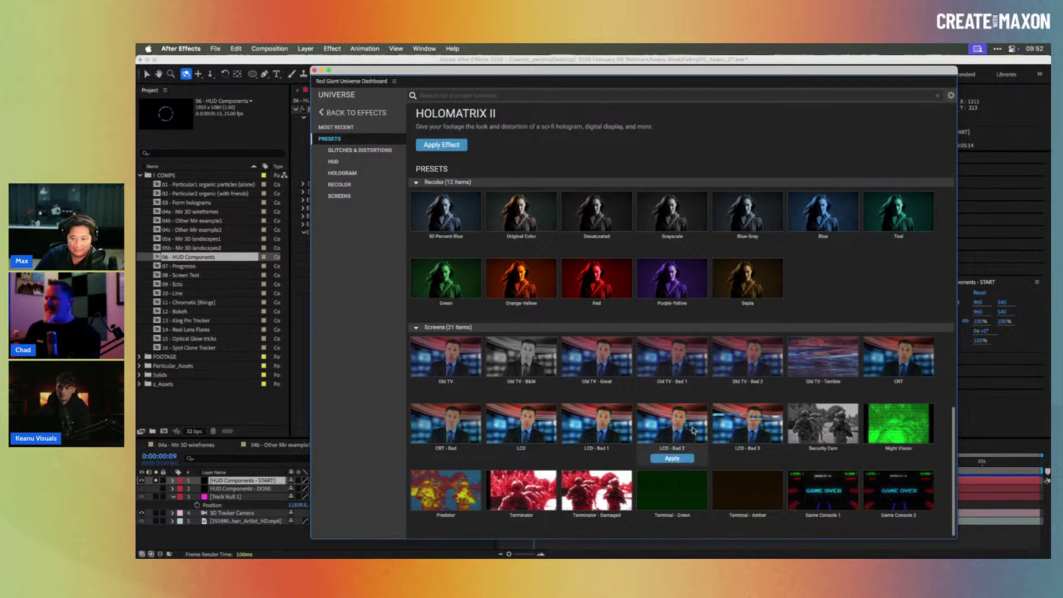
mouse_move(890, 424)
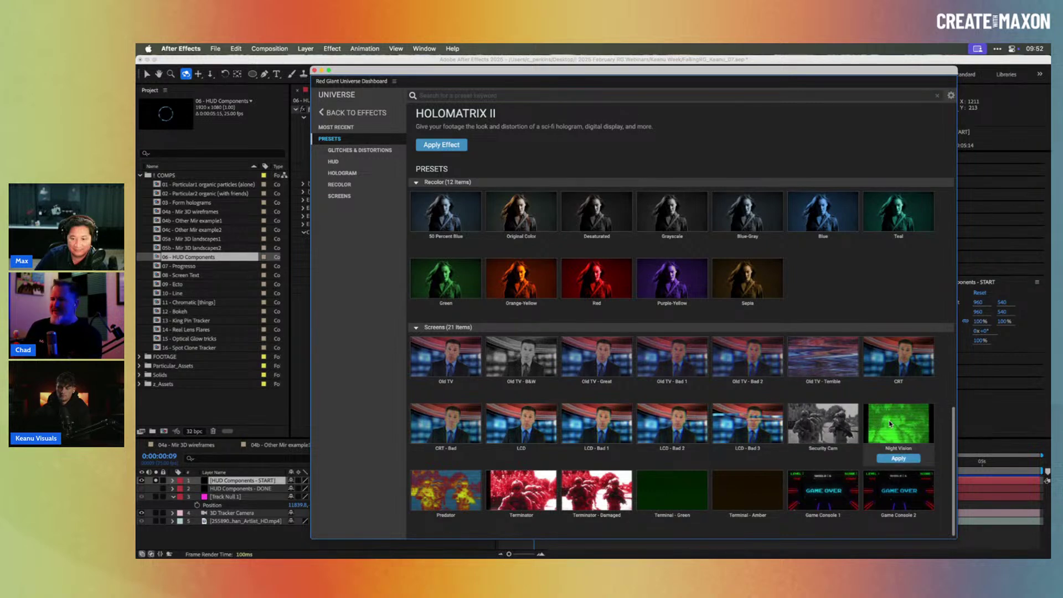
mouse_move(451, 483)
- Review the Hologram presets once more, and return to the effects list with the Motion Graphics category shown
scroll(452, 483, "up", 10)
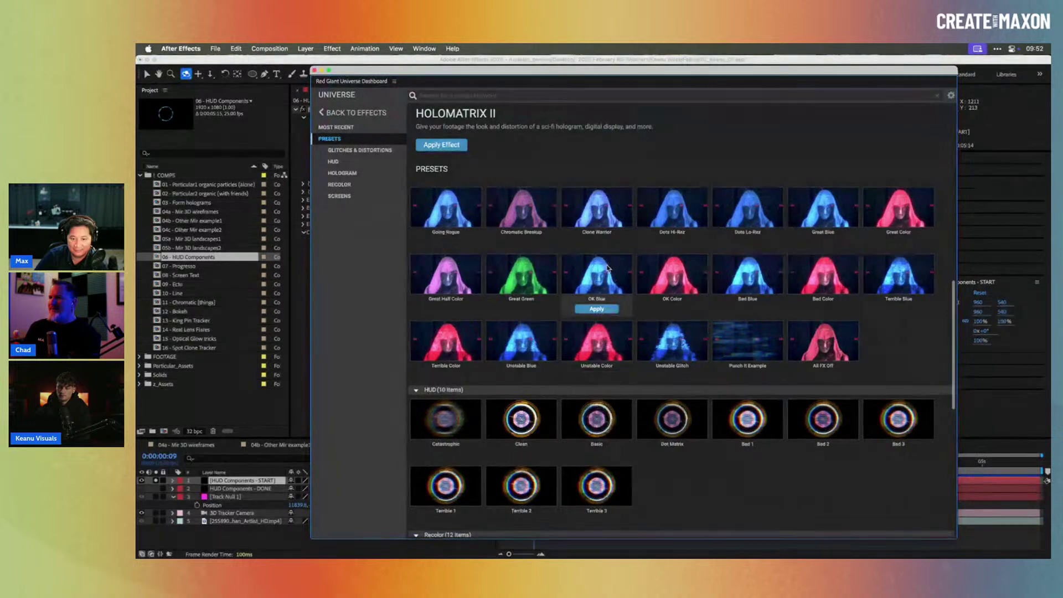
mouse_move(685, 276)
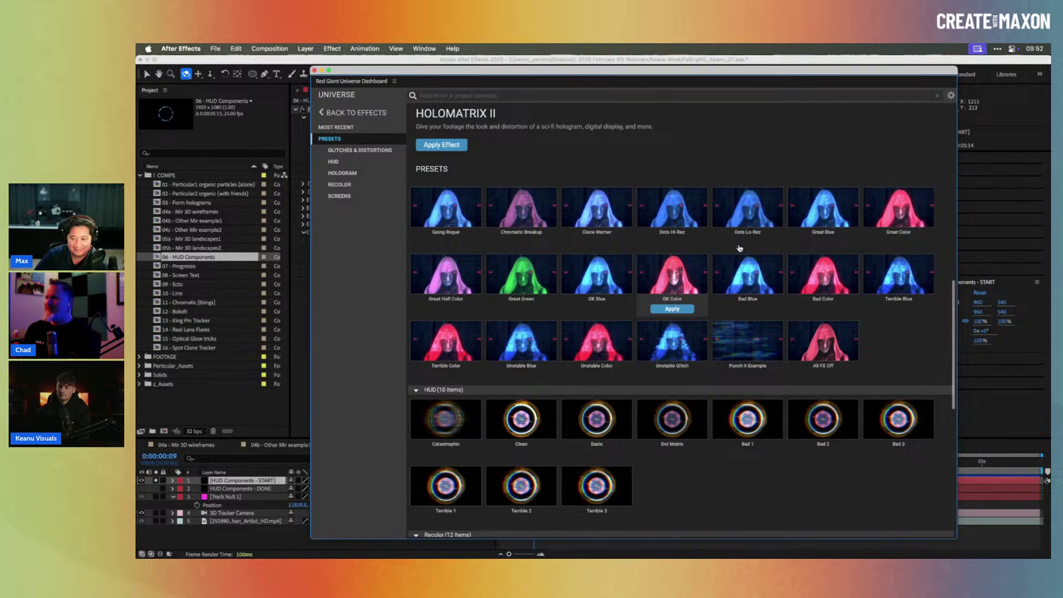
scroll(736, 245, "up", 3)
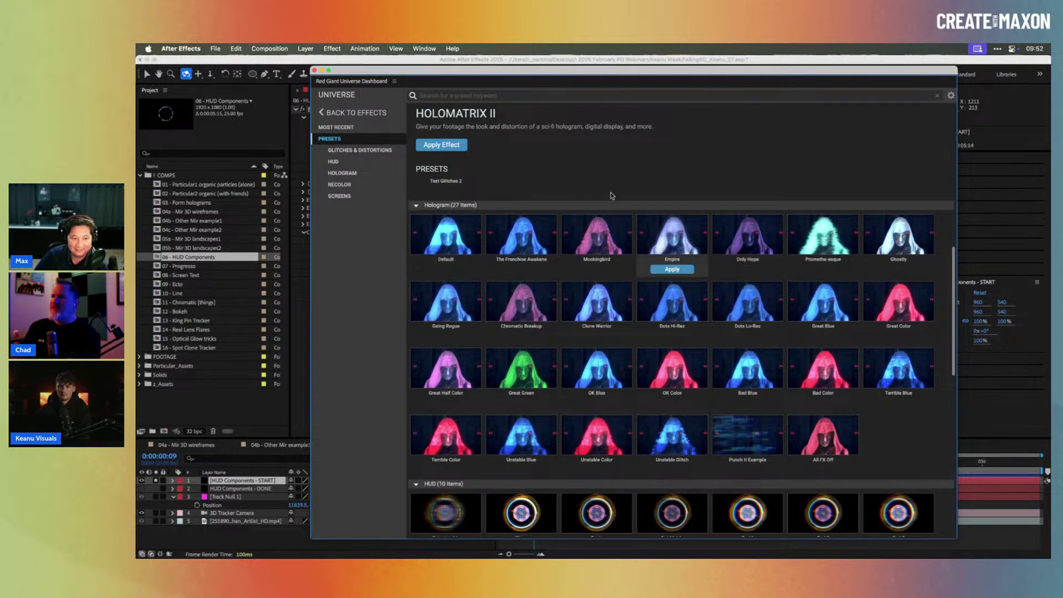
left_click(325, 113)
left_click(347, 178)
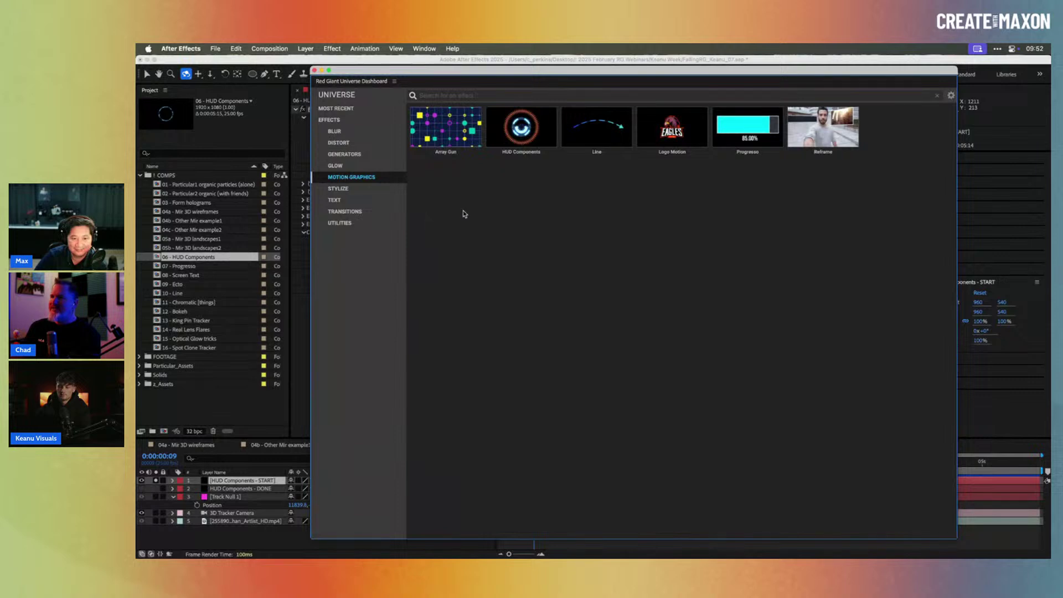
- Open the HUD Components effect's presets and examine the categories from Analog and Arcs through Fantasy User Interface to Targeting
mouse_move(515, 126)
left_click(516, 125)
scroll(692, 249, "down", 3)
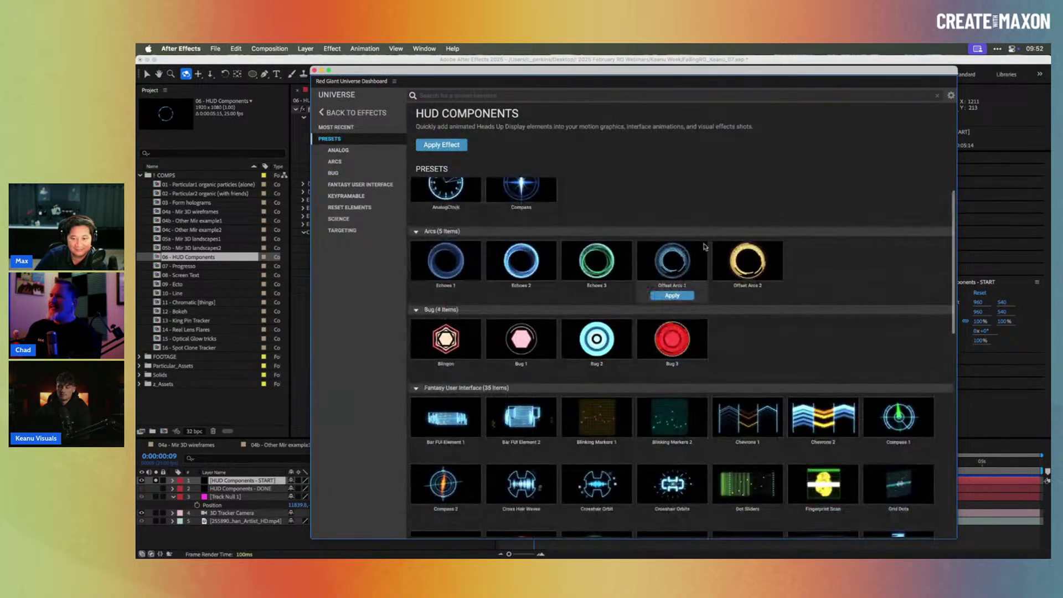
scroll(695, 247, "up", 1)
mouse_move(755, 305)
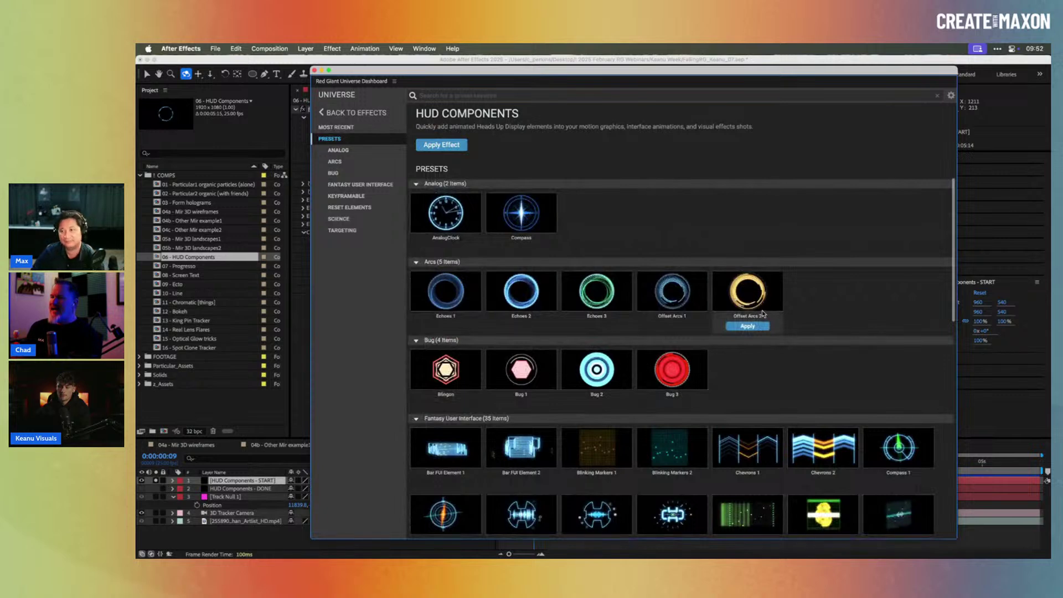
scroll(762, 310, "down", 5)
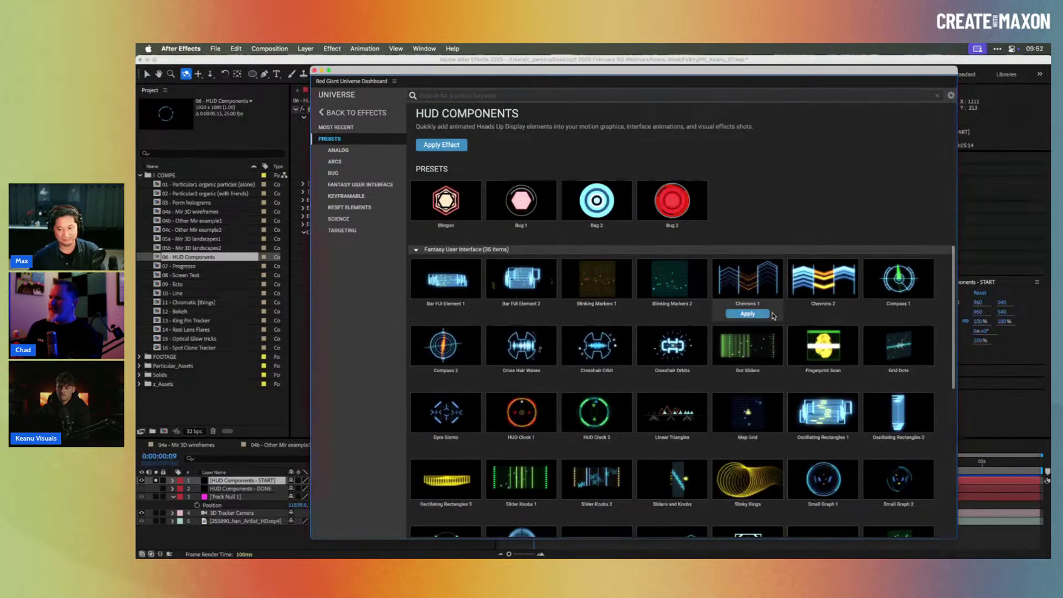
scroll(774, 315, "down", 7)
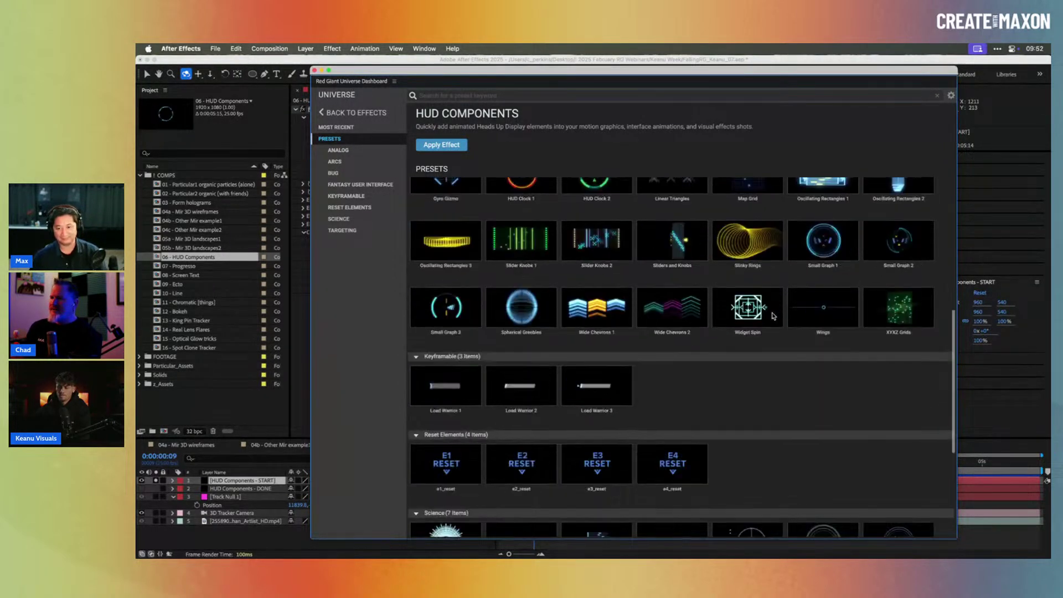
scroll(773, 316, "down", 4)
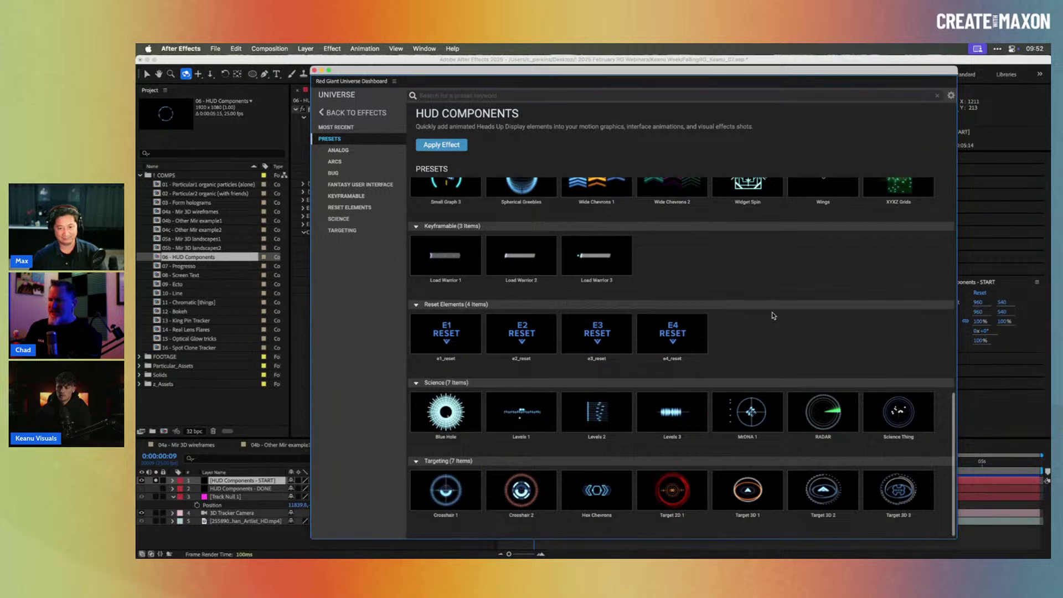
scroll(775, 313, "up", 2)
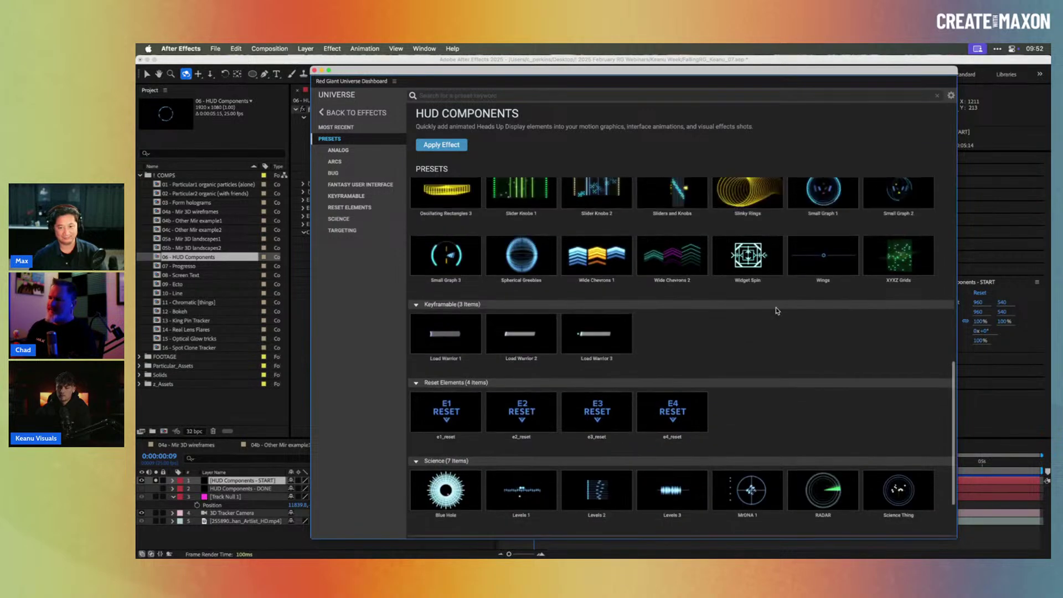
scroll(778, 310, "up", 14)
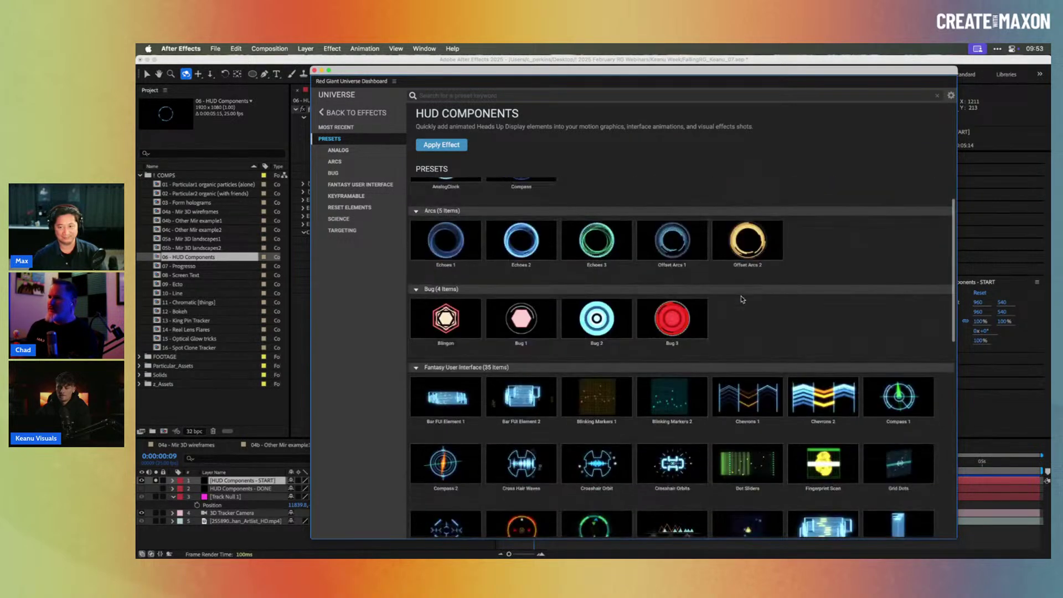
- Apply the Offset Arcs 1 preset, close the dashboard, and move the current time to 0:00:00:11
mouse_move(673, 313)
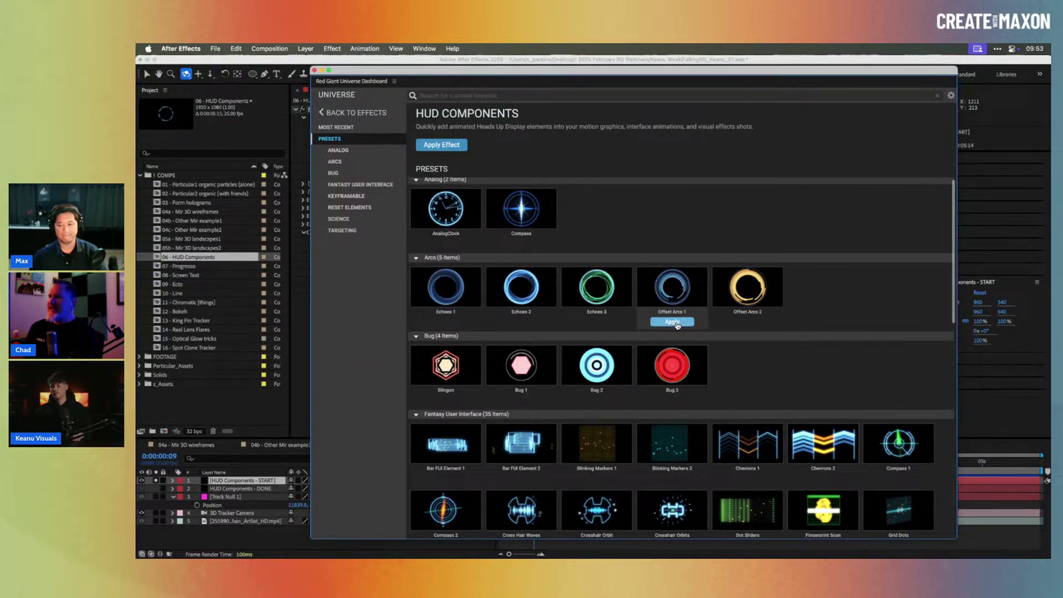
left_click(676, 324)
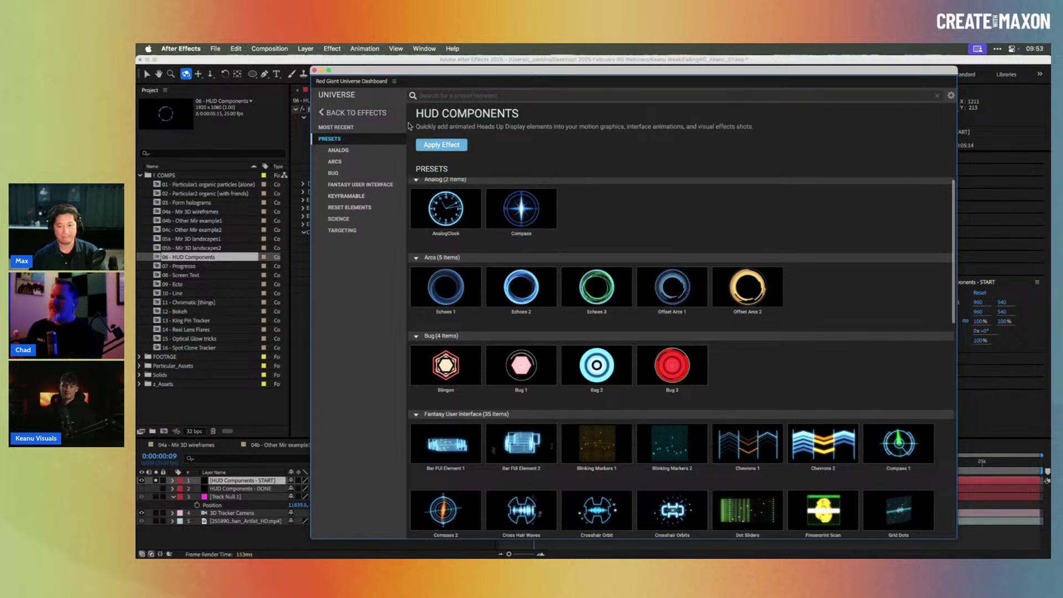
left_click(314, 71)
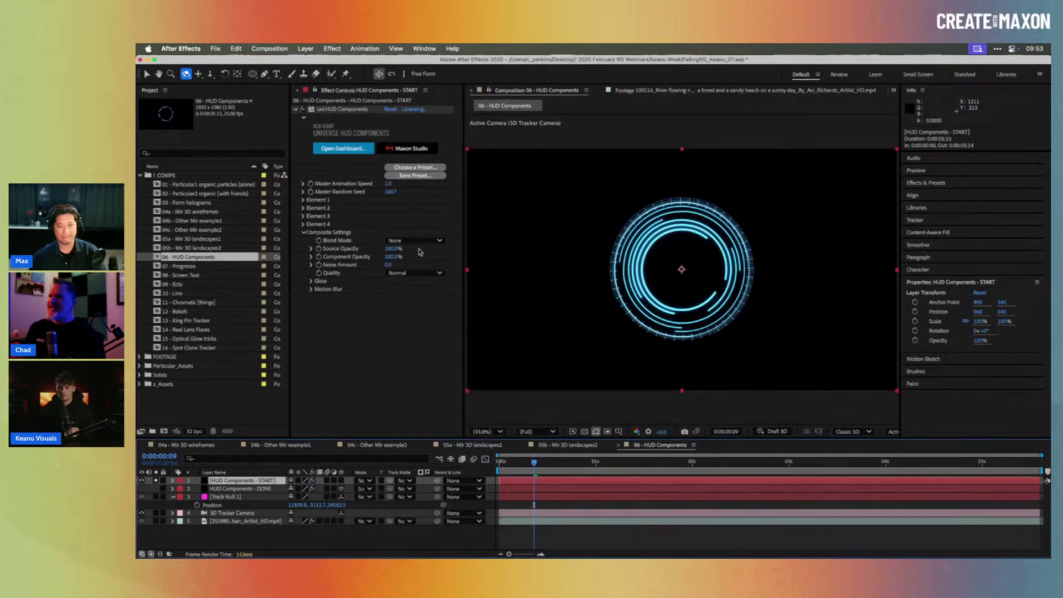
mouse_move(533, 464)
left_mouse_down()
mouse_move(668, 464)
mouse_move(541, 460)
left_mouse_up()
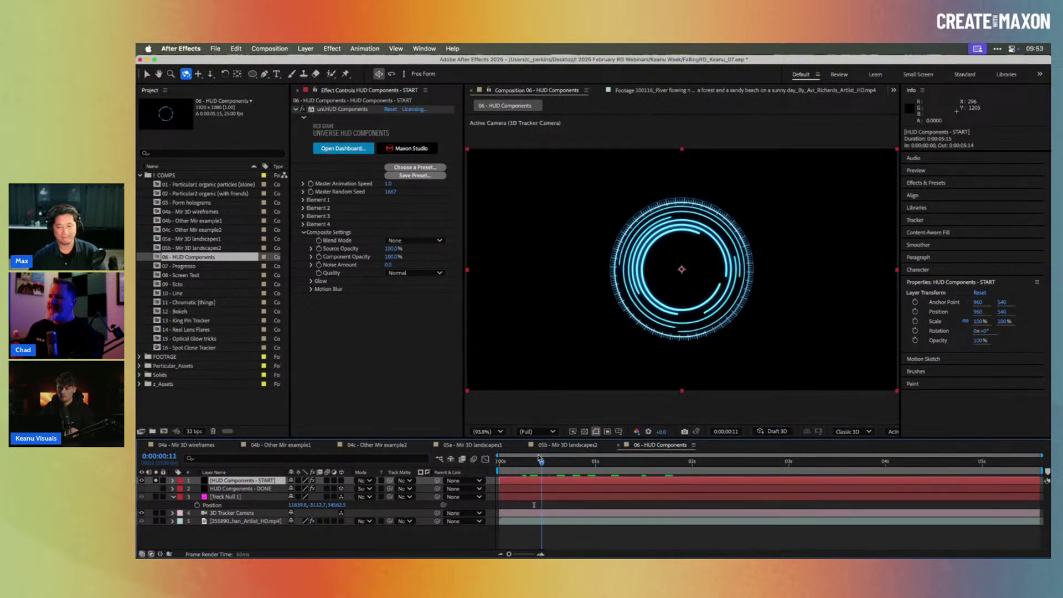
- Change Element 1's color to red, hex E14747
left_click(303, 200)
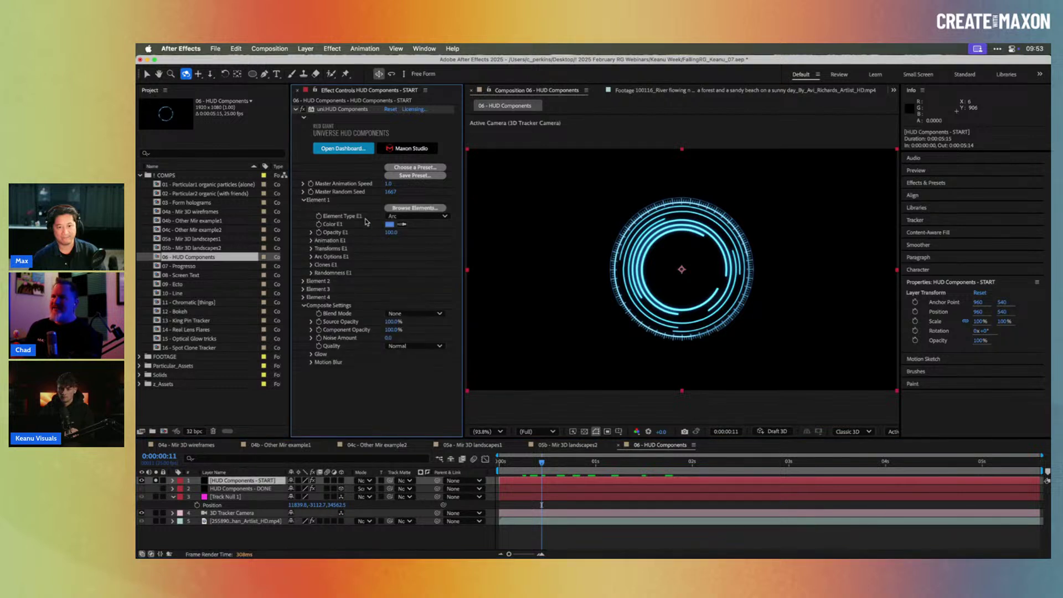
mouse_move(390, 233)
left_mouse_down()
mouse_move(332, 233)
mouse_move(387, 232)
left_mouse_up()
left_click(389, 224)
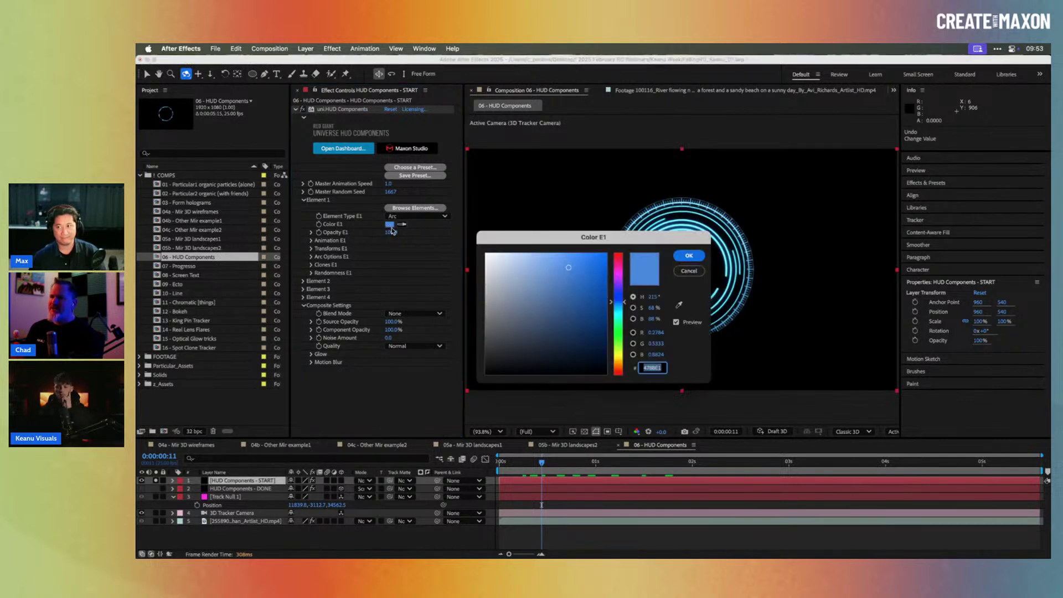
left_click_drag(618, 305, 608, 247)
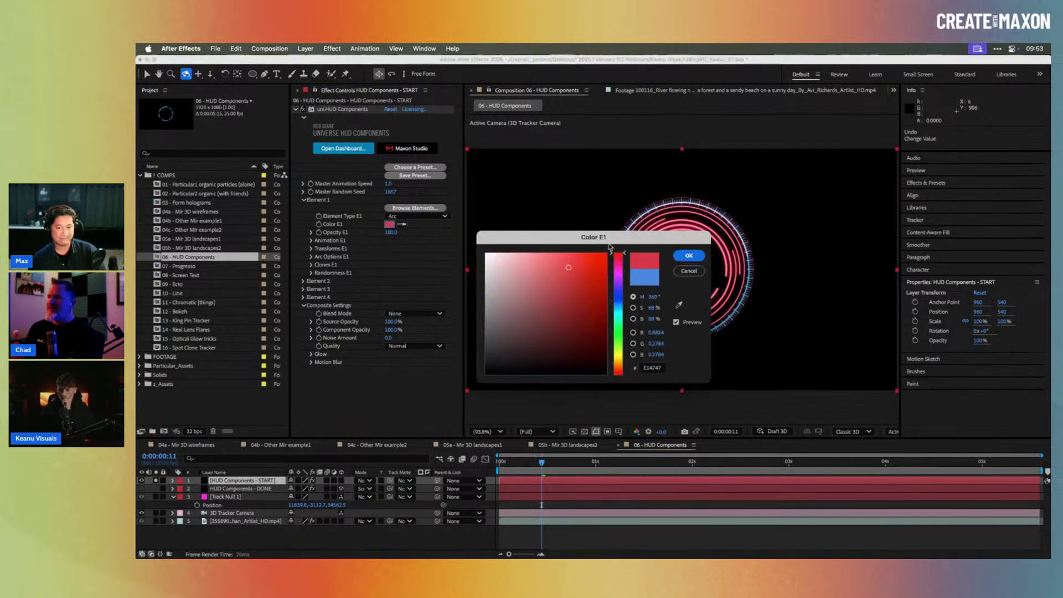
left_click(688, 255)
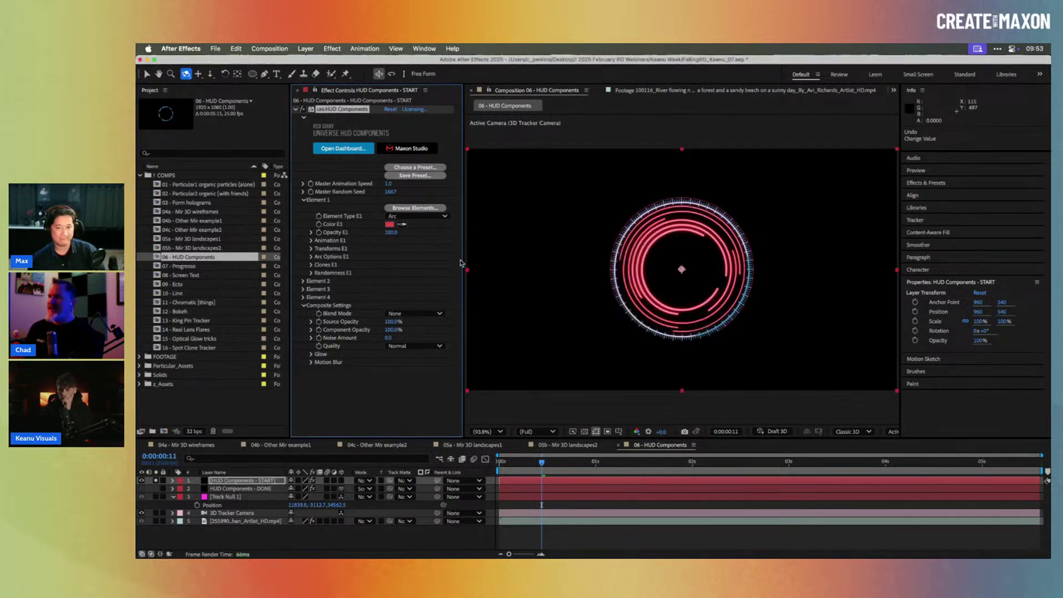
- Show Element 1's animation settings and review the available animation types, such as Wiggle Horizontal and Wiggle Rotate 3D
left_click(311, 241)
left_click(418, 257)
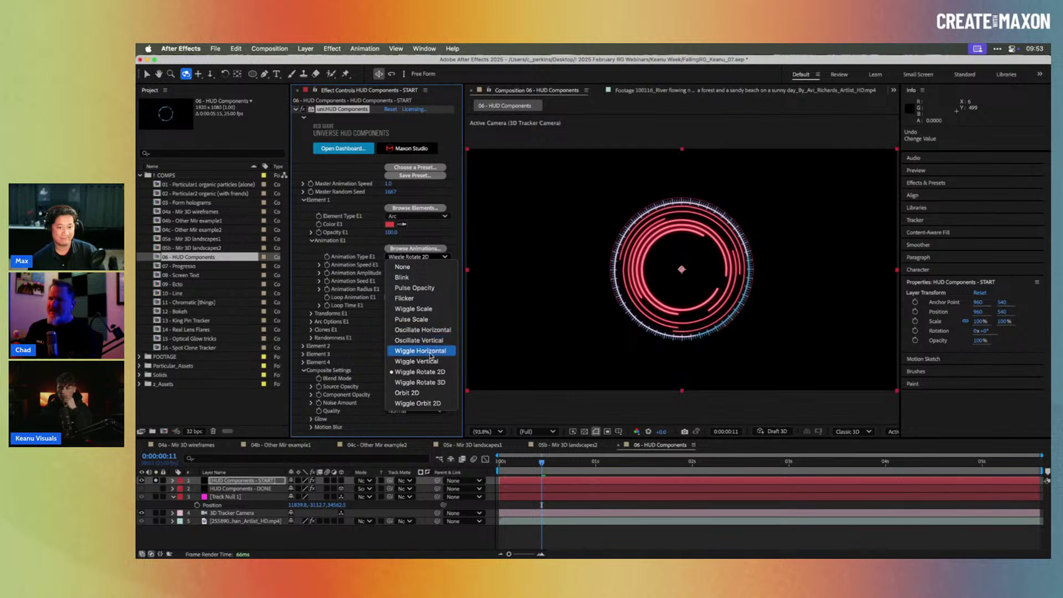
left_click(370, 323)
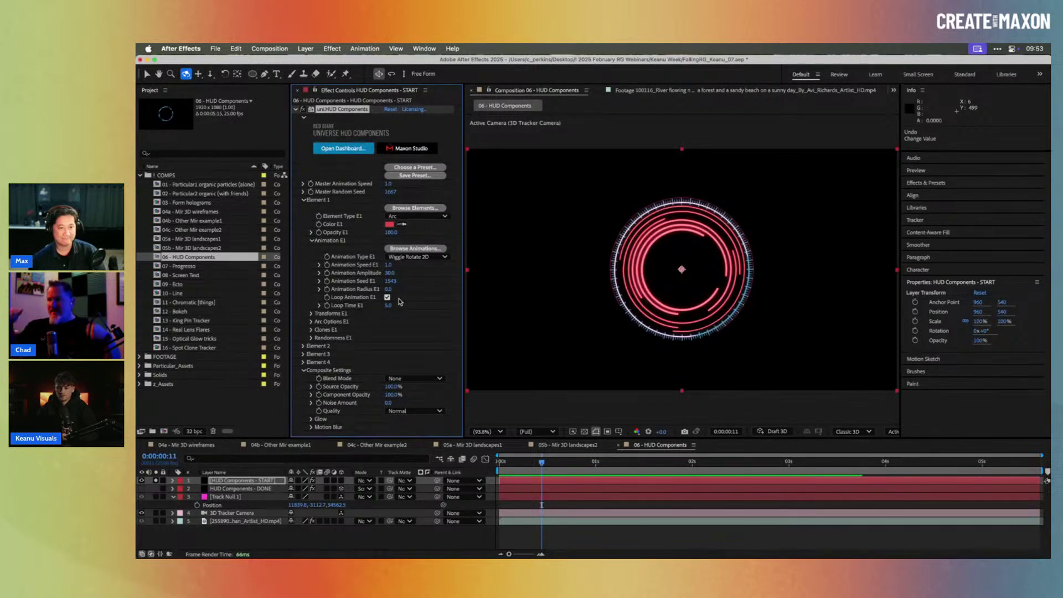
- Show Element 1's arc options, try a different radius and undo it, and set the segment angle to 221
left_click(310, 322)
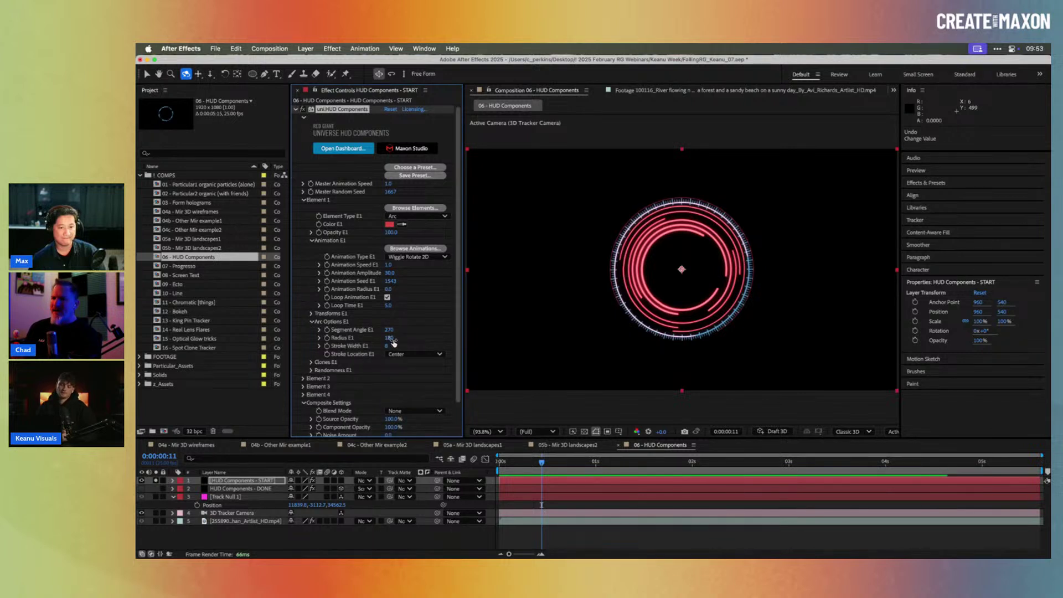
left_click_drag(389, 337, 367, 331)
key("ctrl+z")
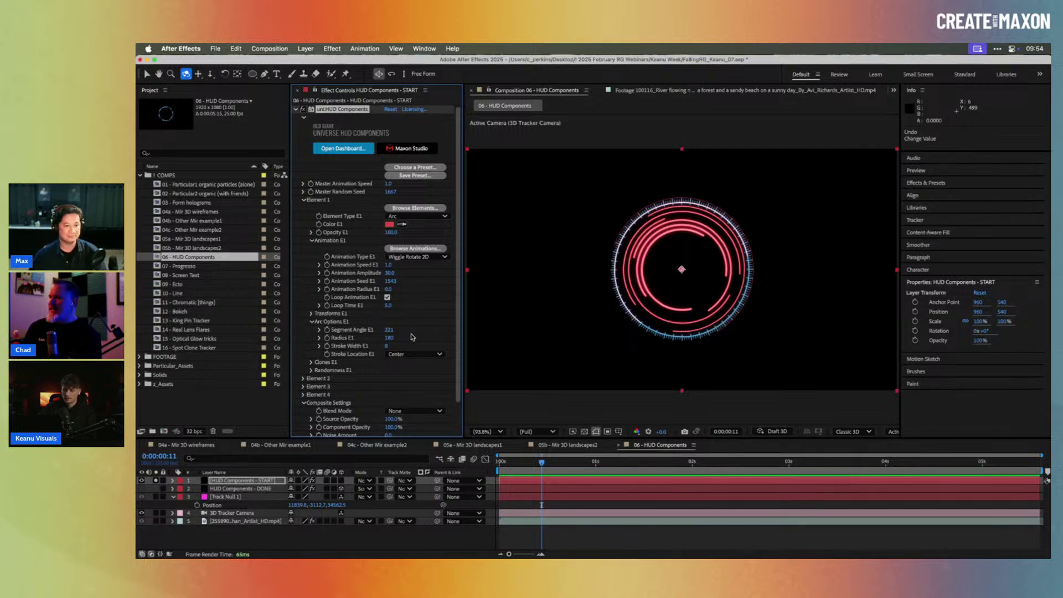
- Review the list of available element types for Element 1, keeping Arc selected
left_click(303, 201)
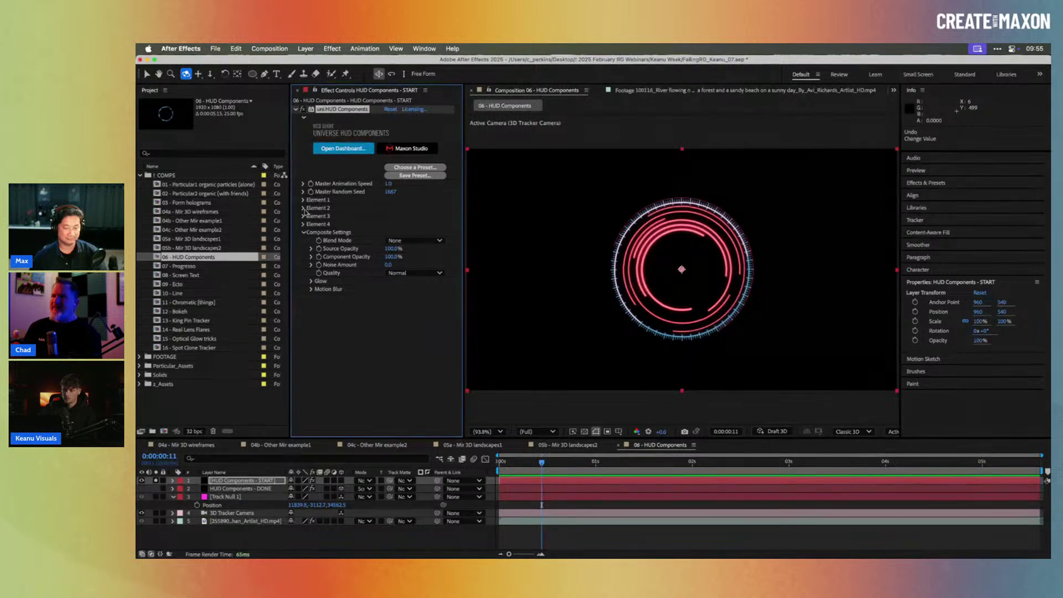
left_click(304, 199)
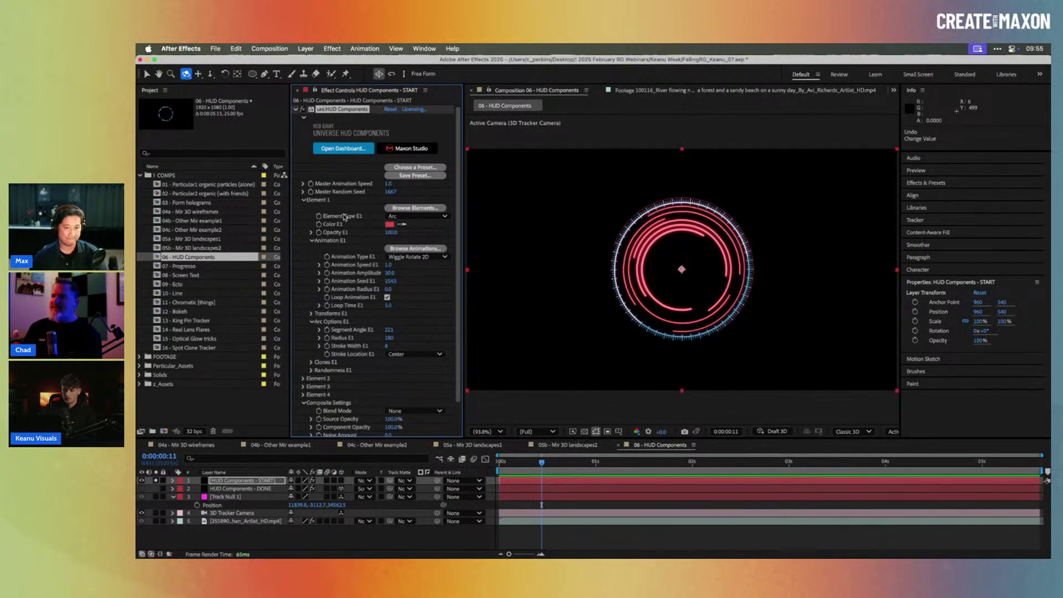
left_click(410, 217)
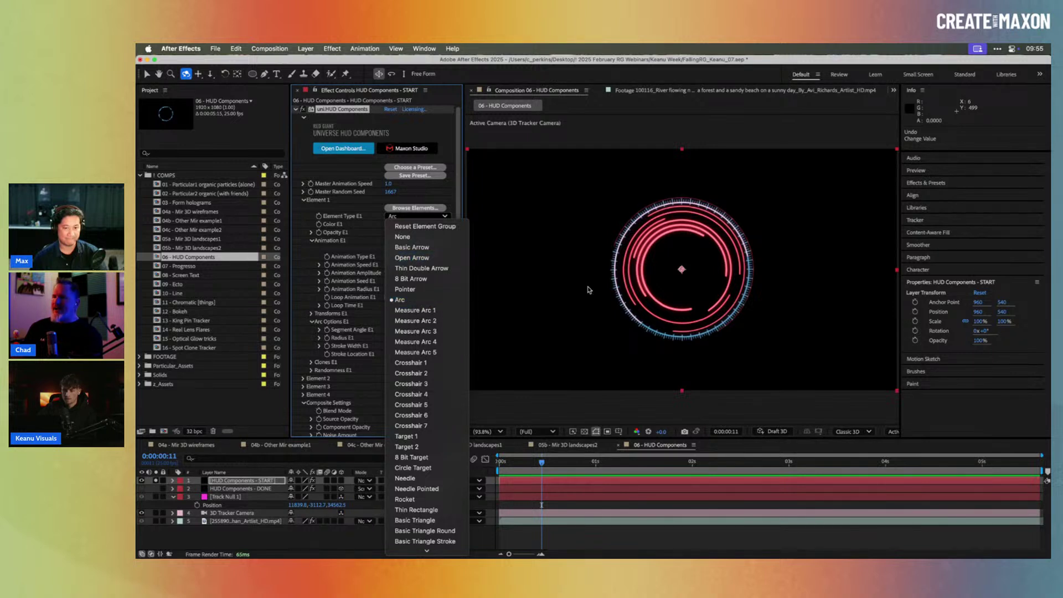
left_click(359, 247)
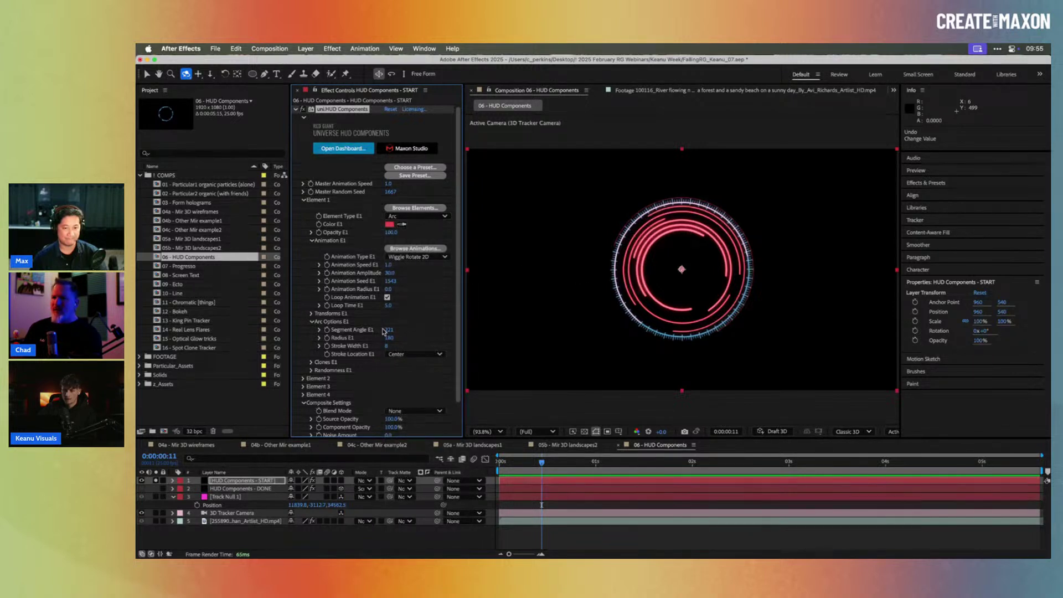
- Set Element 1's arc stroke width to 4, and raise it to 10
left_click(387, 346)
type("4")
key("Return")
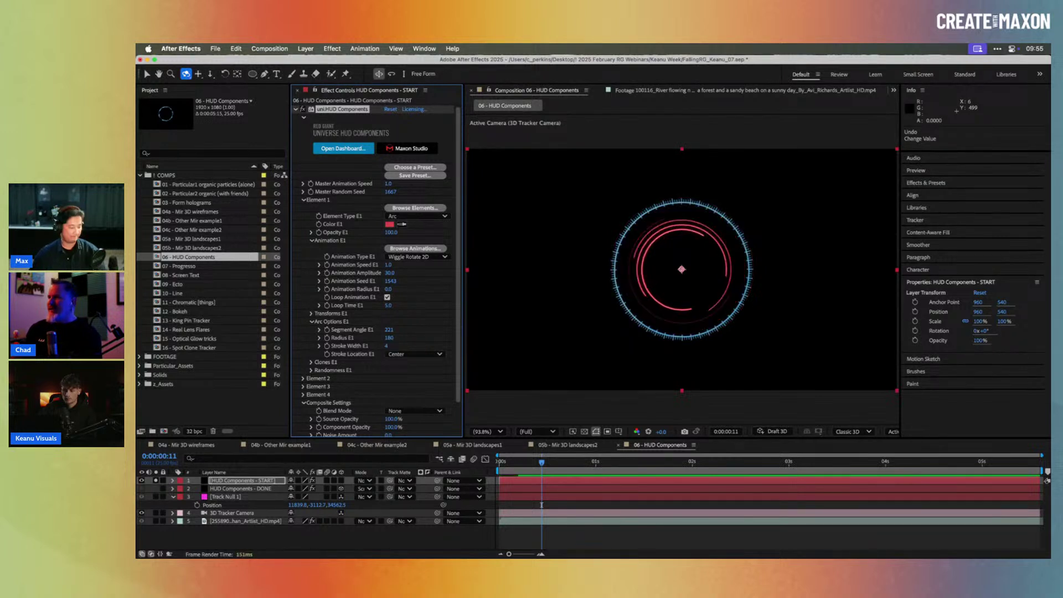
left_click_drag(389, 348, 381, 346)
- Show Element 1's clone settings and set the number of clones to 3
left_click(311, 362)
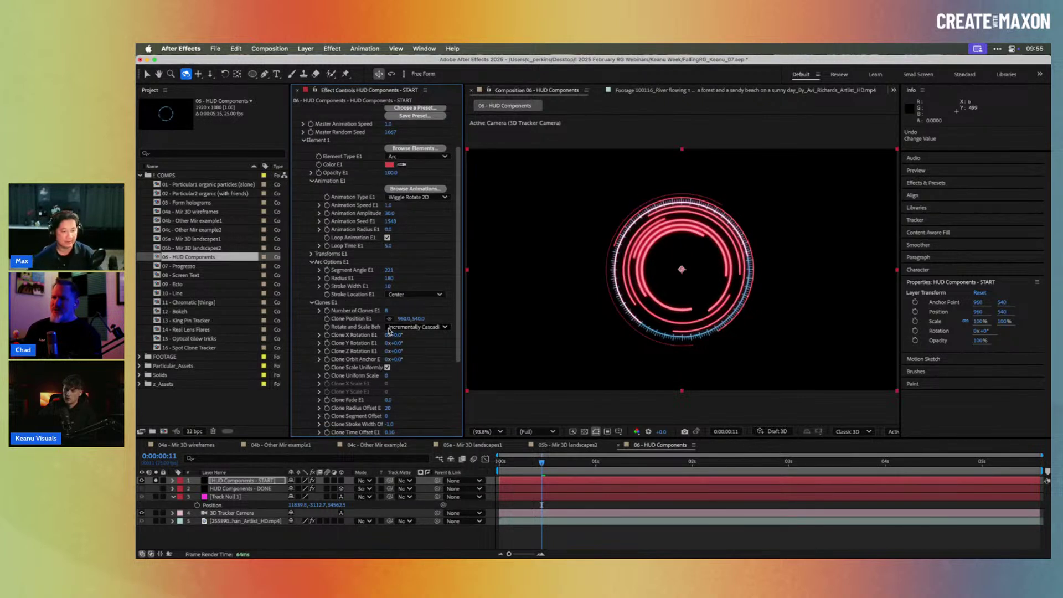
left_click(386, 311)
key("Return")
- Try 50 clones for Element 1, and undo the change
left_click(386, 311)
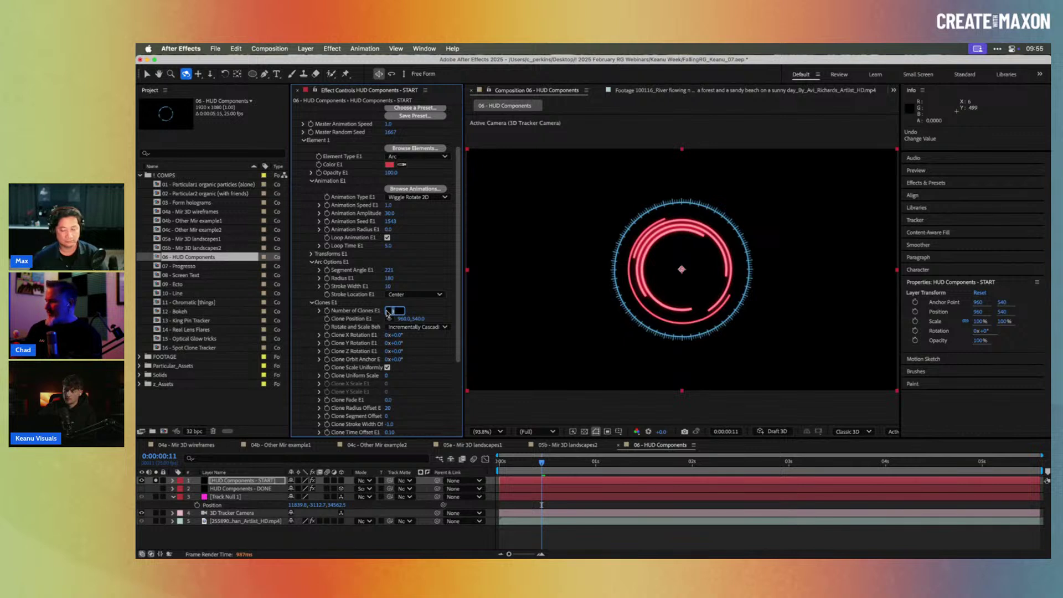
key("Return")
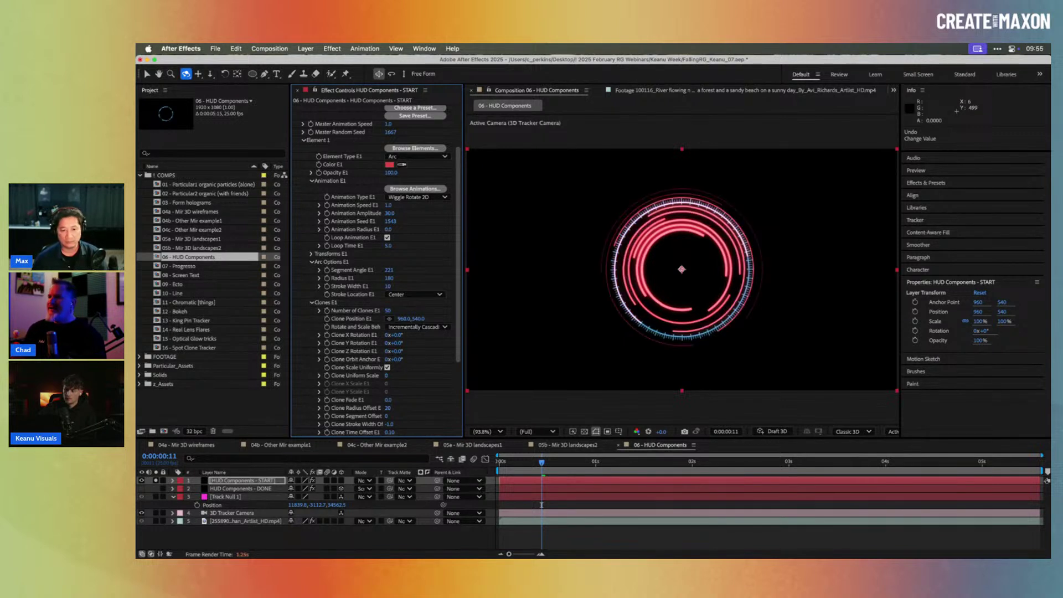
key("super+z")
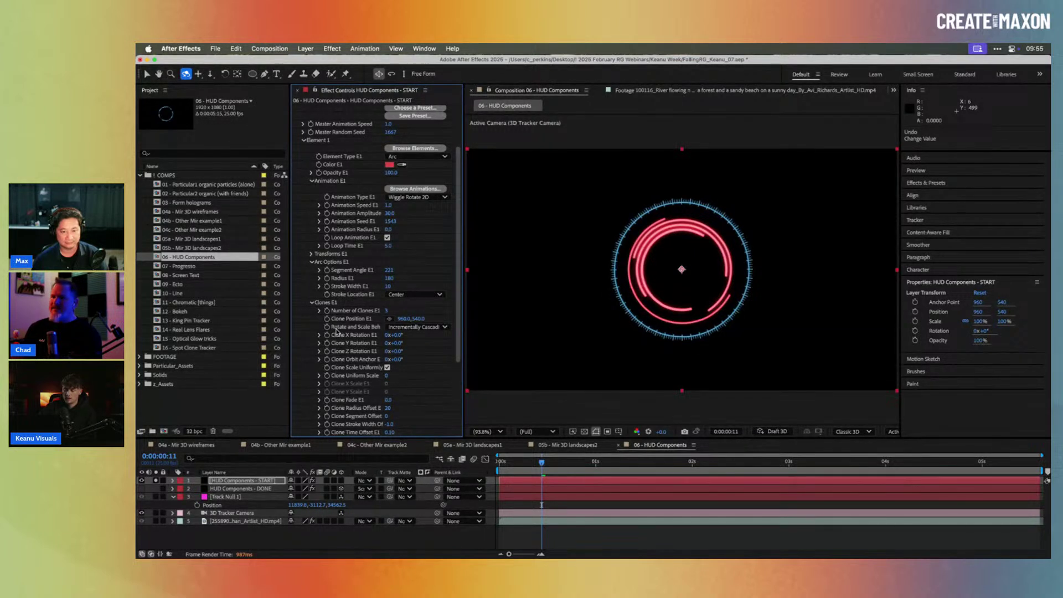
- Collapse Element 1's clone settings and review its randomness settings, such as random rotation, scale and opacity
left_click(312, 303)
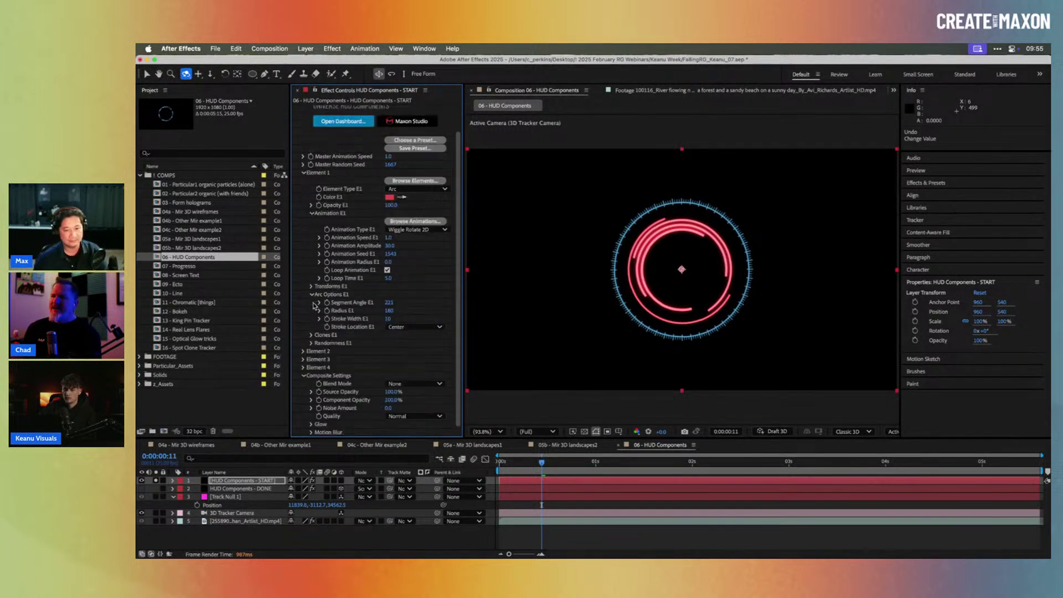
scroll(346, 310, "up", 3)
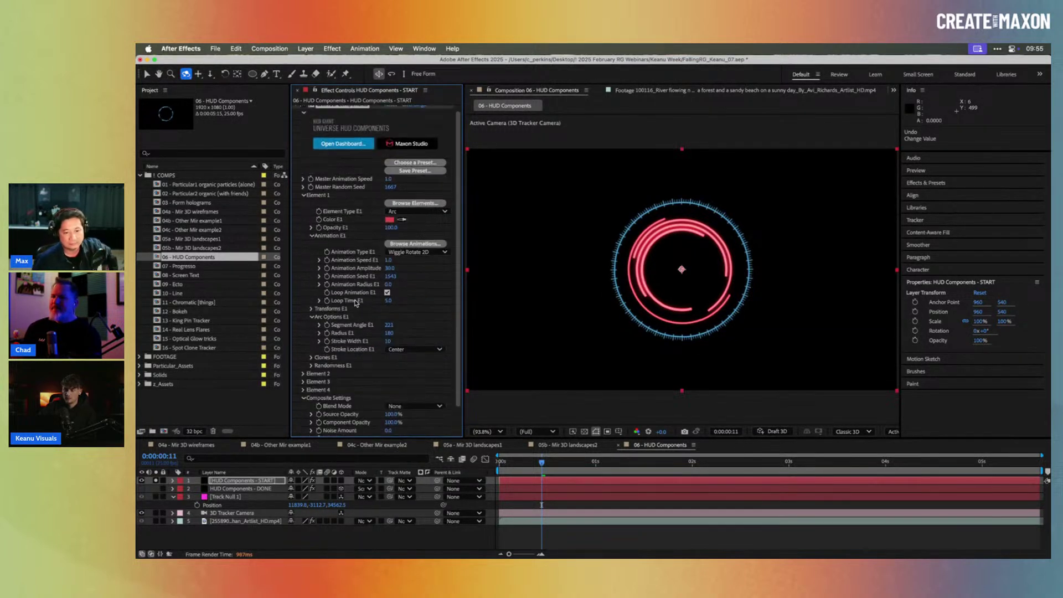
left_click(311, 366)
scroll(312, 368, "down", 1)
scroll(359, 360, "down", 3)
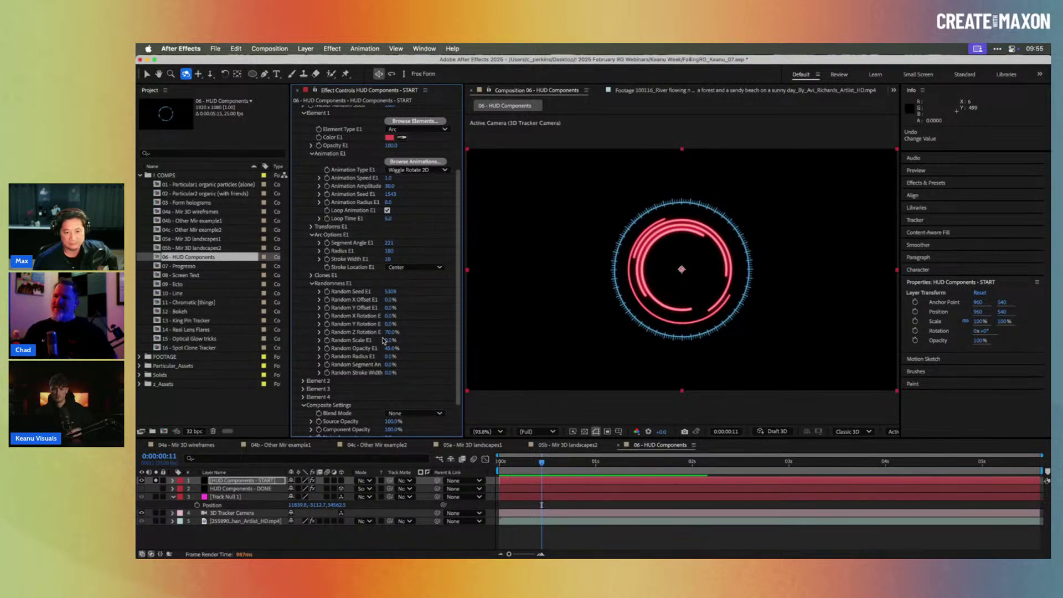
left_click(312, 283)
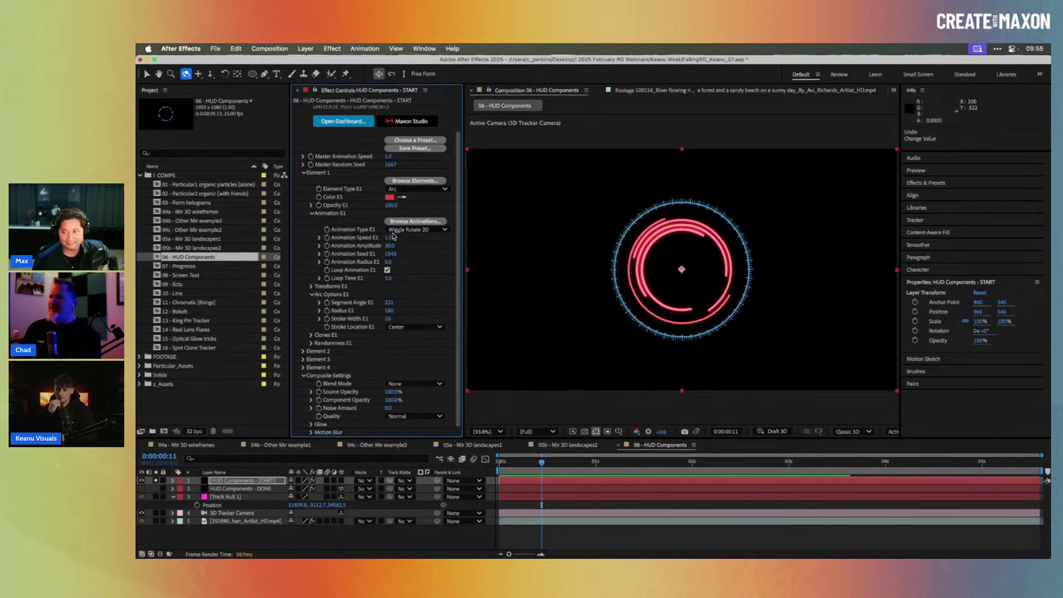
- Try the Pointer element type for Element 1, and switch it to Crosshair 1
left_click(414, 190)
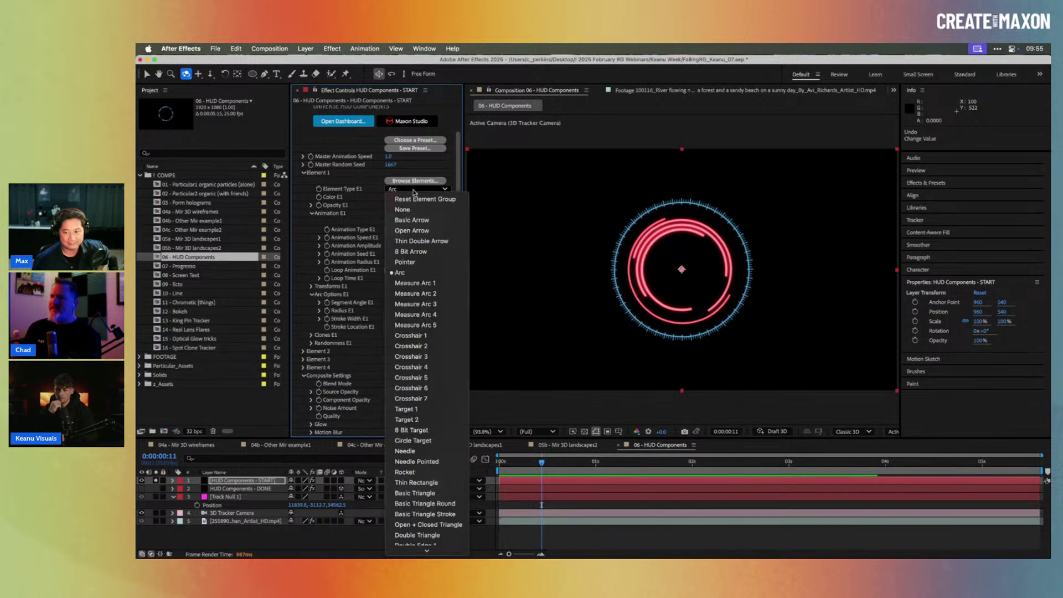
left_click(426, 264)
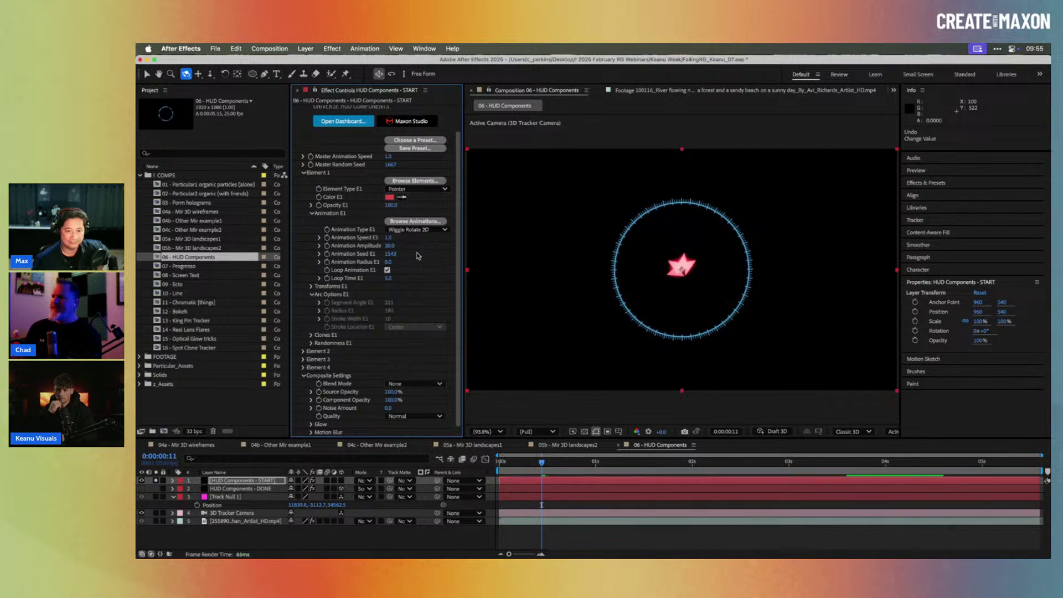
left_click(414, 194)
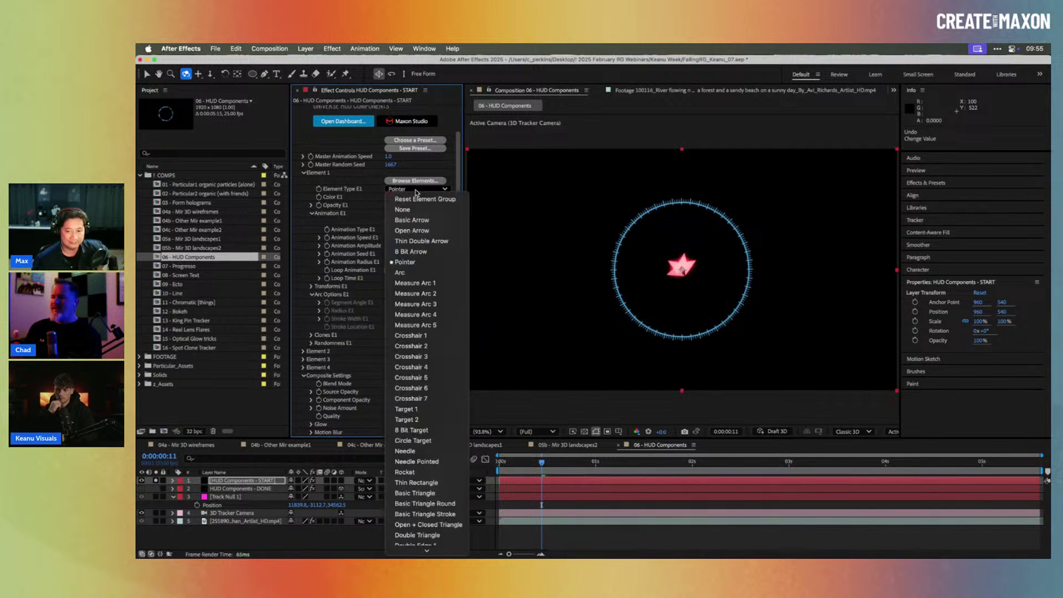
left_click(418, 331)
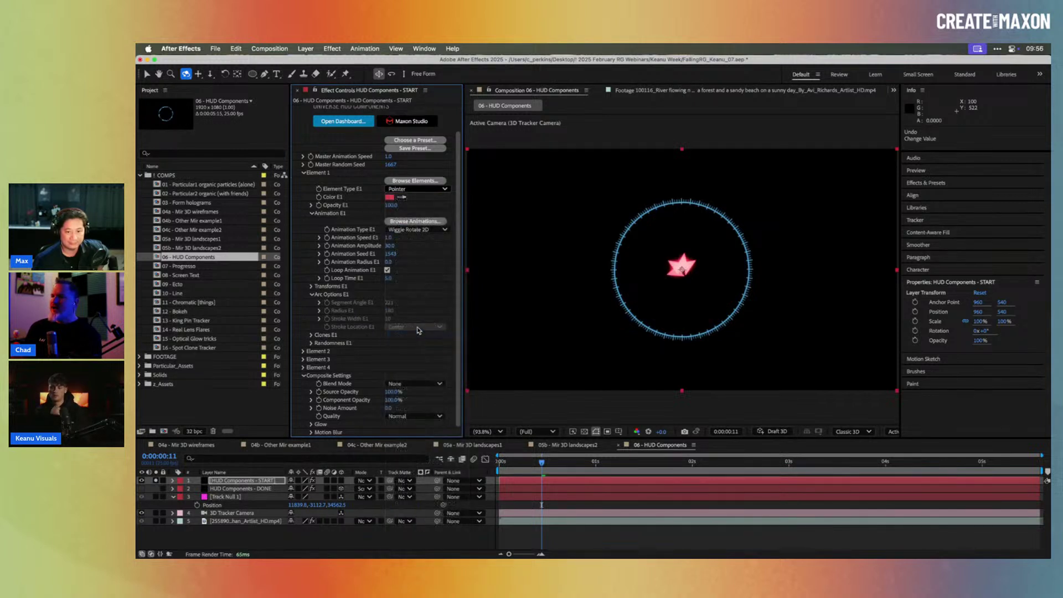
left_click(419, 190)
left_click(369, 208)
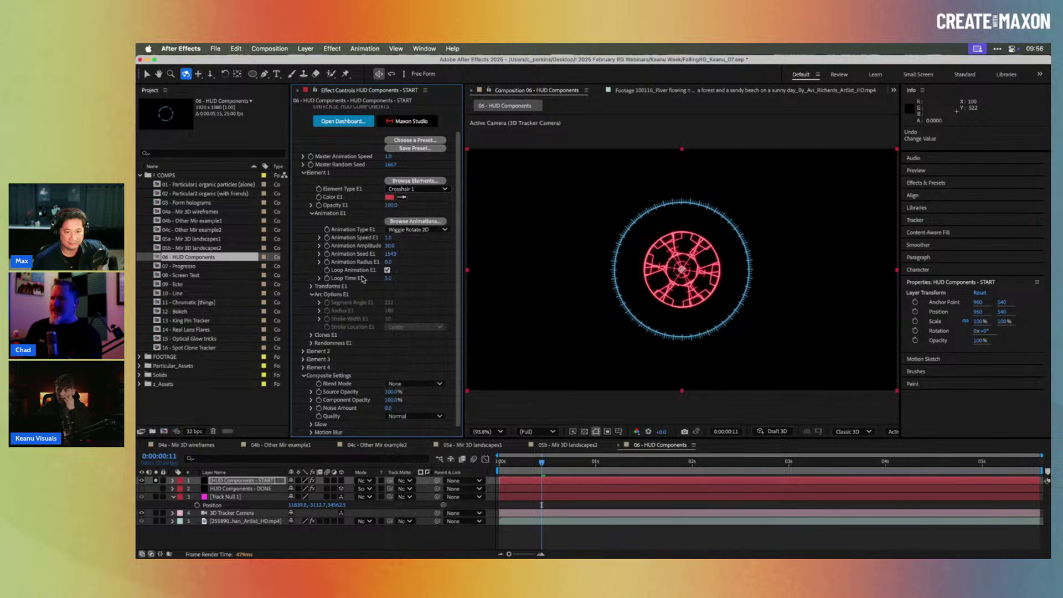
- Collapse Element 1's arc options, show its clone settings and set the number of clones to 0
left_click(311, 294)
left_click(312, 330)
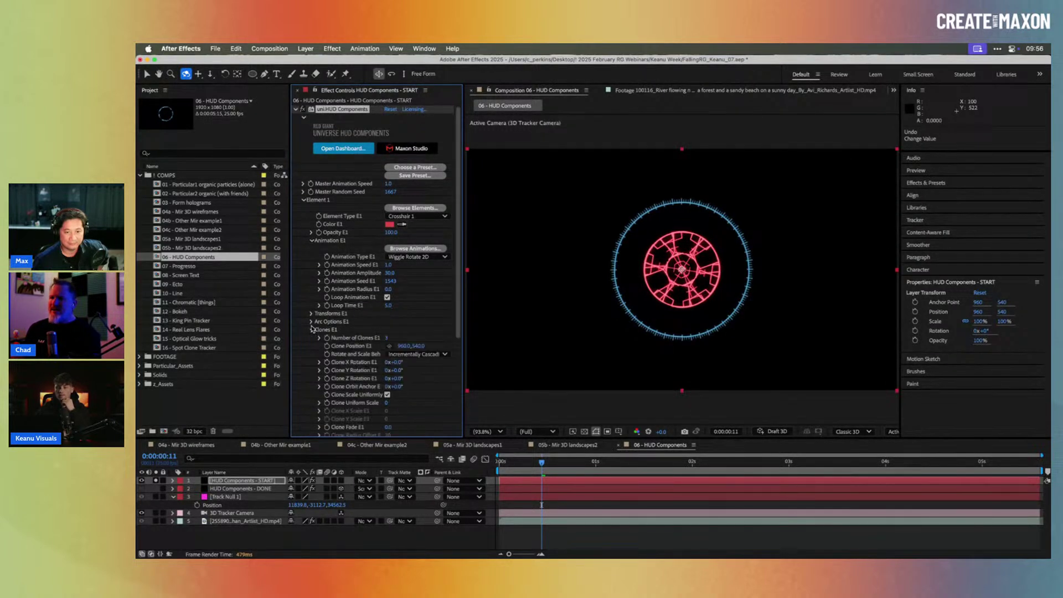
left_click(387, 337)
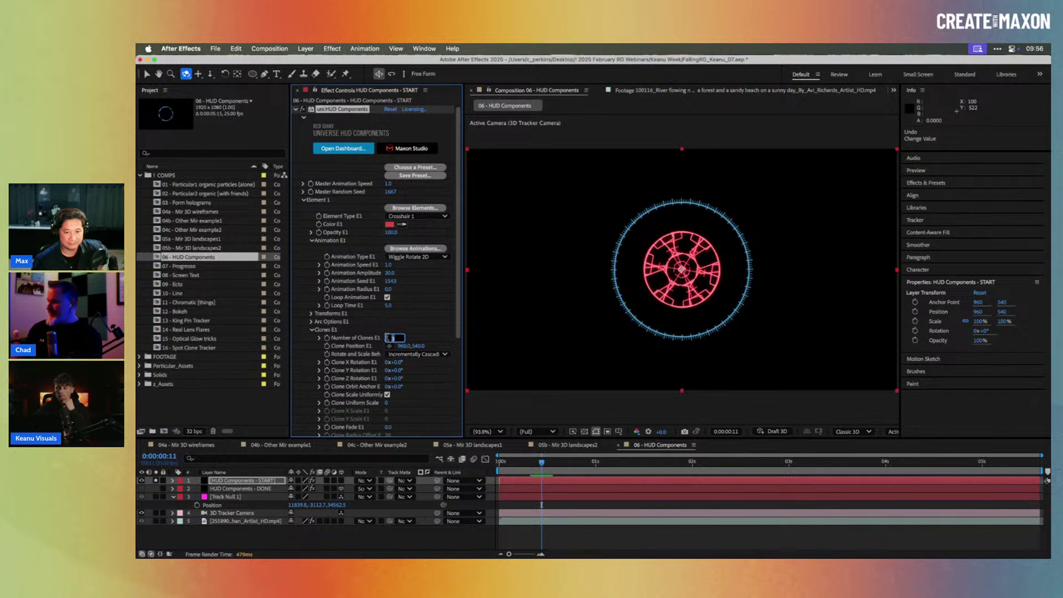
key("Return")
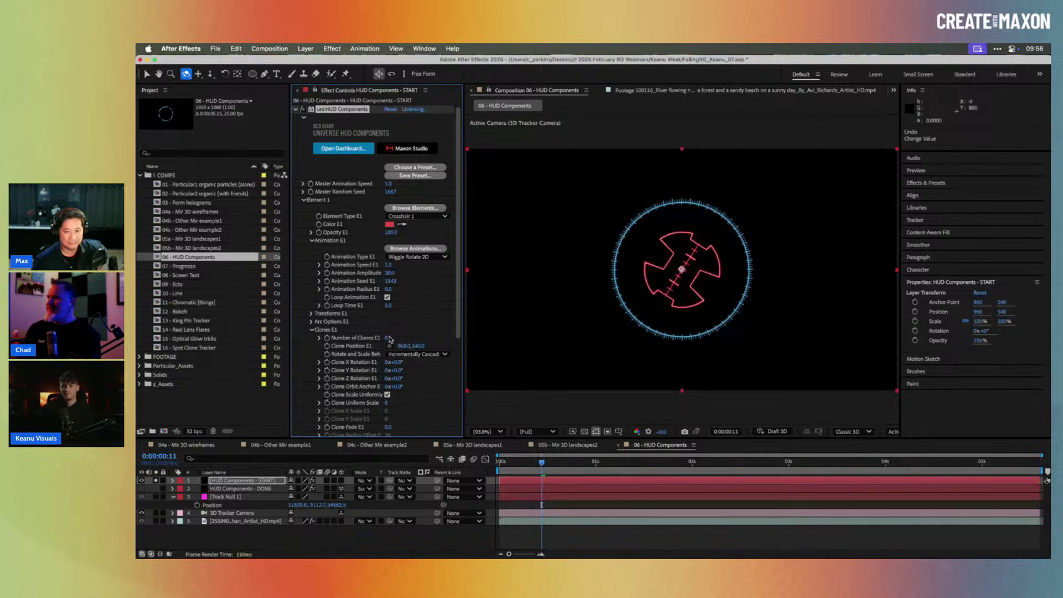
- Change Element 1's type to Target 1 and raise its uniform scale to about 207
left_click(416, 216)
left_click(418, 436)
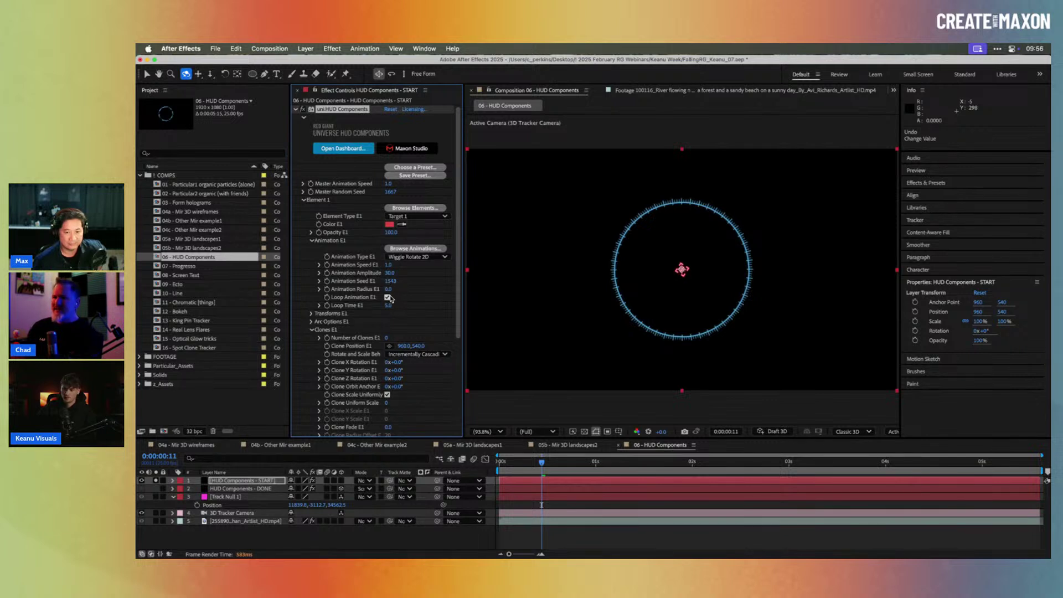
left_click(311, 314)
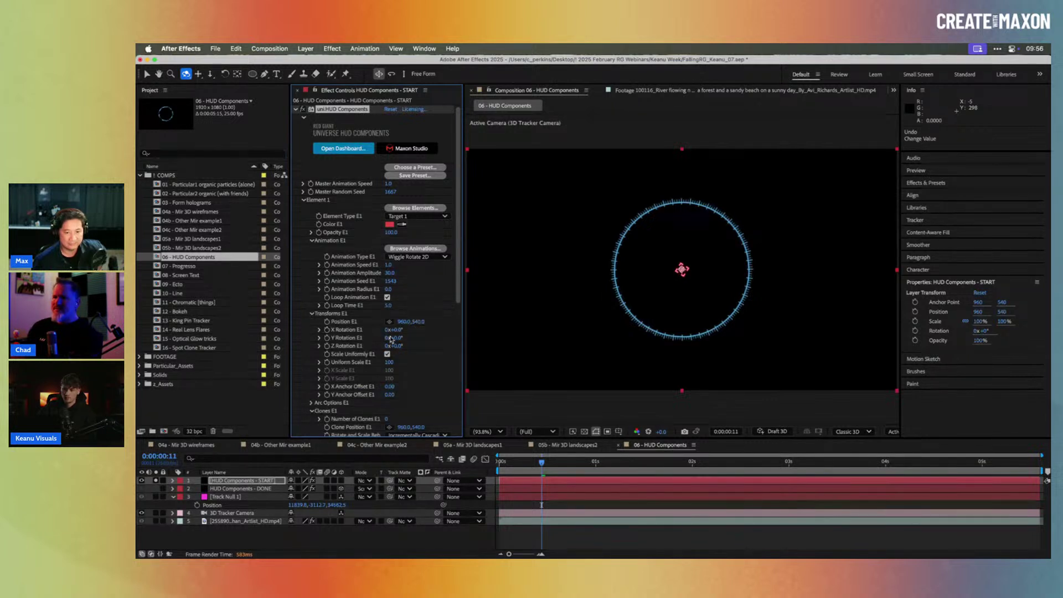
left_click_drag(389, 362, 440, 362)
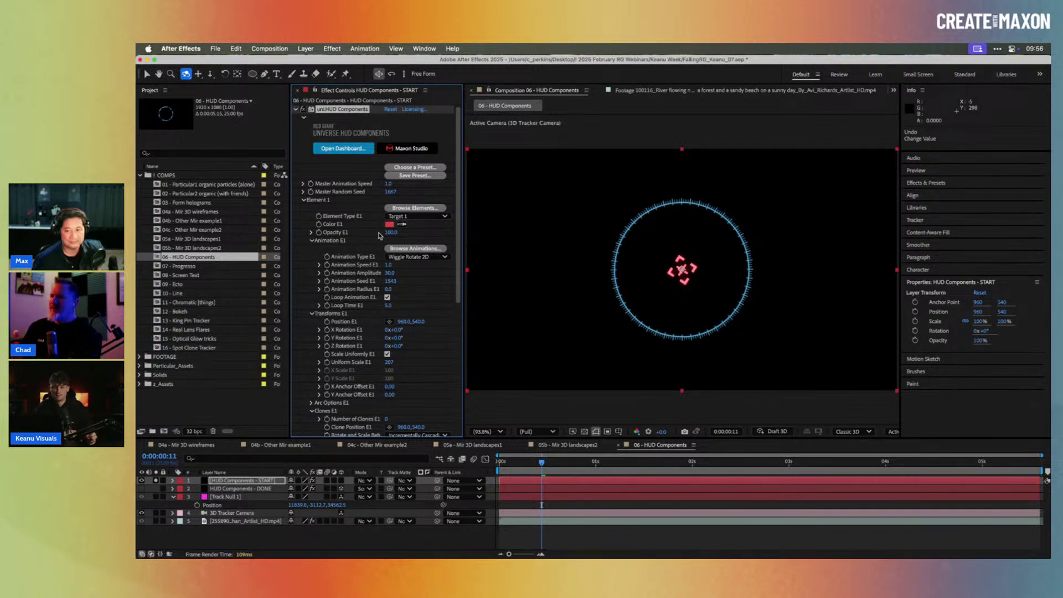
- Collapse Element 1, show the composite glow settings and set the glow intensity to 0
left_click(304, 200)
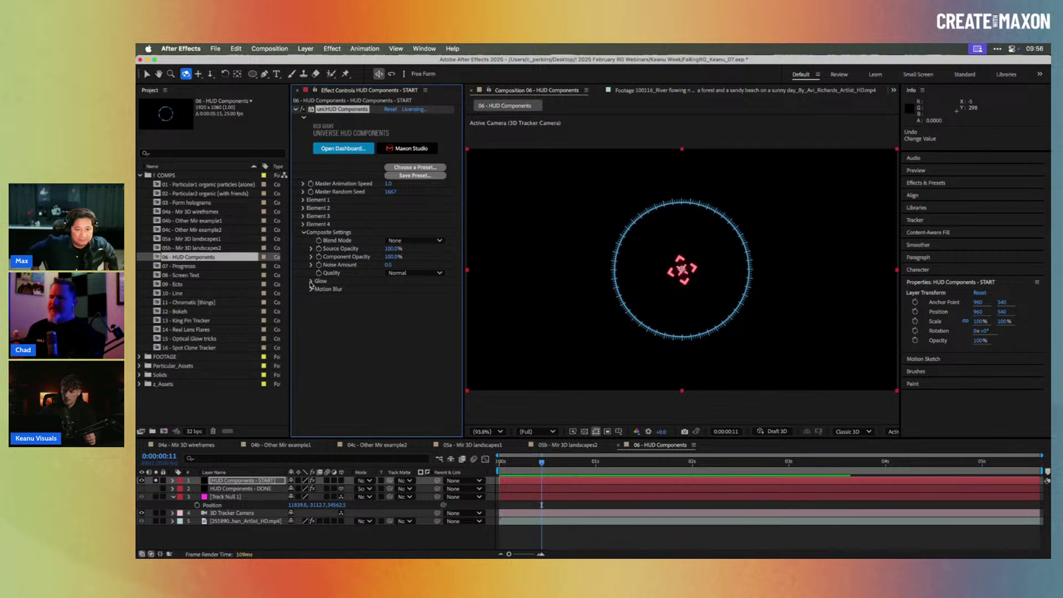
left_click(304, 233)
left_click(303, 233)
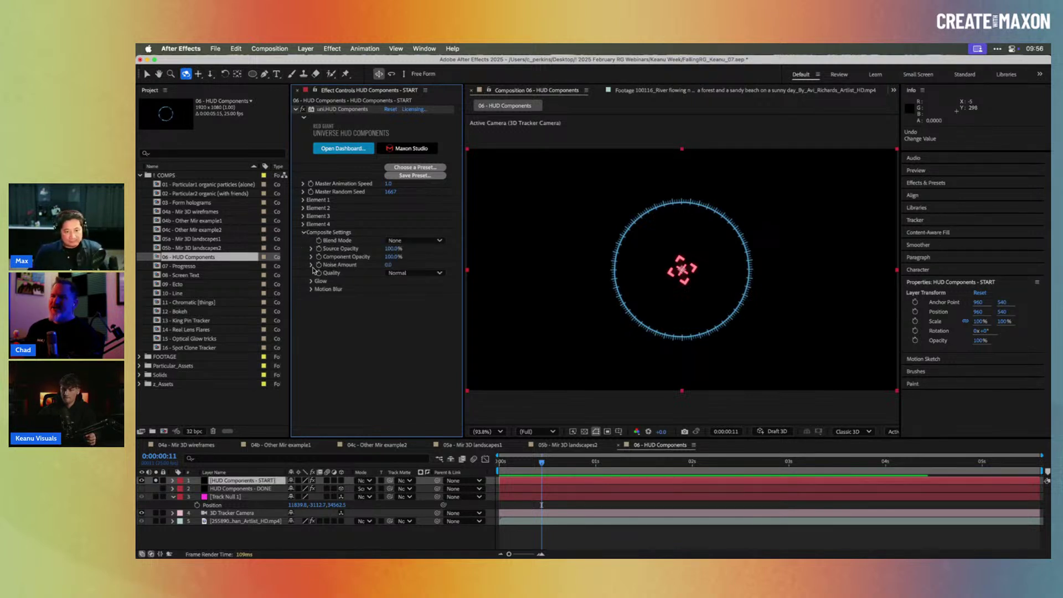
left_click(312, 281)
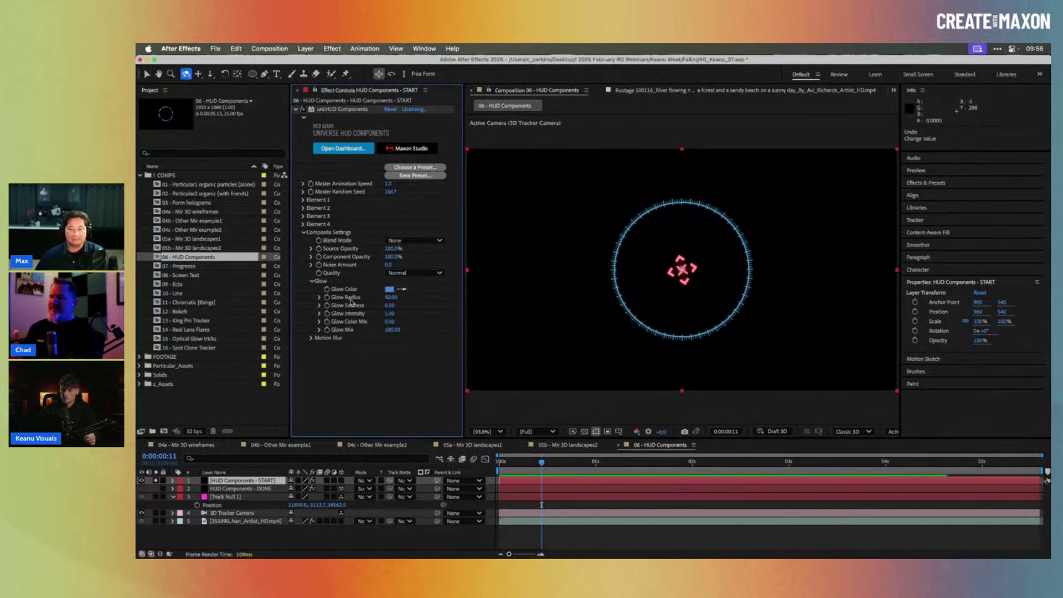
left_click(390, 313)
type("0")
key("Return")
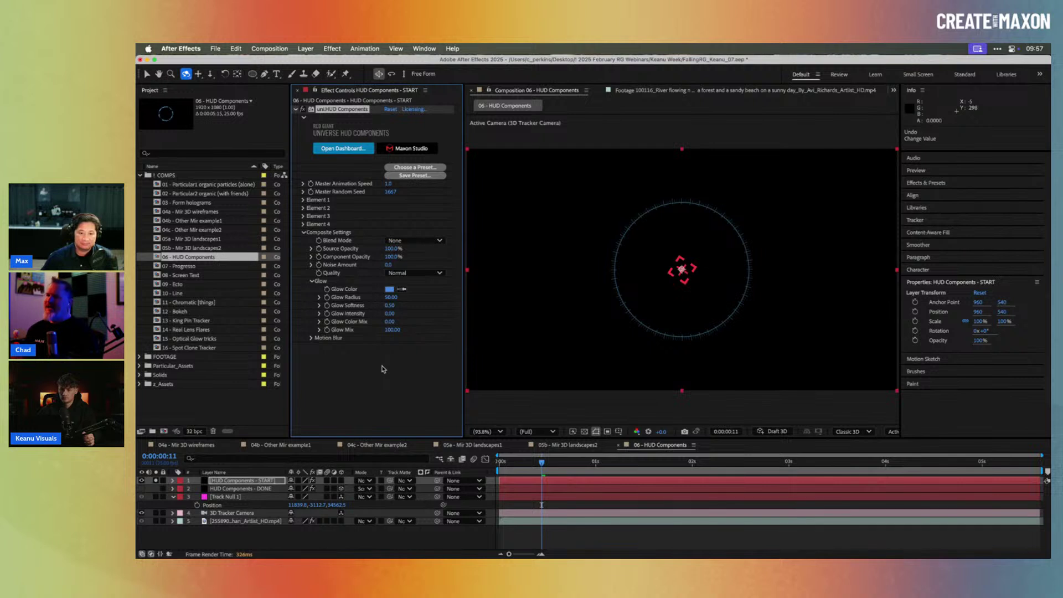
- Apply the Optical Glow effect to the HUD Components - START layer, raise its amount above 100 and collapse its settings
key("ctrl+space")
type("optic")
key("Return")
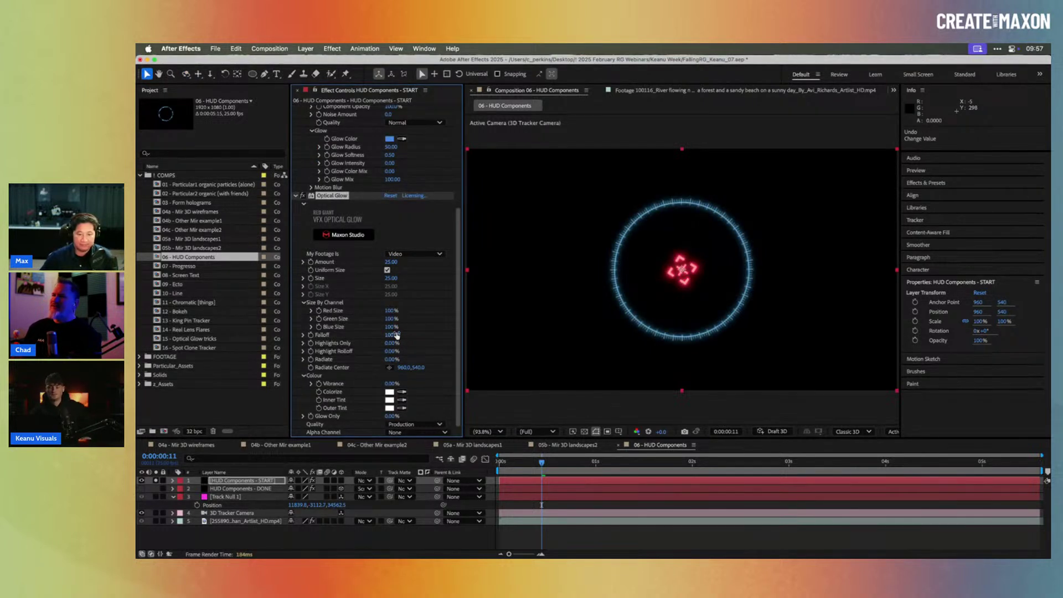
mouse_move(403, 262)
left_mouse_down()
mouse_move(445, 258)
mouse_move(382, 264)
mouse_move(421, 258)
left_mouse_up()
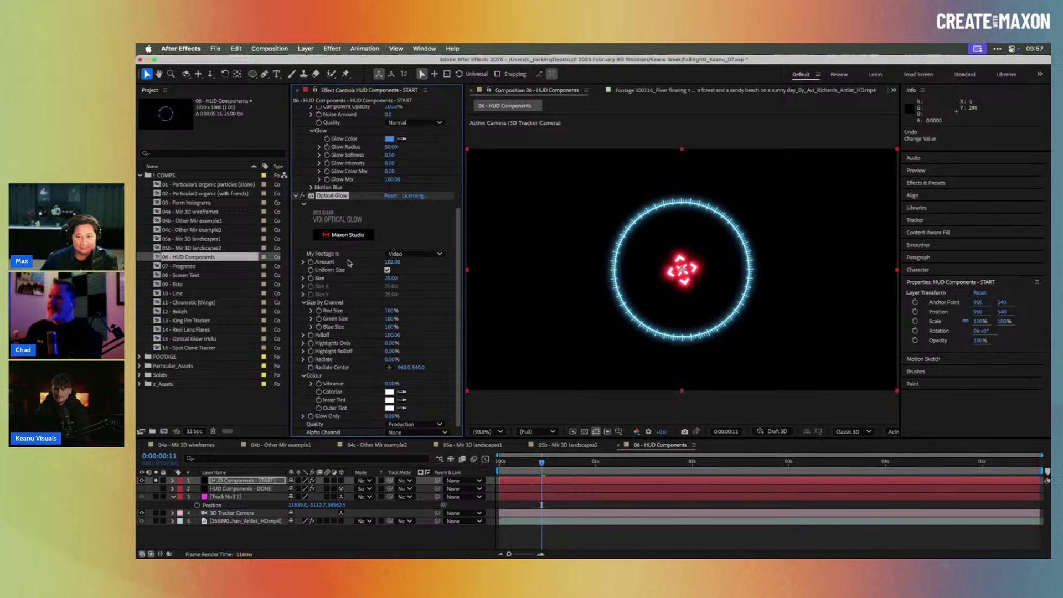
left_click(296, 196)
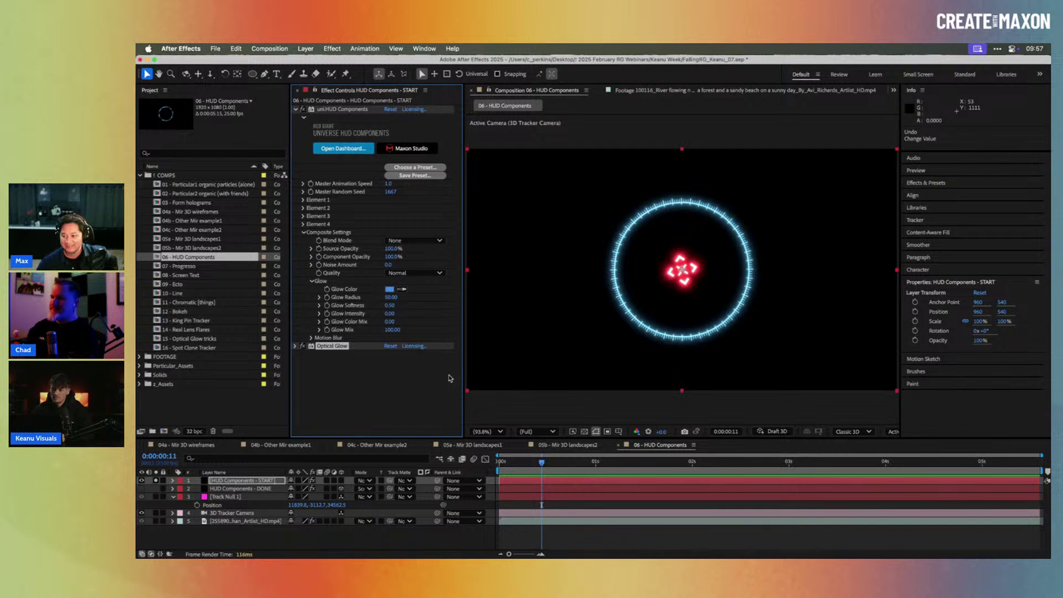
- Open the 07 - Progresso composition, go to frame 15 and hide the Progresso - Basic layer to view the speedometer
double_click(187, 269)
left_click(520, 464)
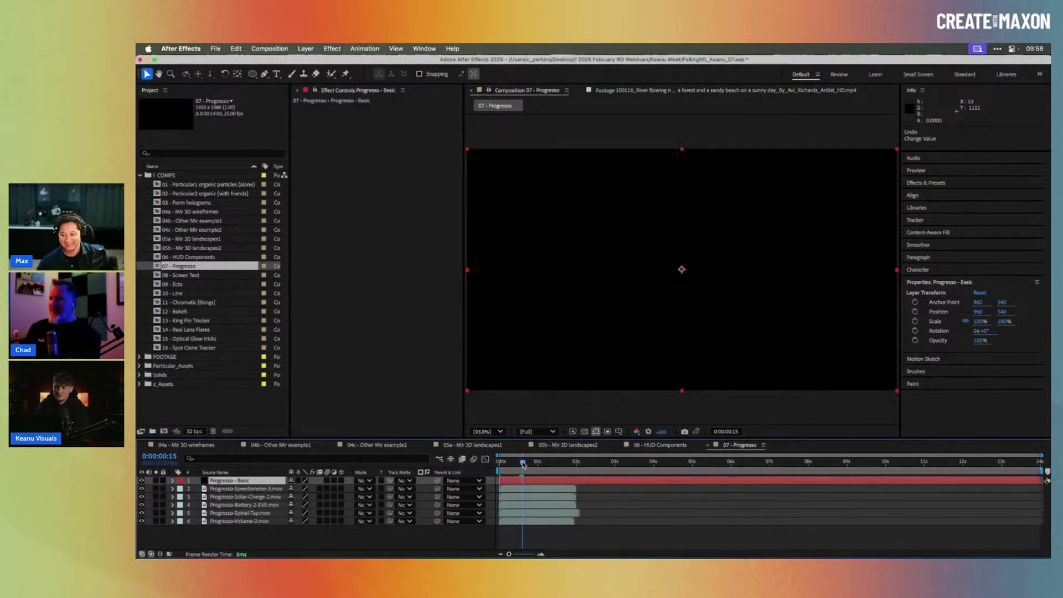
left_click(142, 481)
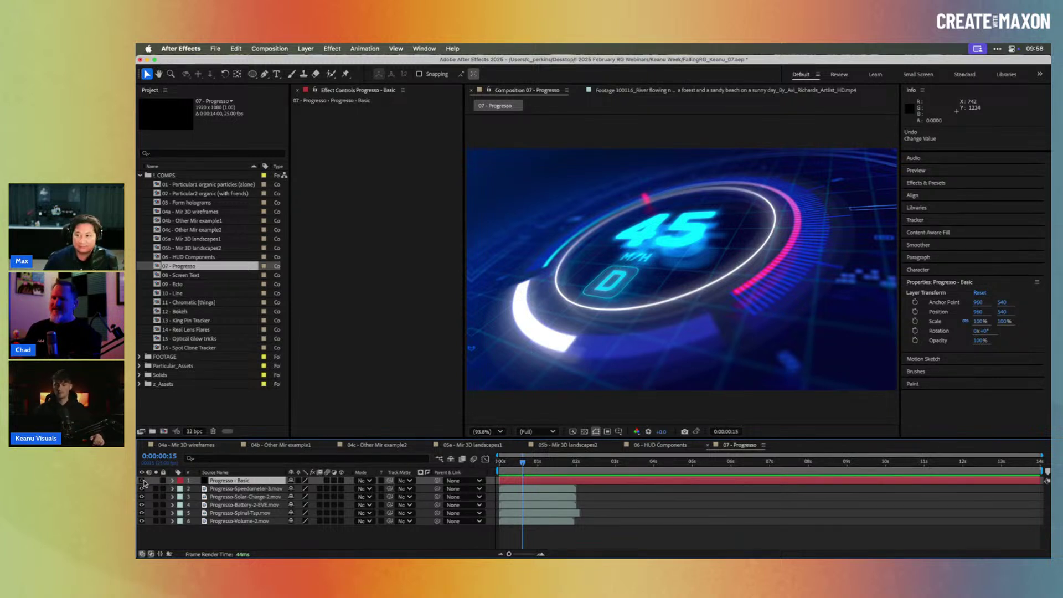
- Apply the uni.Progresso effect to the visible Progresso - Basic layer
left_click(211, 481)
key("ctrl+space")
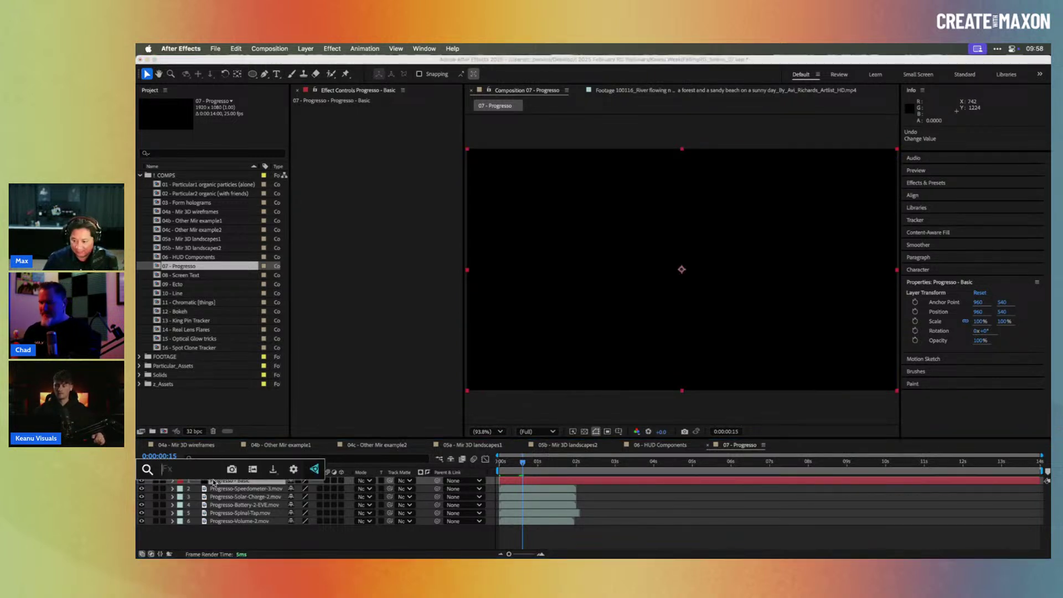
type("pro")
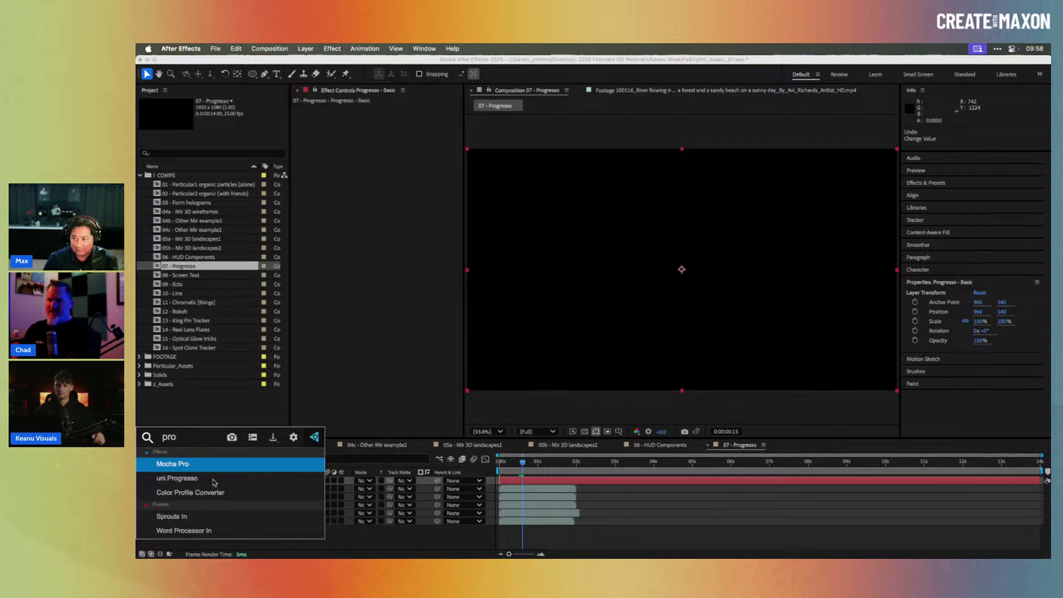
left_click(214, 479)
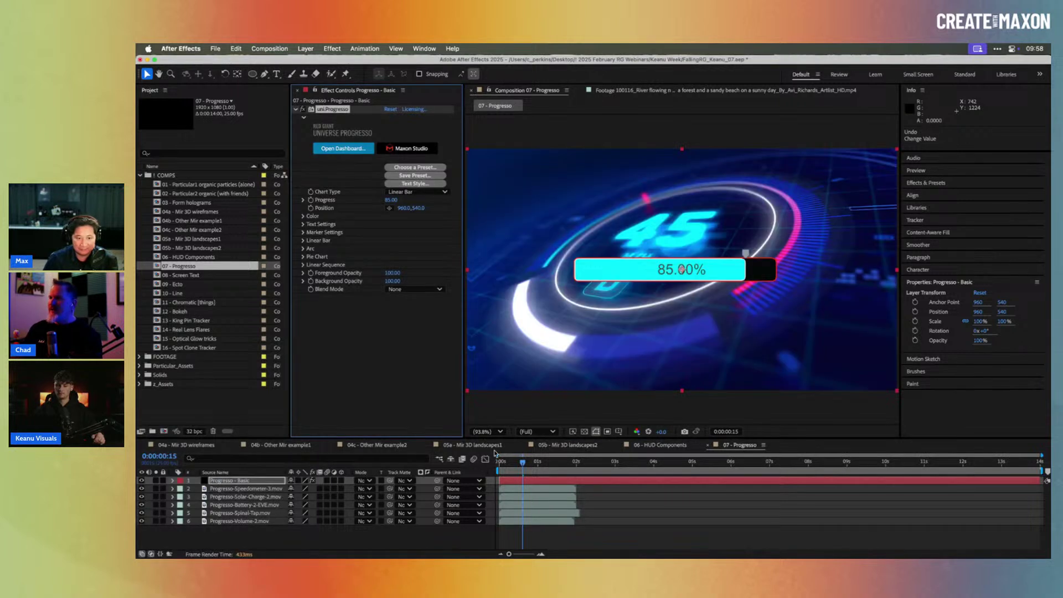
- Solo the Progresso - Basic layer and lower the bar's progress to about 73
left_click(155, 480)
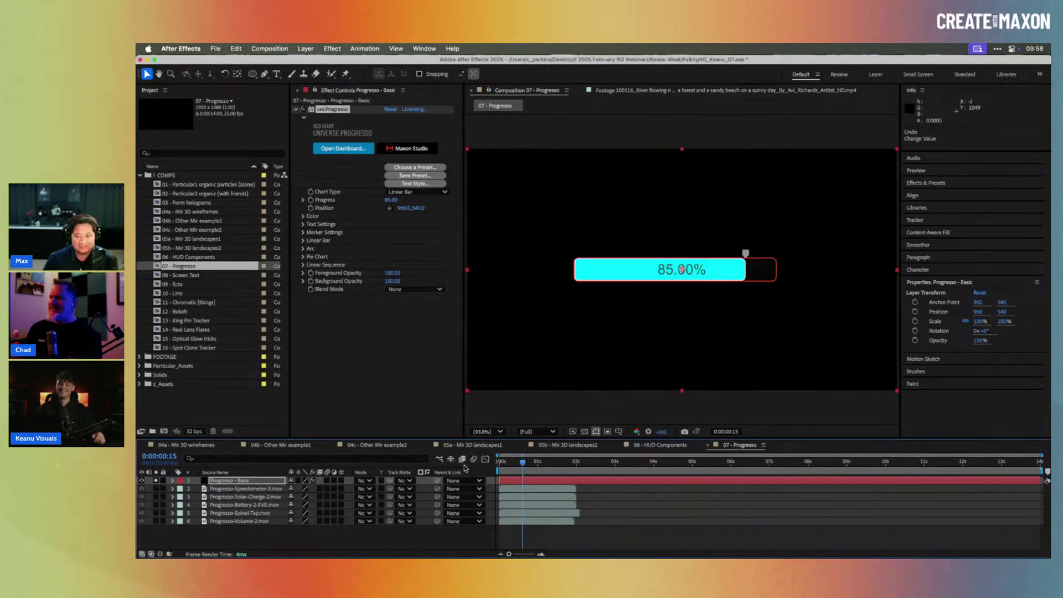
left_click(391, 199)
mouse_move(391, 199)
left_mouse_down()
mouse_move(369, 201)
mouse_move(391, 201)
left_mouse_up()
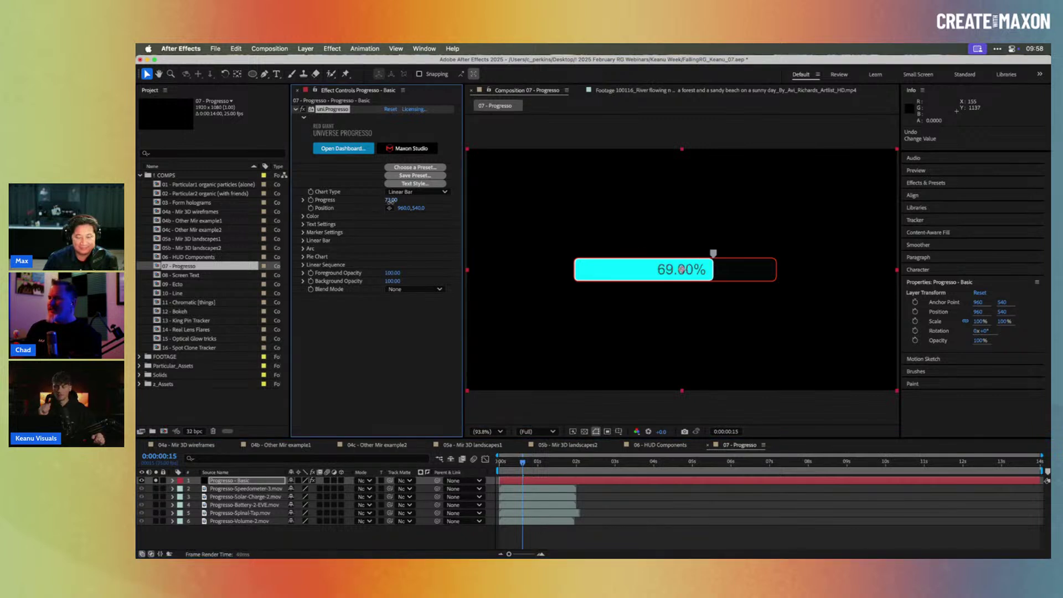
- Hide the Progresso - Basic, Speedometer and Solar-Charge layers in turn, scrubbing through the Progresso examples beneath them
left_click(141, 480)
mouse_move(522, 462)
left_mouse_down()
mouse_move(646, 463)
mouse_move(502, 464)
mouse_move(526, 463)
left_mouse_up()
left_click(141, 488)
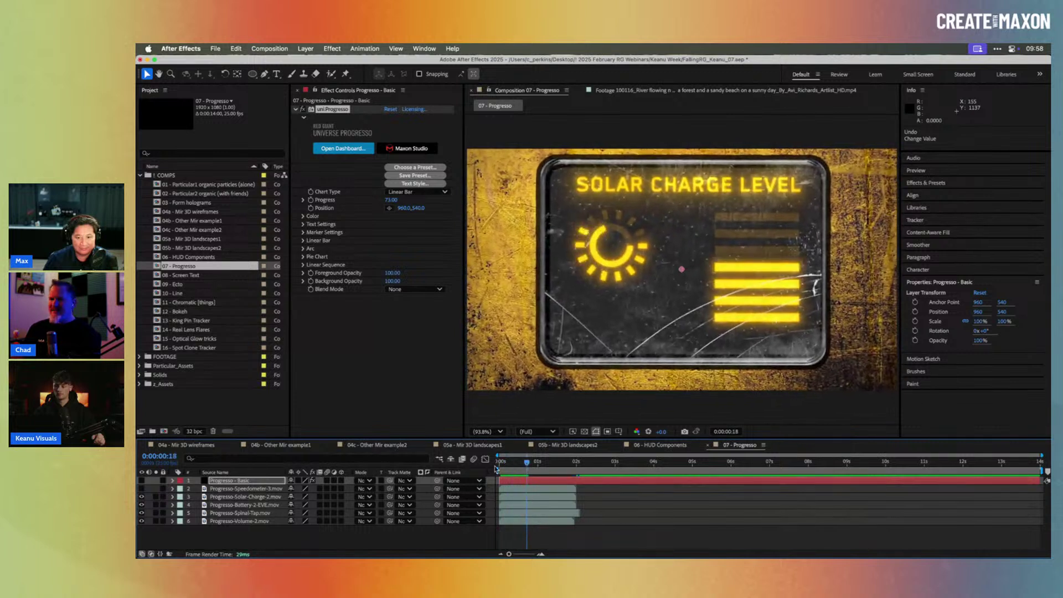
left_click(141, 496)
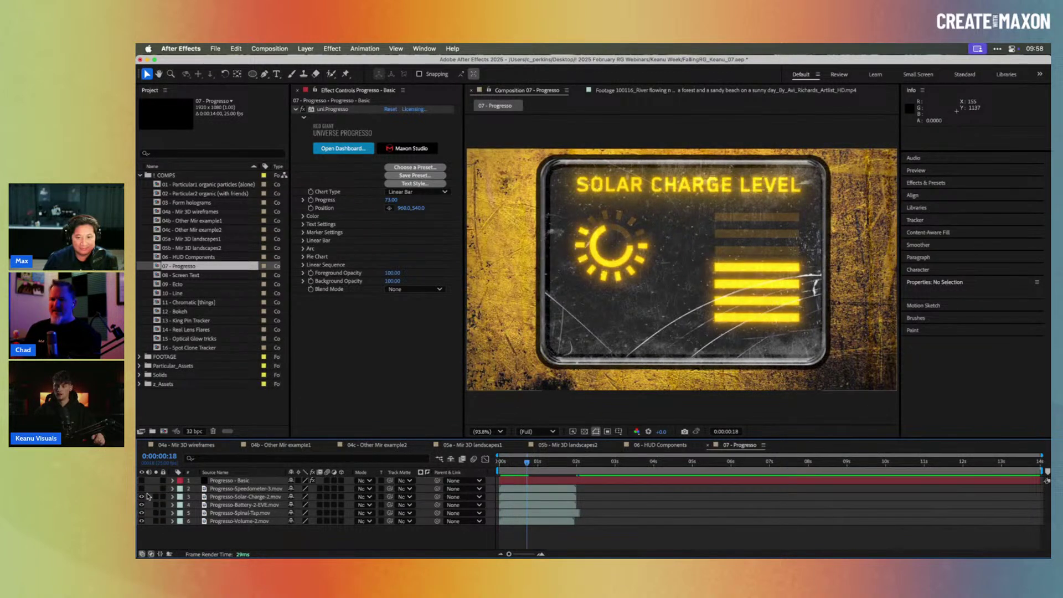
left_click(141, 497)
mouse_move(527, 464)
left_mouse_down()
mouse_move(507, 464)
mouse_move(521, 468)
left_mouse_up()
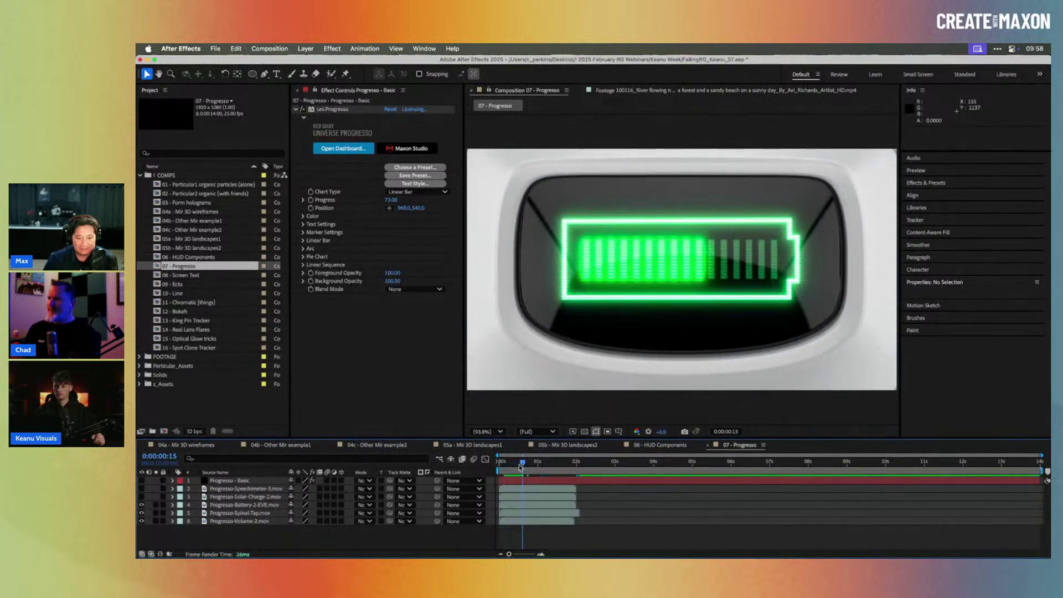
- Hide the Battery-2-EVE and Spinal-Tap layers in turn, scrubbing through the remaining Progresso examples
left_click(141, 505)
left_click_drag(508, 464, 548, 465)
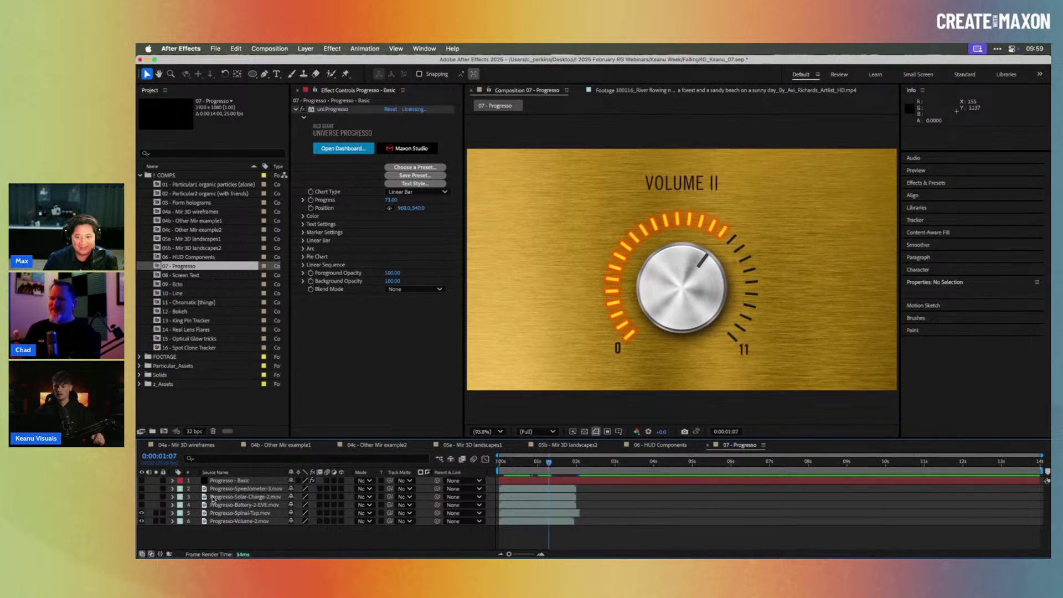
left_click(141, 512)
left_click(520, 462)
mouse_move(520, 462)
left_mouse_down()
mouse_move(540, 465)
mouse_move(521, 465)
mouse_move(530, 465)
left_mouse_up()
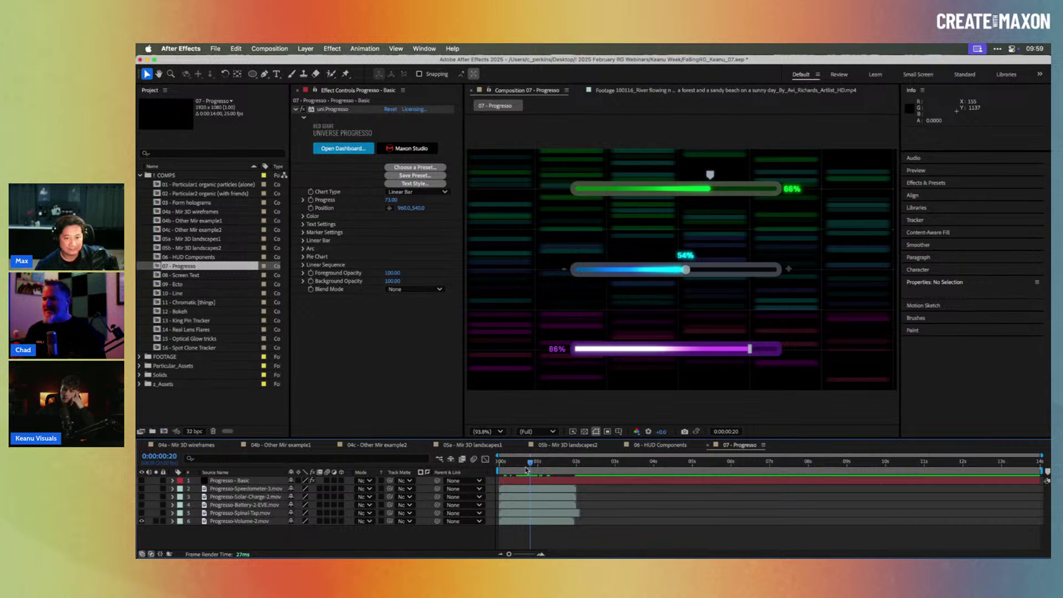
left_click_drag(530, 466, 533, 466)
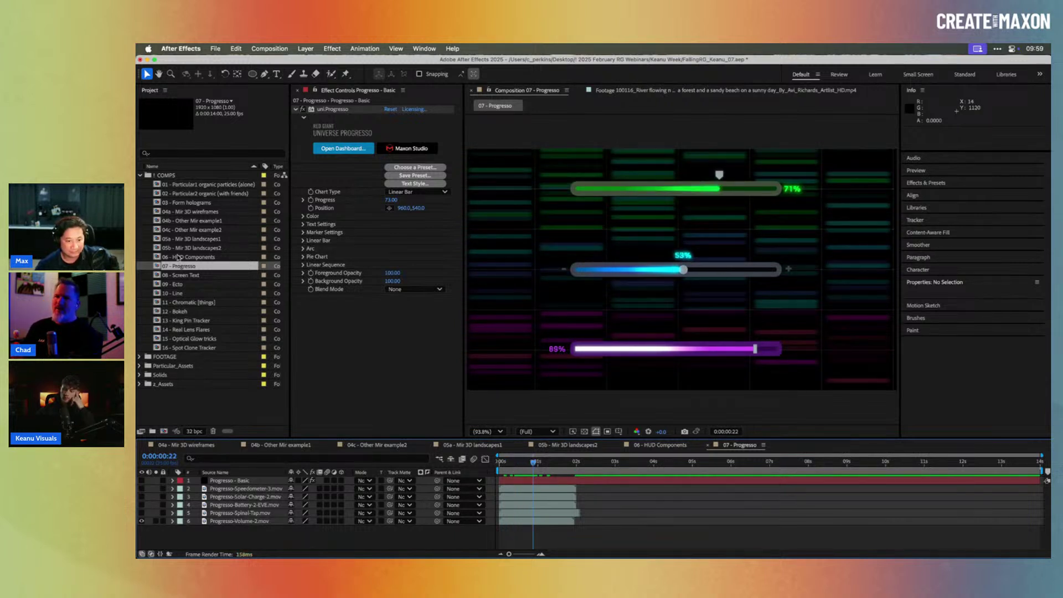
- Open the 08 - Screen Text composition, go to frame 10 and apply the uni.Screen Text effect to the Screen Text - START layer
double_click(175, 275)
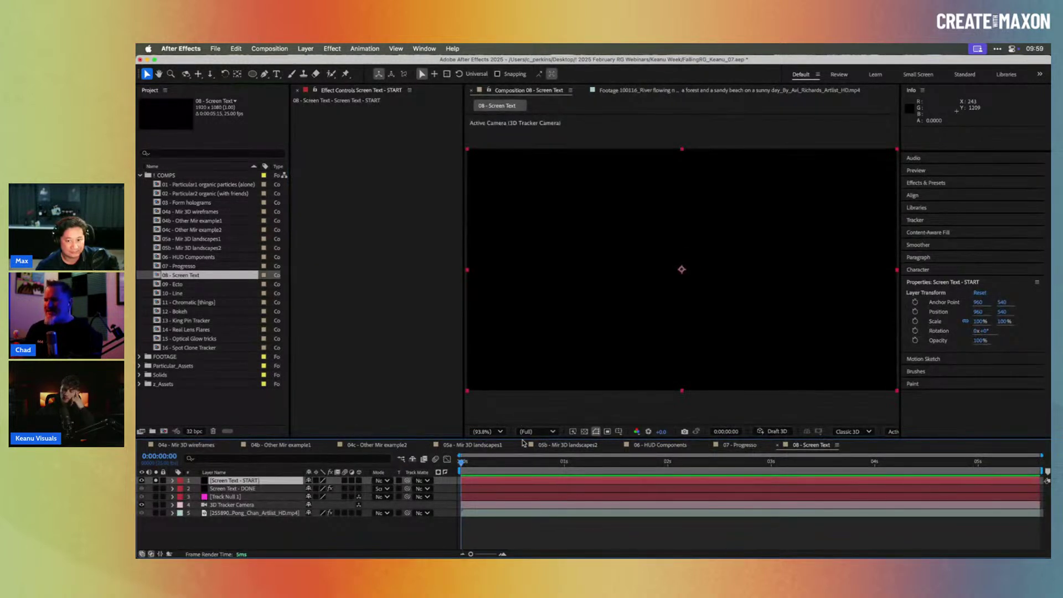
left_click_drag(492, 467, 502, 466)
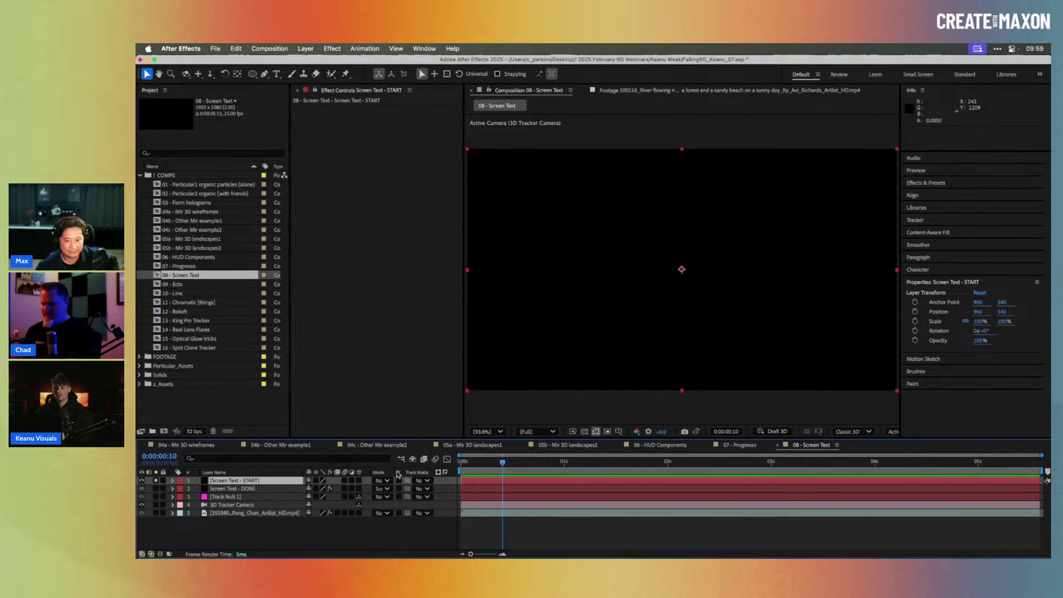
key("ctrl+space")
type("screen")
key("Return")
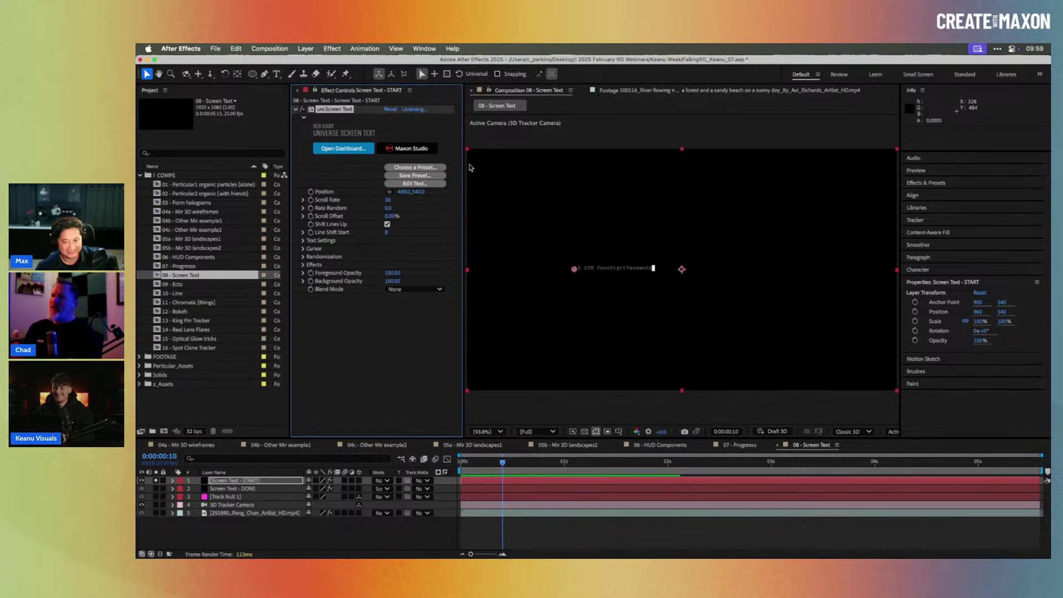
- Browse the Screen Text presets in the Universe Dashboard's Text category, then close the dashboard without applying one
left_click(424, 169)
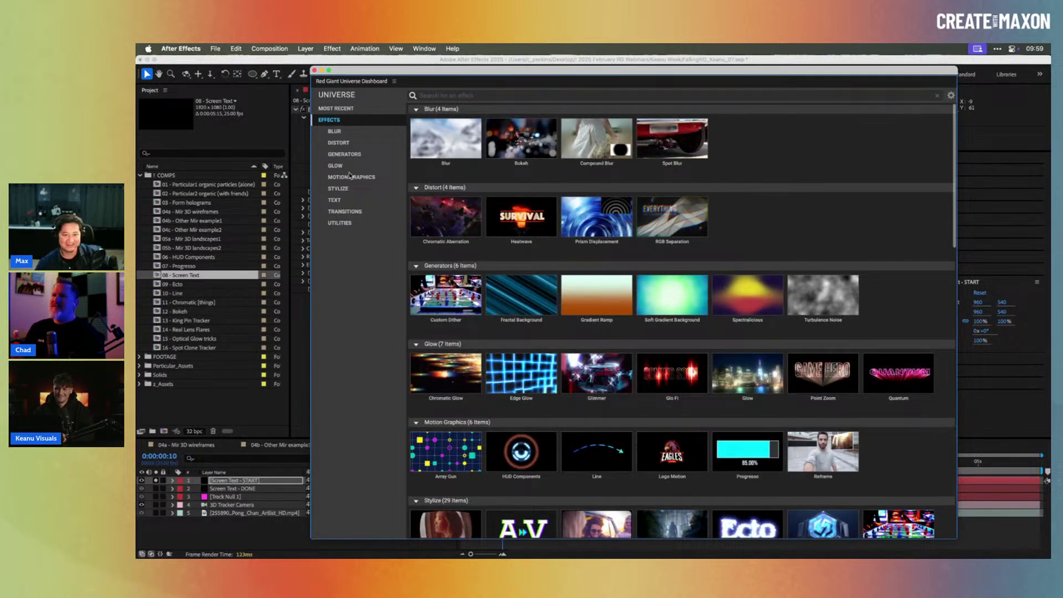
left_click(347, 178)
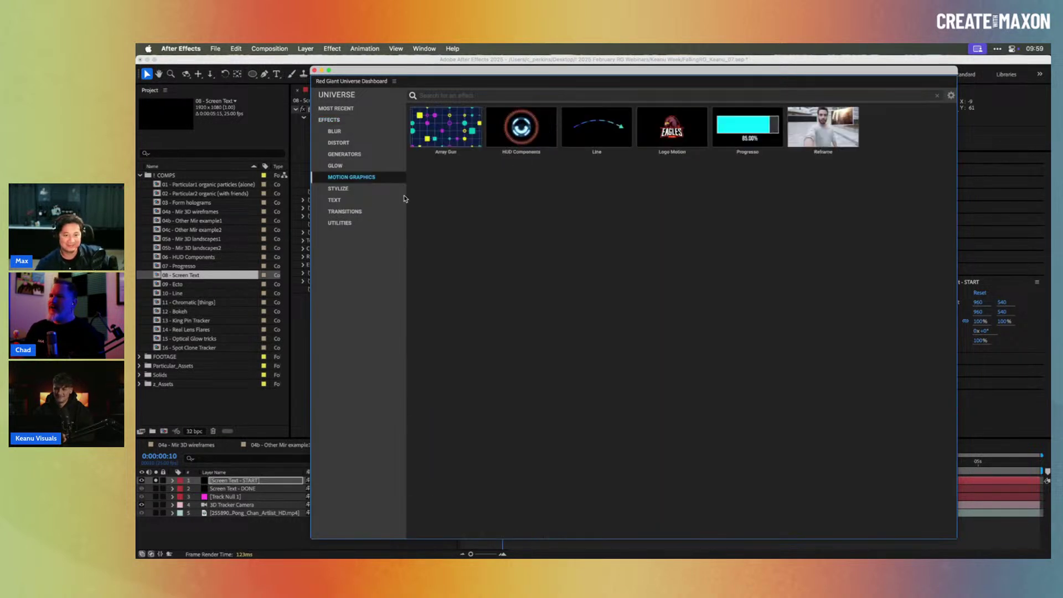
left_click(334, 201)
left_click(602, 156)
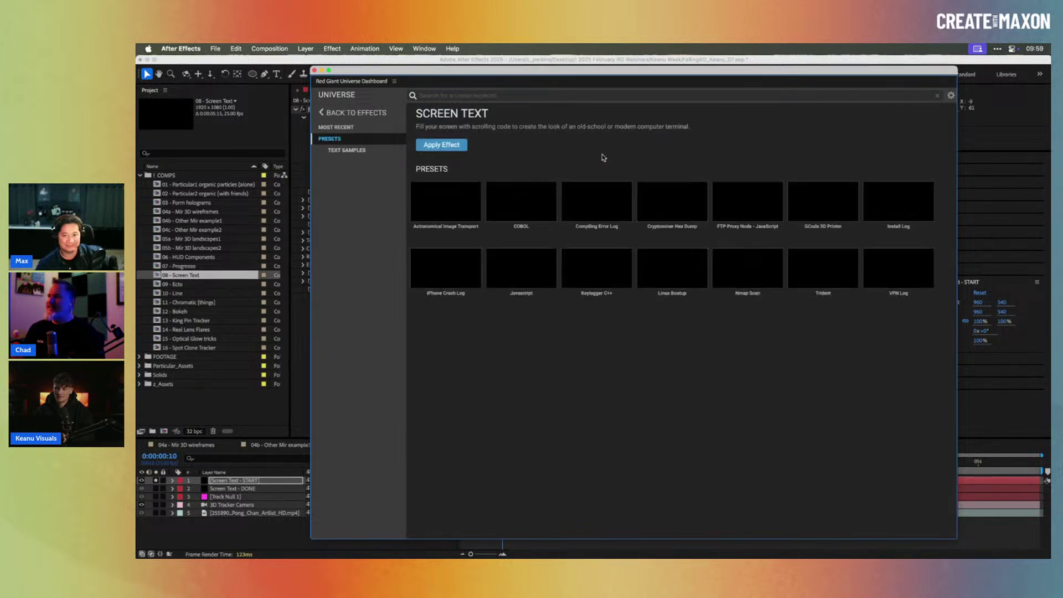
mouse_move(615, 215)
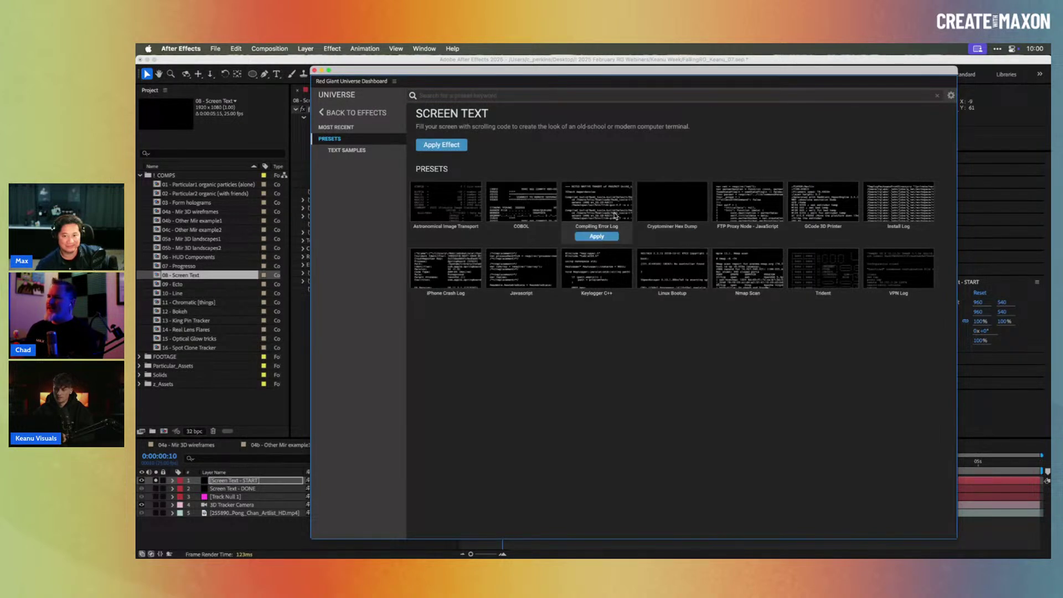
mouse_move(708, 268)
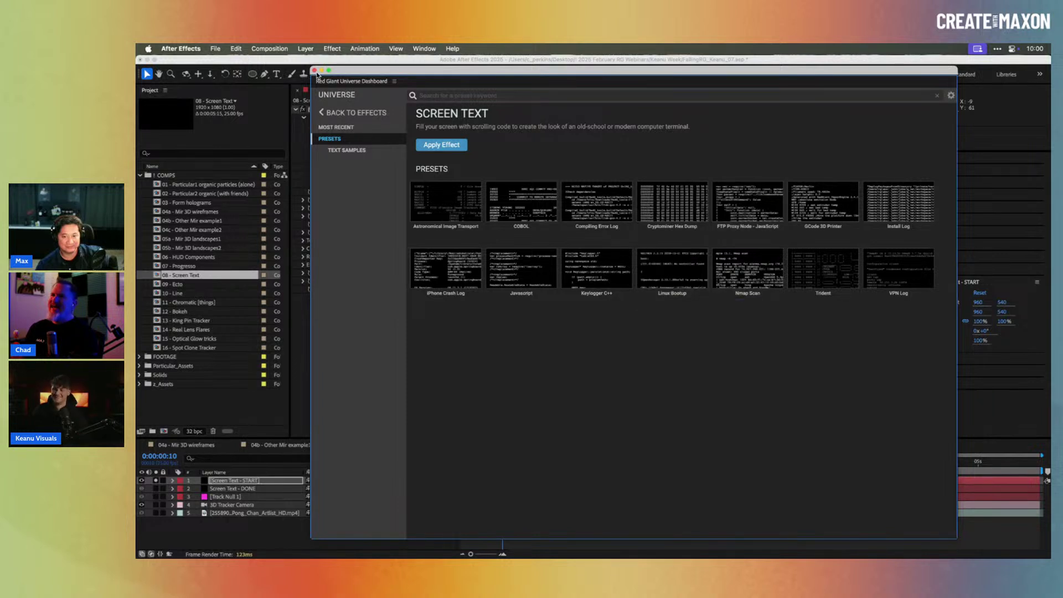
left_click(314, 71)
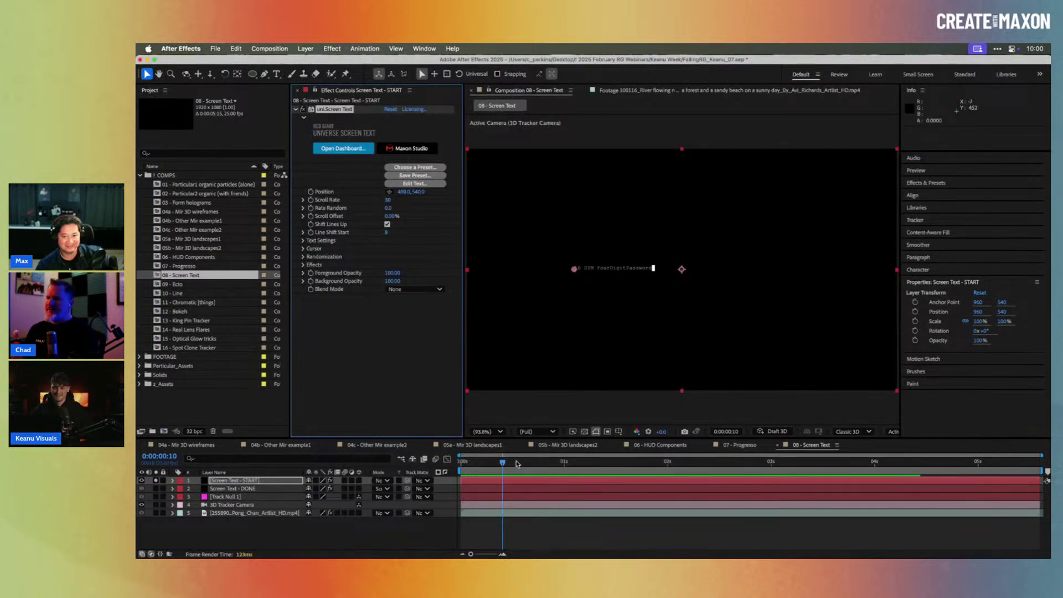
- Scrub the Screen Text - START animation, hide that layer and scrub through the finished screen text example beneath it
left_click_drag(516, 464, 763, 465)
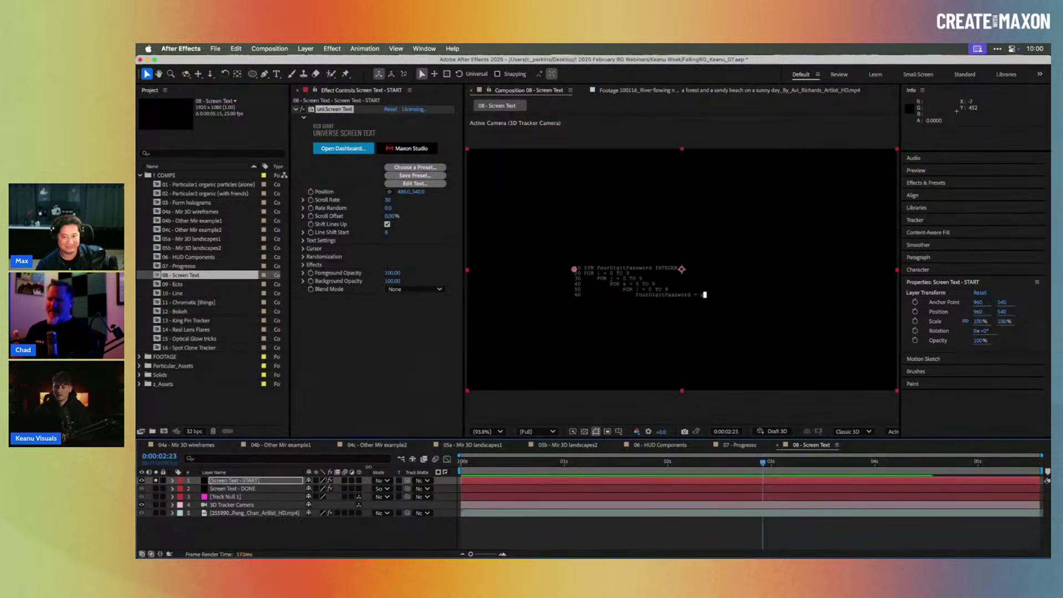
left_click(142, 481)
left_click_drag(535, 468, 618, 461)
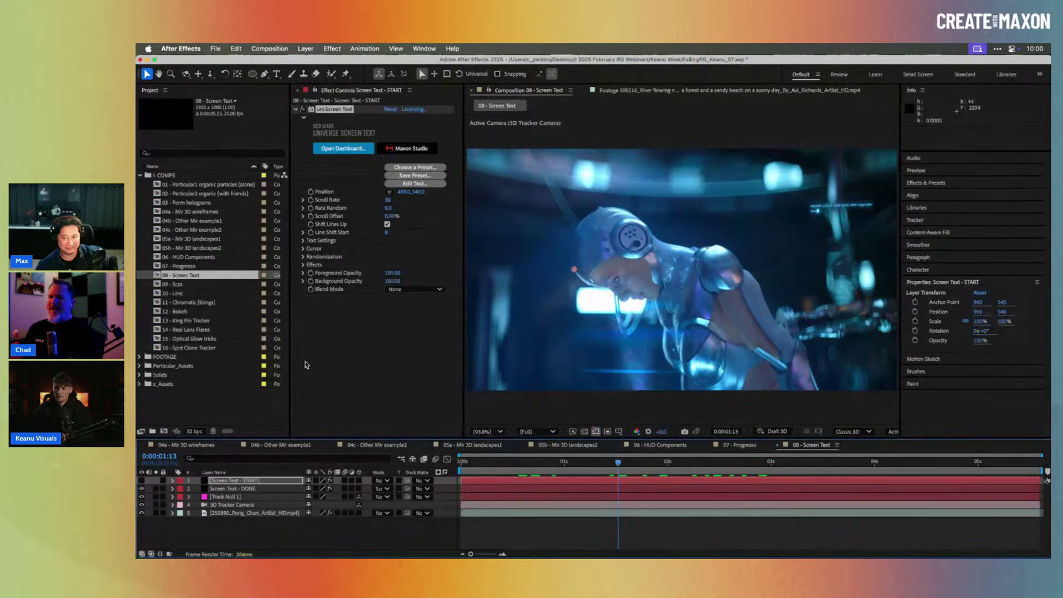
- Open the 09 - Ecto composition and apply the Radio Waves effect to its Ecto layer
double_click(175, 284)
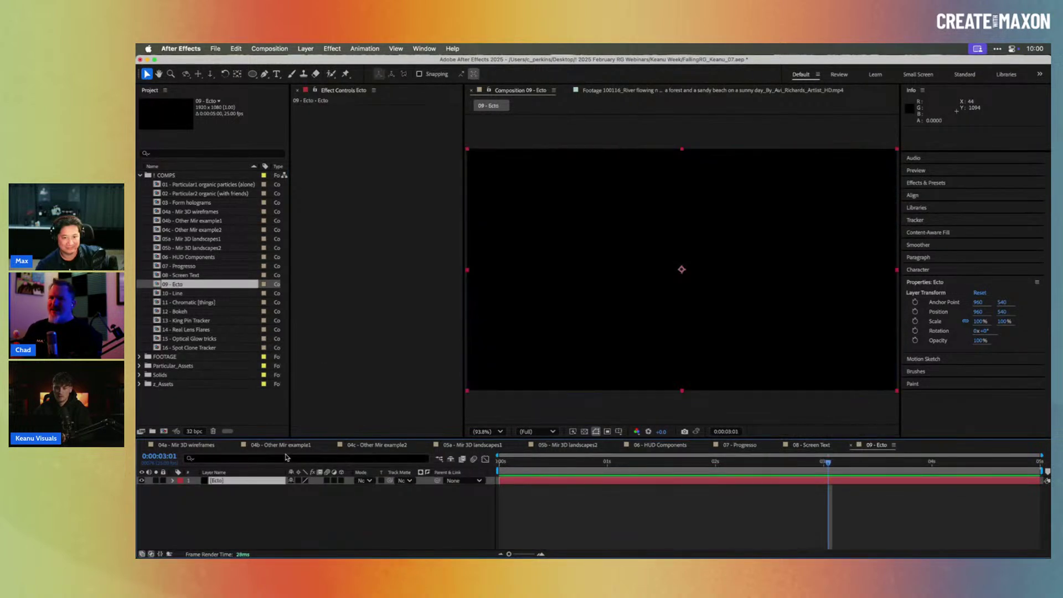
key("ctrl+space")
type("rad")
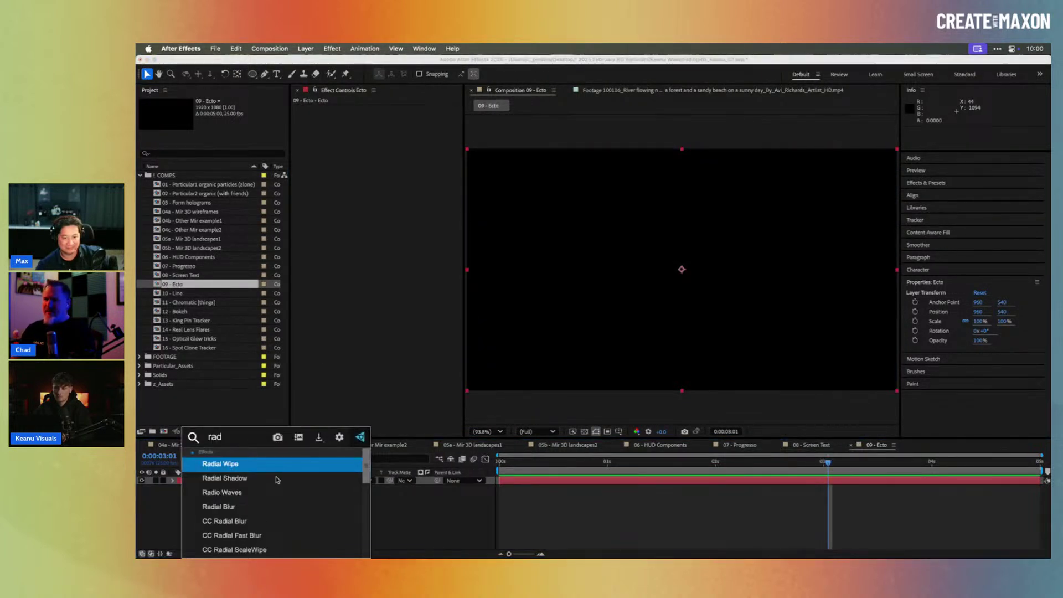
left_click(276, 491)
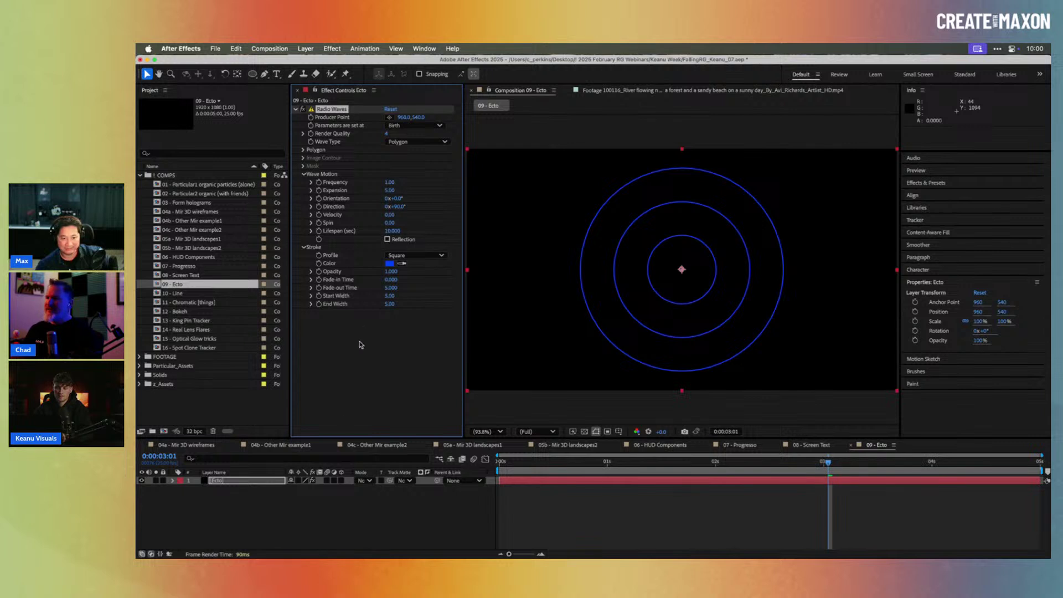
- Increase the Radio Waves stroke's End Width, make its color white and scrub through the expanding rings
mouse_move(495, 372)
left_mouse_down()
mouse_move(492, 277)
mouse_move(464, 243)
left_mouse_up()
left_click(689, 255)
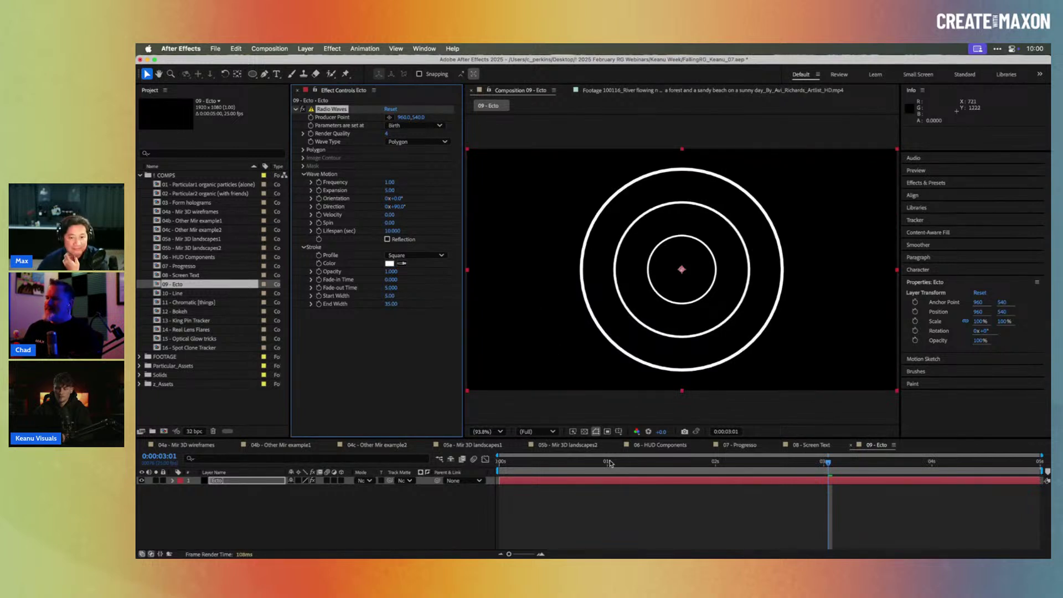
left_click_drag(572, 468, 786, 473)
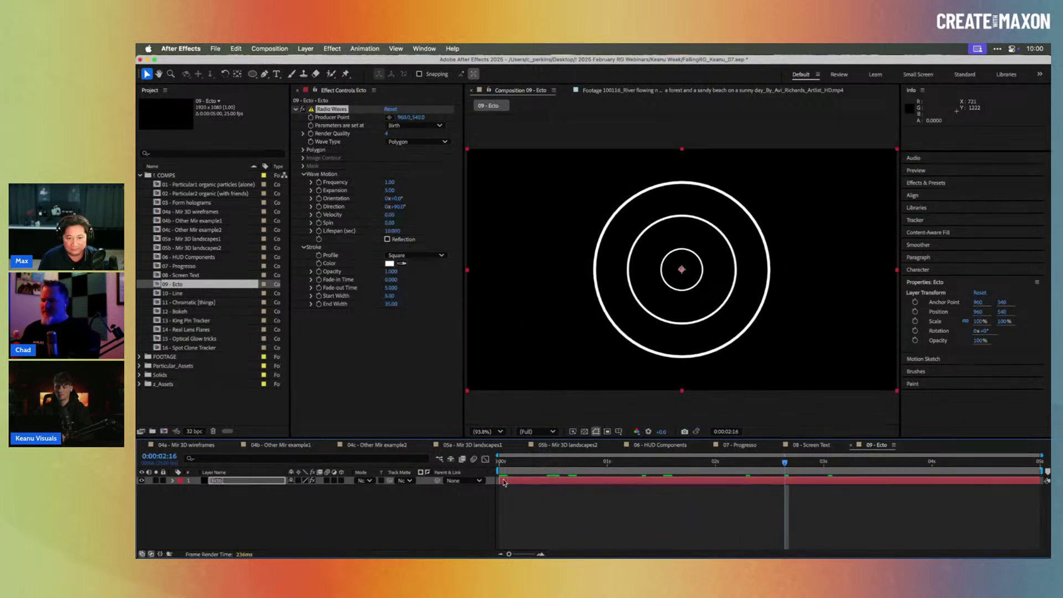
- Apply the uni.Ecto effect to the Ecto layer and scrub through the glowing rings up to 0:00:03:00
key("ctrl+space")
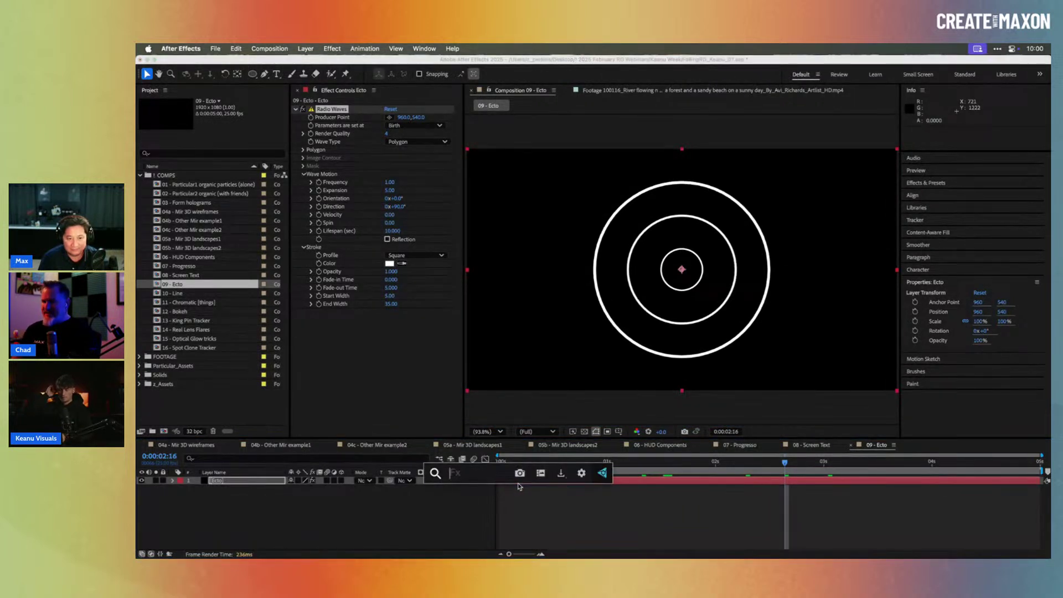
type("ecto")
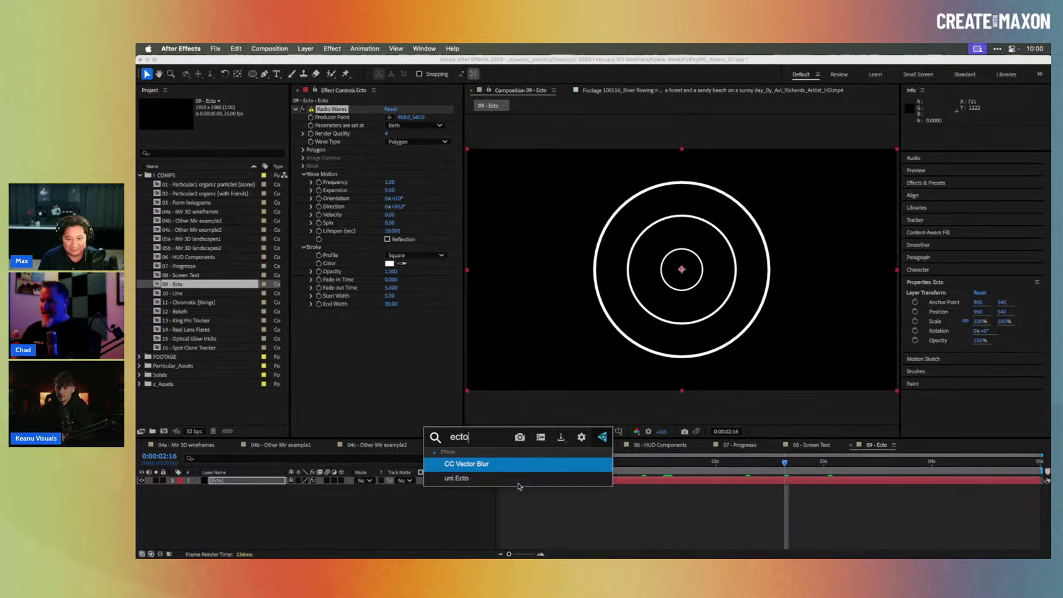
key("Down")
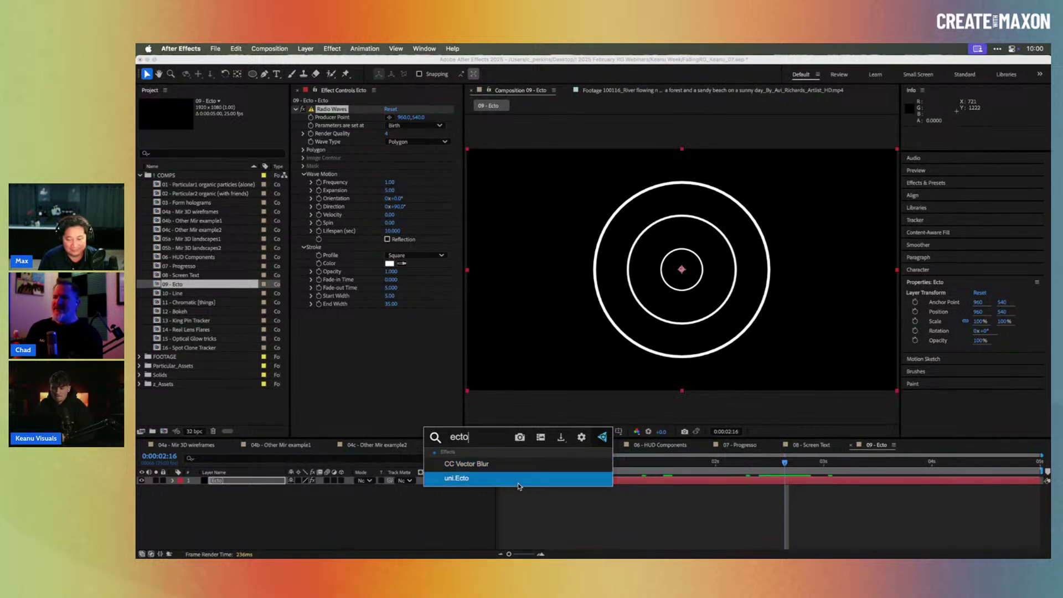
key("Return")
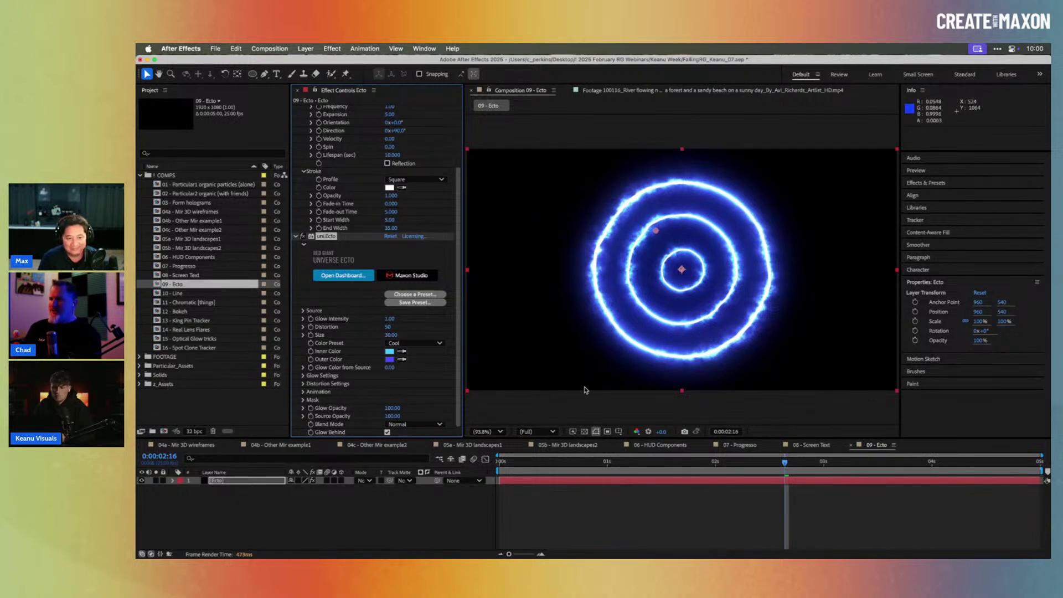
left_click_drag(530, 467, 823, 497)
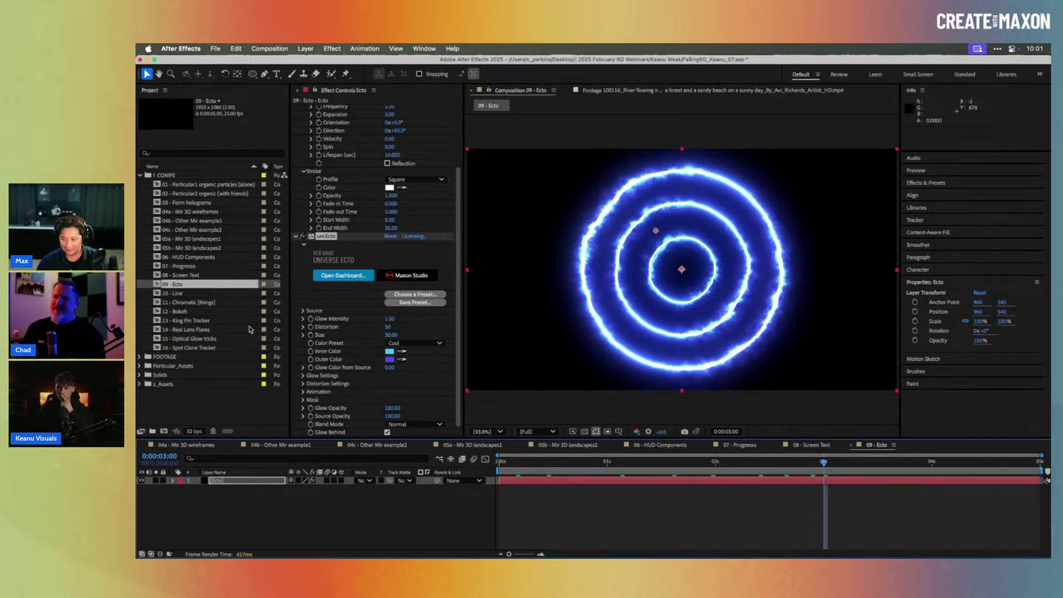
- Open the 10 - Line composition, go to its first frame and scrub the Line - basic layer's Draw On, ending at 100%
double_click(177, 293)
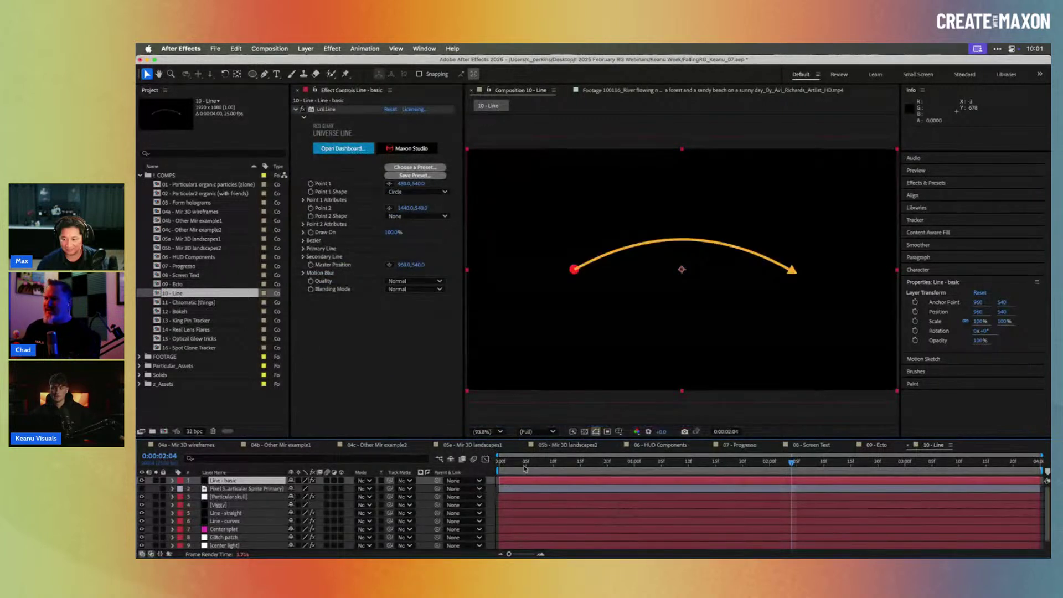
left_click_drag(526, 465, 497, 466)
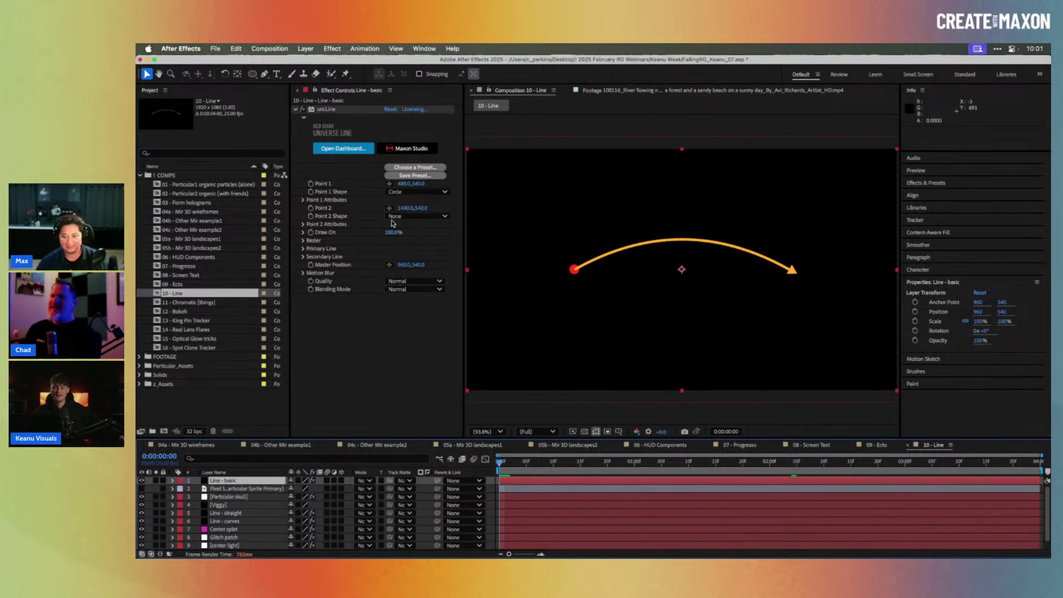
mouse_move(392, 234)
left_mouse_down()
mouse_move(352, 231)
mouse_move(394, 224)
left_mouse_up()
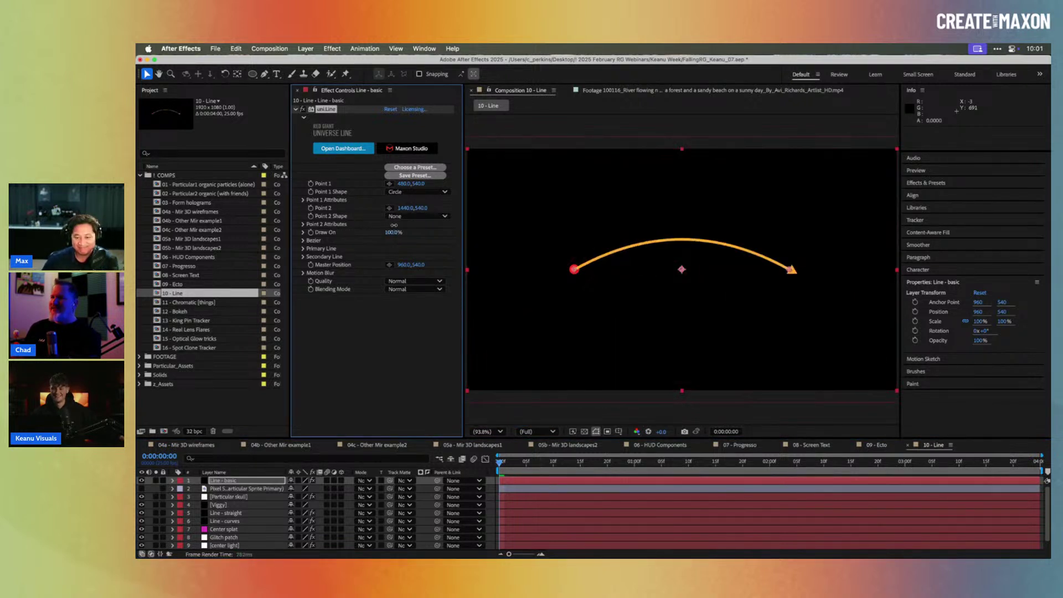
- Expand the uni.Line effect's Primary Line and Bezier settings and set the Bezier Style to 4-Point Bezier
left_click(303, 248)
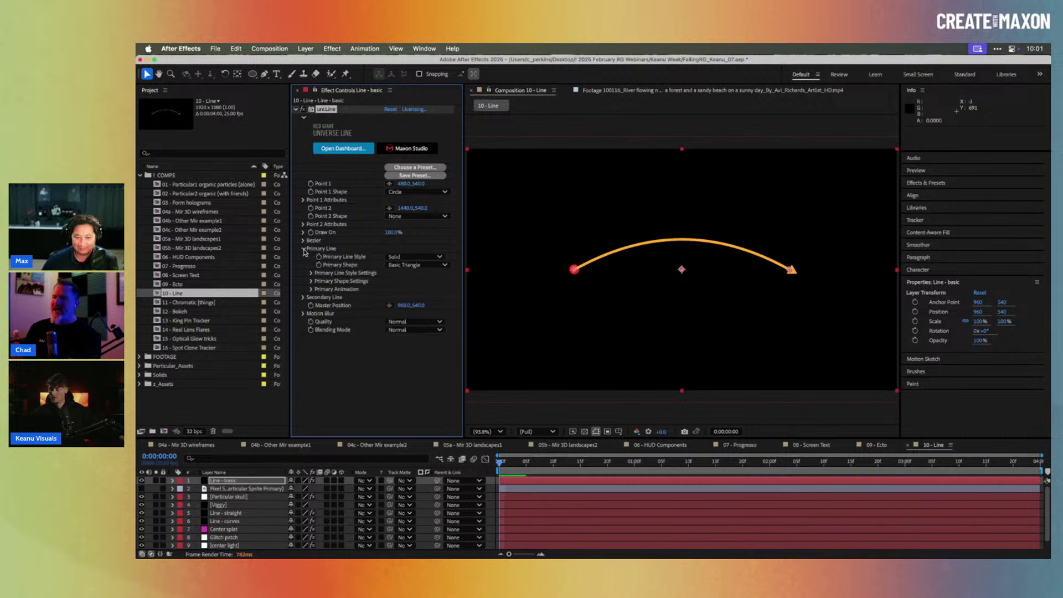
left_click(304, 240)
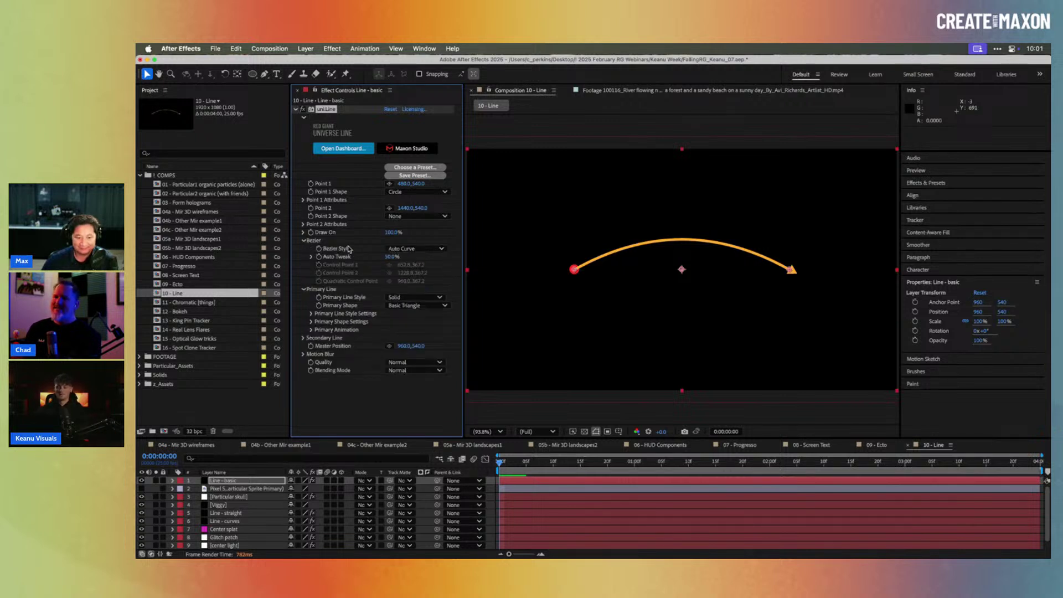
left_click(404, 251)
left_click(412, 287)
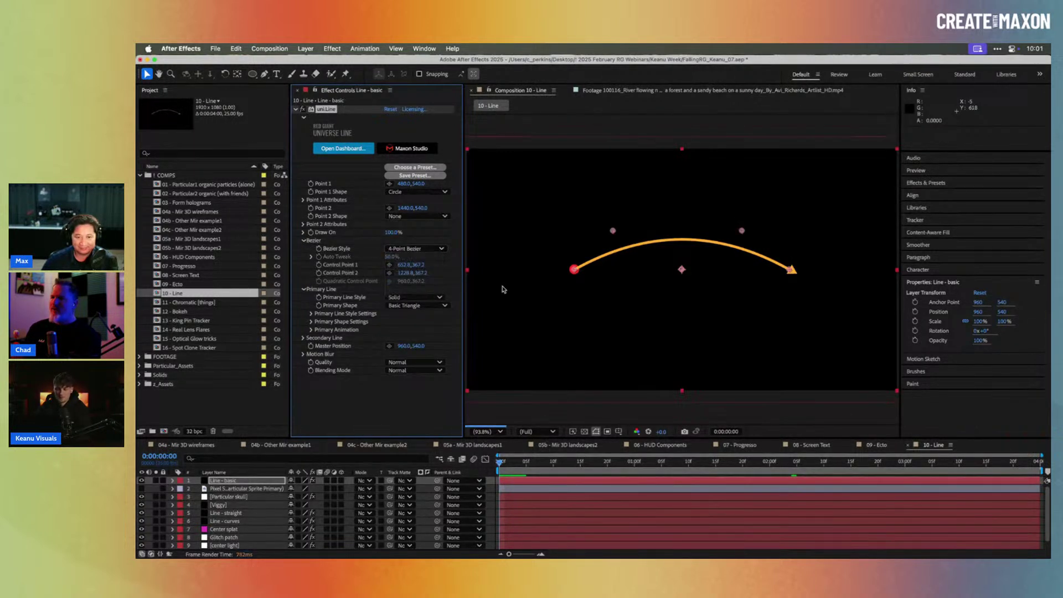
- Reshape the line into an S-curve ending at about 1583, 653, and set Point 1 Shape to None
left_click_drag(613, 232, 624, 320)
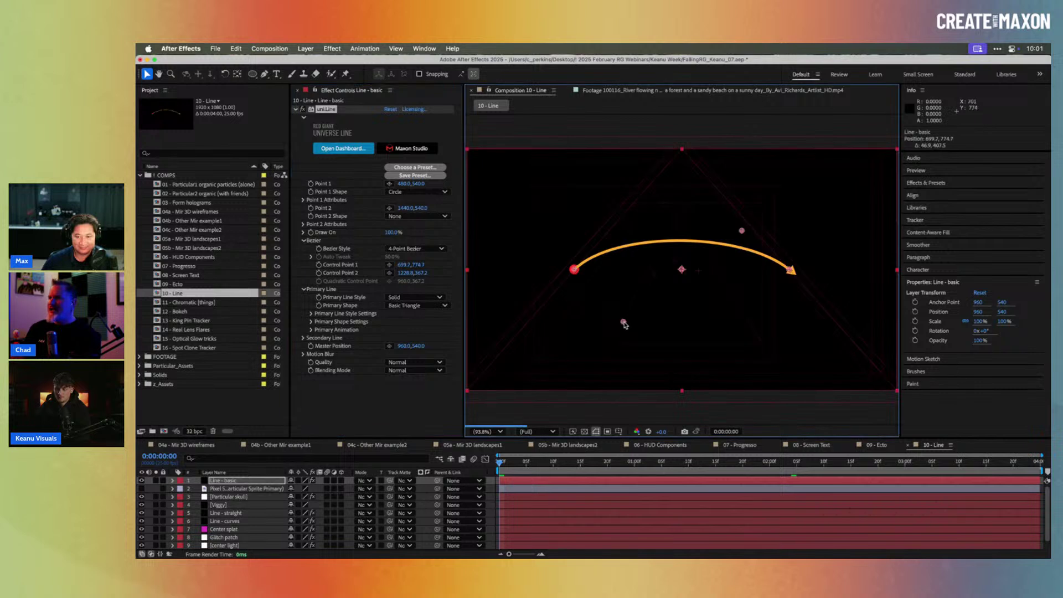
left_click_drag(743, 230, 762, 174)
left_click_drag(791, 271, 821, 296)
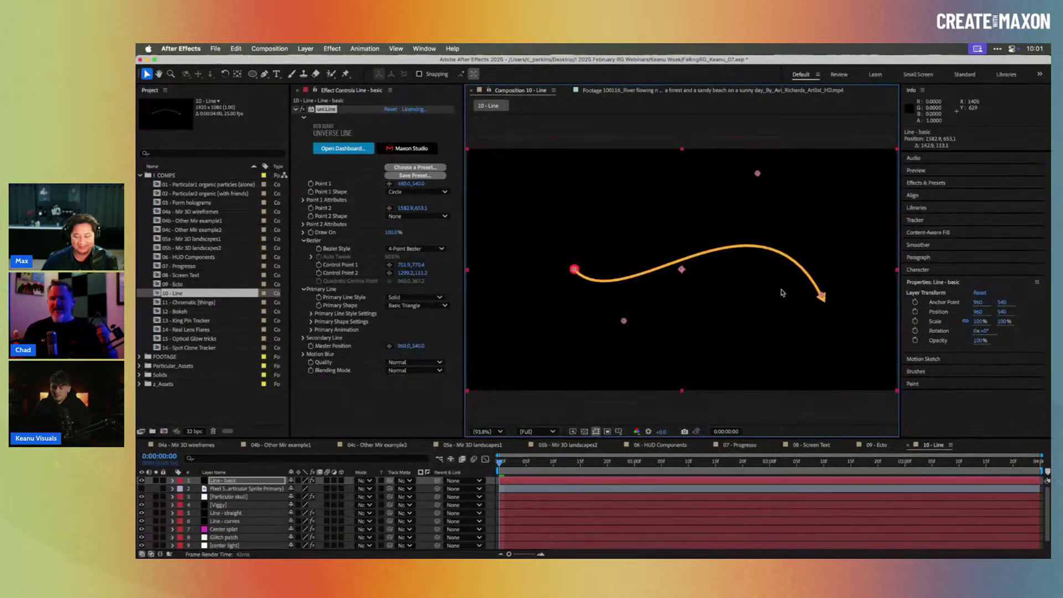
left_click(426, 193)
left_click(426, 203)
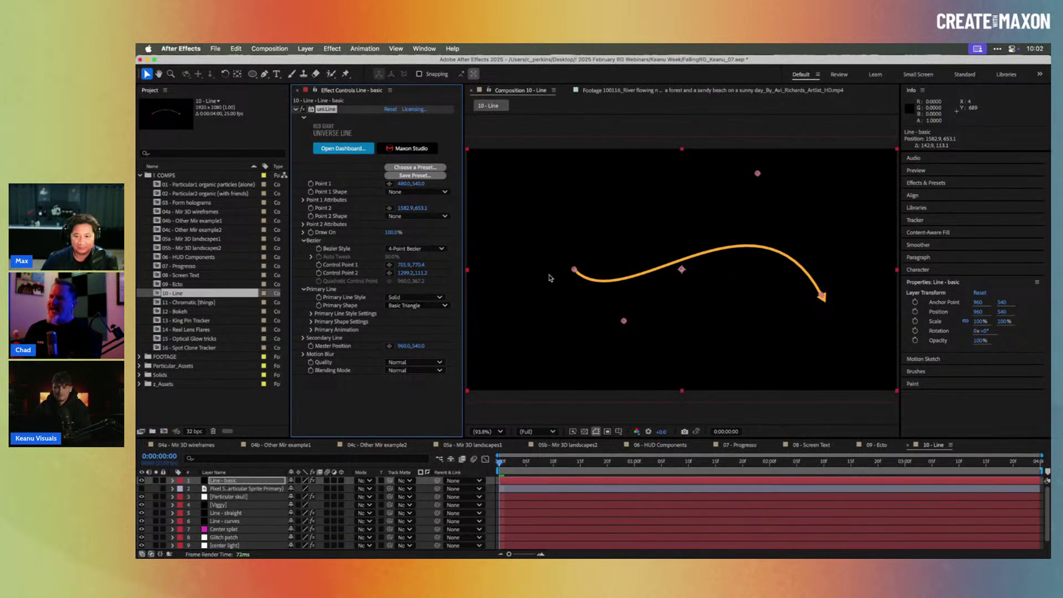
- Hide the Line - basic layer and scrub through the skull and arrows example to 0:00:02:06
left_click(140, 480)
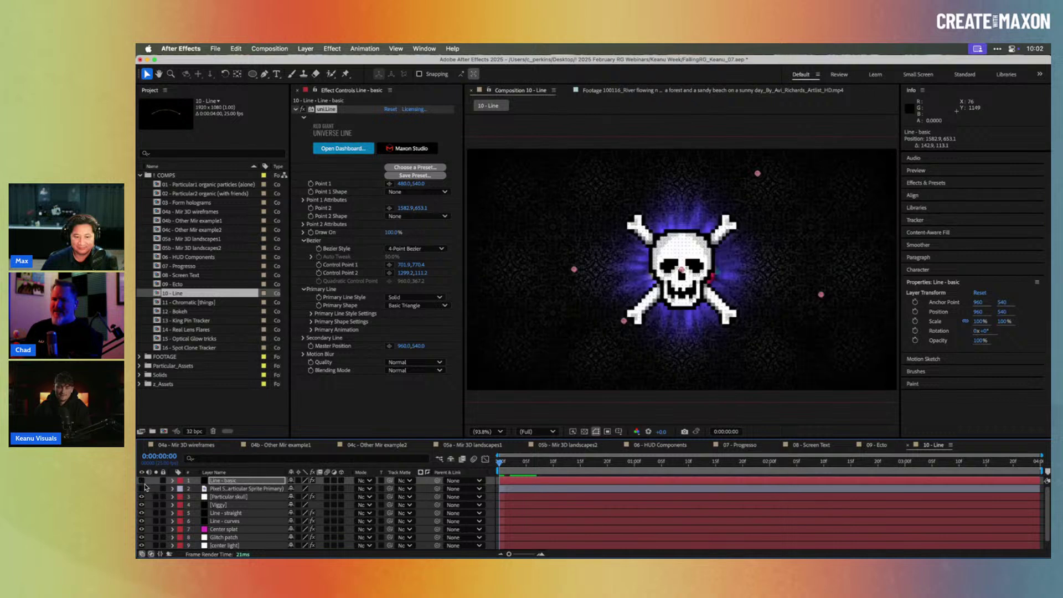
mouse_move(564, 461)
left_mouse_down()
mouse_move(646, 461)
mouse_move(726, 477)
left_mouse_up()
left_click(790, 463)
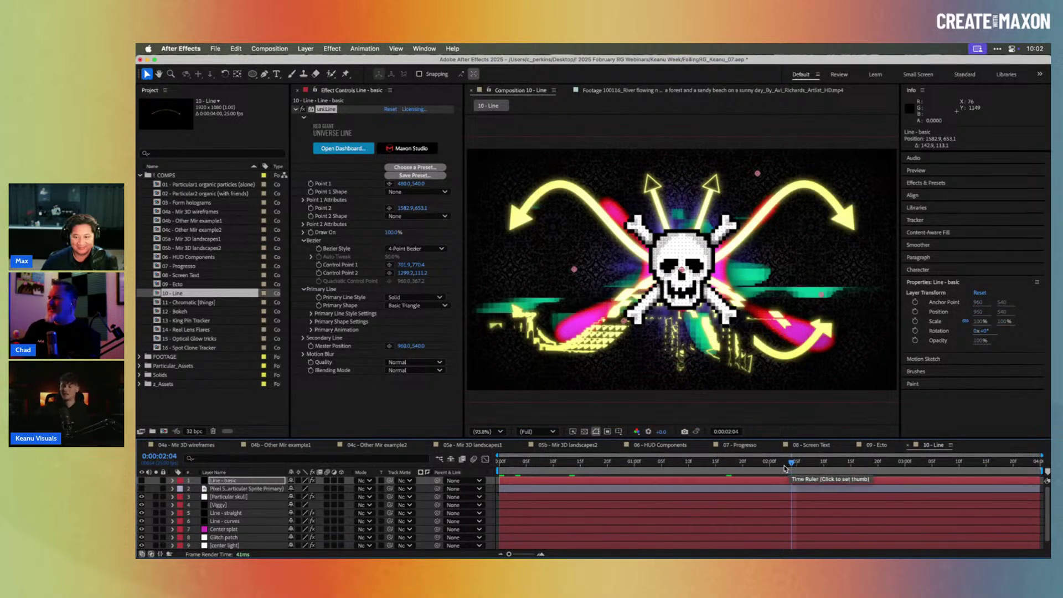
mouse_move(785, 468)
left_mouse_down()
mouse_move(700, 469)
mouse_move(799, 465)
left_mouse_up()
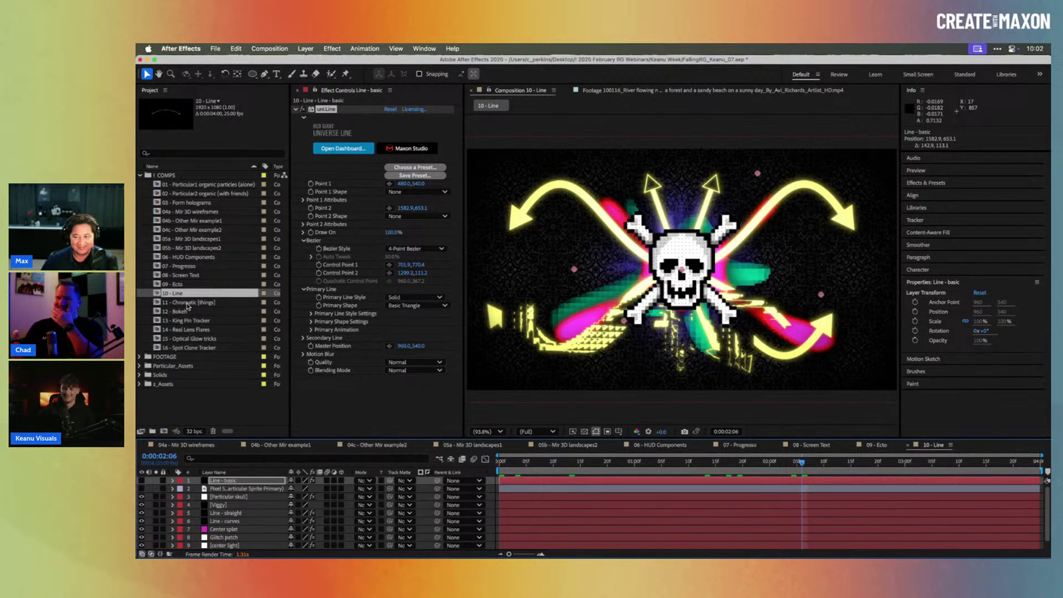
- Open the 11 - Chromatic [things] composition, scrub through its chromatic footage and reduce the preview magnification to 50%
double_click(187, 303)
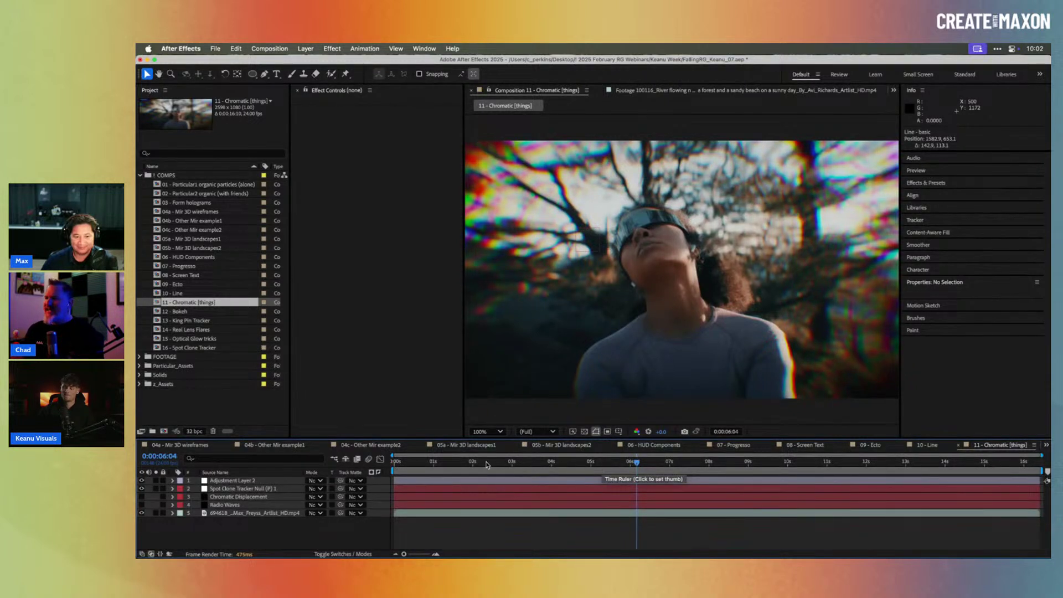
left_click_drag(484, 464, 536, 464)
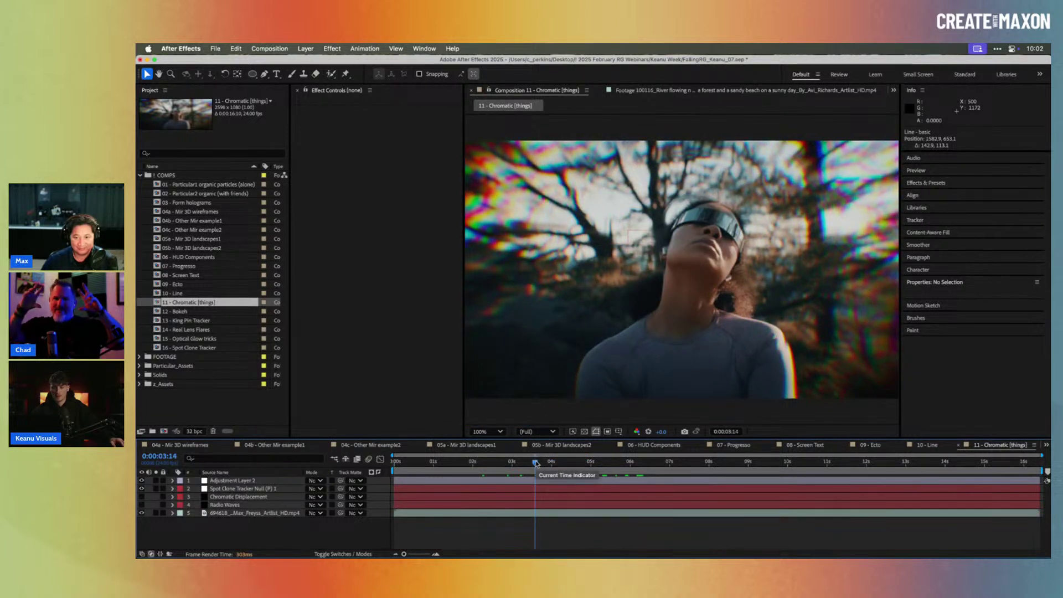
left_click_drag(536, 464, 623, 461)
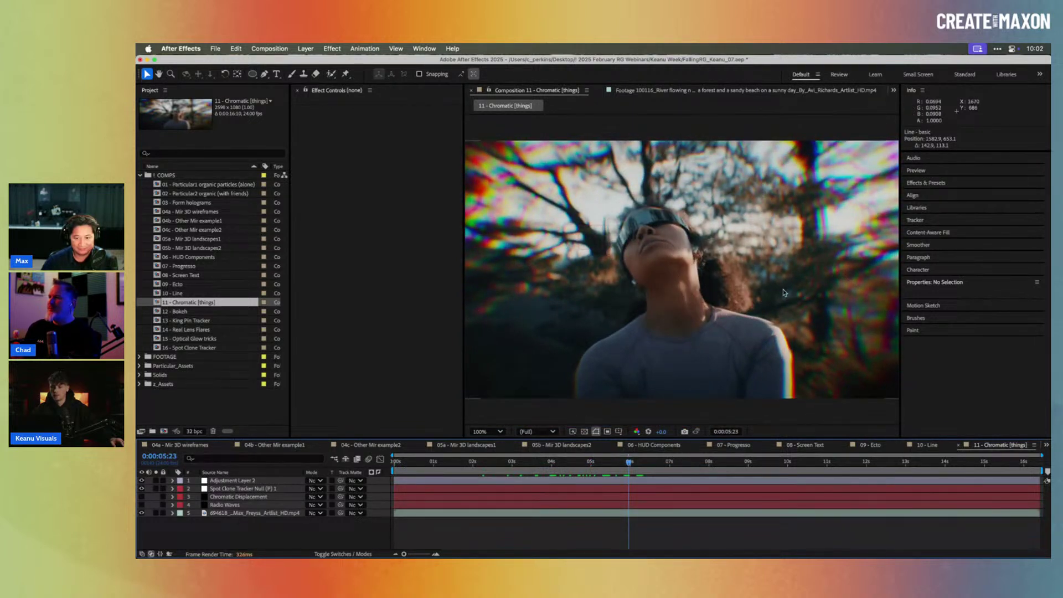
key("comma")
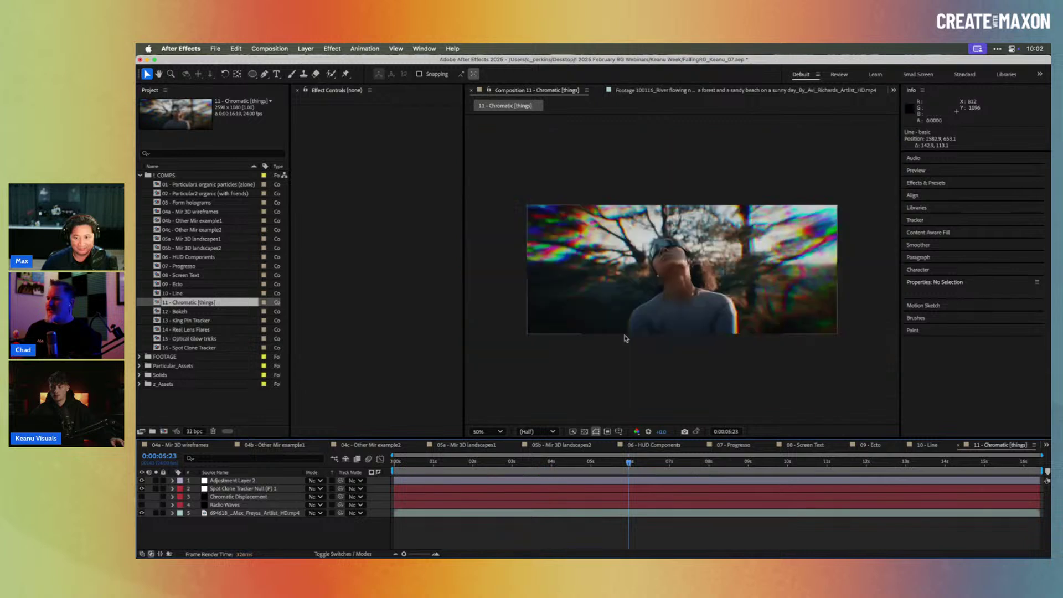
left_click_drag(619, 463, 642, 463)
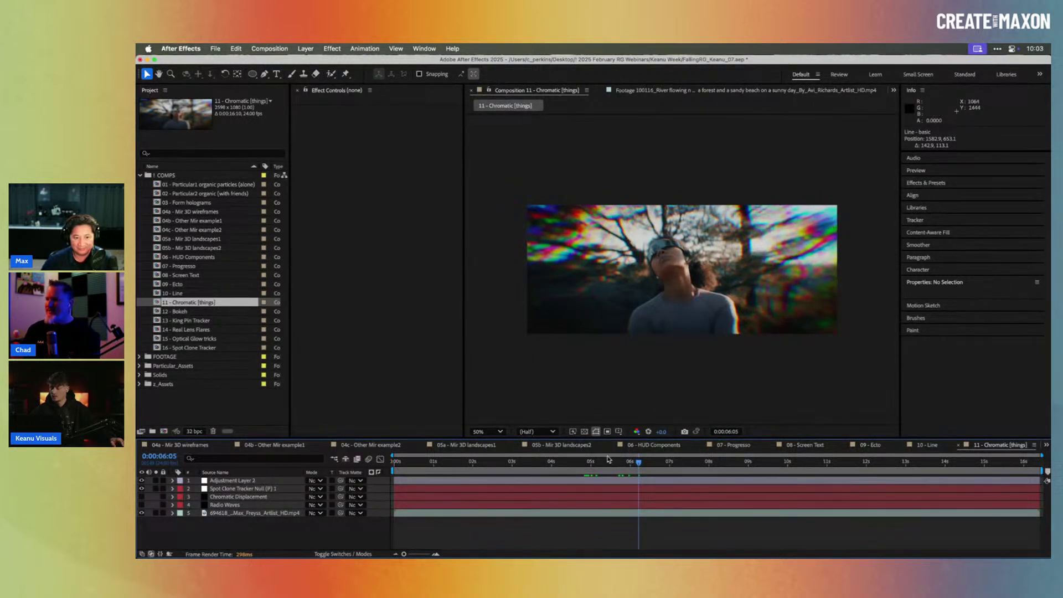
- Scrub the chromatic footage back and forth up to about 0:00:06:03
left_click(575, 463)
left_click_drag(575, 463, 638, 462)
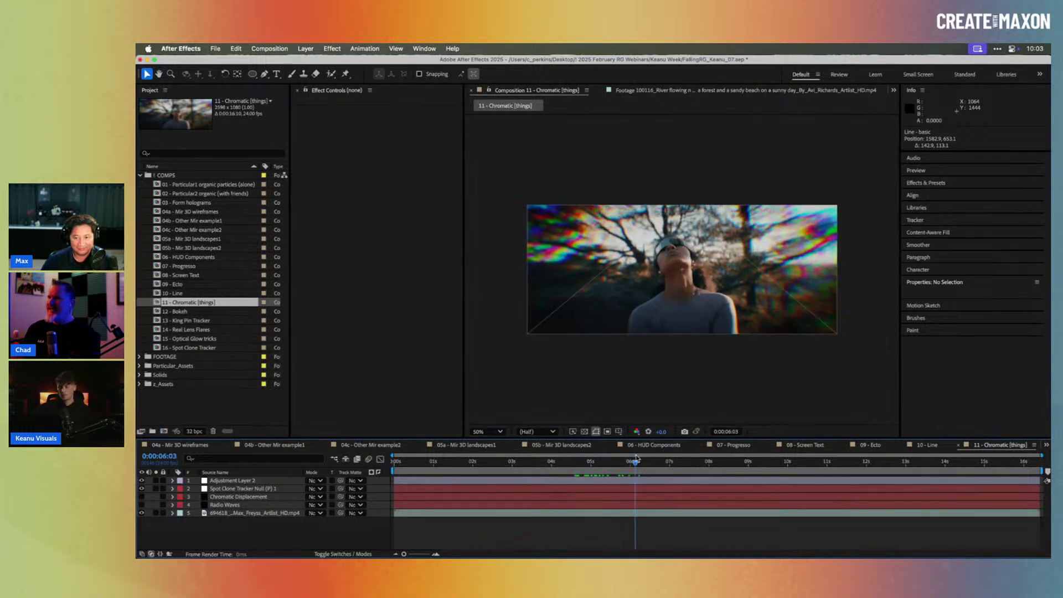
- Open the 12 - Bokeh composition, select the HUD Components - DONE layer and scrub the shot to 0:00:00:19
double_click(178, 312)
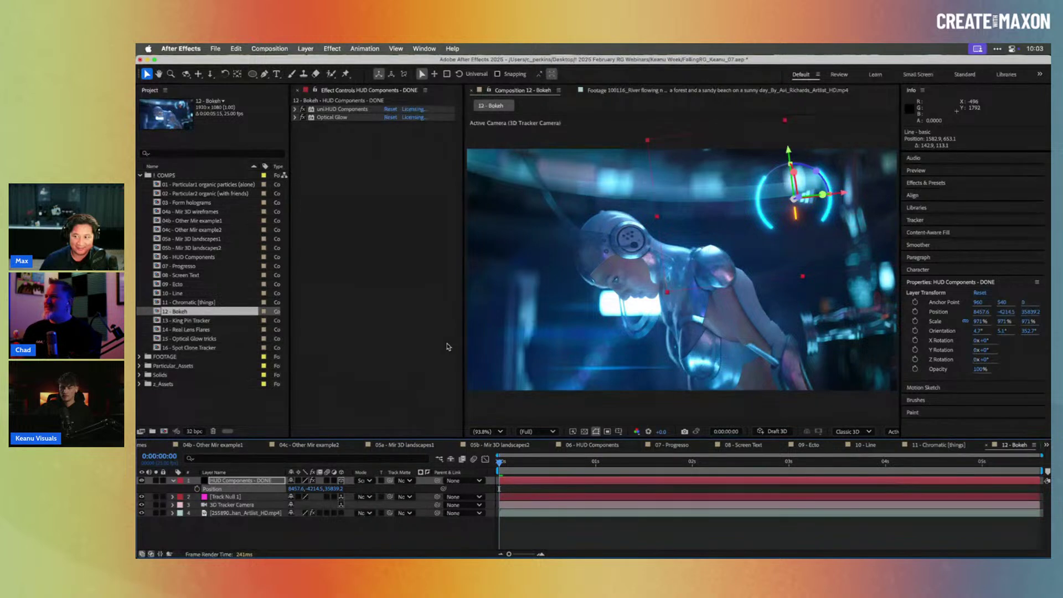
left_click(261, 481)
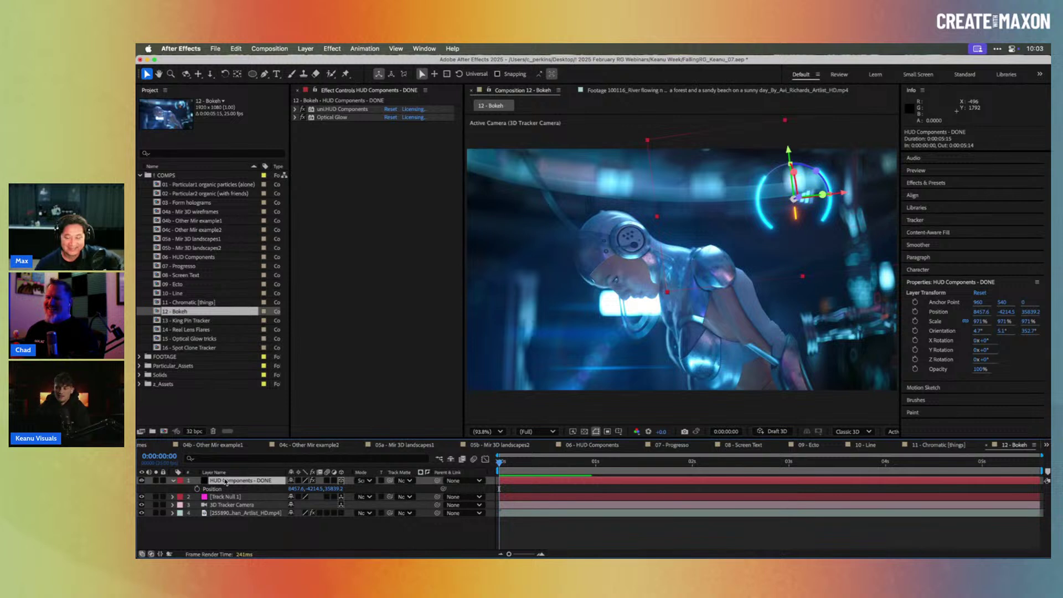
left_click_drag(521, 461, 572, 457)
left_click(504, 463)
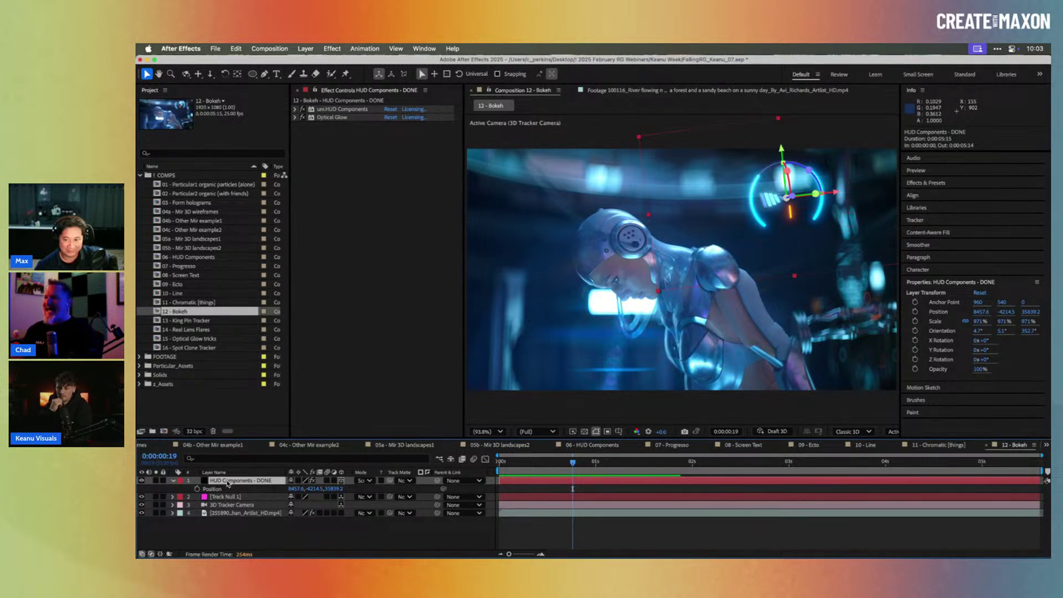
- Apply the uni.Bokeh effect to the HUD Components - DONE layer
key("ctrl+space")
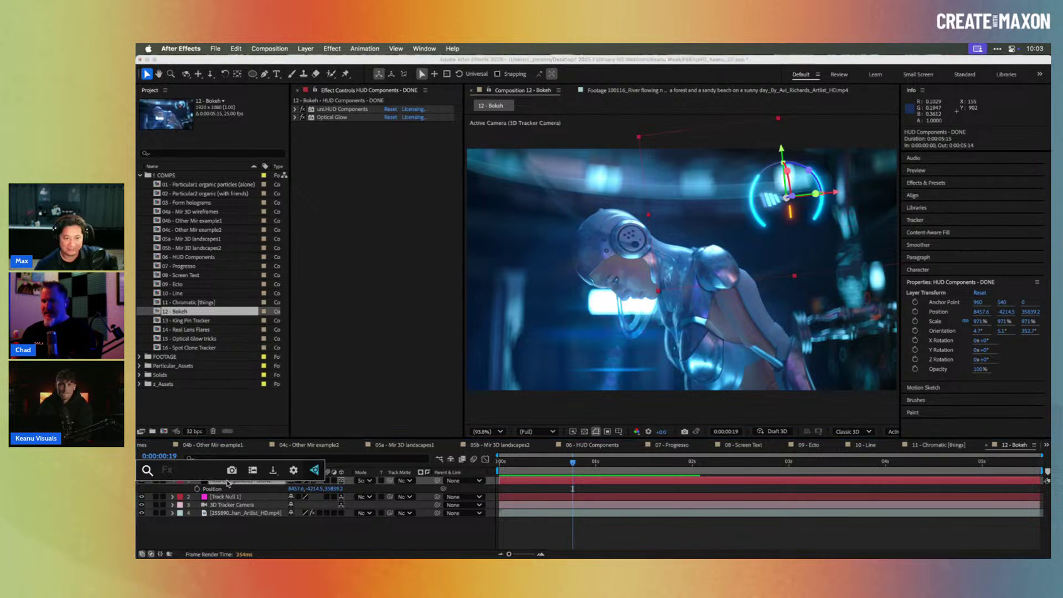
type("bokeh")
key("Escape")
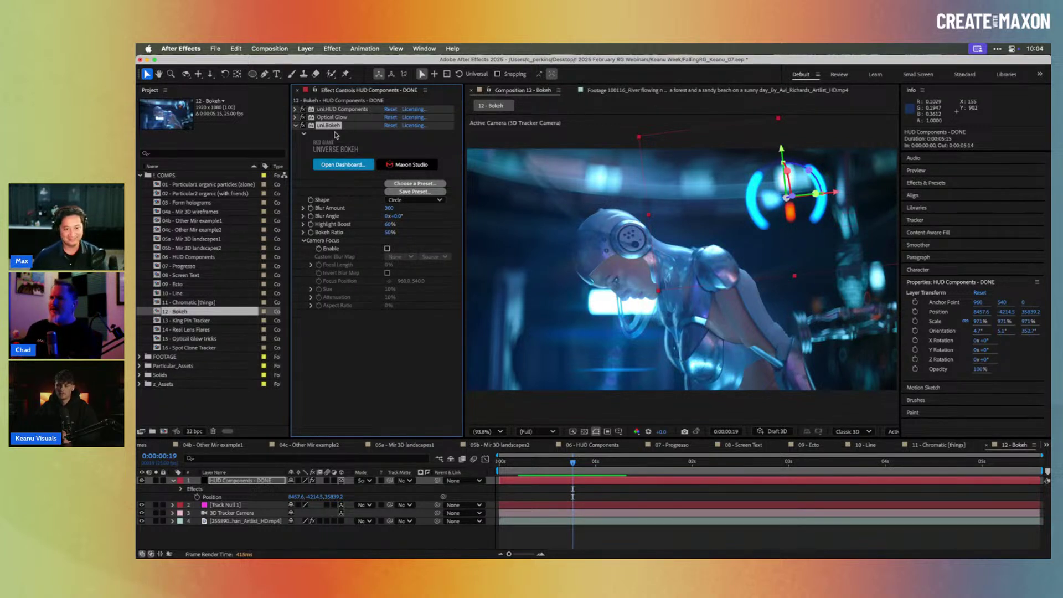
- Set the HUD layer's uni.Bokeh Blur Amount to 500 and Bokeh Ratio to 30%, and check the result at 0:00:00:21
left_click(389, 208)
type("500")
key("Return")
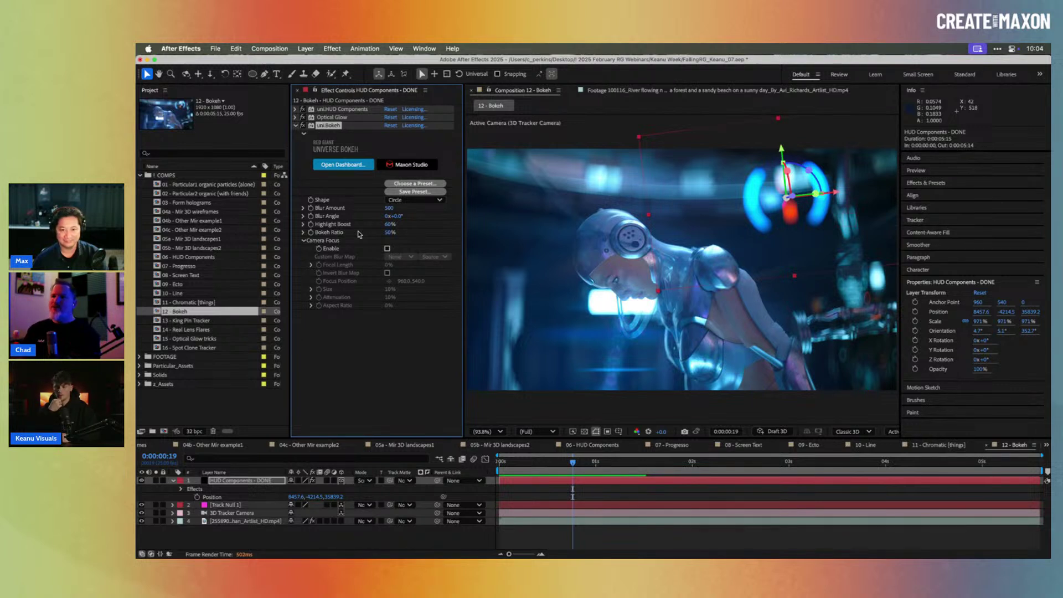
left_click(390, 232)
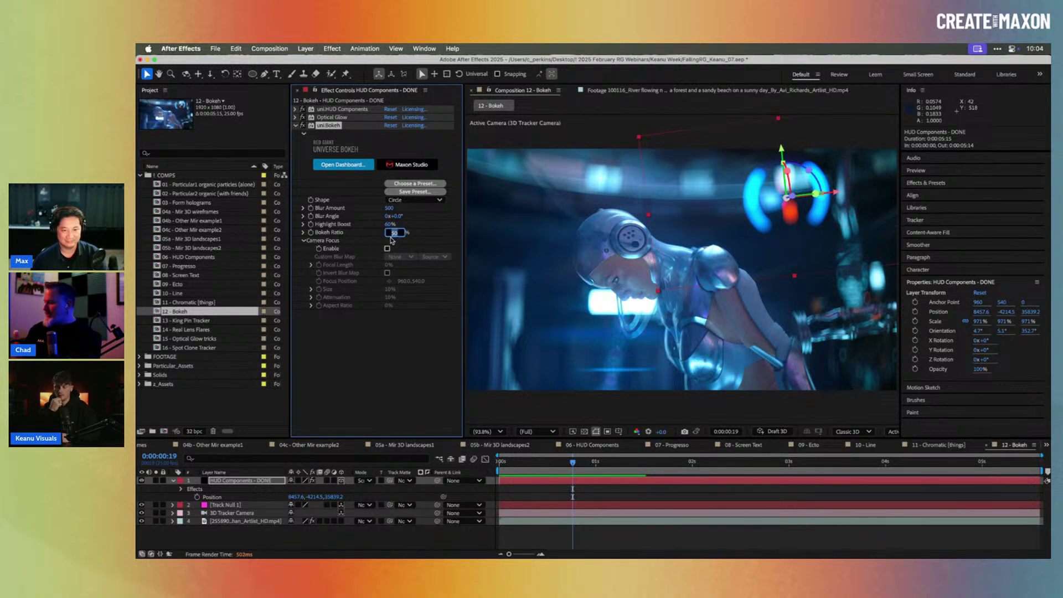
type("30")
key("Return")
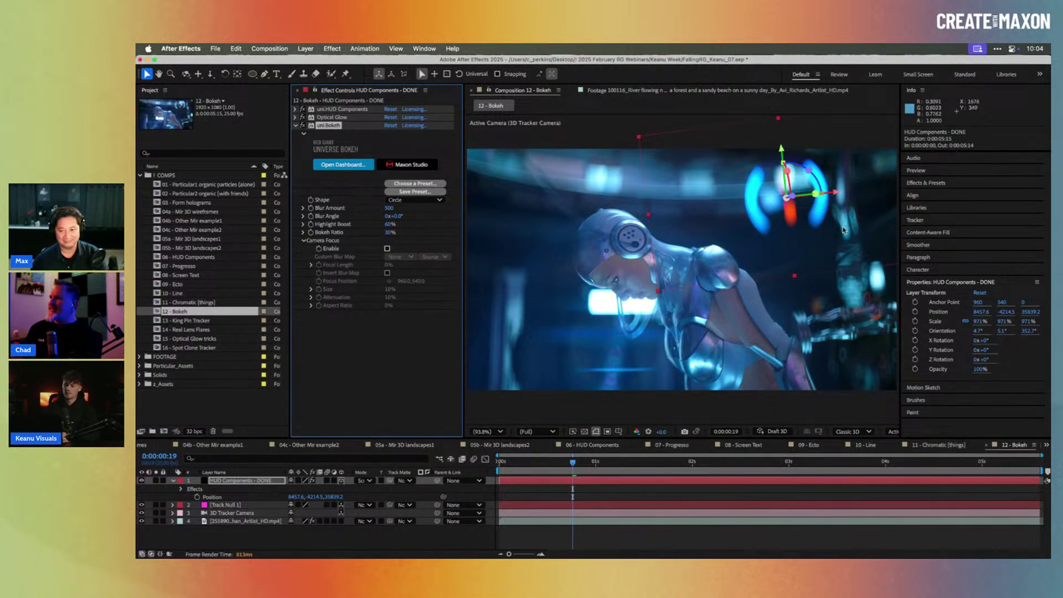
mouse_move(577, 461)
left_mouse_down()
mouse_move(594, 464)
mouse_move(554, 464)
mouse_move(580, 463)
left_mouse_up()
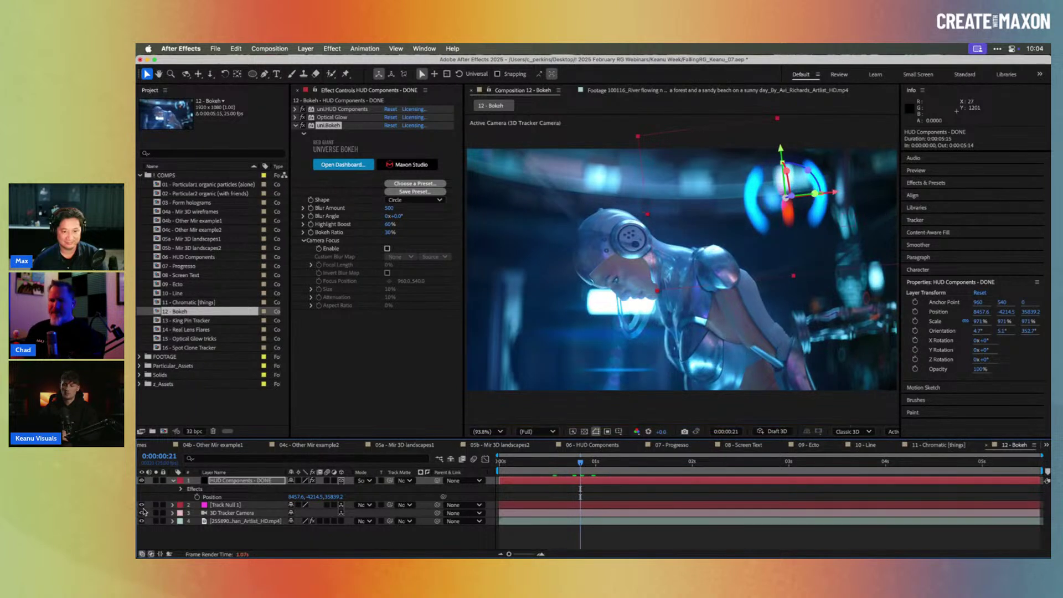
- Solo the cyborg footage layer and apply the uni.Bokeh effect to it
left_click(224, 523)
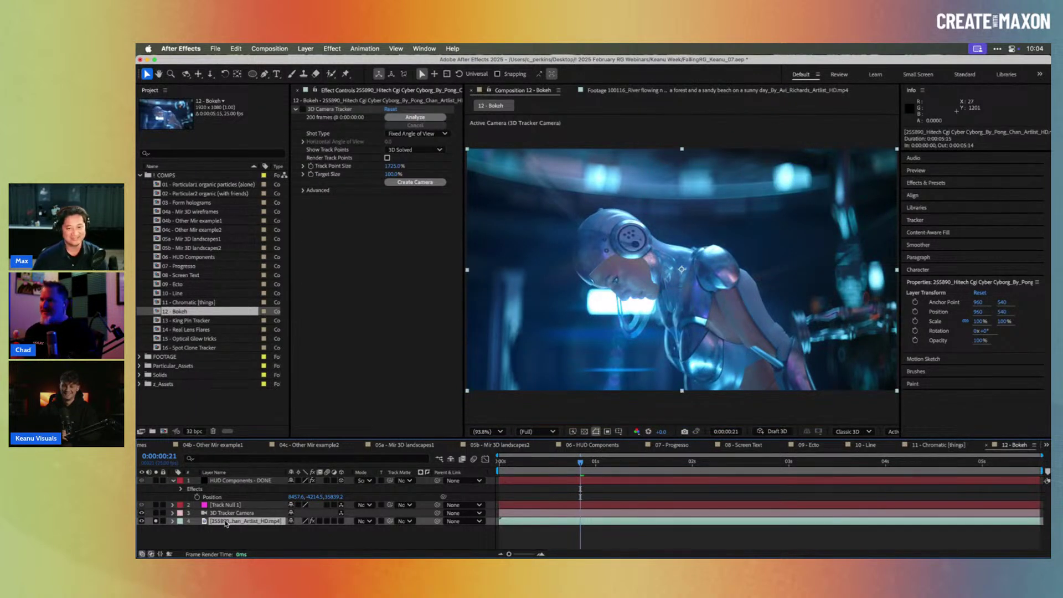
key("ctrl+space")
type("bok")
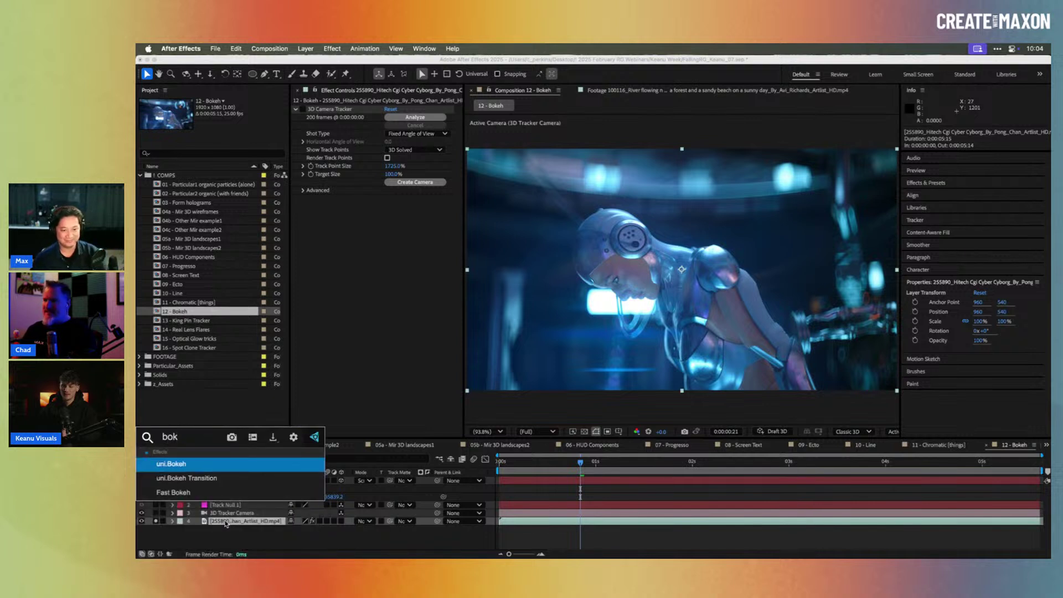
key("Return")
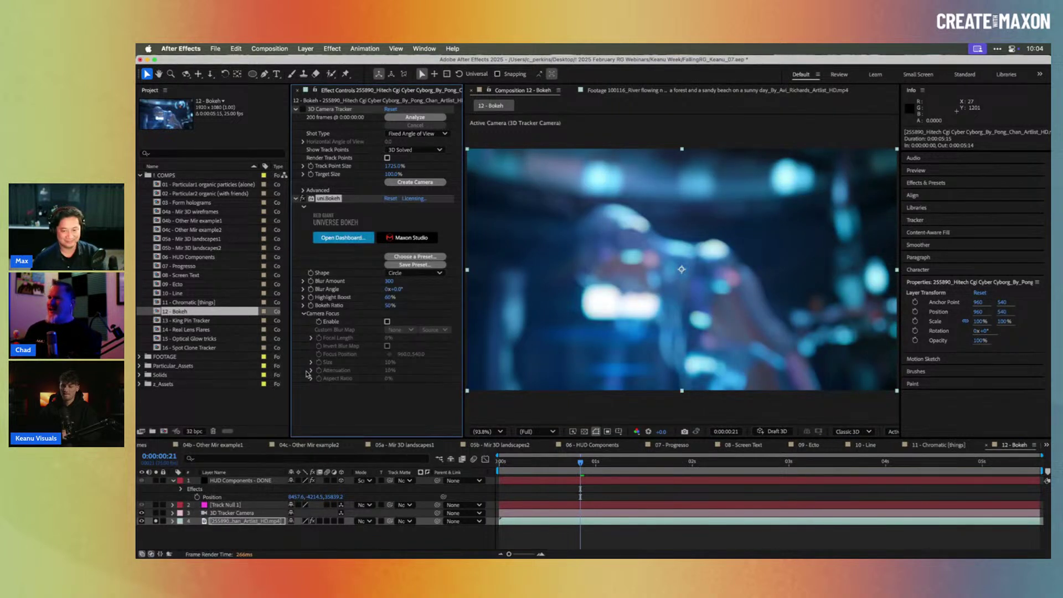
- Set the footage's uni.Bokeh to Blur Amount 540, Bokeh Ratio 30% and Highlight Boost 100%, and preview it at 0:00:01:04
left_click_drag(389, 282, 397, 283)
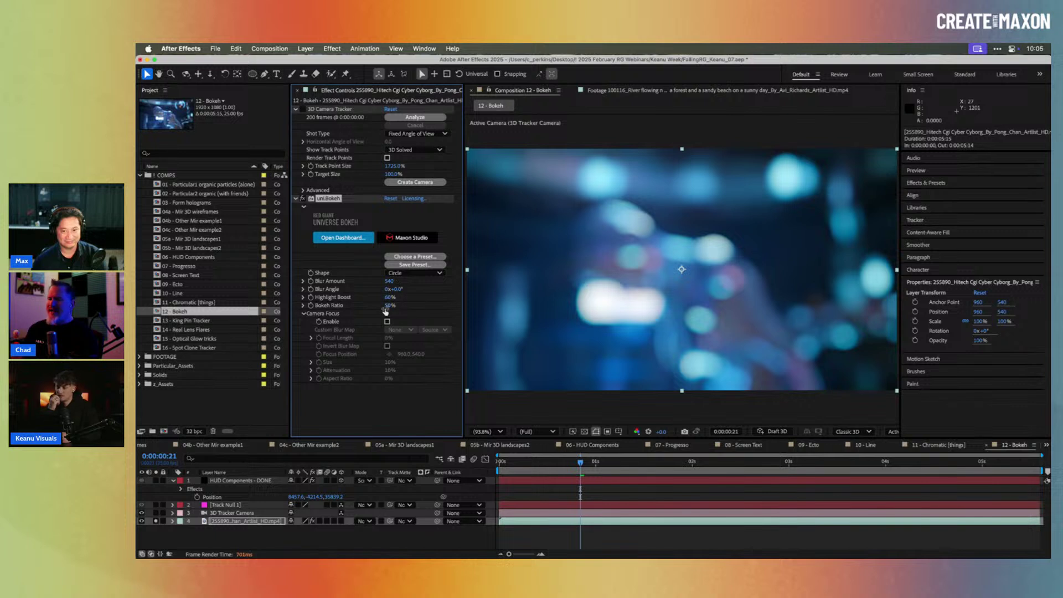
left_click(387, 306)
key("Return")
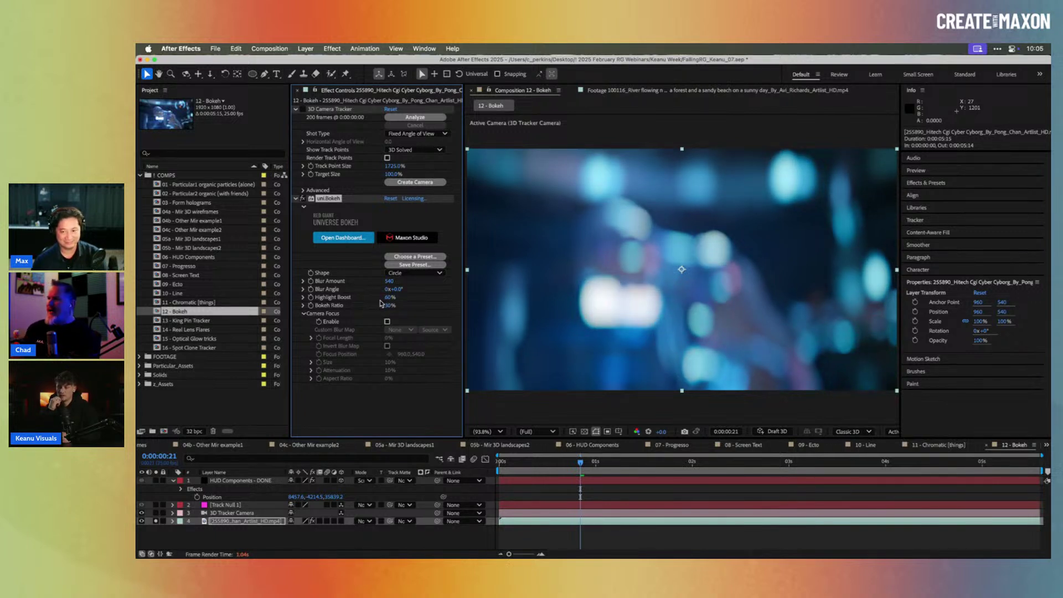
left_click(389, 298)
type("730")
left_click_drag(404, 296, 434, 296)
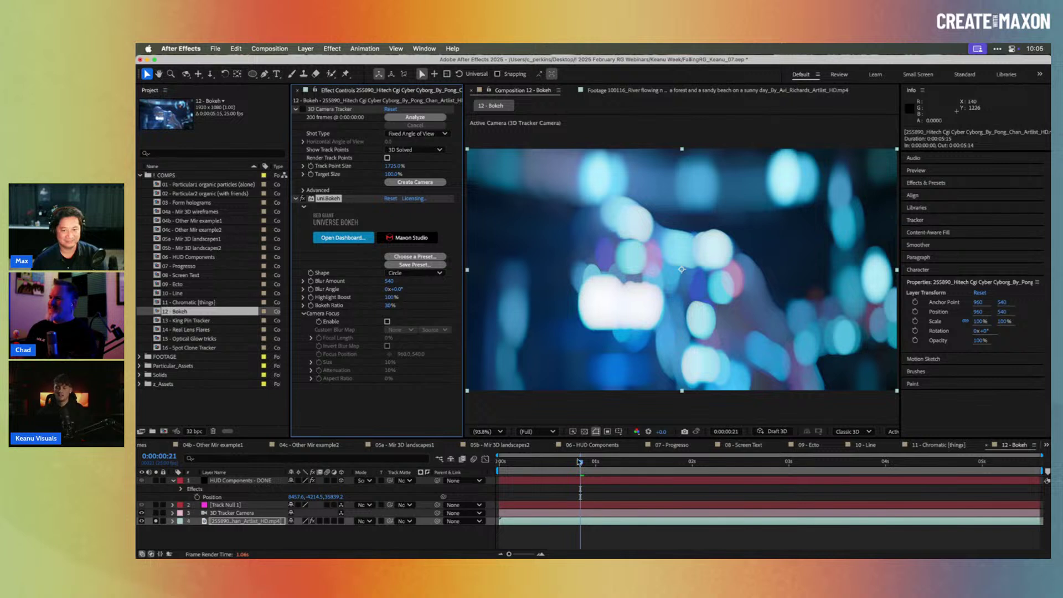
left_click_drag(603, 464, 626, 464)
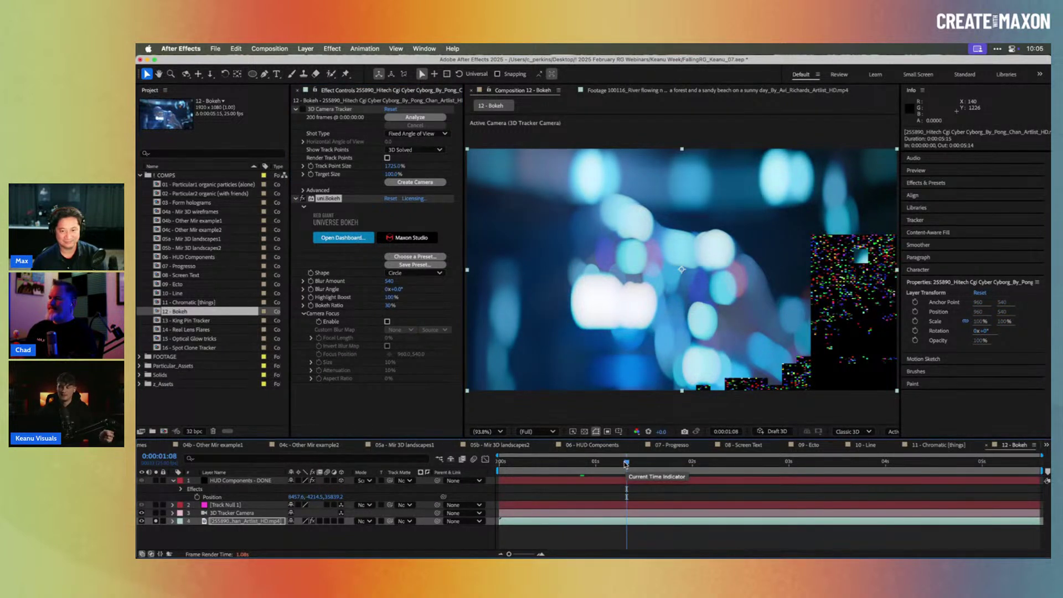
left_click(613, 466)
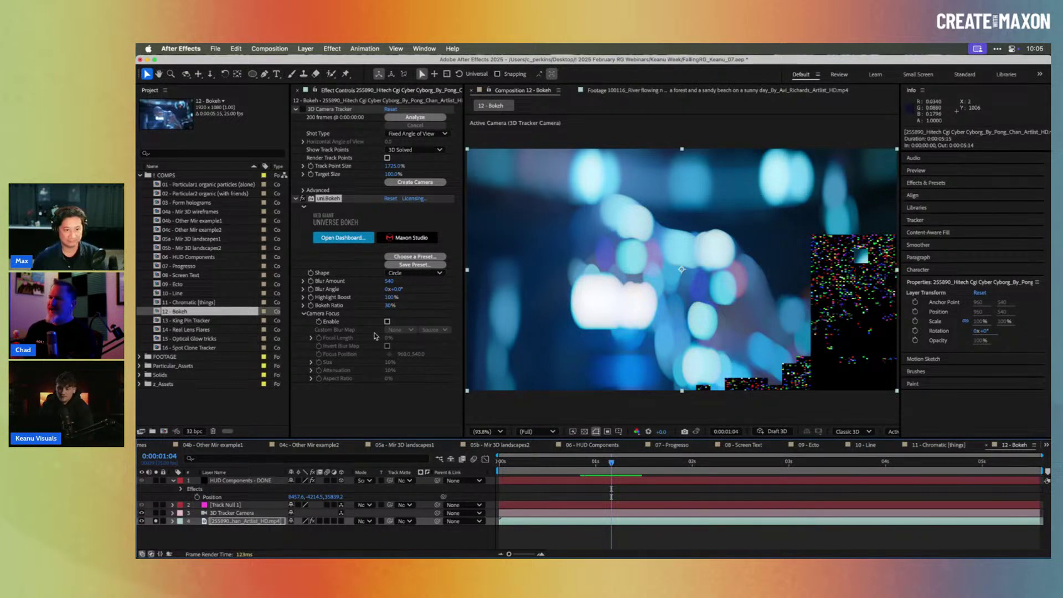
- In the 13 - King Pin Tracker composition at 0:00:00:13, hide SEND HELP - START and show SEND HELP - FINAL
double_click(175, 321)
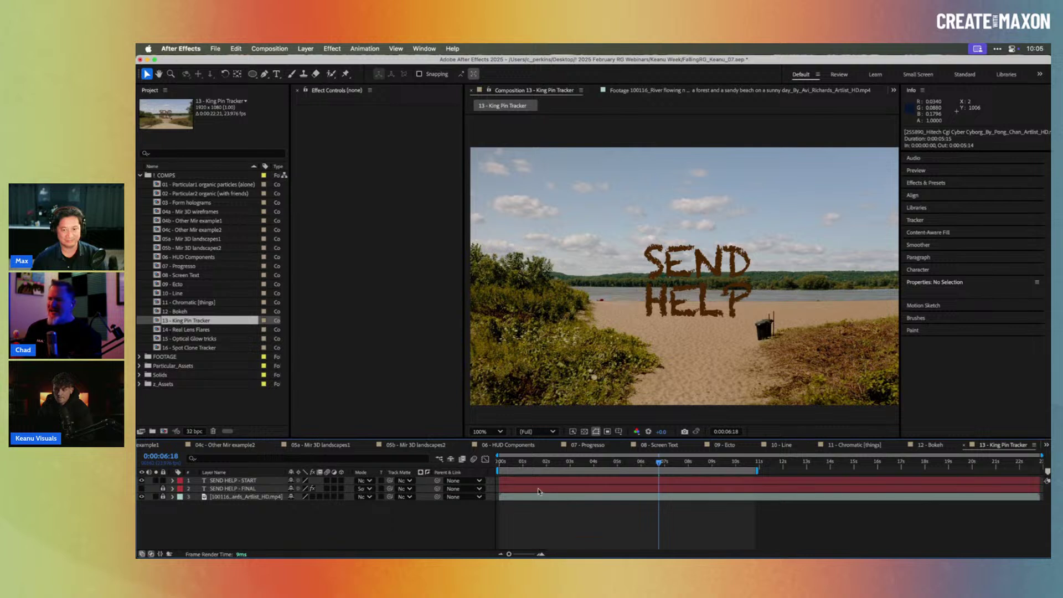
left_click(513, 464)
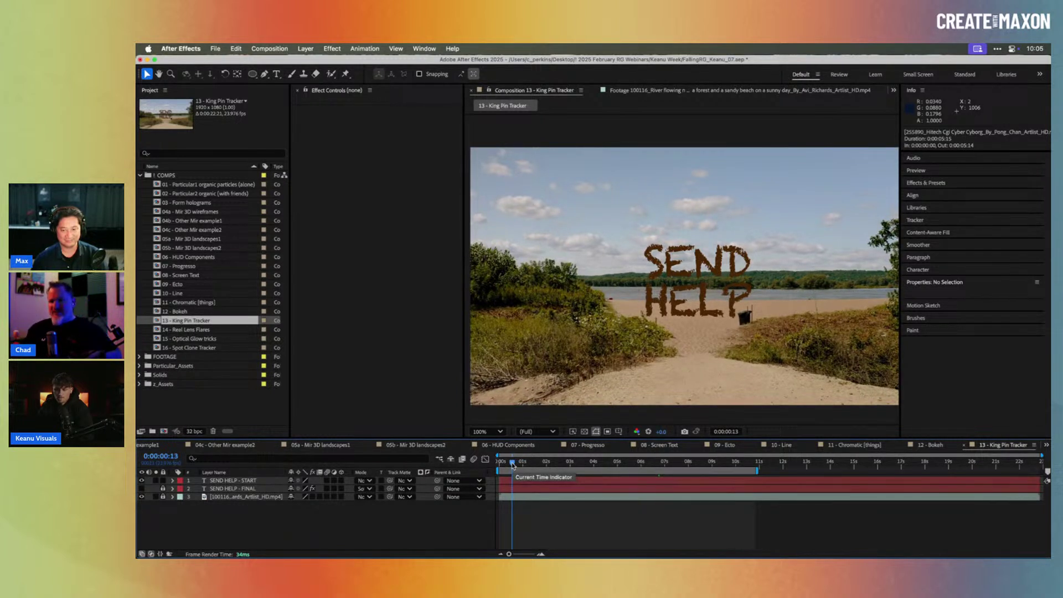
left_click(240, 481)
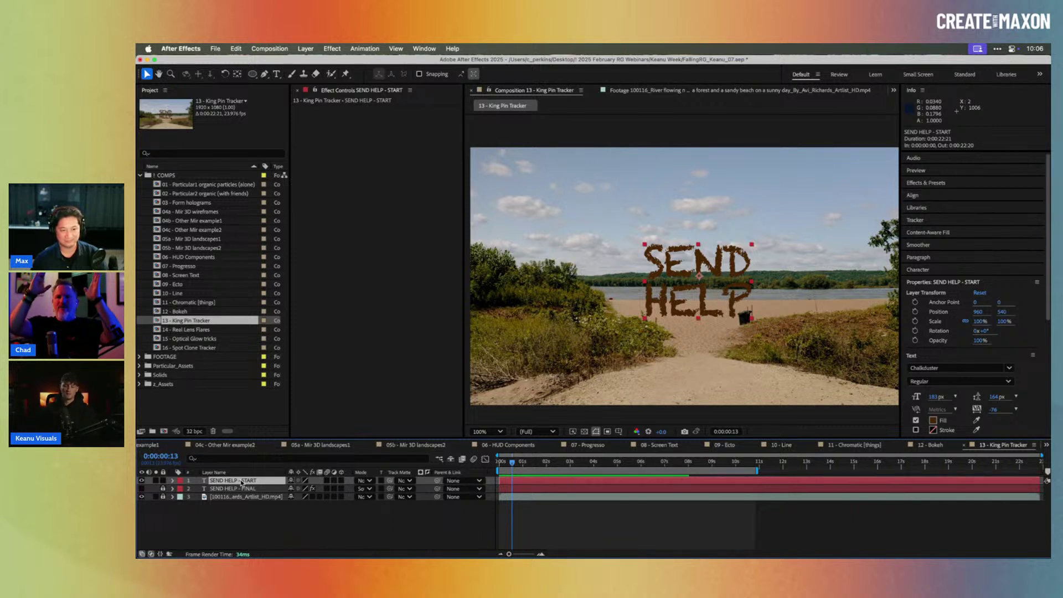
left_click(141, 481)
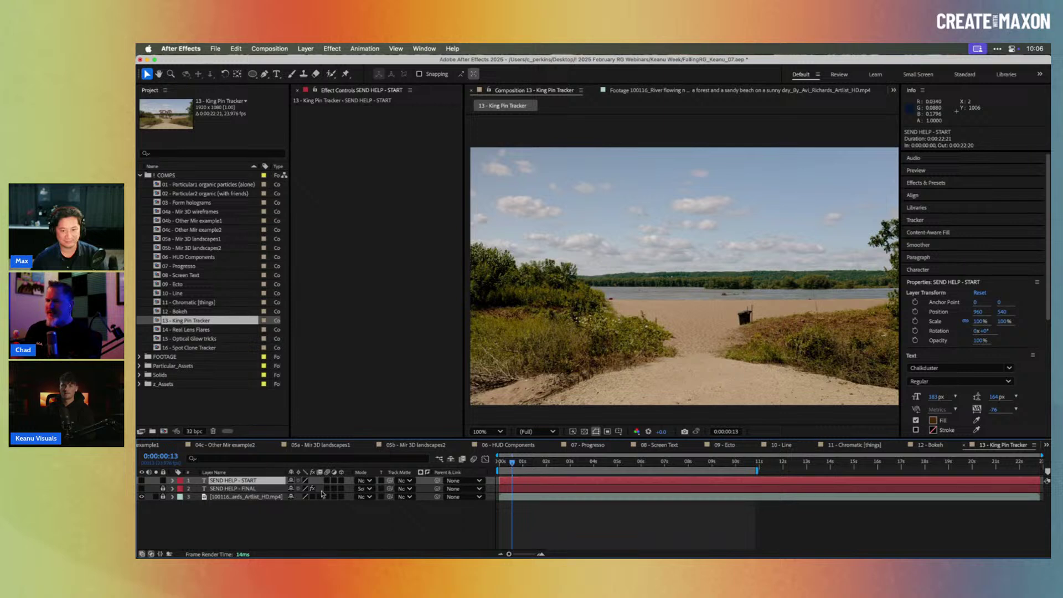
left_click(141, 488)
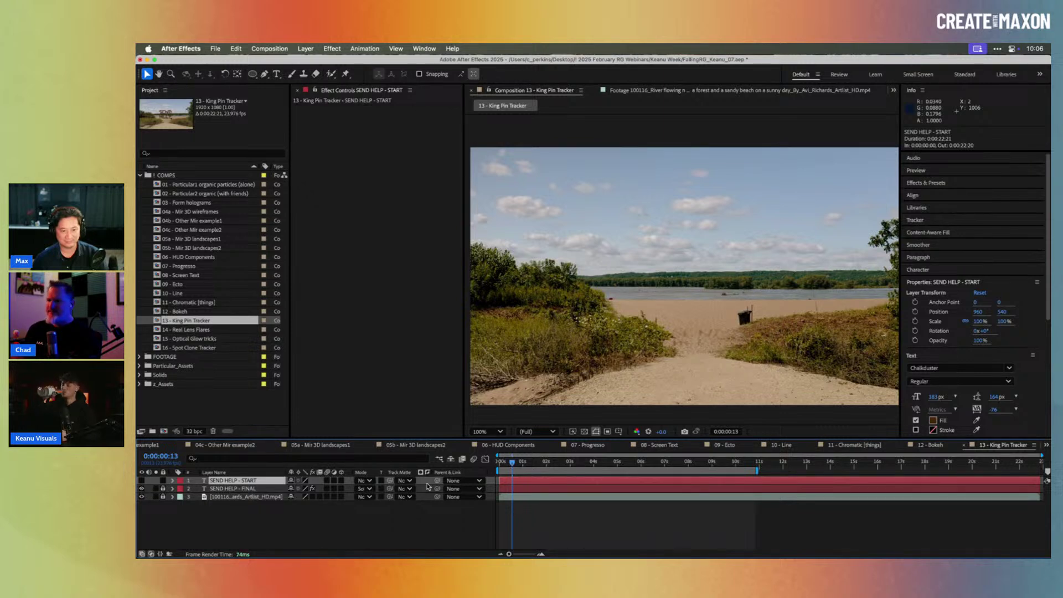
- Scrub the tracked SEND HELP text through the beach footage, stopping at 0:00:06:00
left_click_drag(510, 461, 679, 464)
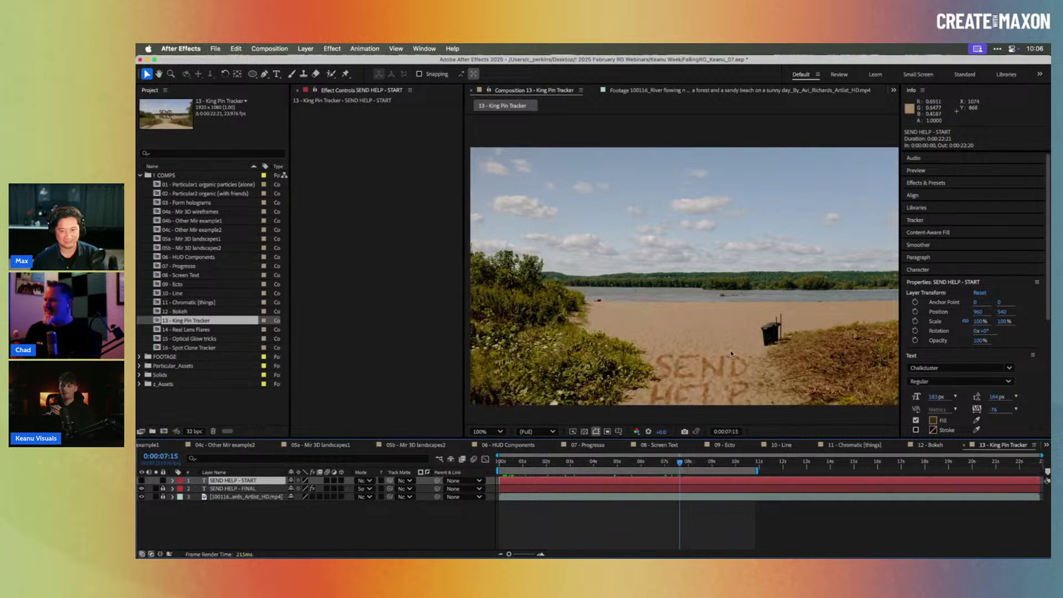
left_click_drag(729, 327, 729, 317)
left_click_drag(679, 464, 641, 469)
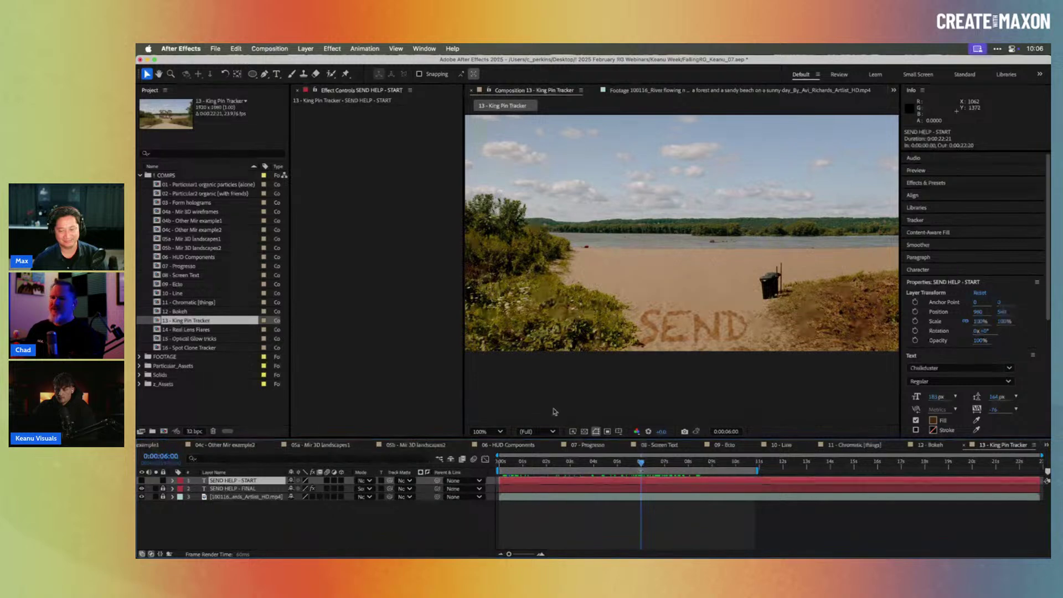
double_click(188, 330)
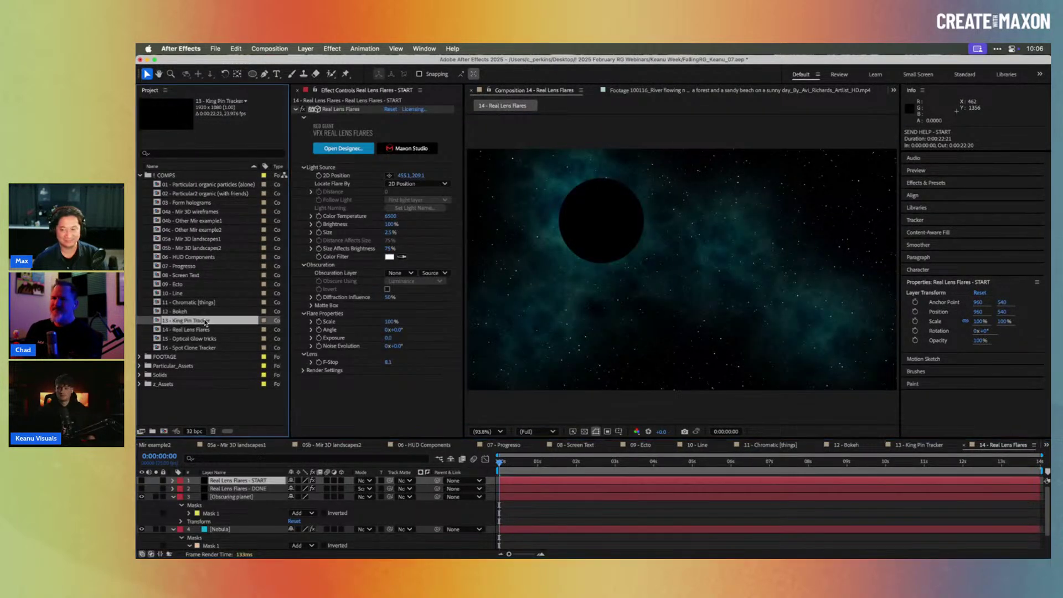
double_click(206, 321)
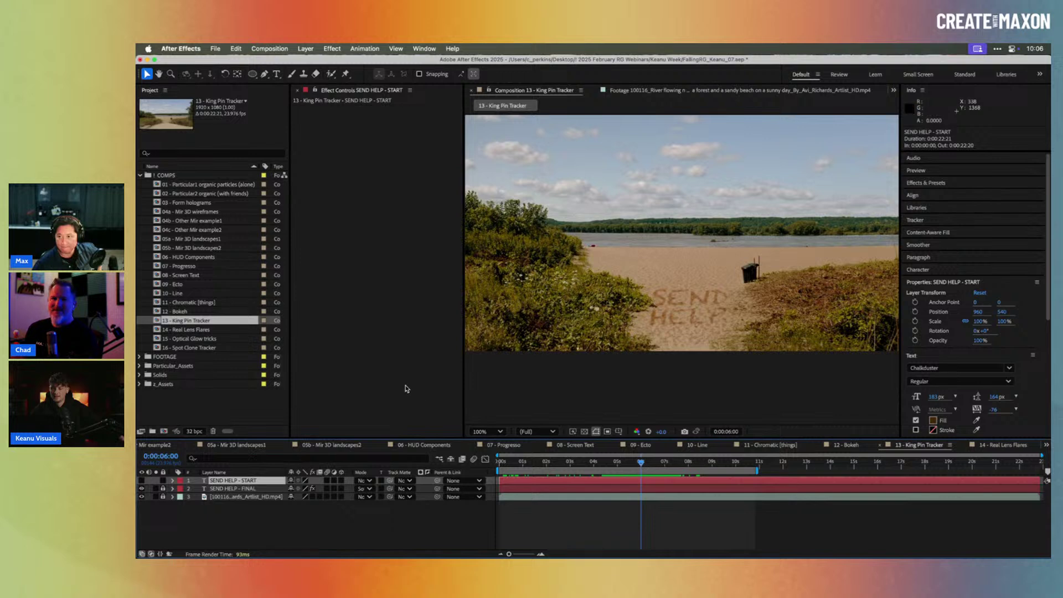
- Open the 14 - Real Lens Flares composition, go to 0:00:01:01, and show and select the Real Lens Flares - DONE layer
double_click(190, 330)
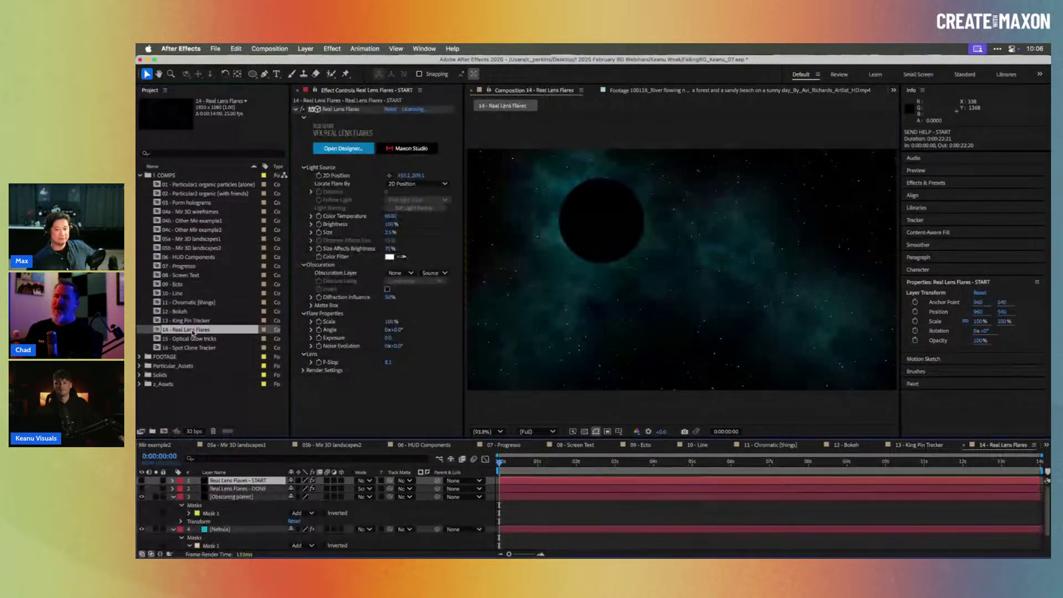
left_click_drag(527, 463, 538, 464)
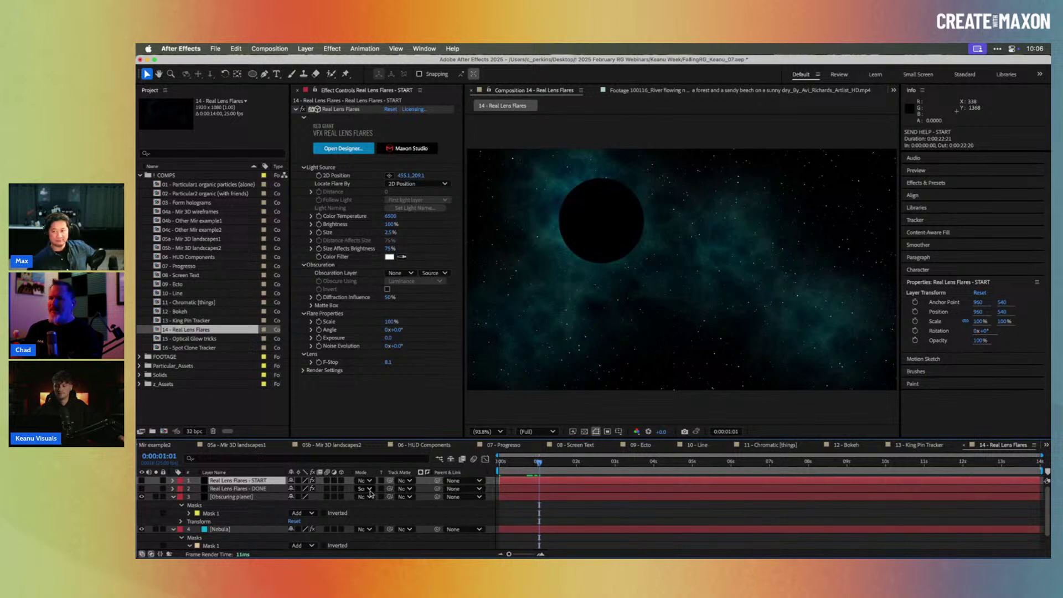
left_click(142, 488)
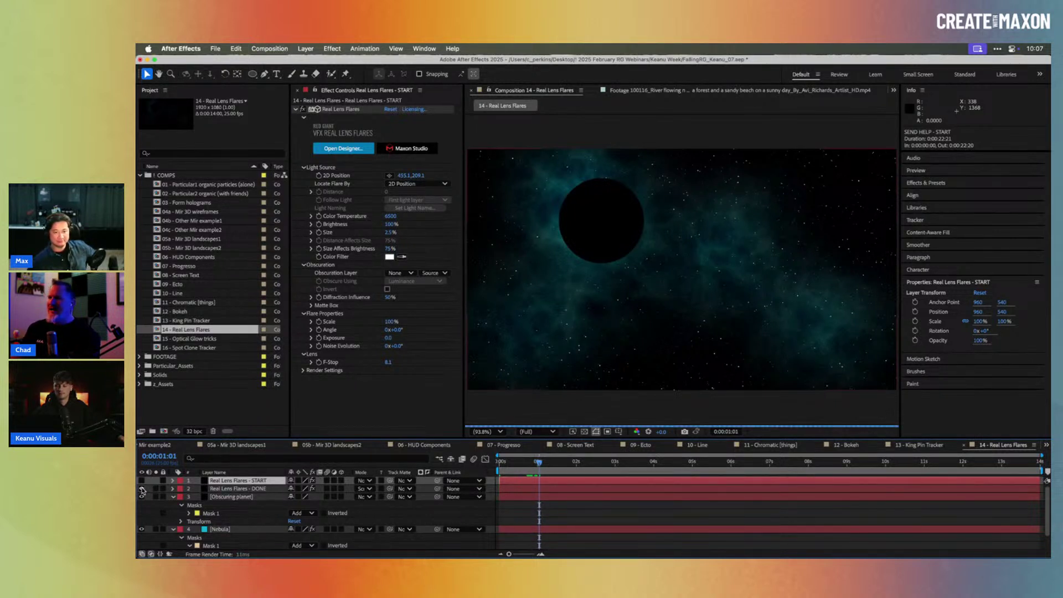
left_click(246, 495)
left_click(244, 488)
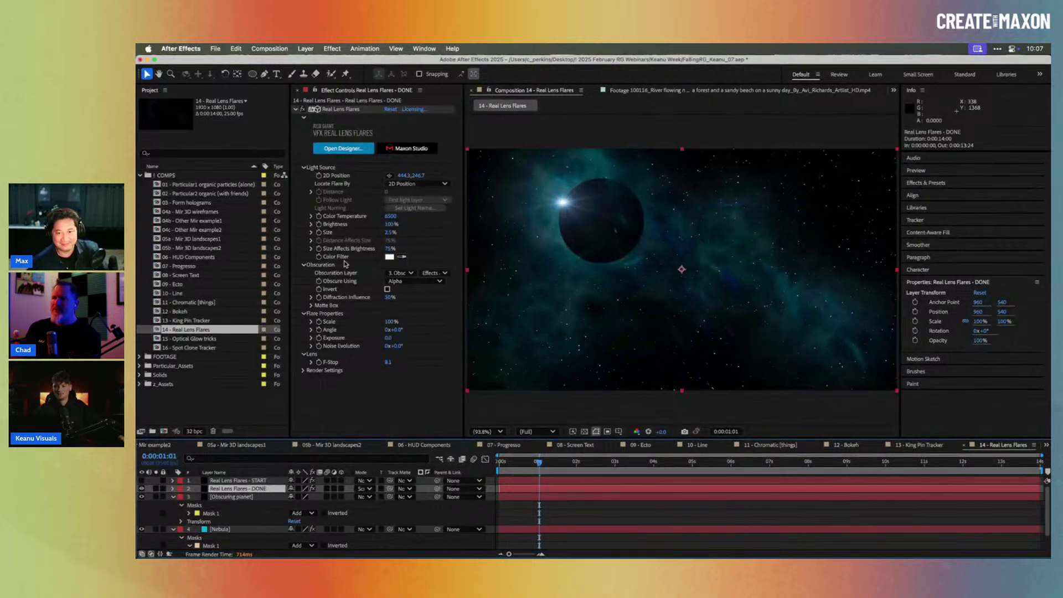
- Review the Obscuration settings and try shifting the flare's 2D Position relative to the planet
left_click(306, 266)
left_click(306, 266)
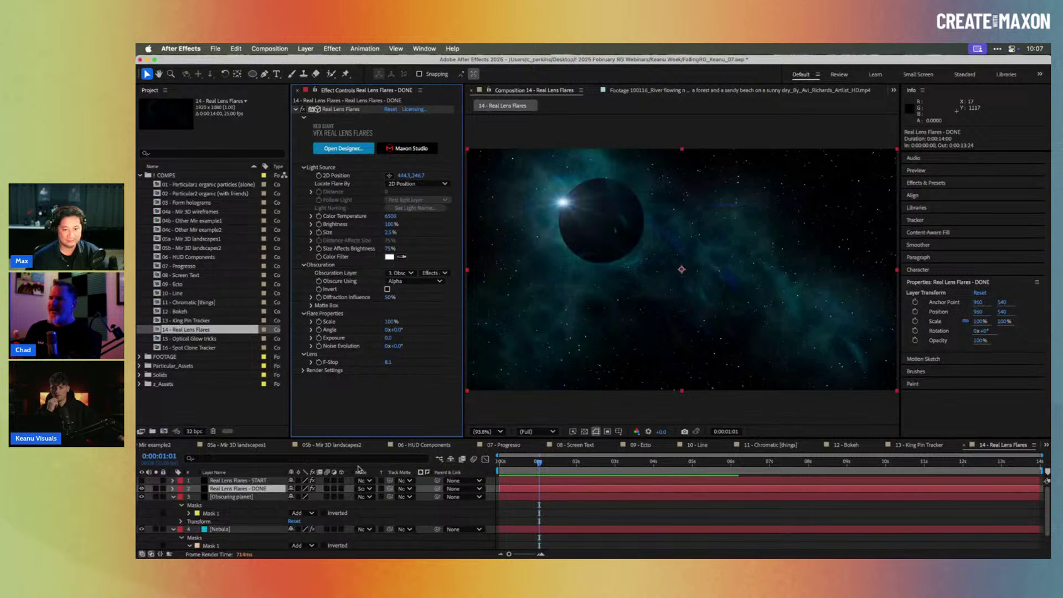
mouse_move(405, 176)
left_mouse_down()
mouse_move(383, 181)
mouse_move(406, 179)
left_mouse_up()
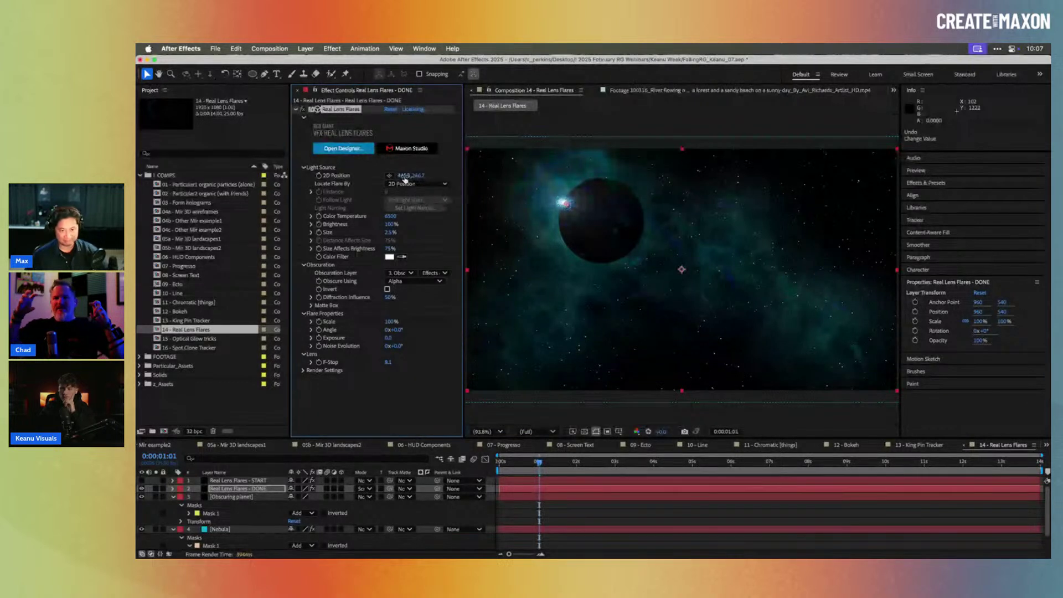
- Open the Real Lens Flares designer and select the lens element just behind the aperture
left_click(347, 148)
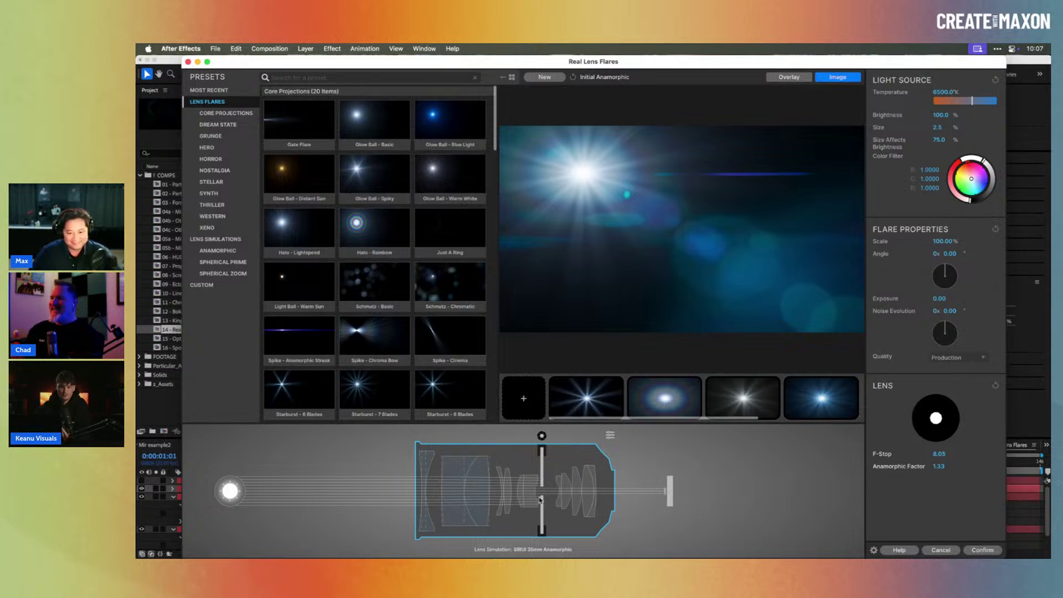
left_click(571, 496)
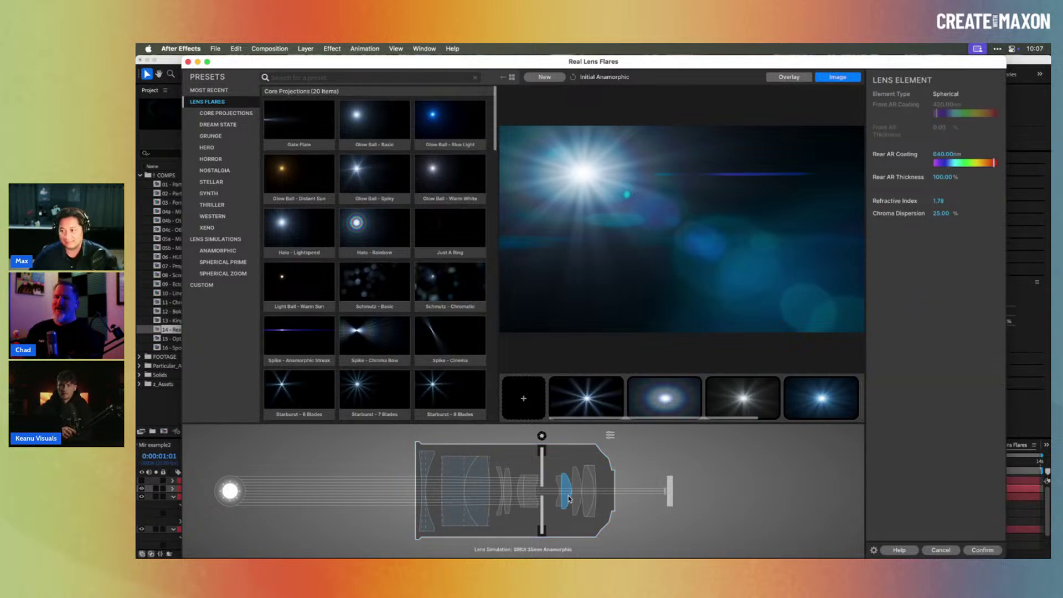
- Review the designer's image plane and light source settings, as well as the flare effect's Locate Flare By options
left_click(670, 494)
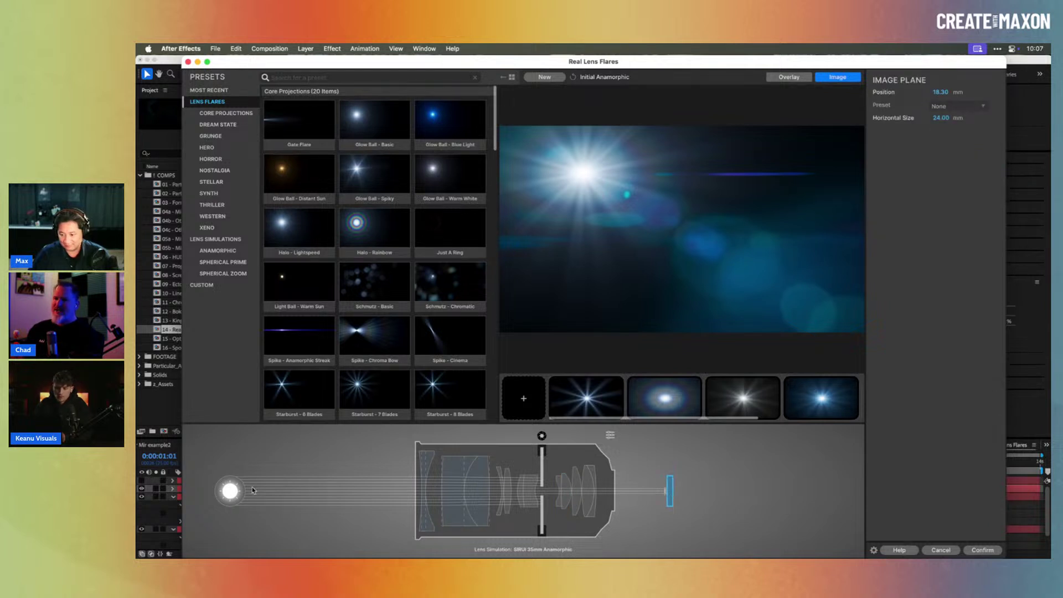
left_click(230, 491)
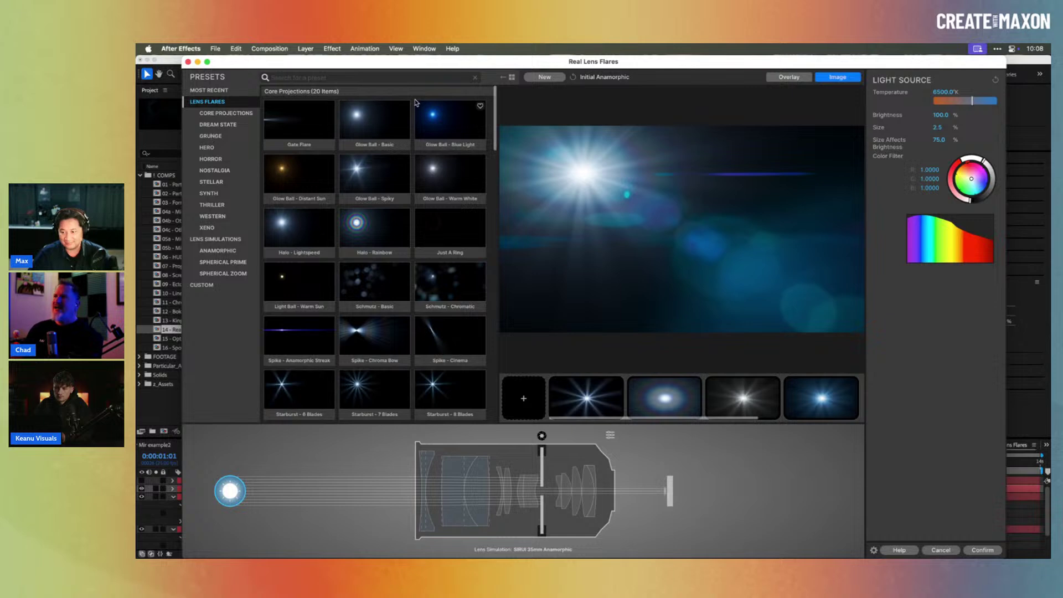
left_click(188, 61)
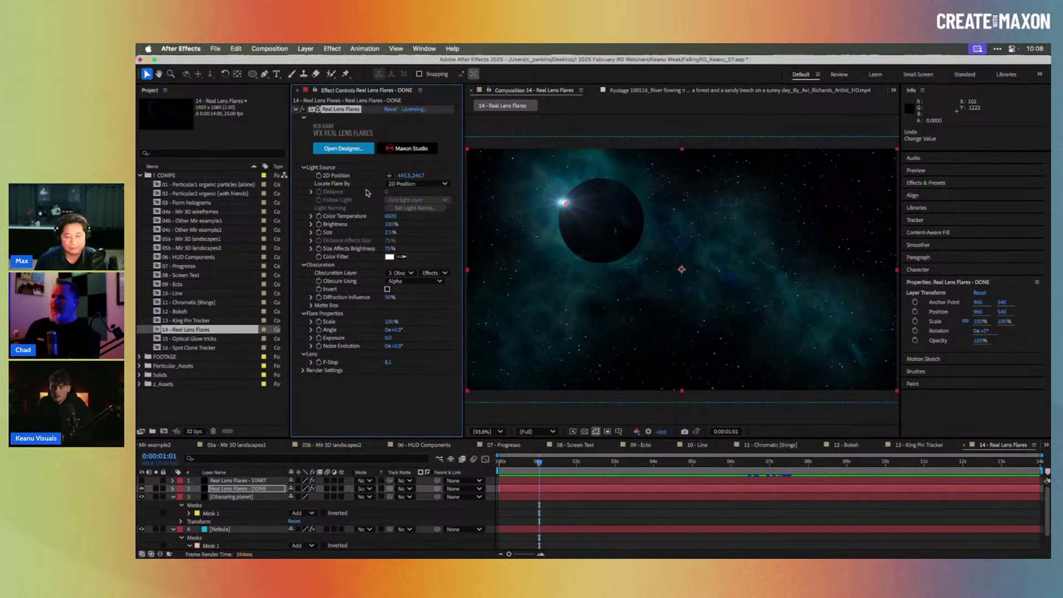
left_click(412, 184)
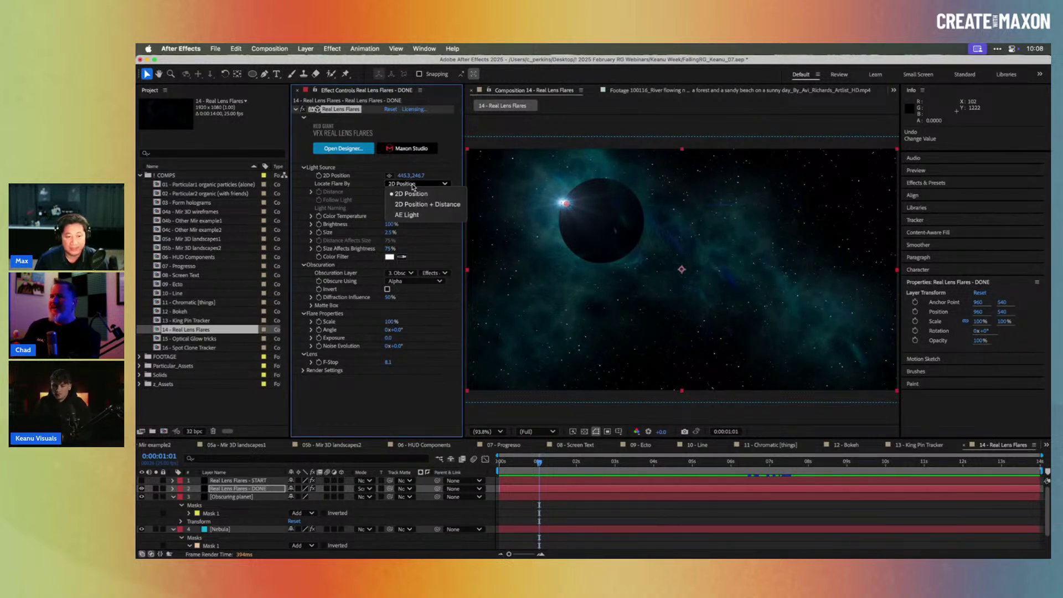
left_click(376, 198)
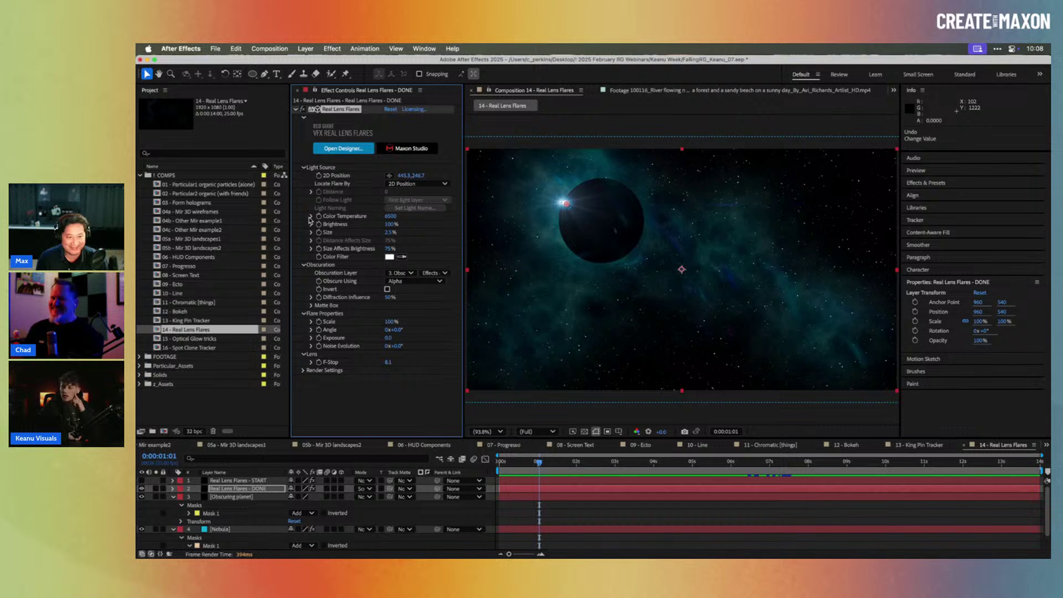
- Open the 15 - Optical Glow tricks composition, go to 0:00:05:01, and view the NGC3372 nebula image layer on its own
double_click(202, 339)
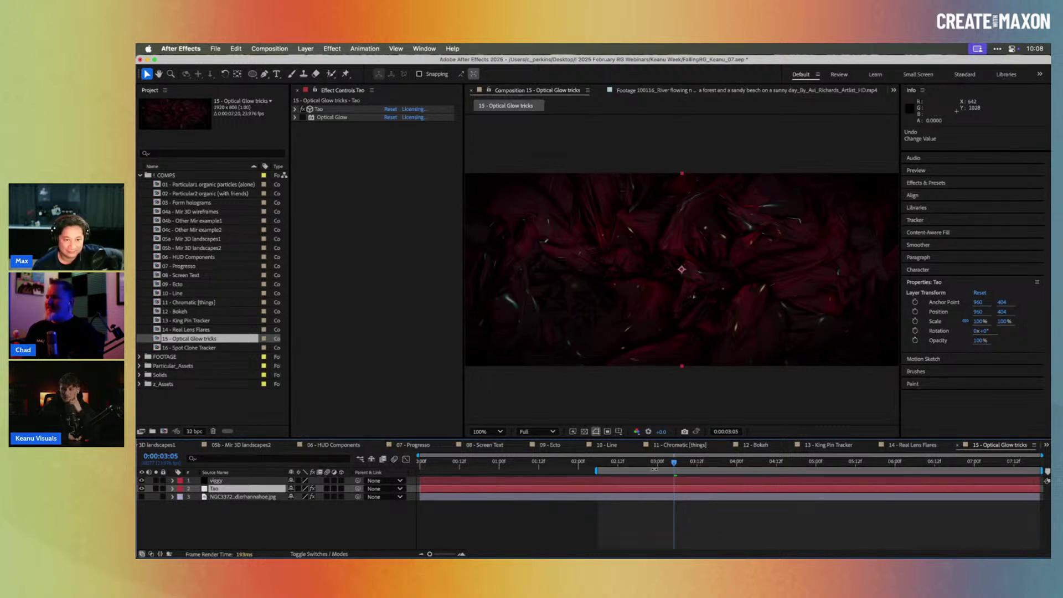
left_click_drag(655, 462, 821, 474)
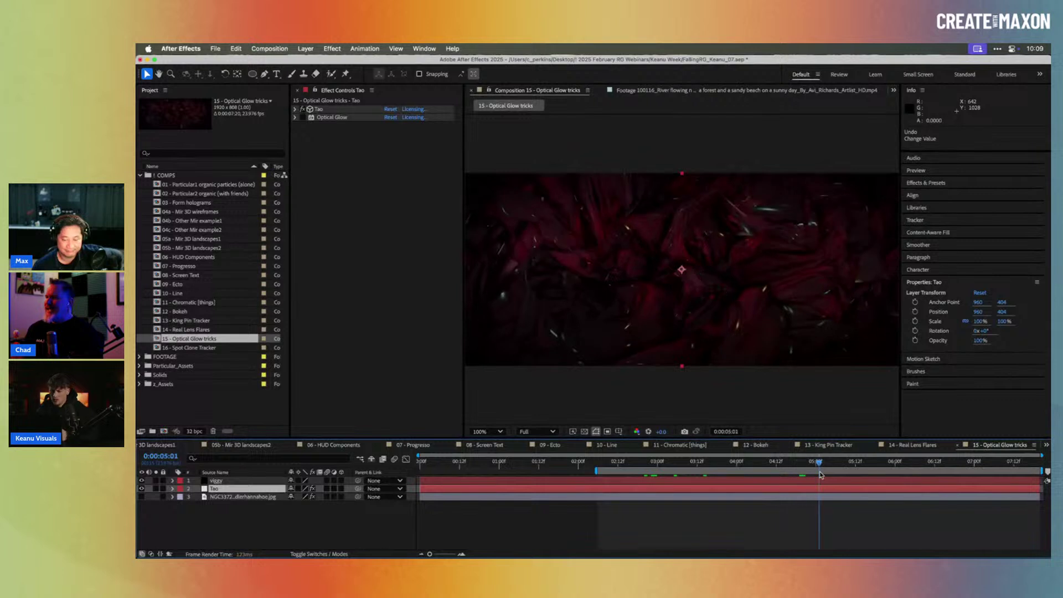
double_click(228, 497)
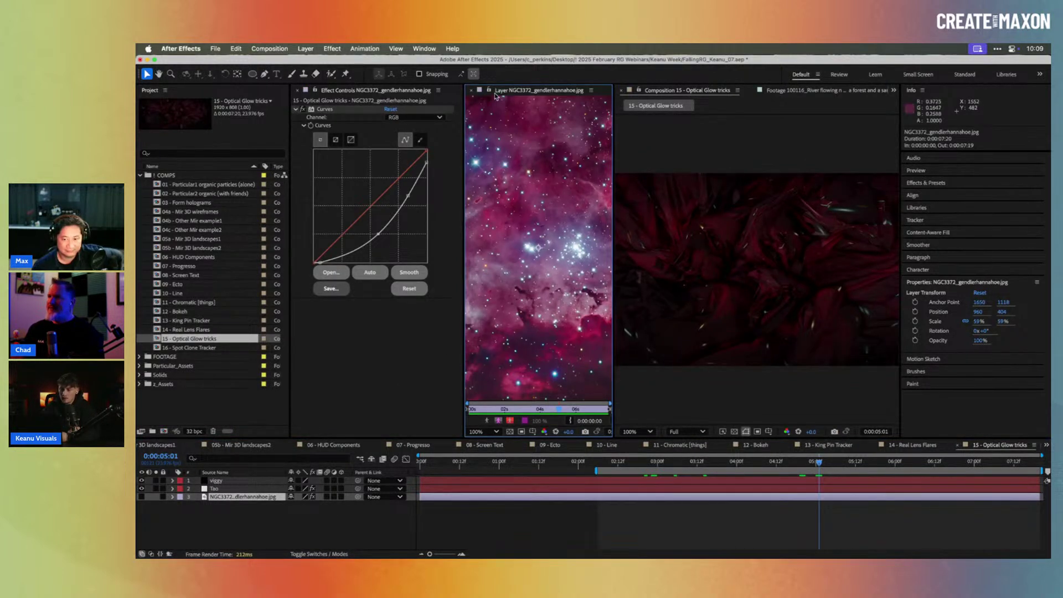
left_click(469, 90)
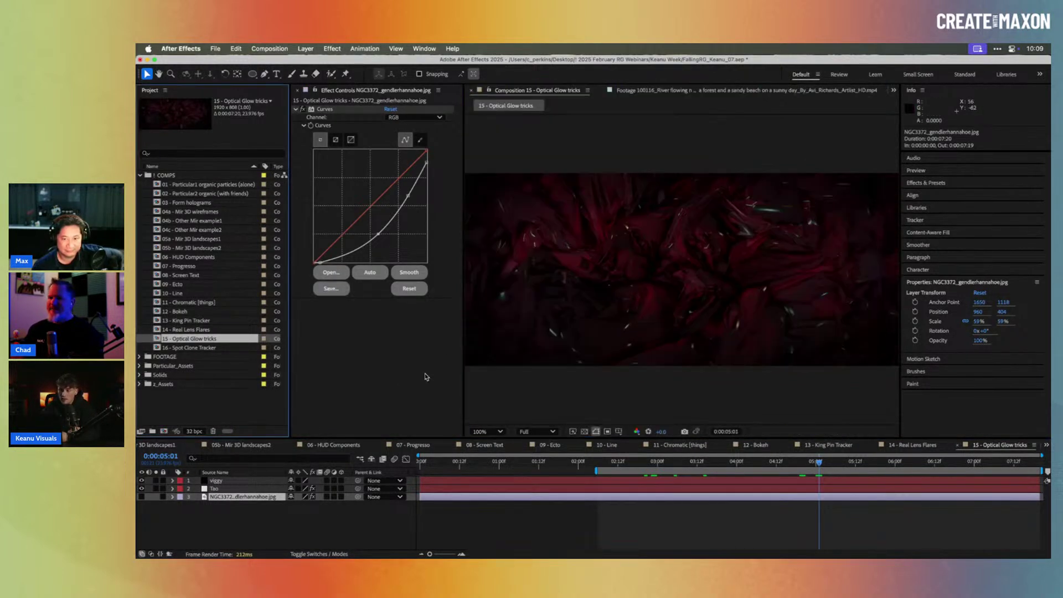
- Try the Tao layer's Color Texture set to None, scrub the untextured shapes to 0:00:05:07, and undo the texture change
left_click(231, 489)
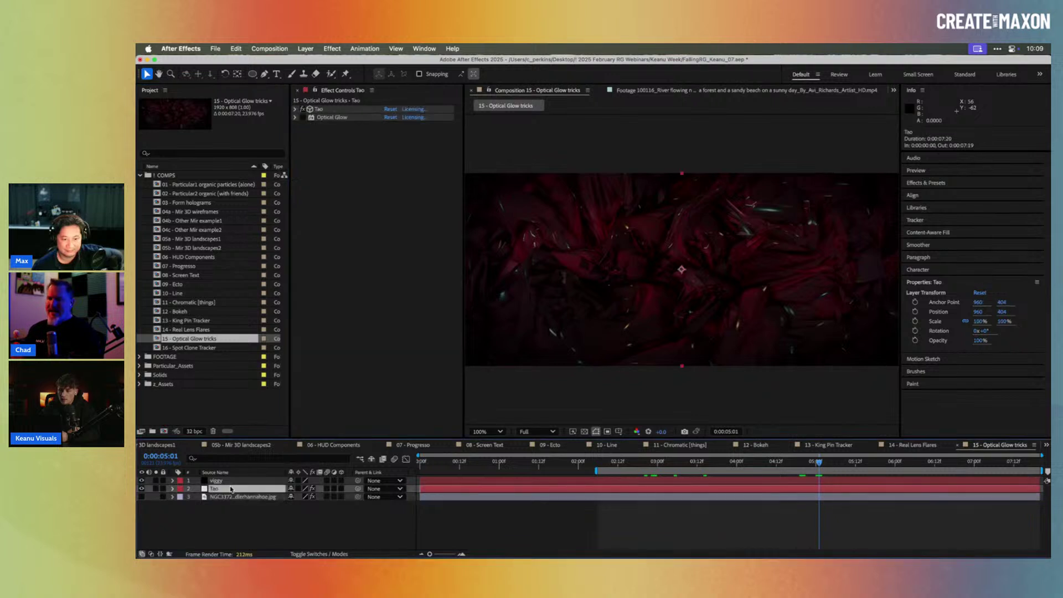
left_click(295, 109)
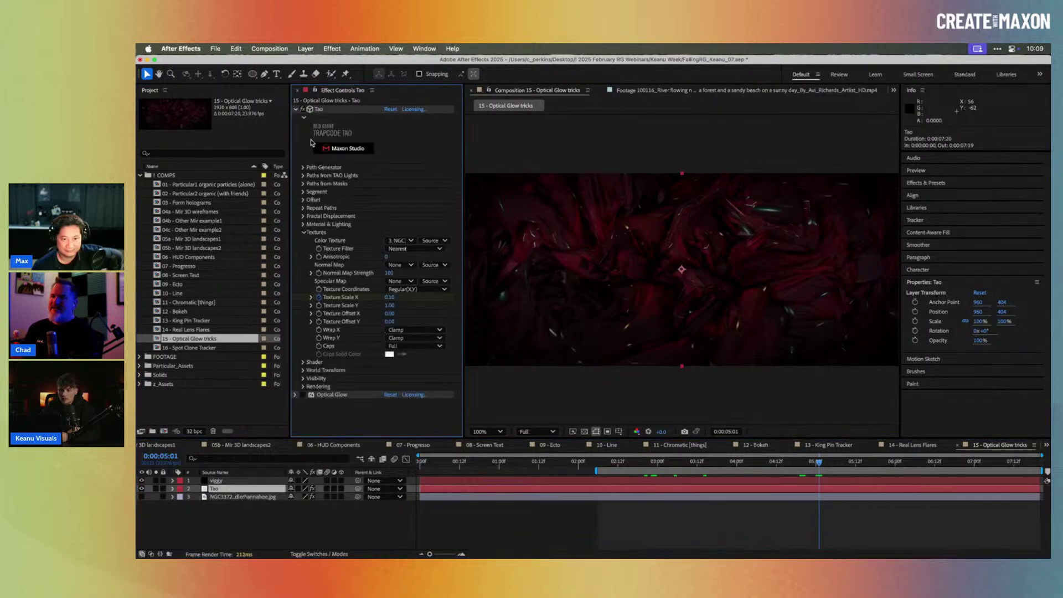
left_click(407, 241)
left_click(410, 244)
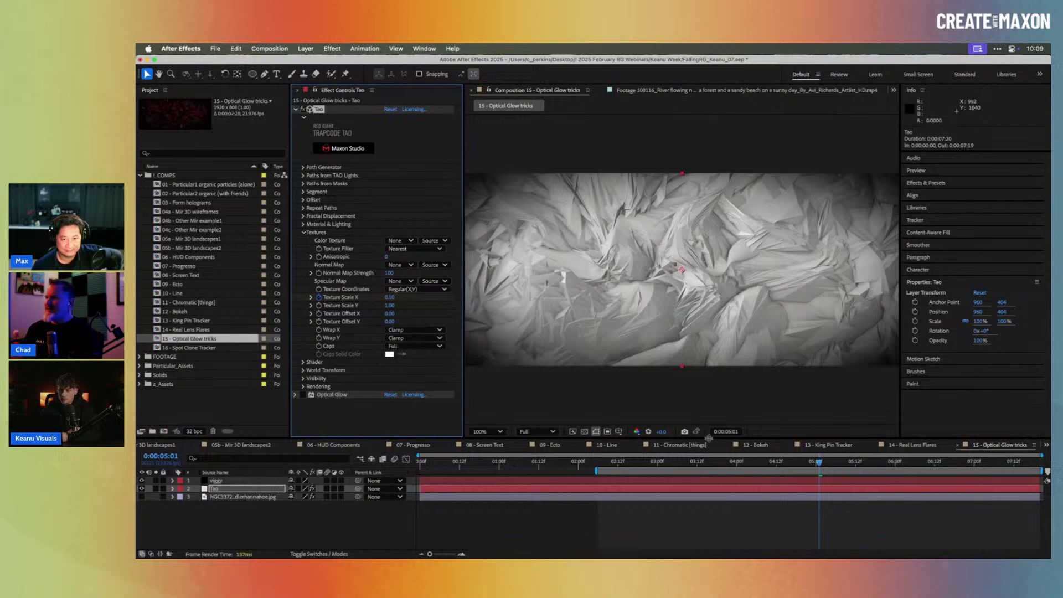
left_click_drag(748, 467, 838, 463)
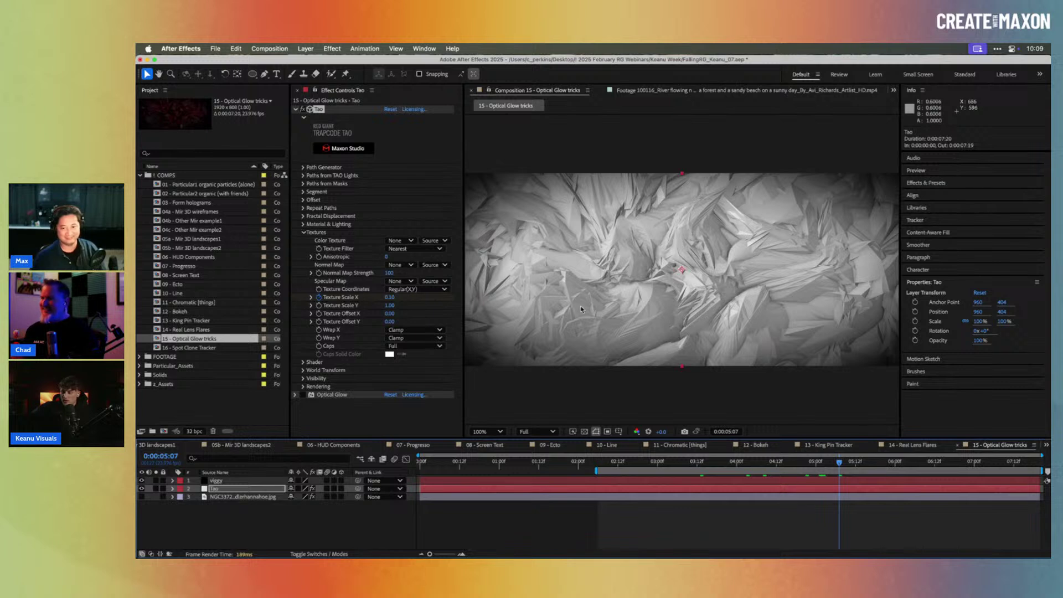
key("super+z")
- Scrub the textured Tao animation from 0:00:03:22 to 0:00:04:11
left_click(753, 462)
mouse_move(741, 462)
left_mouse_down()
mouse_move(700, 462)
mouse_move(856, 474)
mouse_move(729, 475)
left_mouse_up()
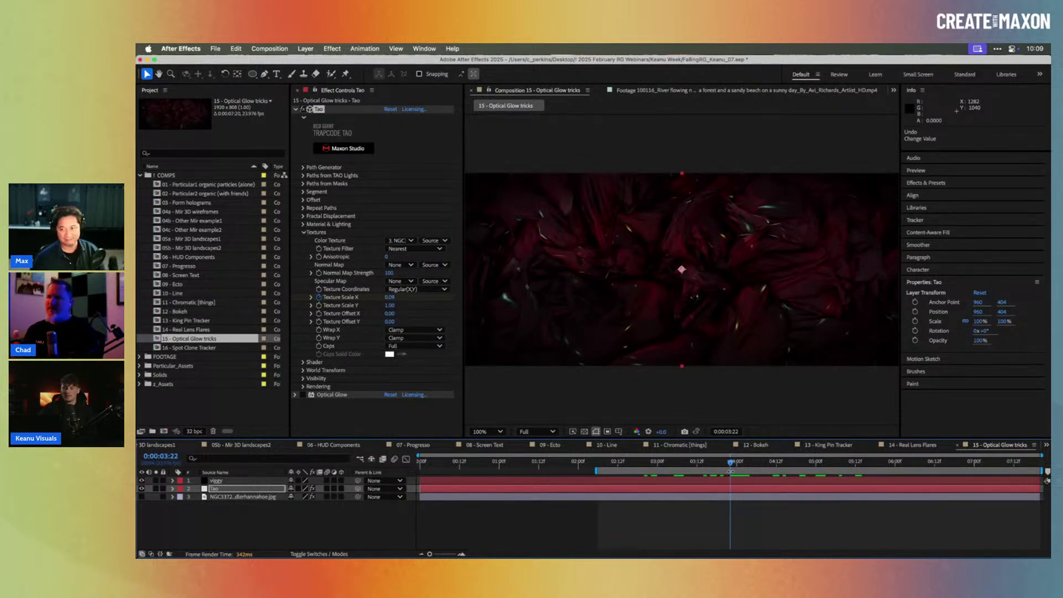
left_click_drag(737, 464, 775, 462)
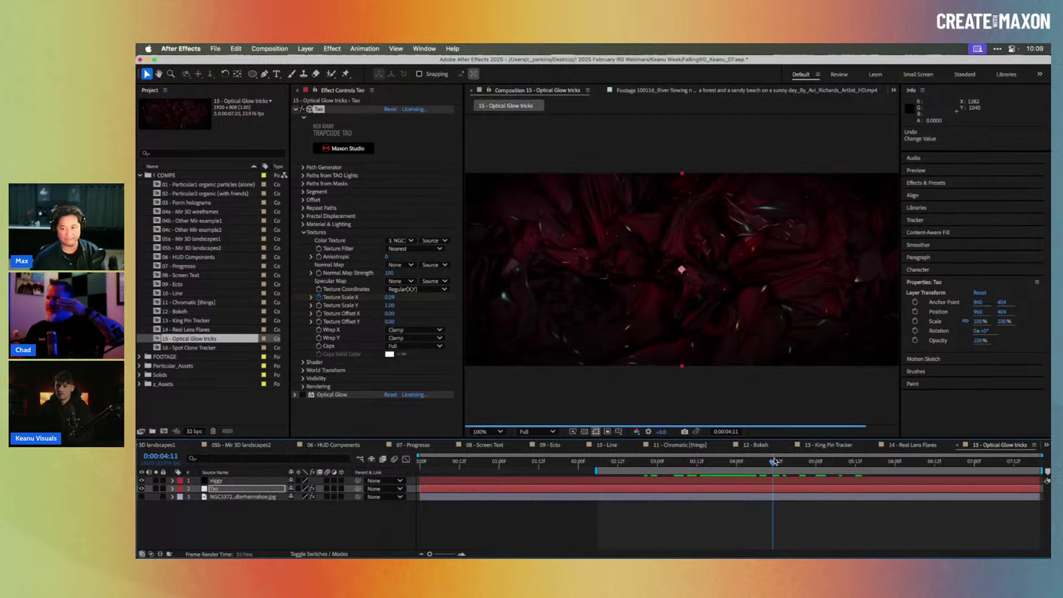
- Enable the Optical Glow effect on the Tao layer and preview the glowing animation from 0:00:02:09
left_click(296, 109)
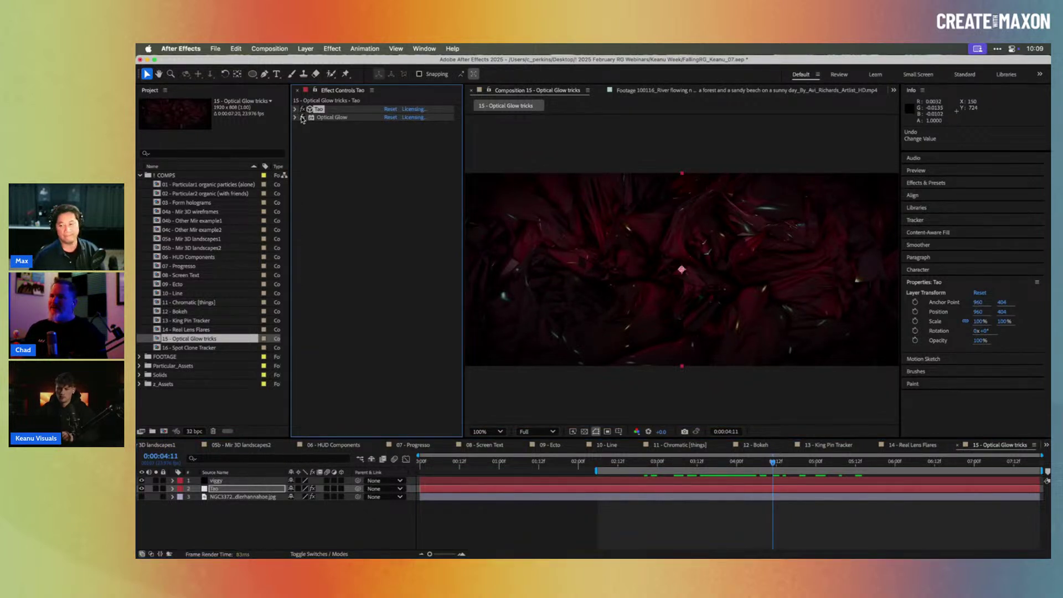
left_click(609, 462)
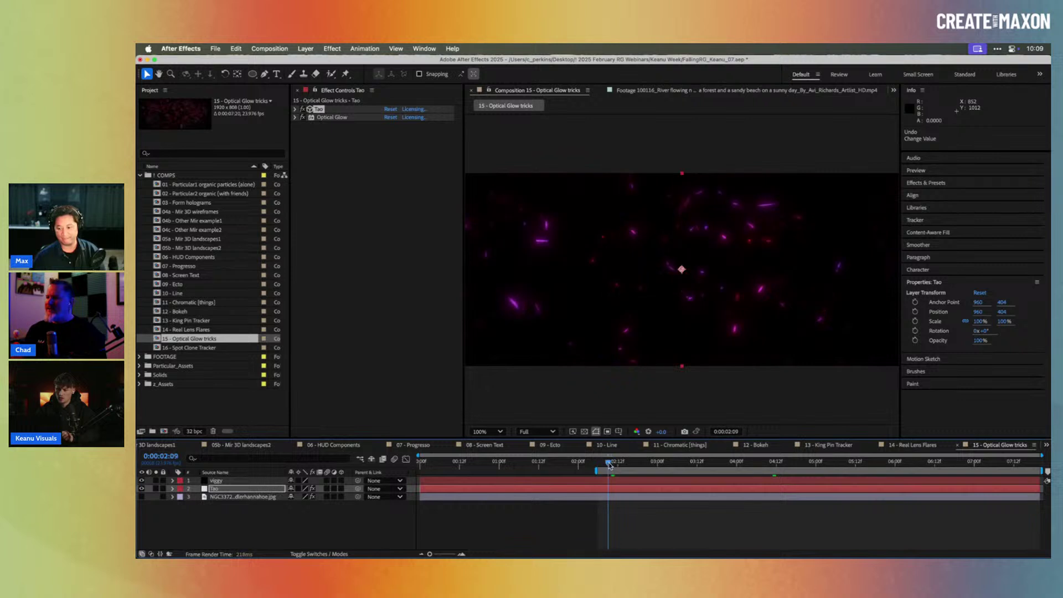
left_click_drag(609, 463, 793, 463)
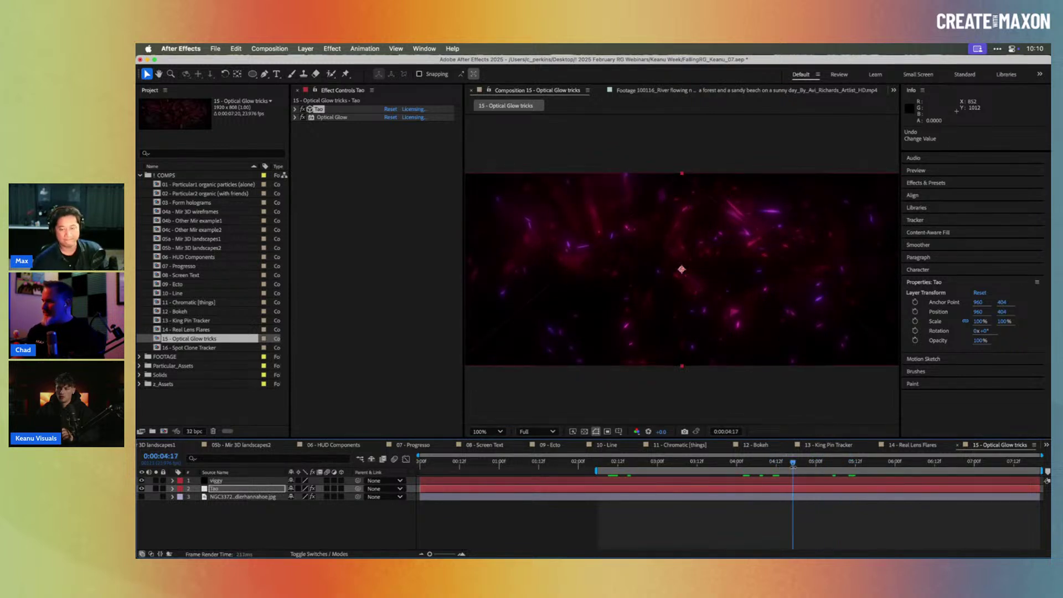
key("space")
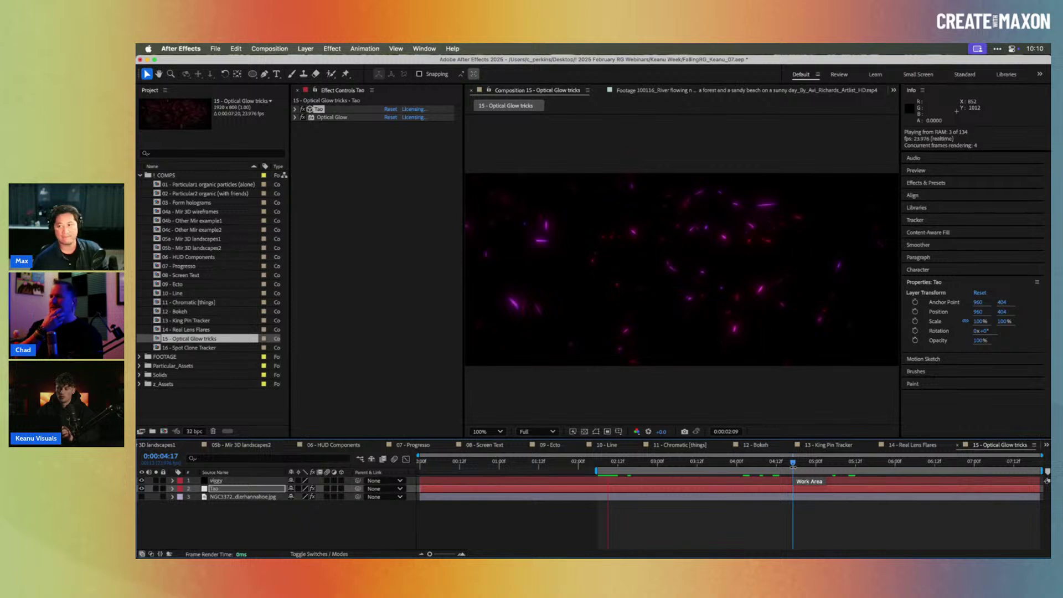
- Inspect the glowing texture at 0:00:05:10 at 200% magnification, and scrub back to 0:00:04:14 at 100%
left_click(768, 463)
left_click_drag(769, 462, 849, 463)
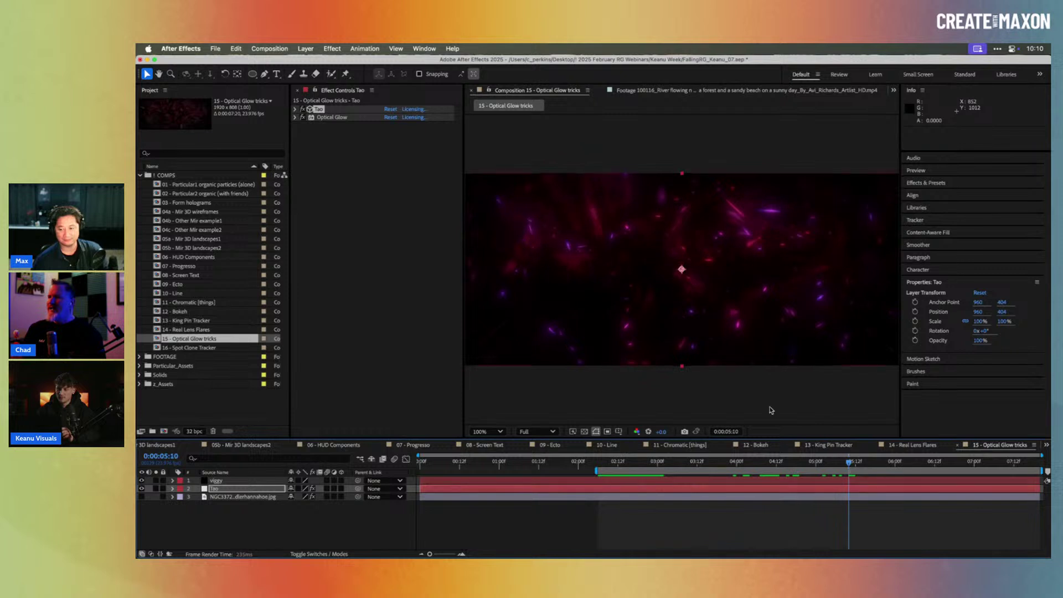
key("period")
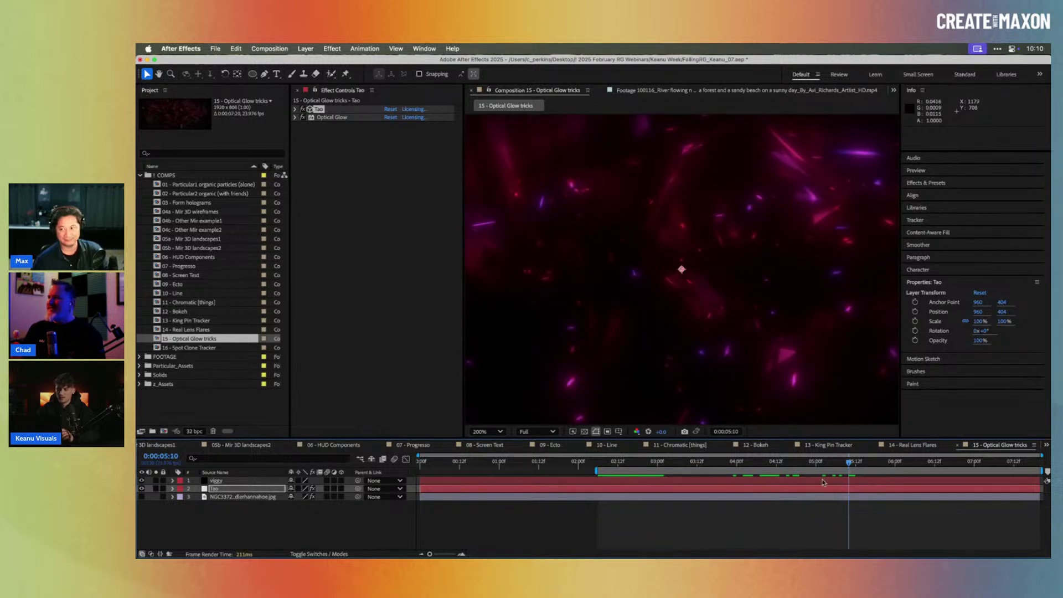
left_click_drag(836, 465, 803, 464)
scroll(704, 332, "down", 2)
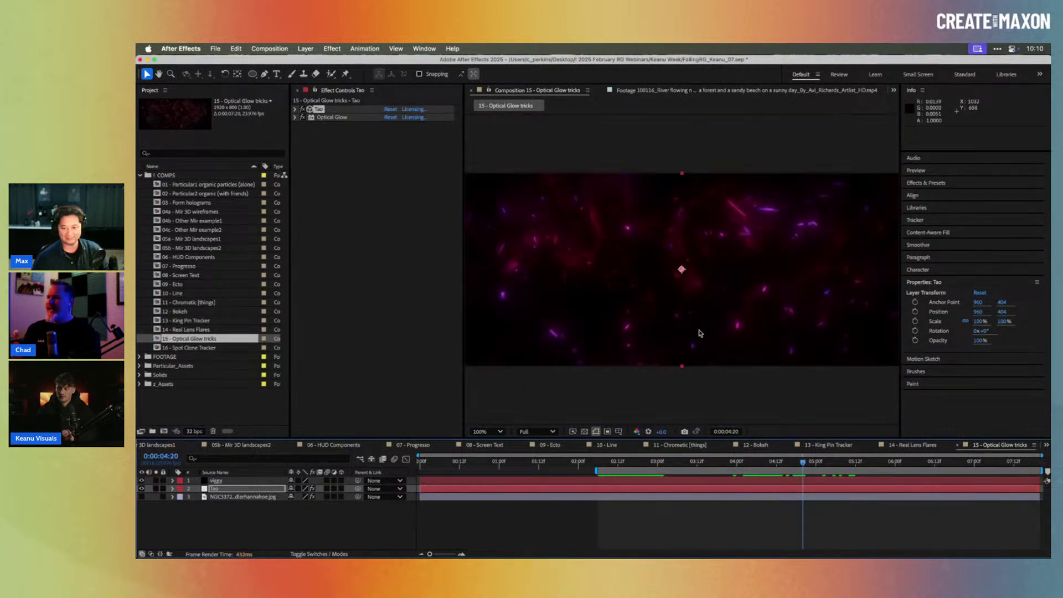
mouse_move(773, 464)
left_mouse_down()
mouse_move(748, 464)
mouse_move(782, 464)
left_mouse_up()
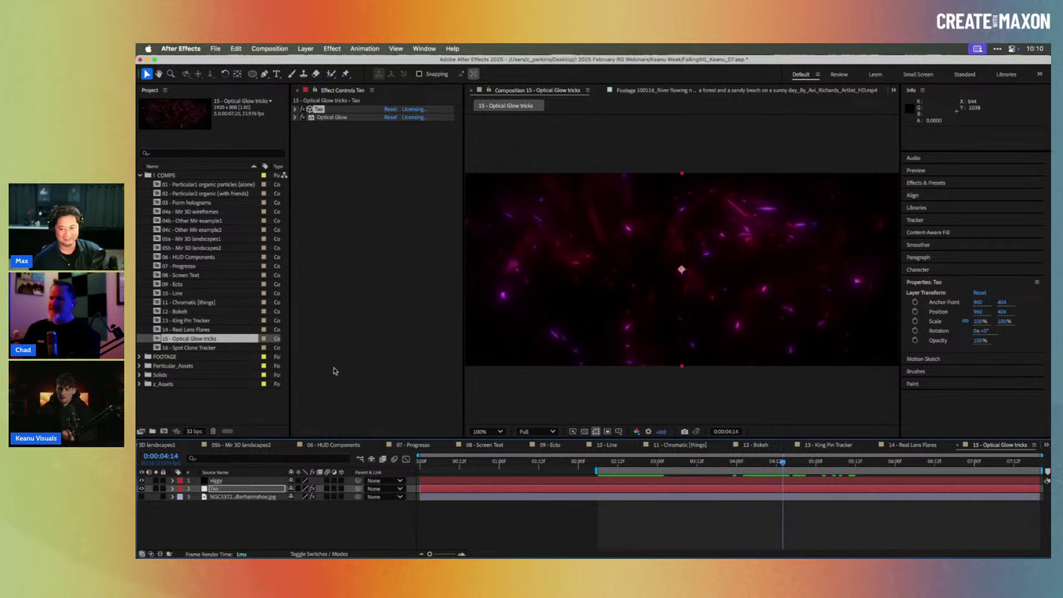
- Open the 16 - Spot Clone Tracker composition and apply the Spot Clone Tracker effect to the Footage - START layer
double_click(215, 348)
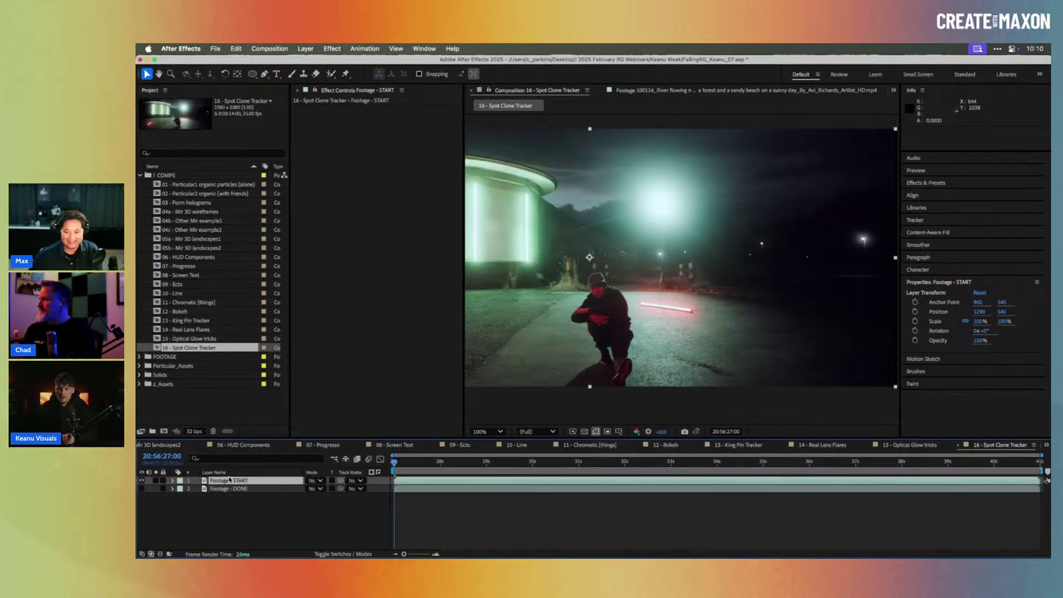
left_click(142, 481)
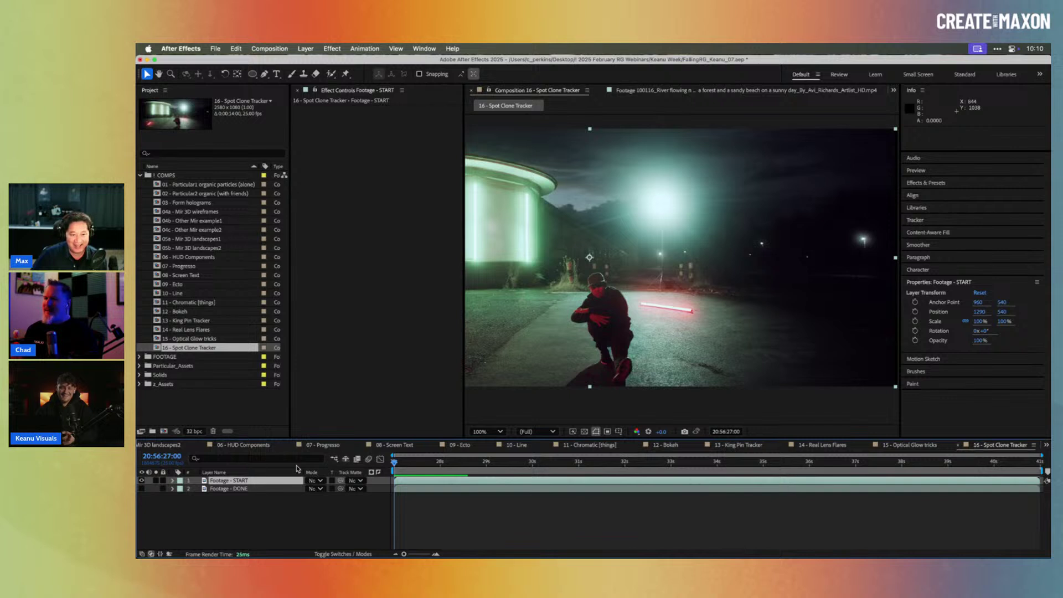
key("ctrl+space")
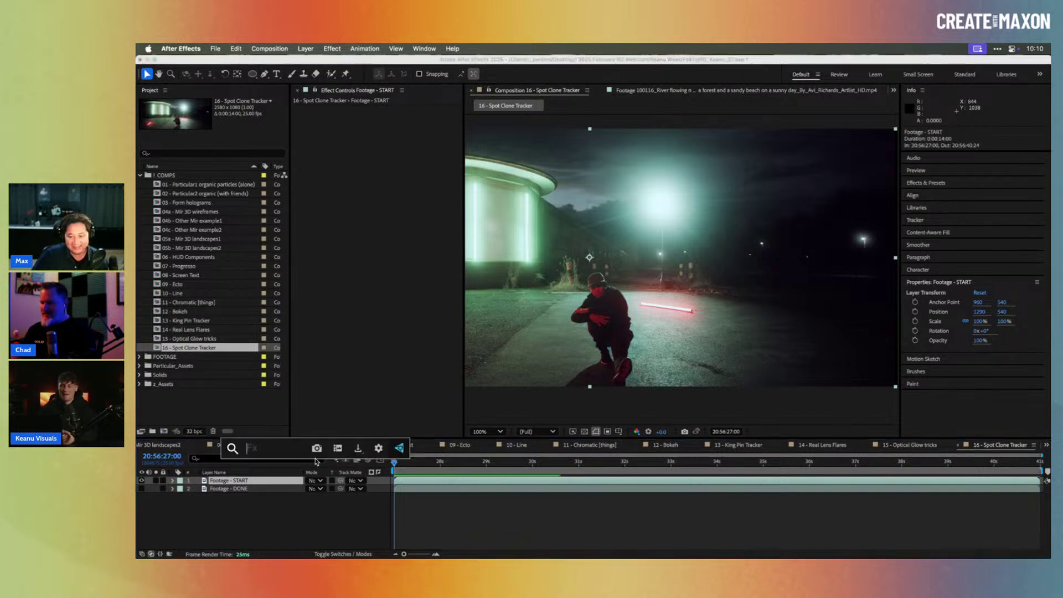
type("spot")
left_click(316, 463)
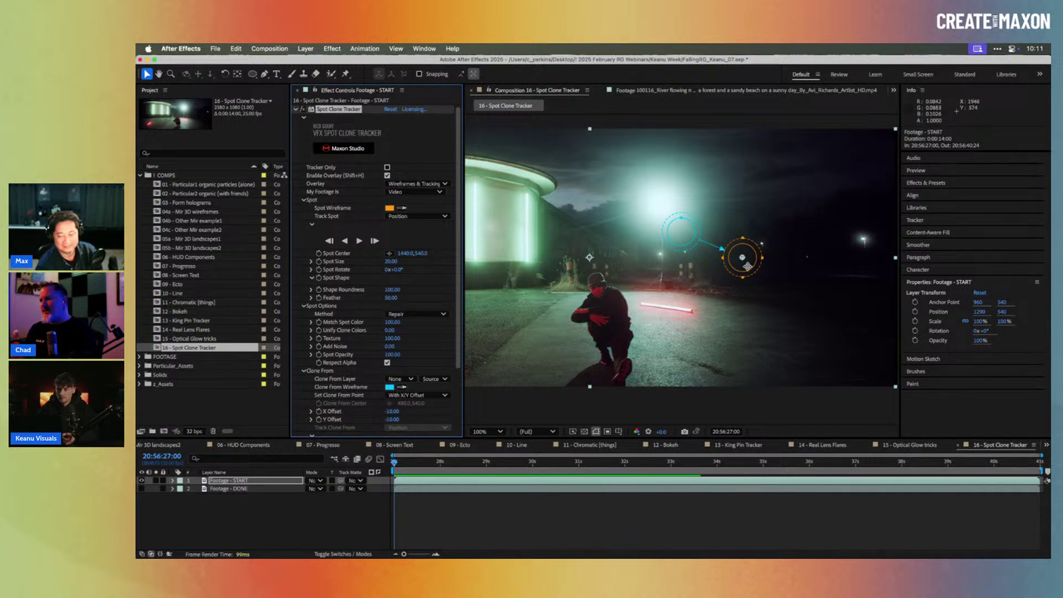
- Place an elliptical repair spot on the pavement at about 1362, 998 and offset its clone source up toward the dancer's side
mouse_move(747, 266)
left_mouse_down()
mouse_move(721, 374)
mouse_move(740, 385)
left_mouse_up()
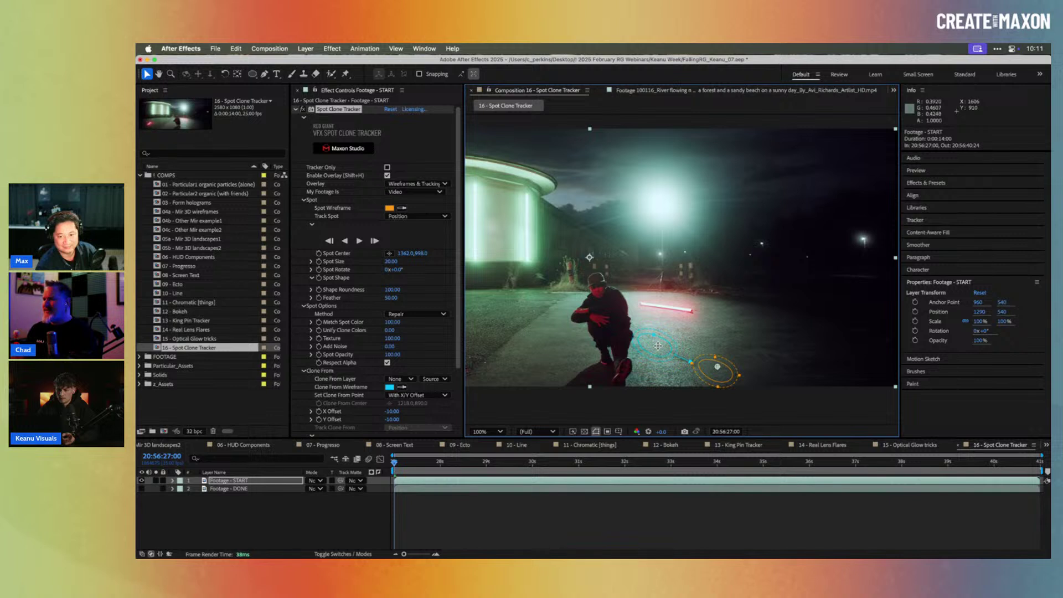
mouse_move(656, 347)
left_mouse_down()
mouse_move(601, 323)
mouse_move(792, 343)
left_mouse_up()
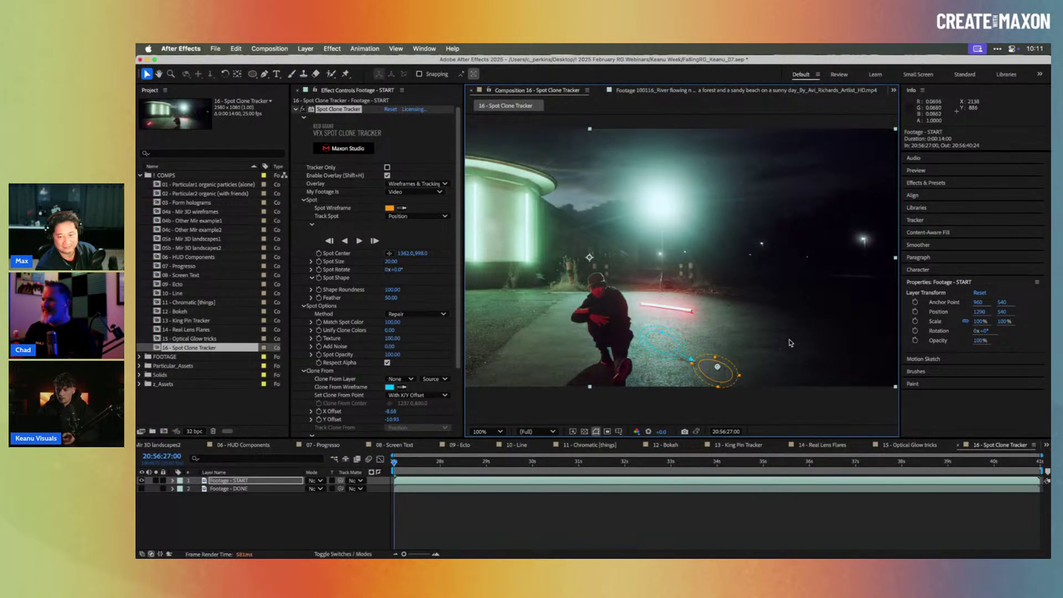
- Track the repair spot's position forward through the footage, stopping at 20:56:28:24
key("period")
key("h")
left_click_drag(709, 368, 699, 241)
key("v")
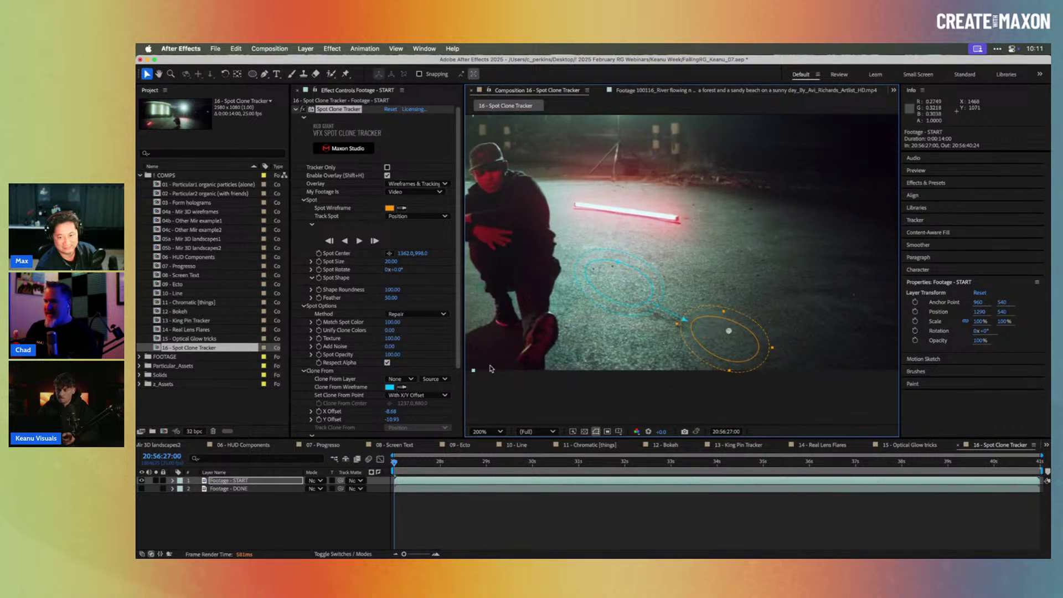
left_click(359, 242)
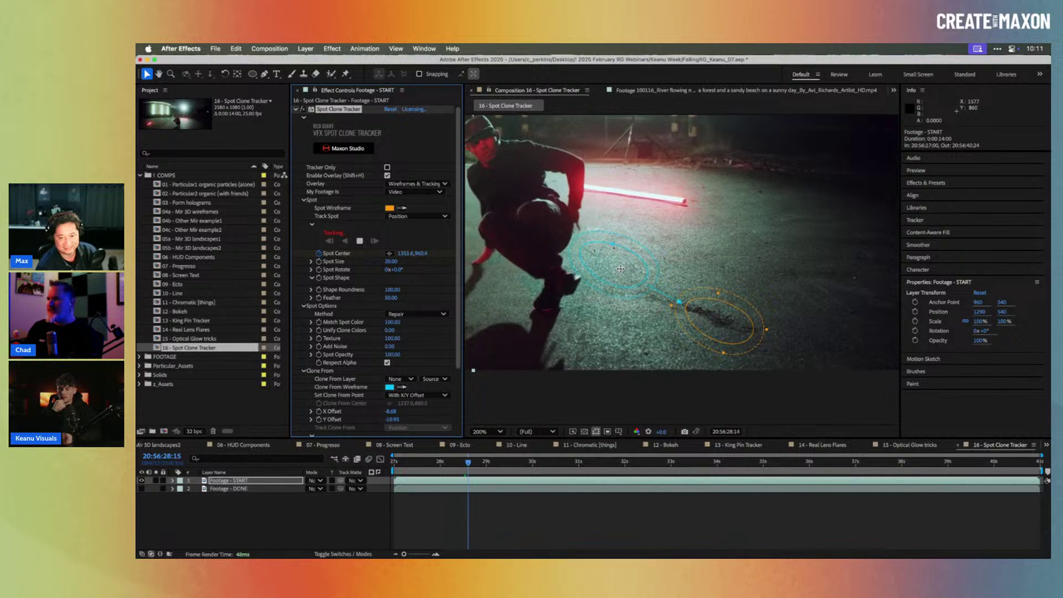
left_click(360, 241)
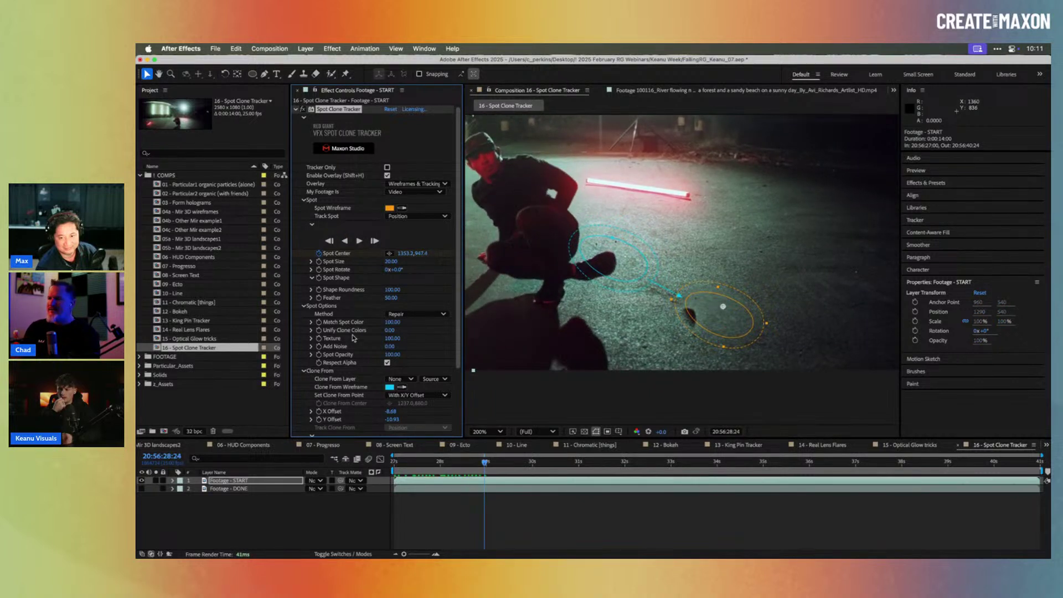
- Hide the Footage - START layer, and show and select the Footage - DONE layer
left_click(141, 480)
left_click(142, 489)
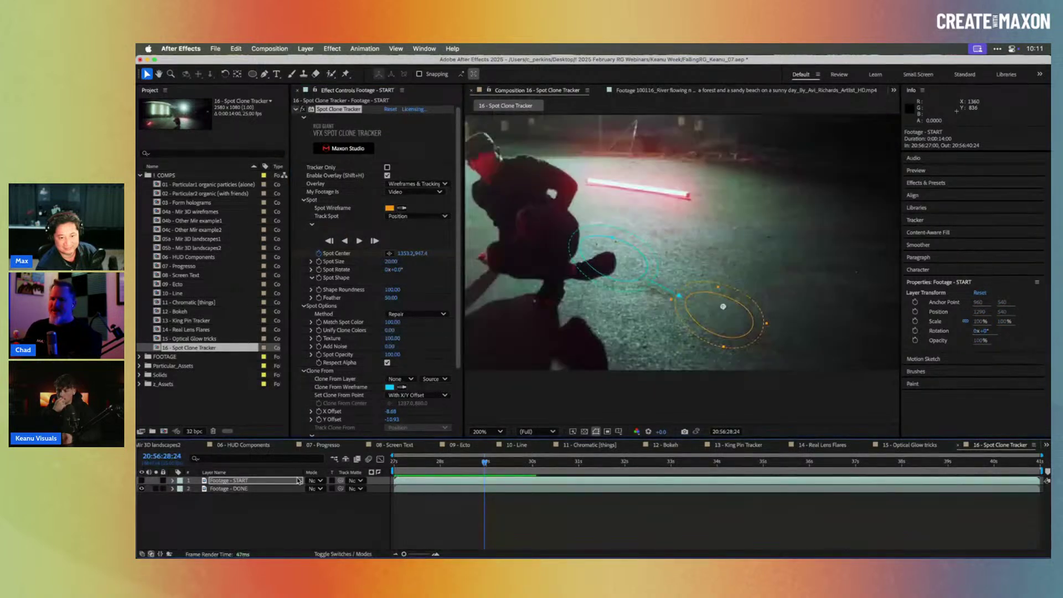
left_click(576, 489)
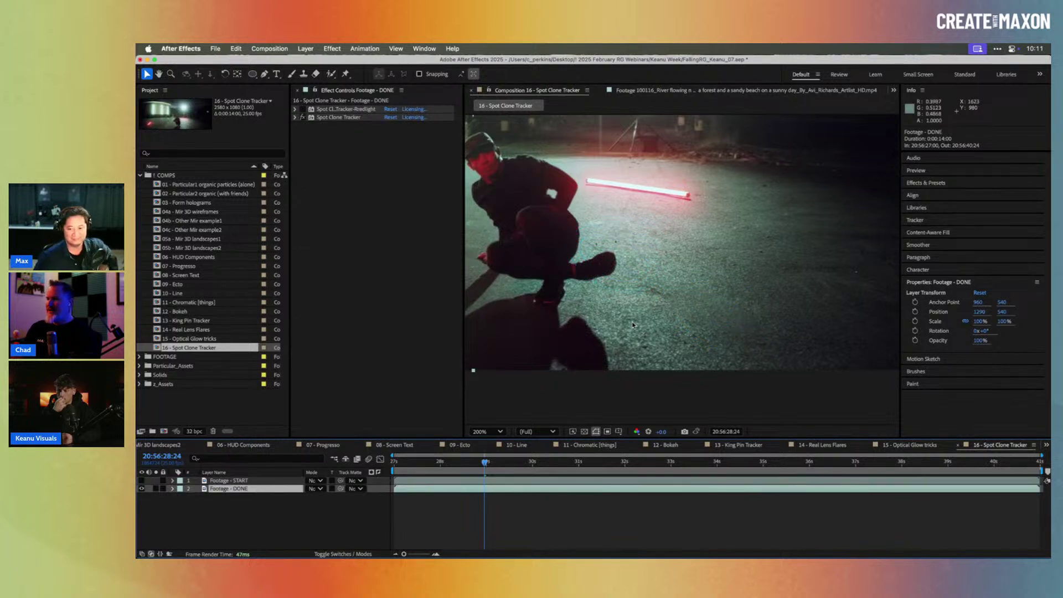
- Preview and scrub the Footage - DONE repair through the dance shot, stopping at 20:56:31:18
key("comma")
key("space")
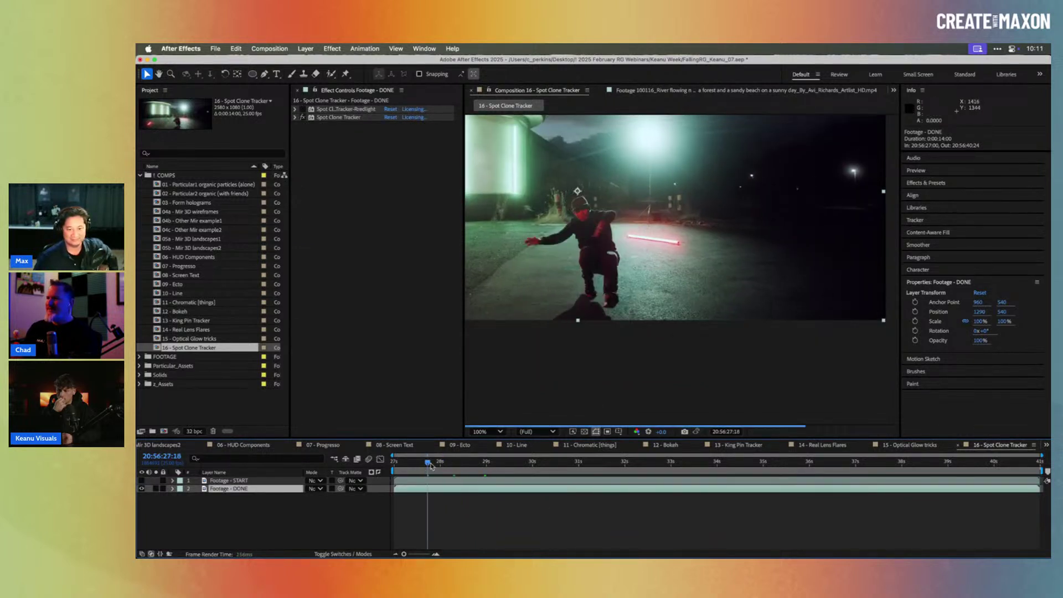
left_click_drag(520, 464, 590, 441)
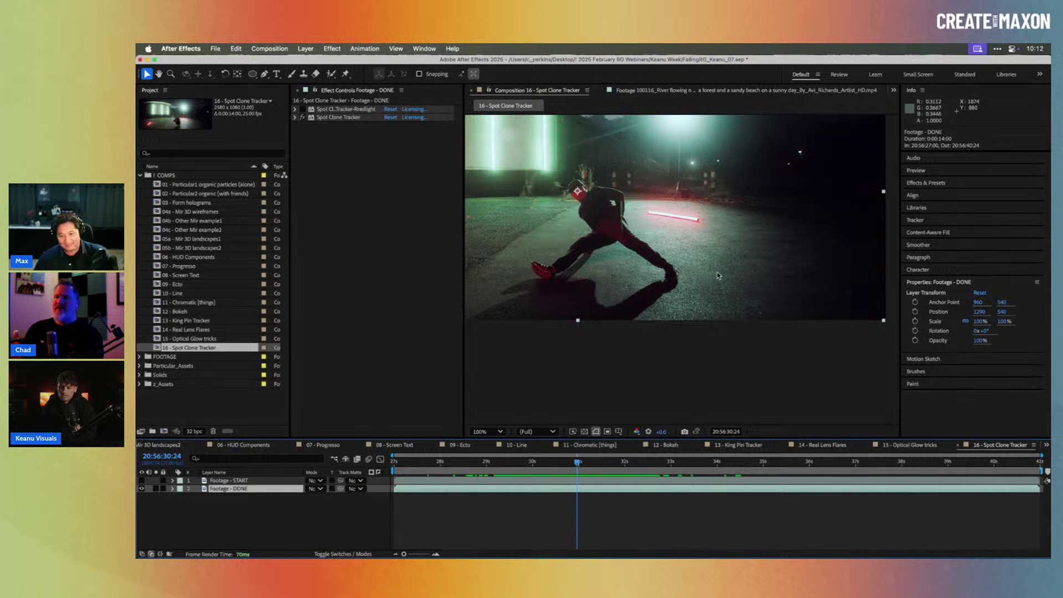
left_click_drag(577, 462, 611, 464)
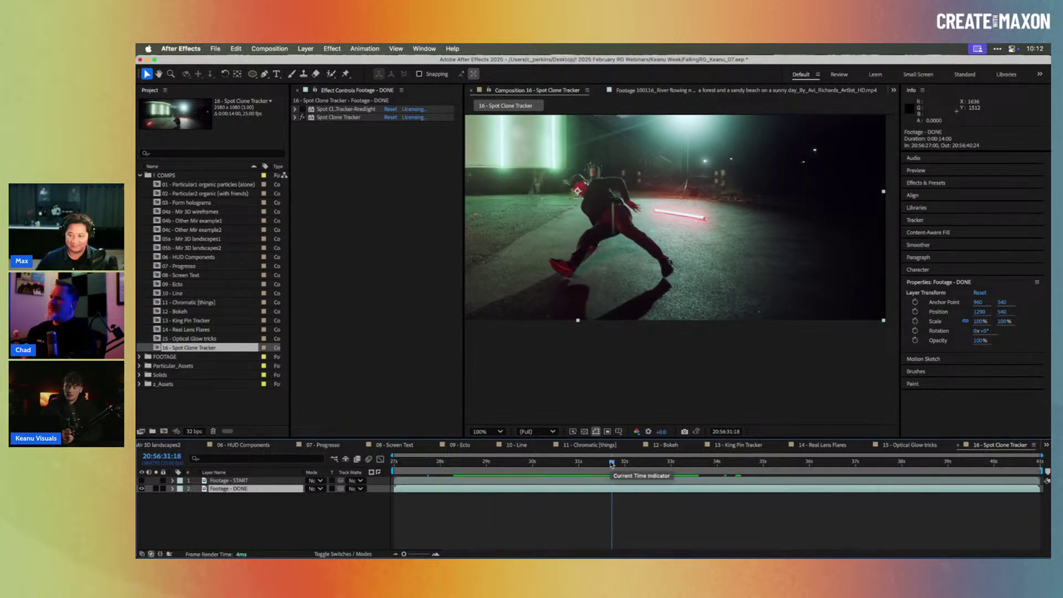